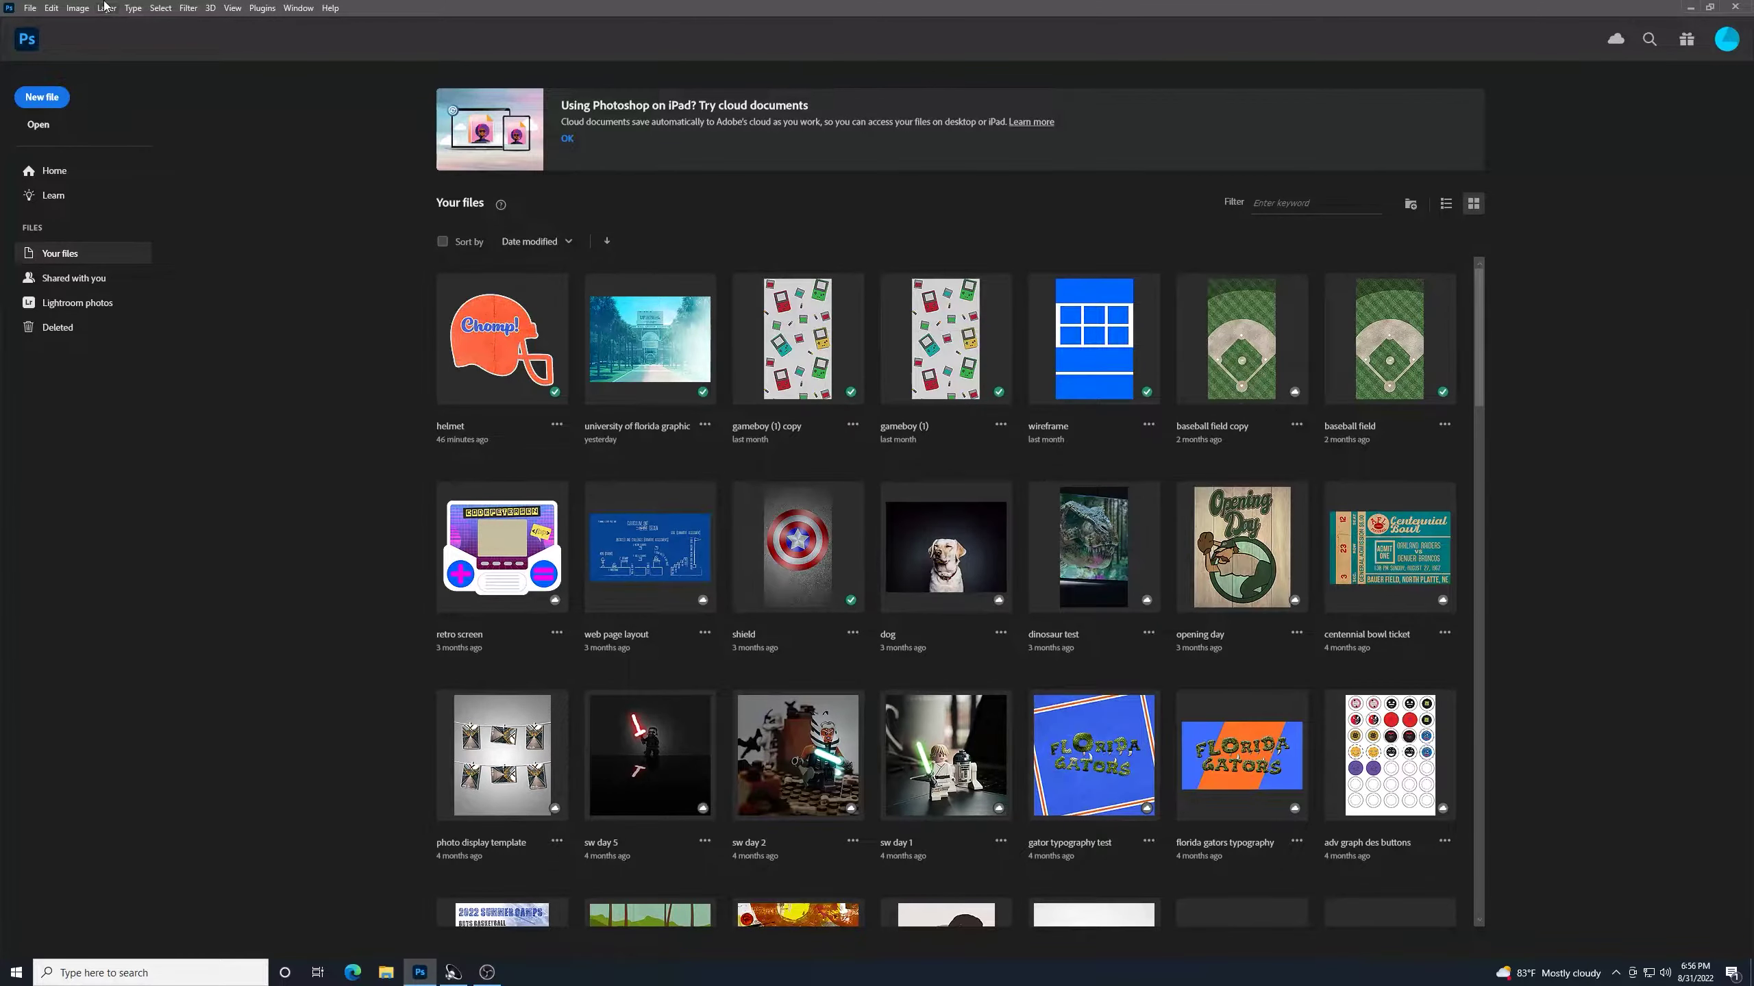
# Step: Start a new document and switch its width units to Inches
pyautogui.click(57, 104)
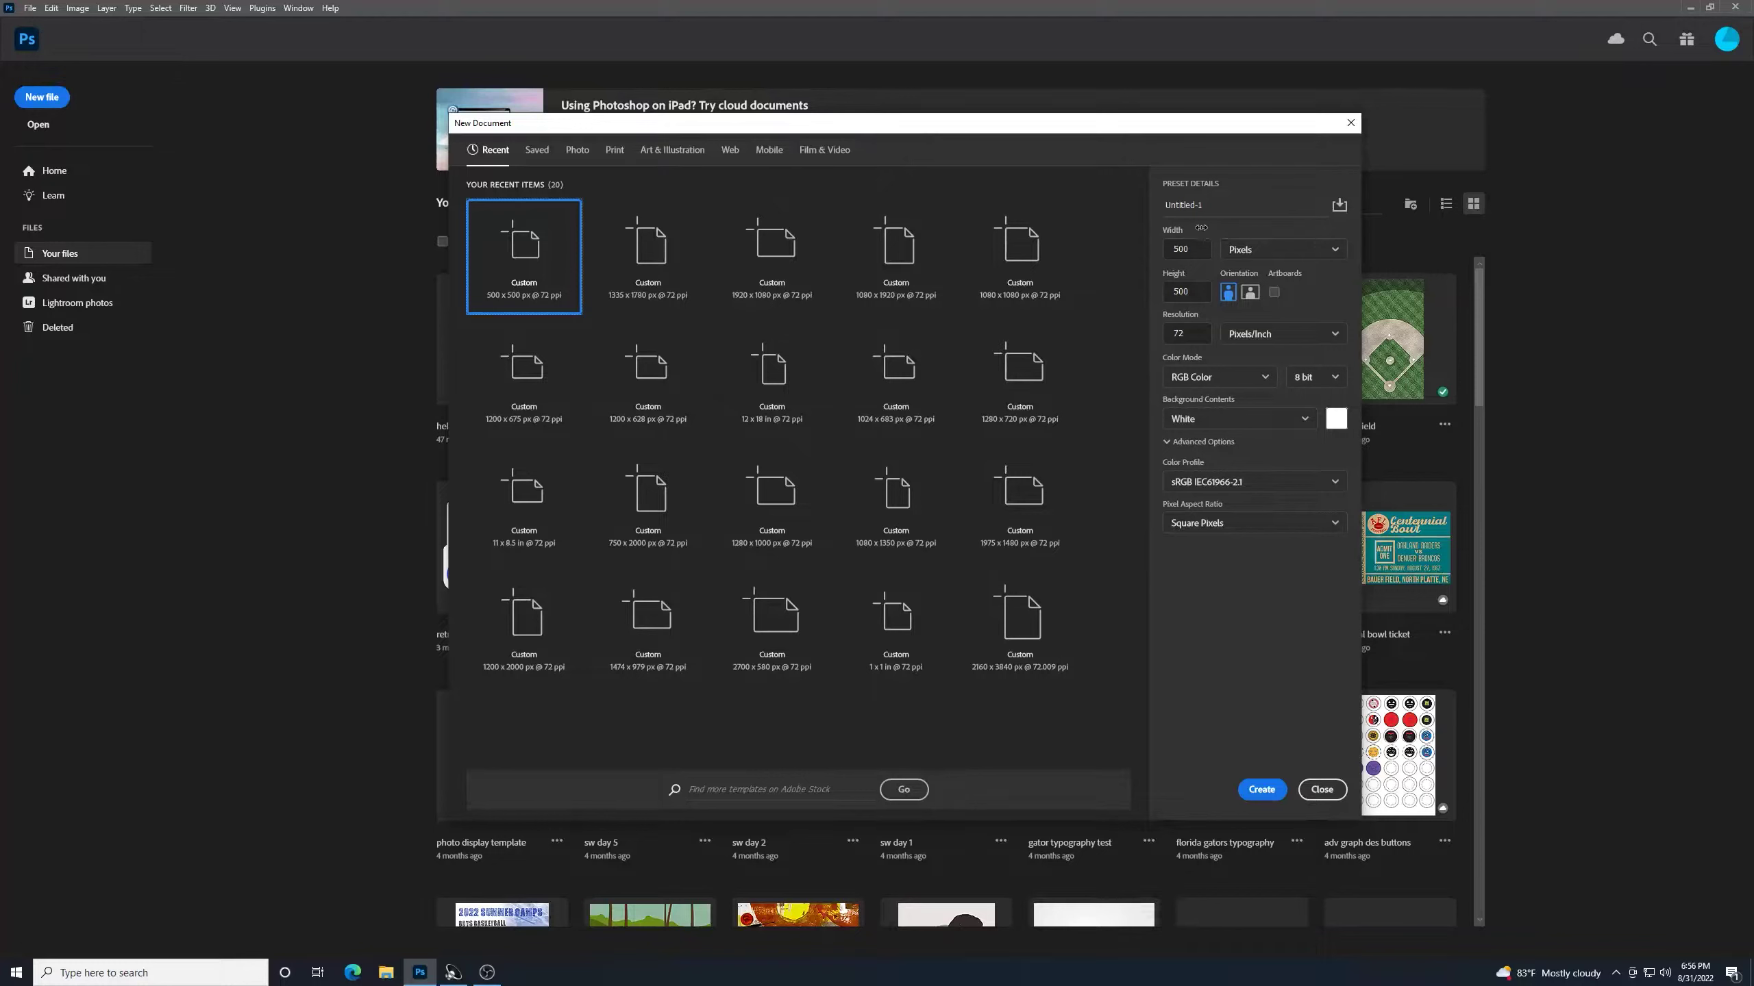
pyautogui.click(1270, 251)
pyautogui.click(1270, 250)
pyautogui.click(1266, 248)
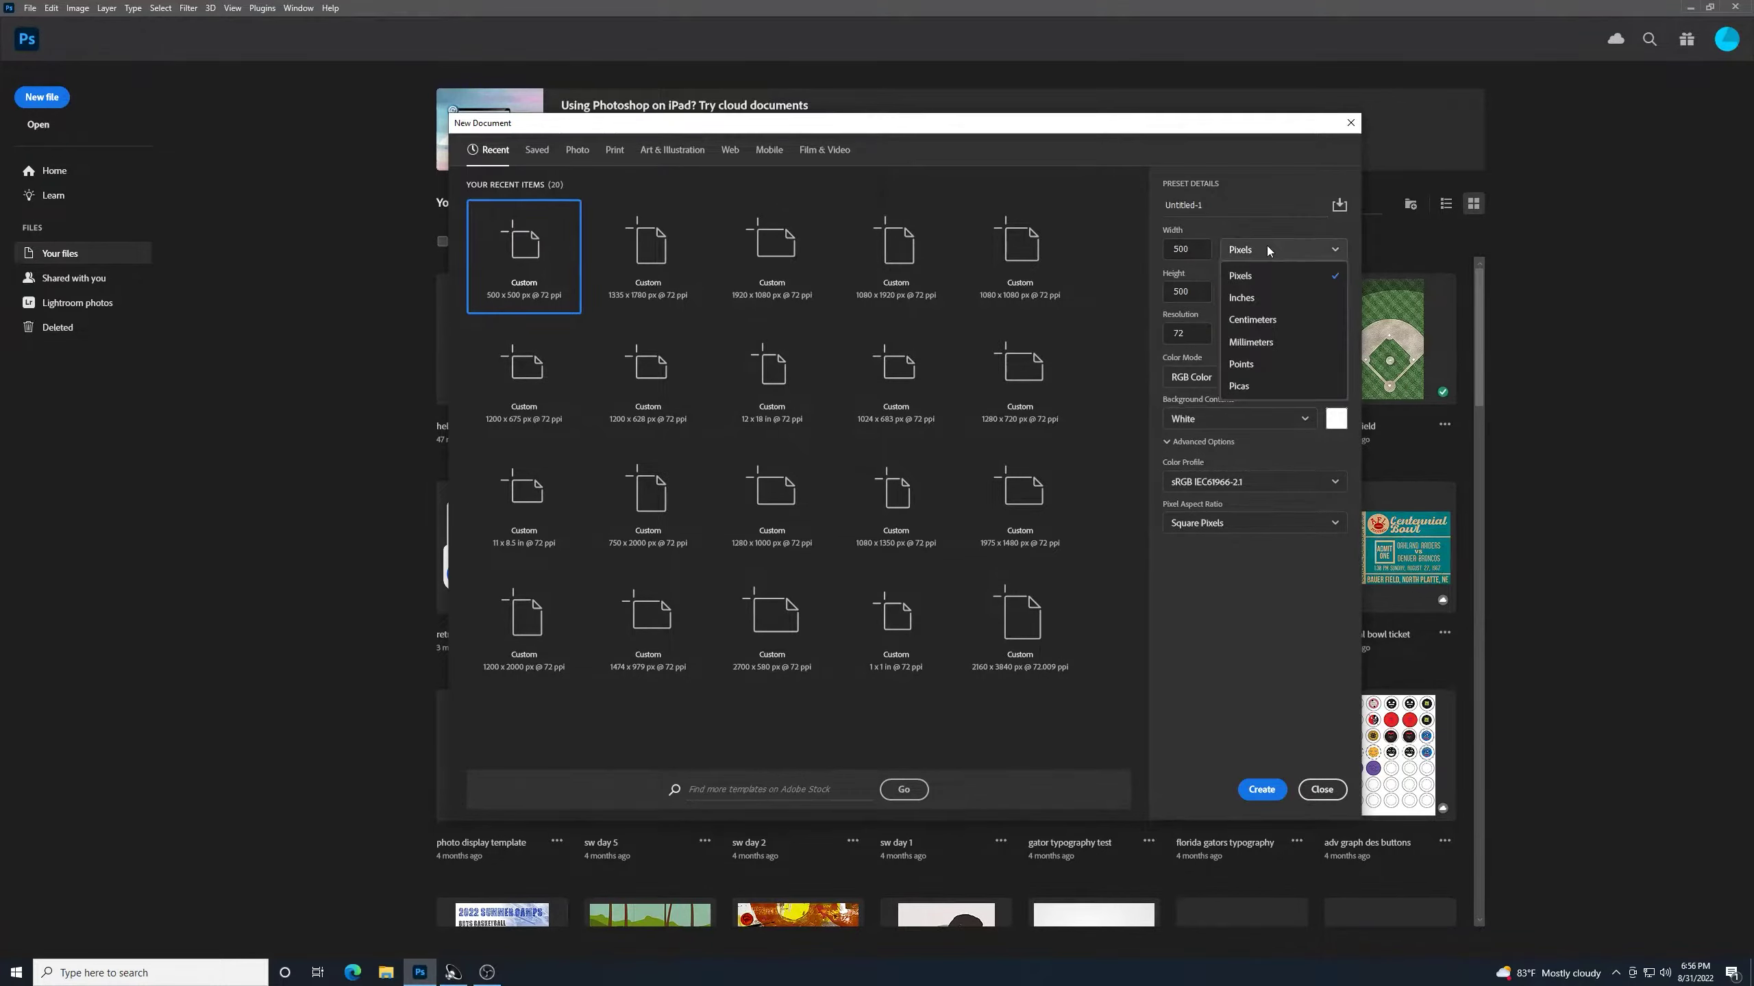
pyautogui.press('Escape')
pyautogui.click(1286, 250)
pyautogui.click(1242, 298)
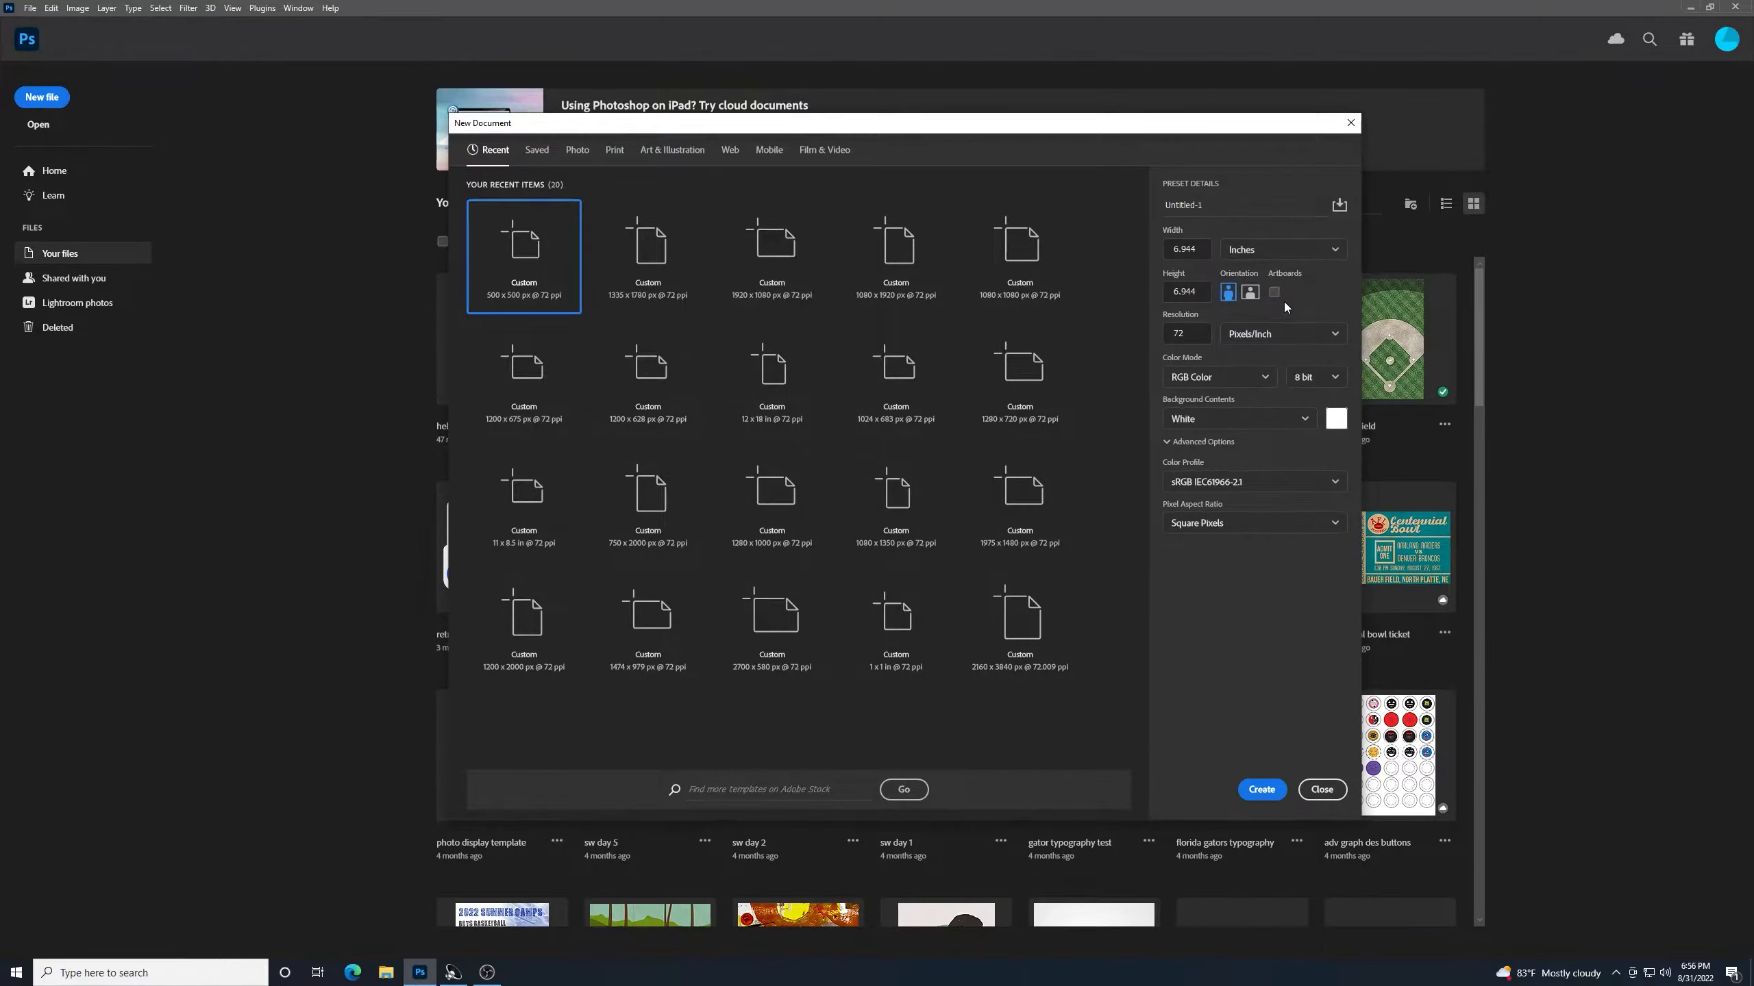
# Step: Enter 500 for both the width and the height
pyautogui.moveTo(1205, 249); pyautogui.dragTo(1128, 250)
pyautogui.write('500')
pyautogui.press('Tab')
pyautogui.write('500')
# Step: Switch the size units back to Pixels and enter 500 × 500 for width and height
pyautogui.click(1296, 257)
pyautogui.click(1273, 278)
pyautogui.moveTo(1198, 246); pyautogui.dragTo(1106, 241)
pyautogui.write('500')
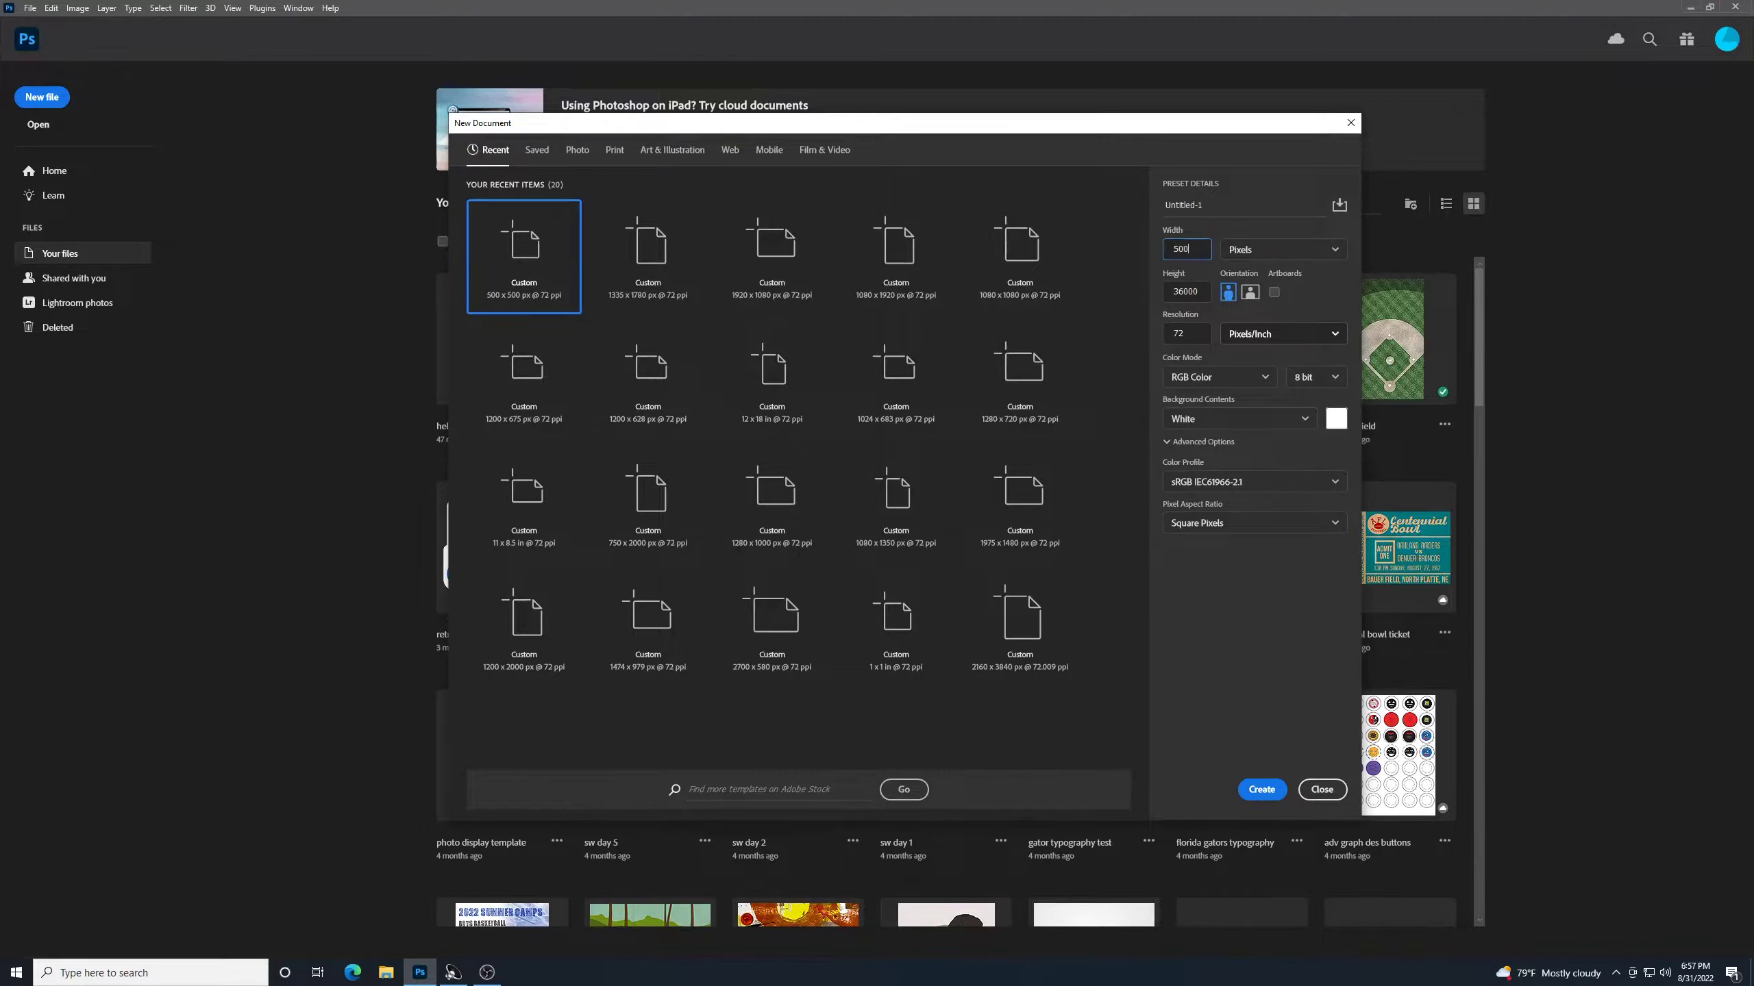
pyautogui.press('Tab')
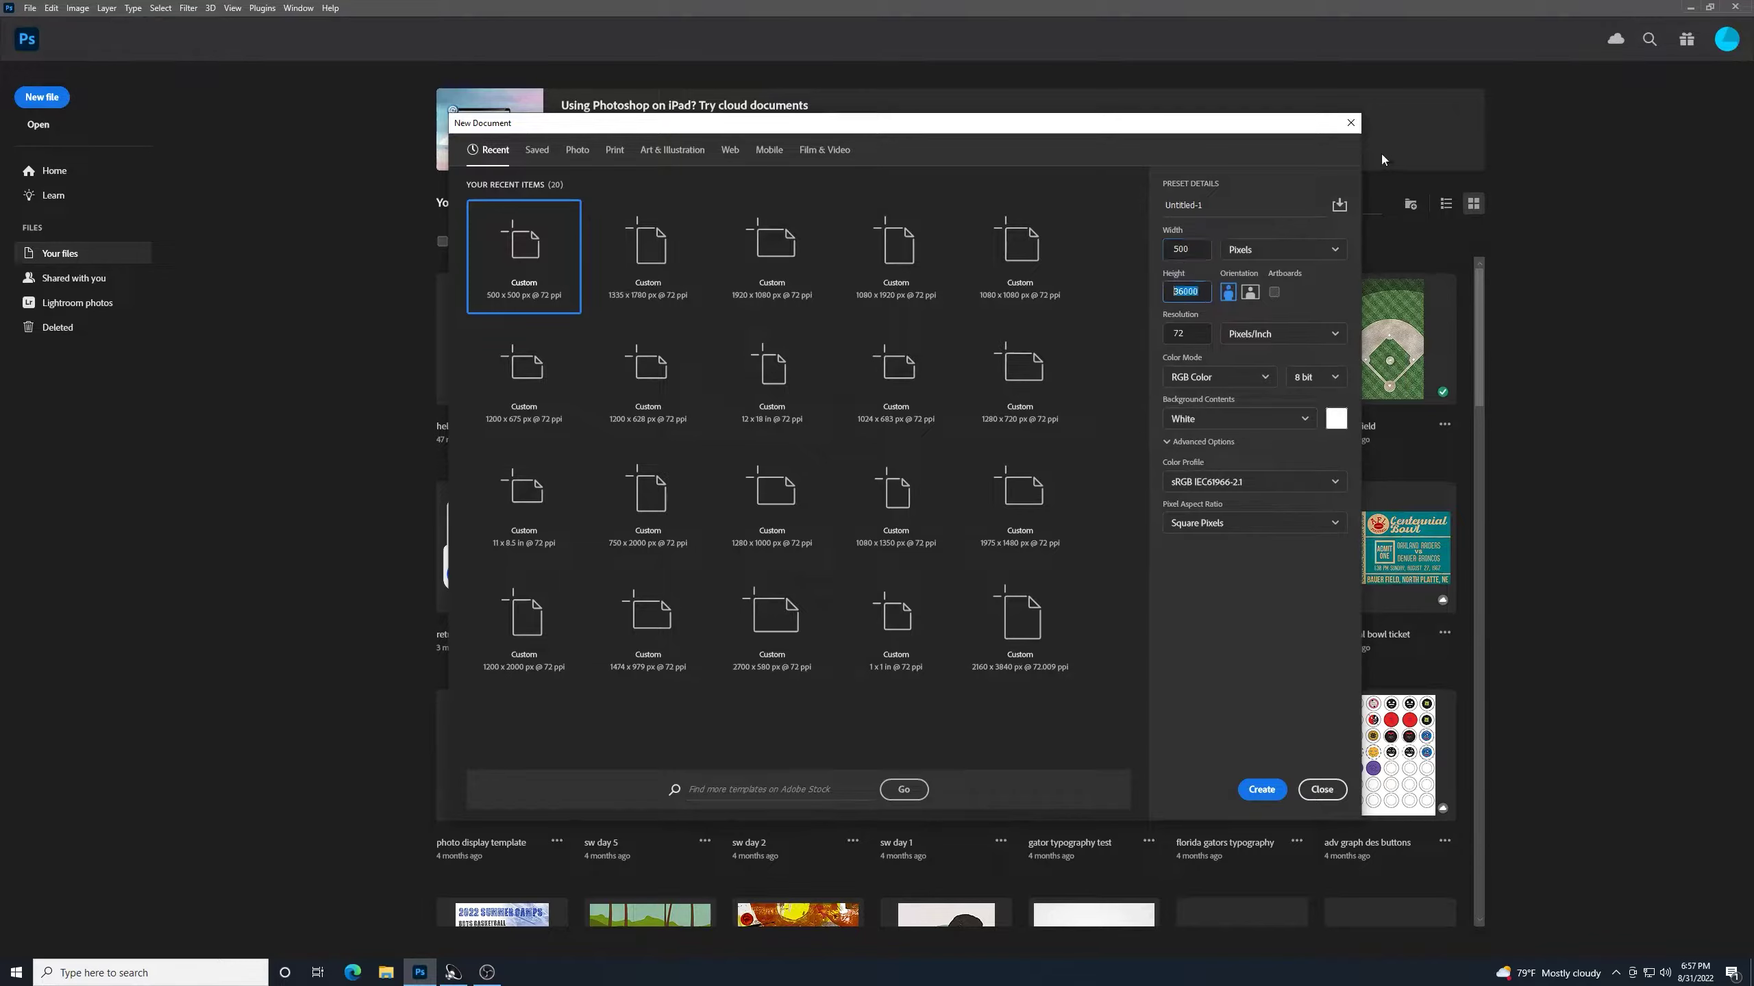
pyautogui.write('500')
pyautogui.click(1227, 292)
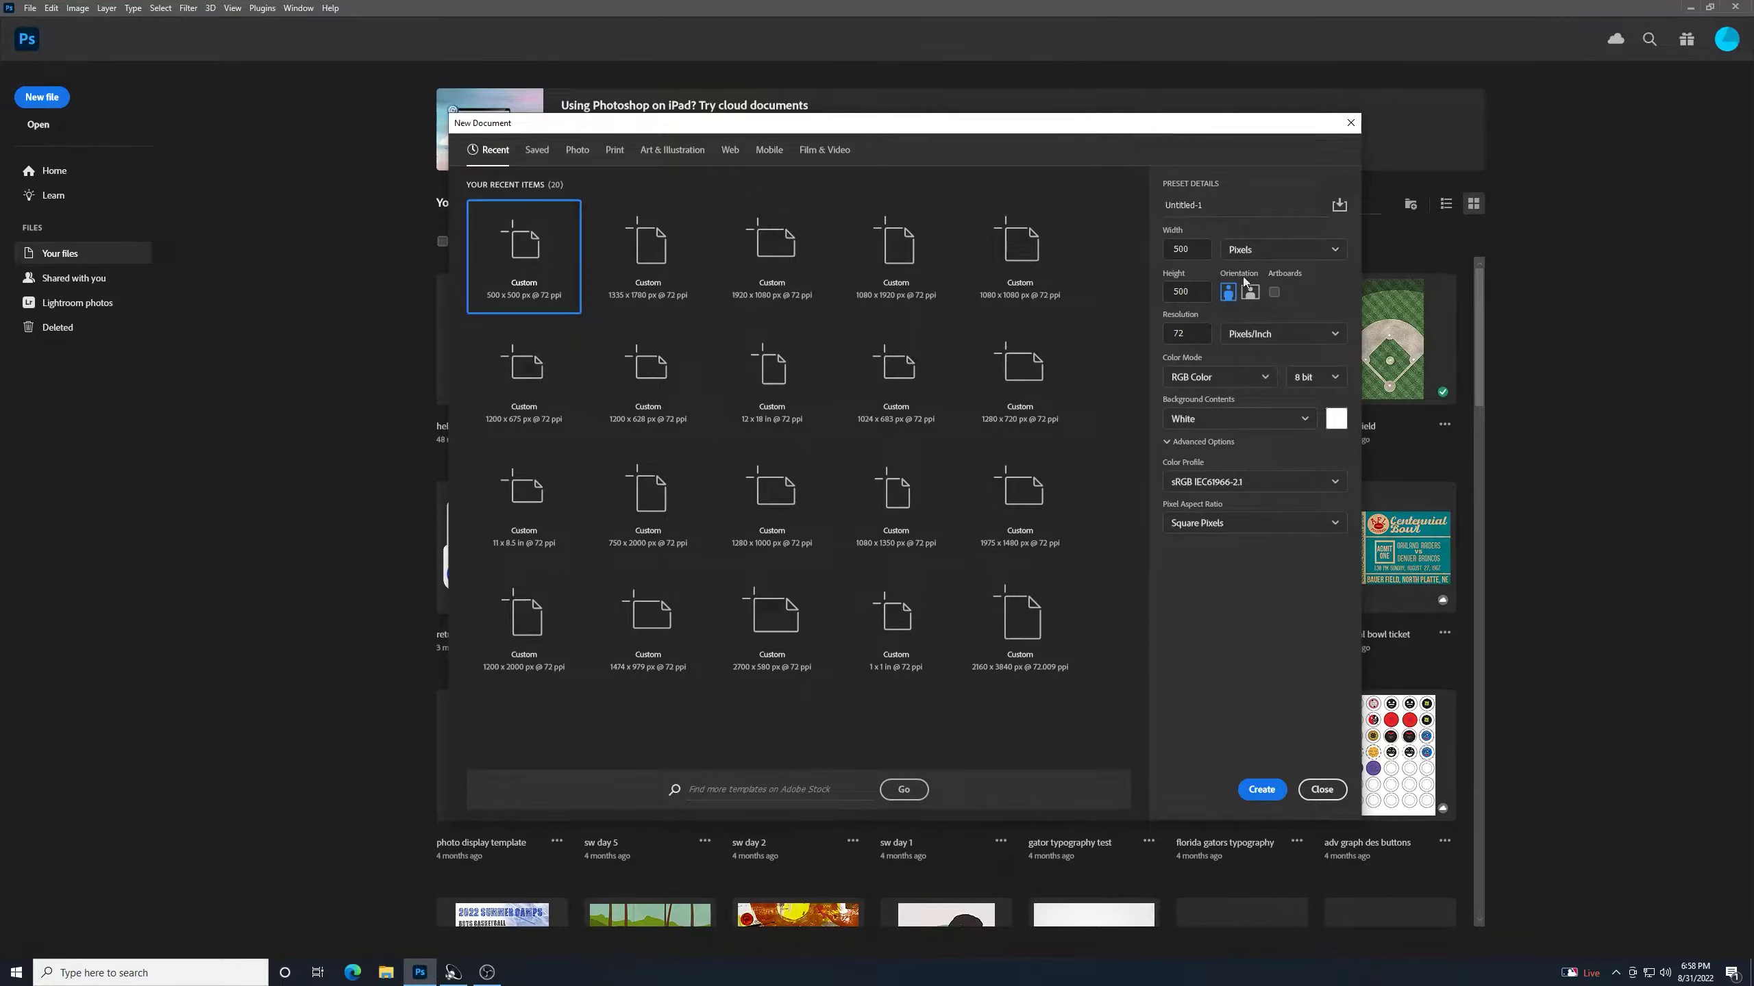
# Step: Create the 500 × 500 px document and zoom the canvas to 200%
pyautogui.click(1262, 790)
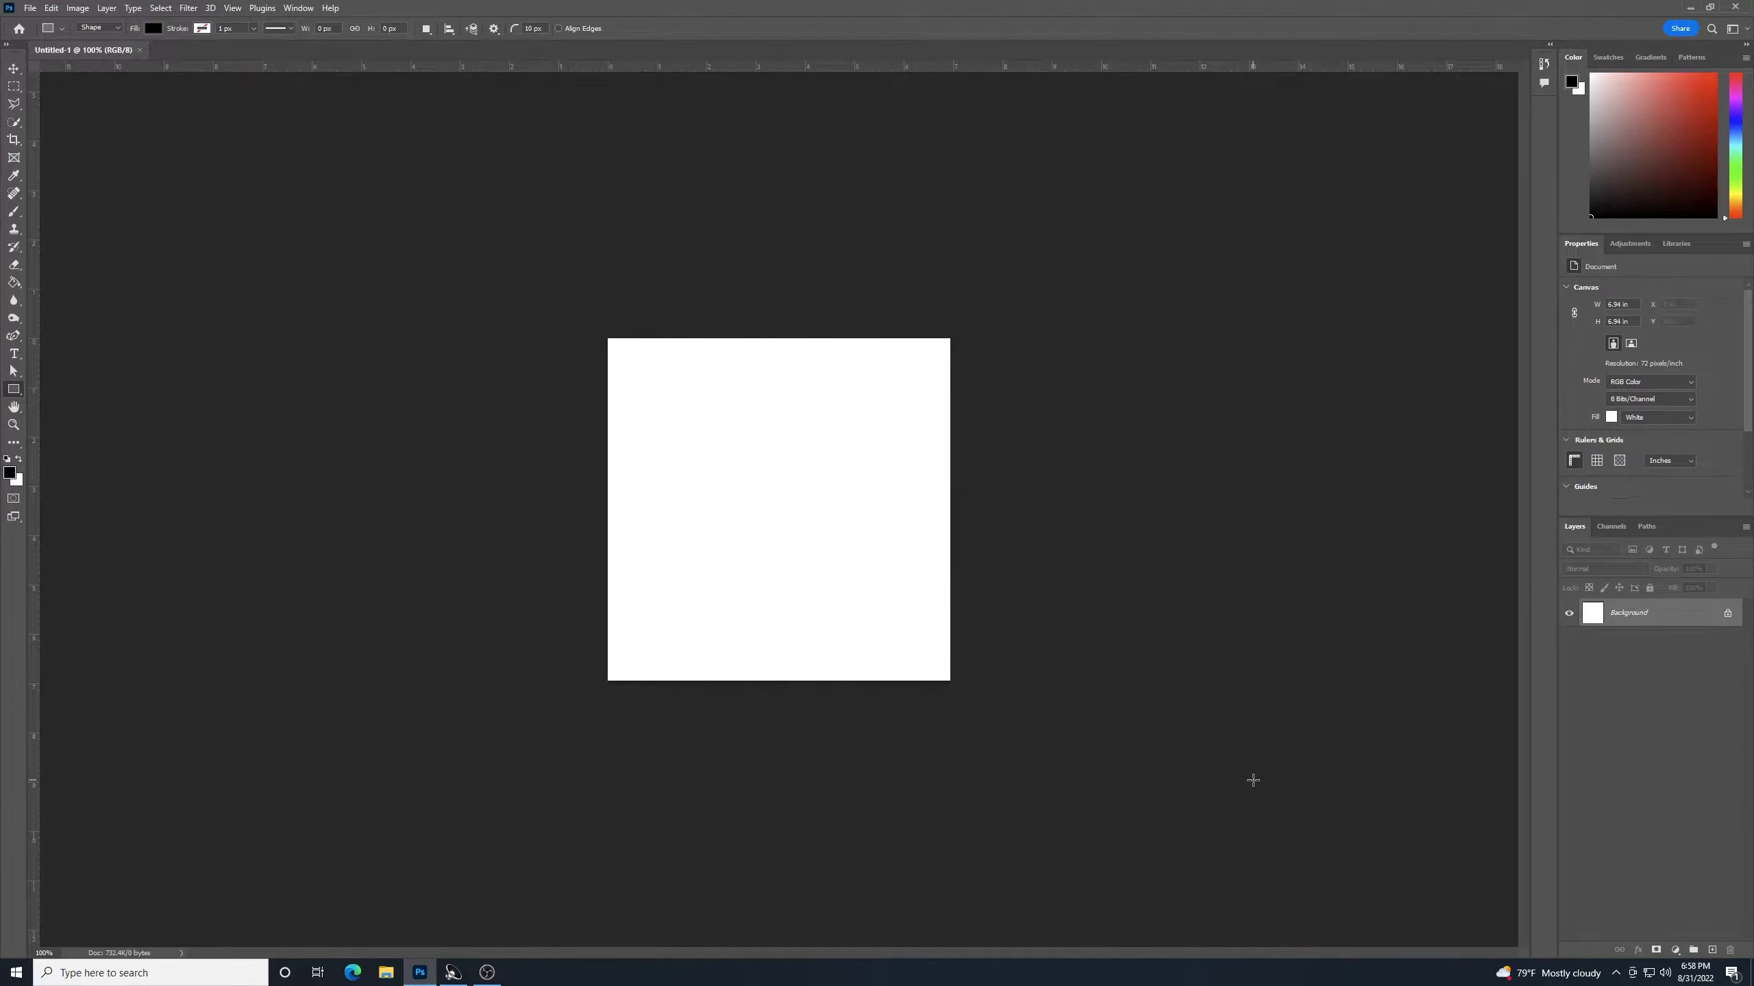
pyautogui.hotkey('ctrl', '+')
pyautogui.hotkey('ctrl', '-')
pyautogui.hotkey('ctrl', '+')
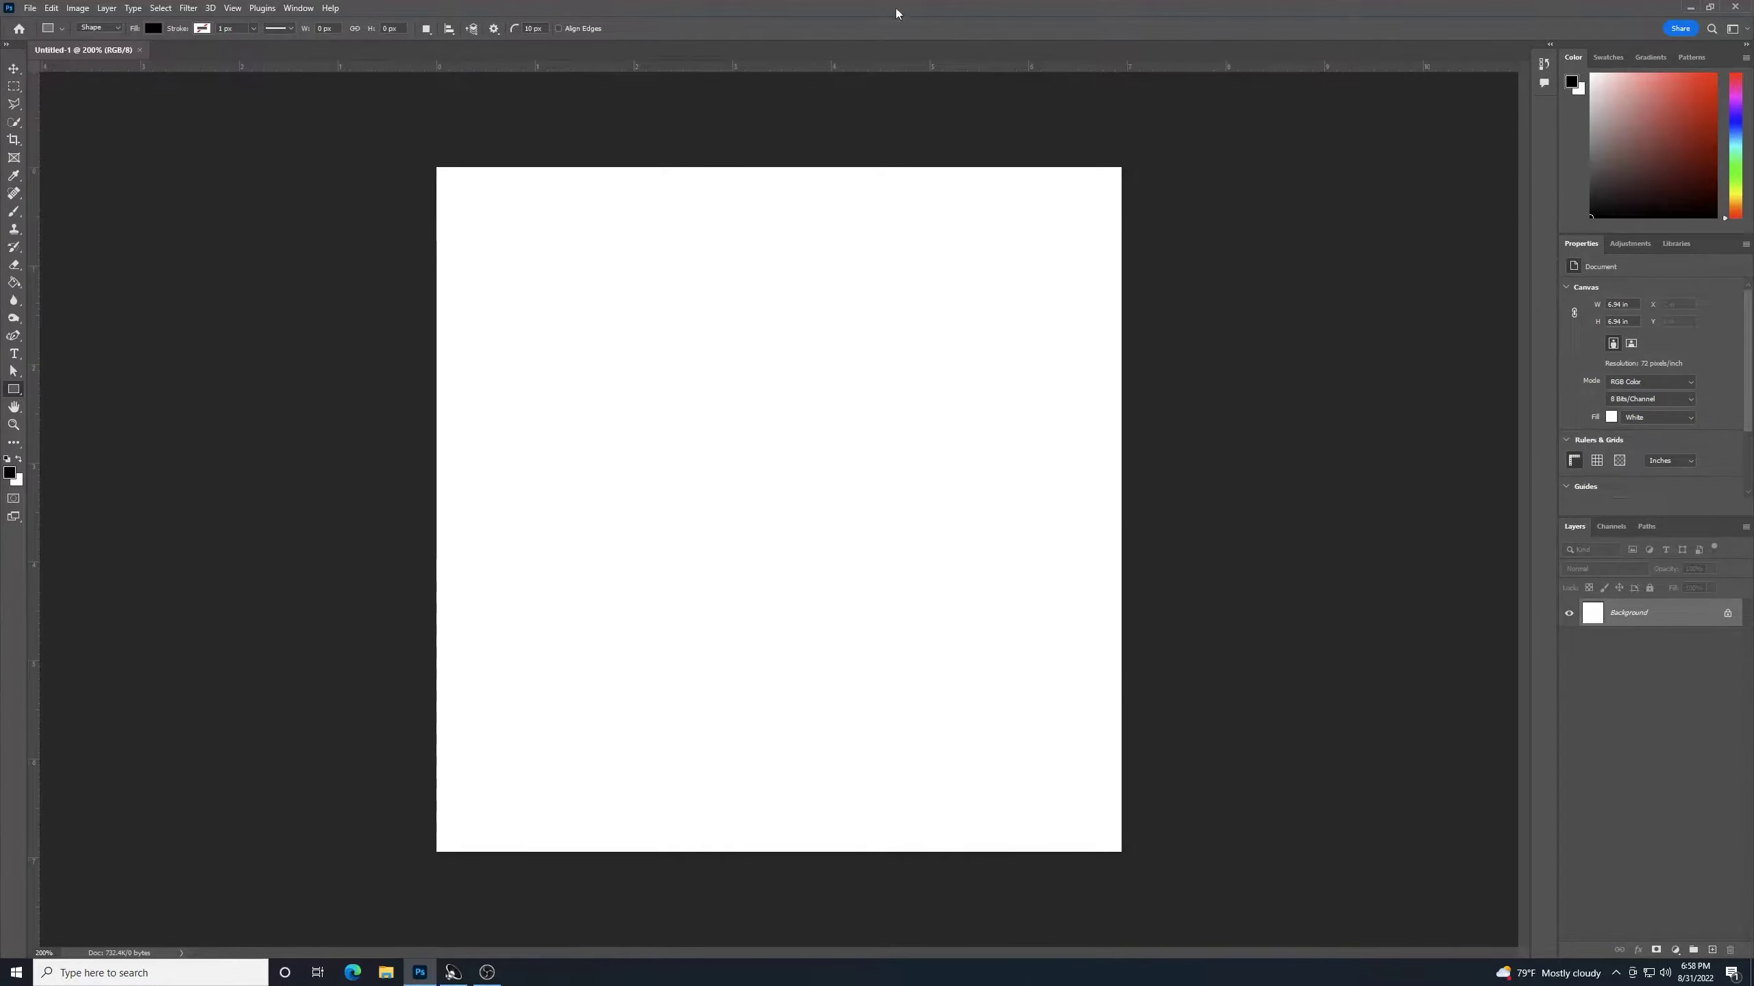
# Step: Reset the Essentials workspace from Window > Workspace
pyautogui.click(299, 7)
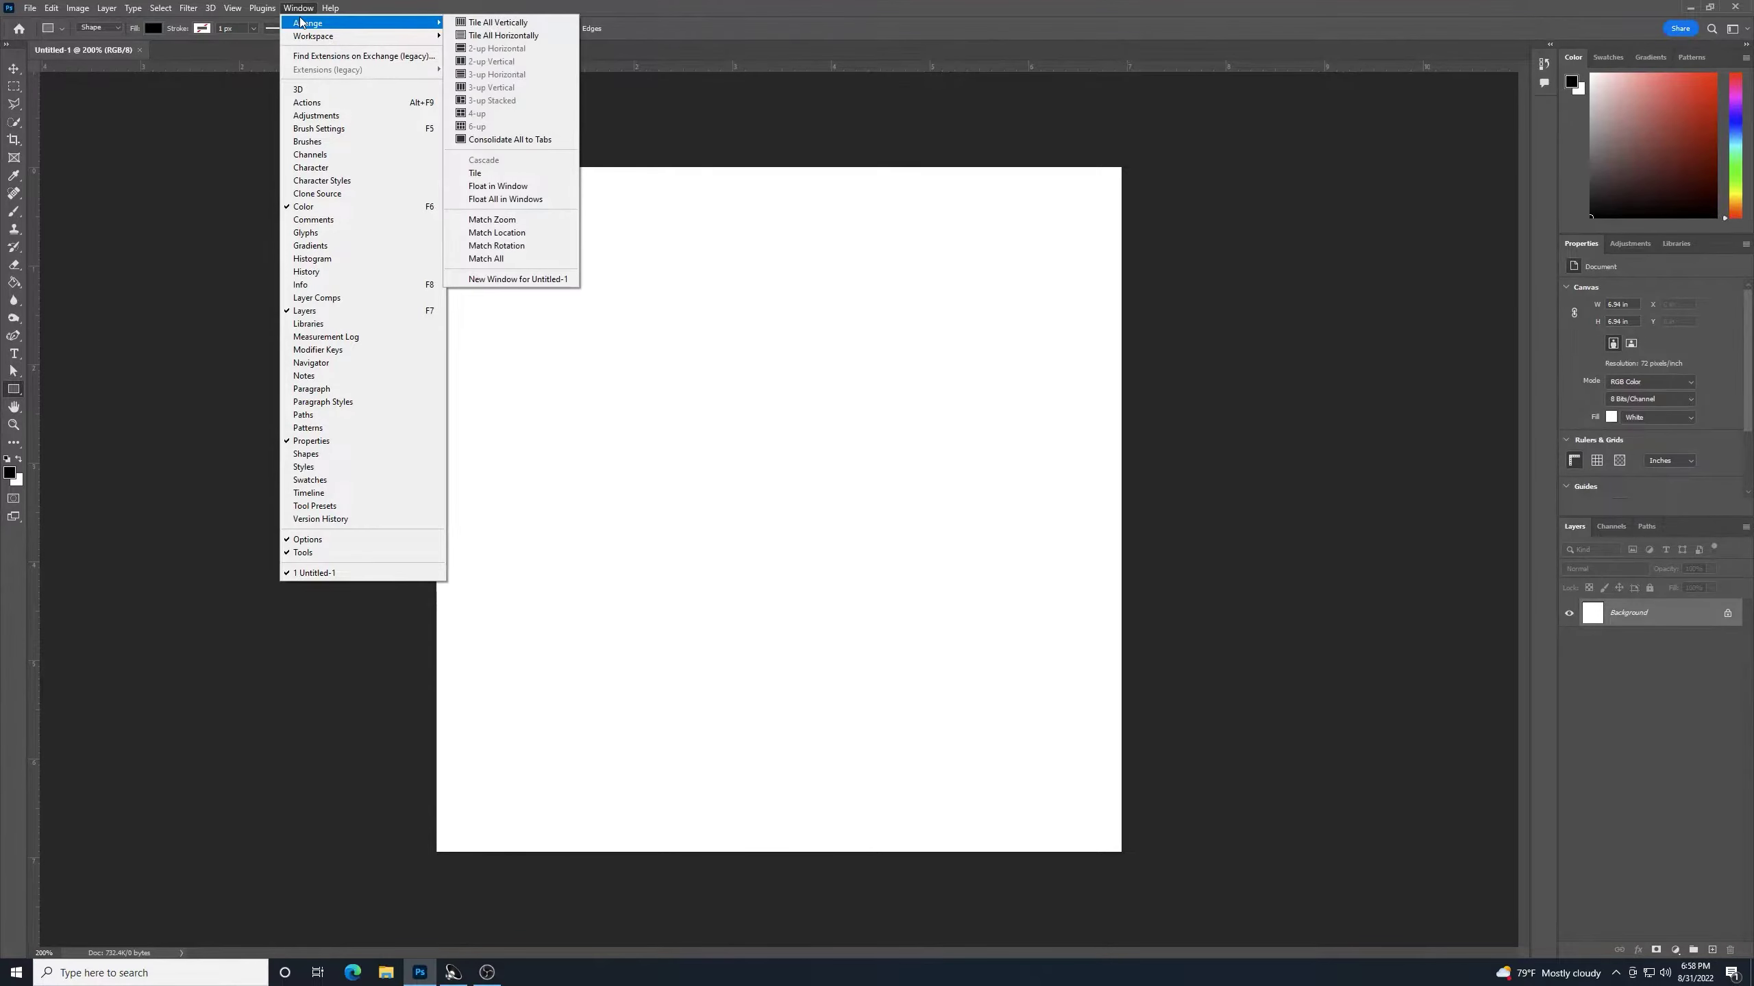
pyautogui.moveTo(316, 40)
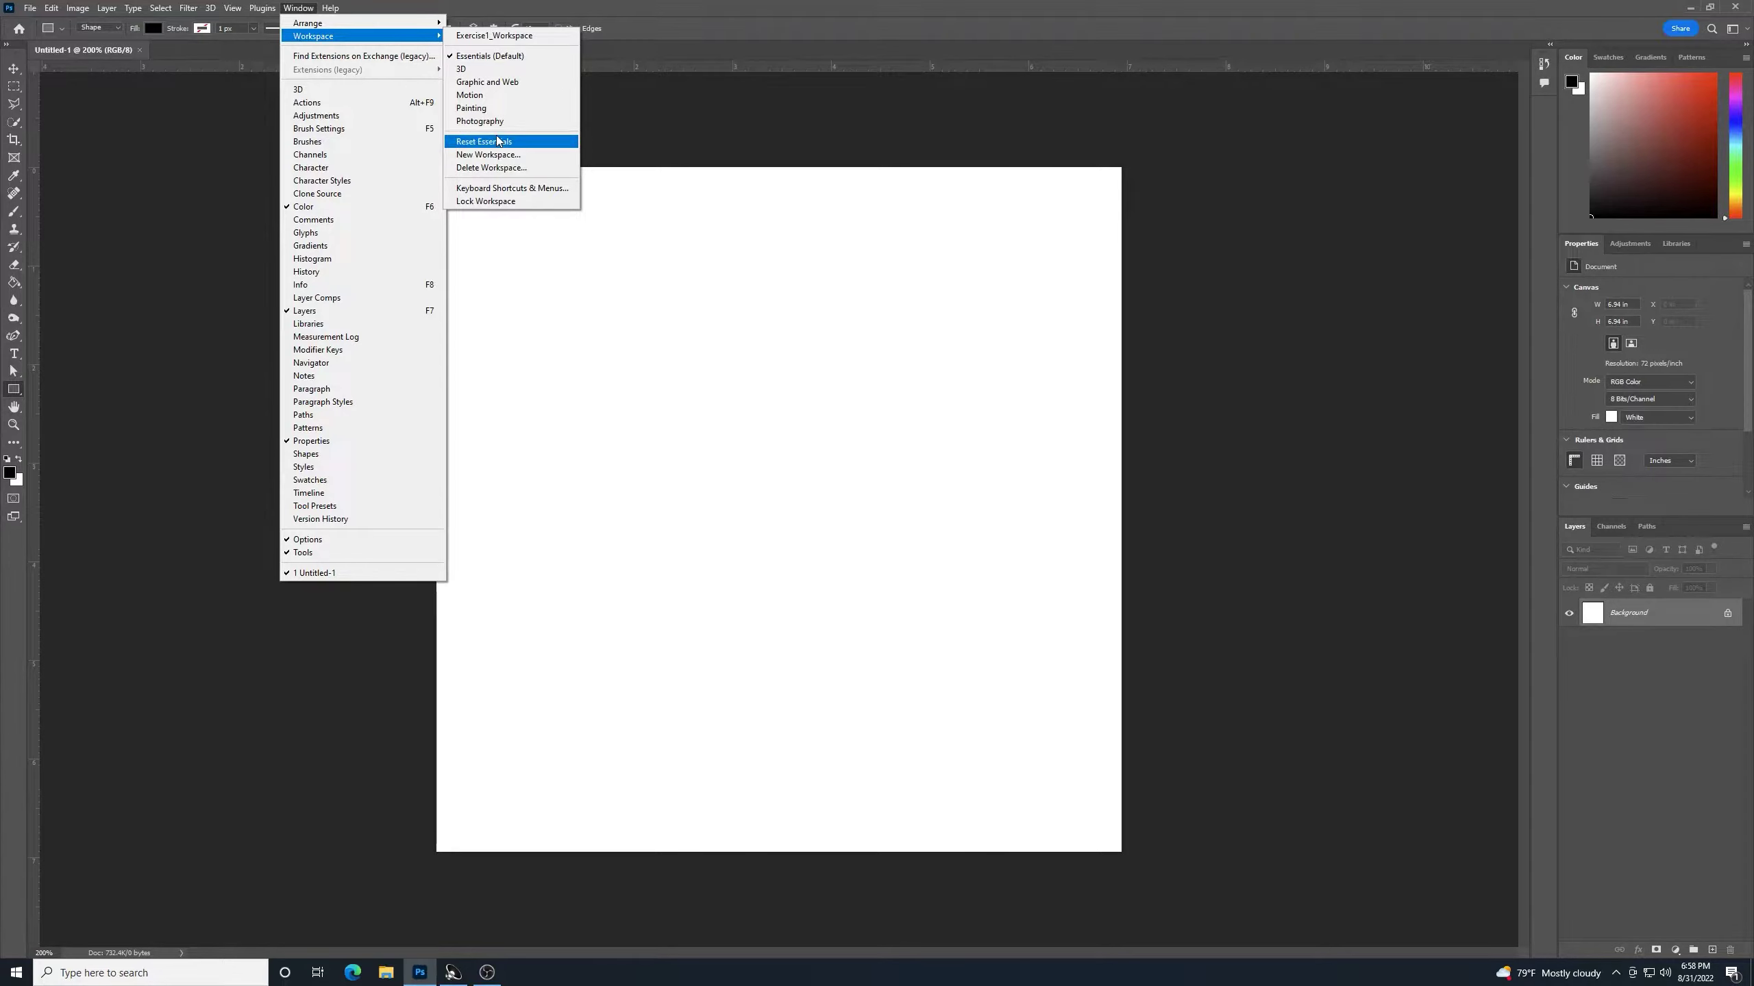
pyautogui.click(497, 142)
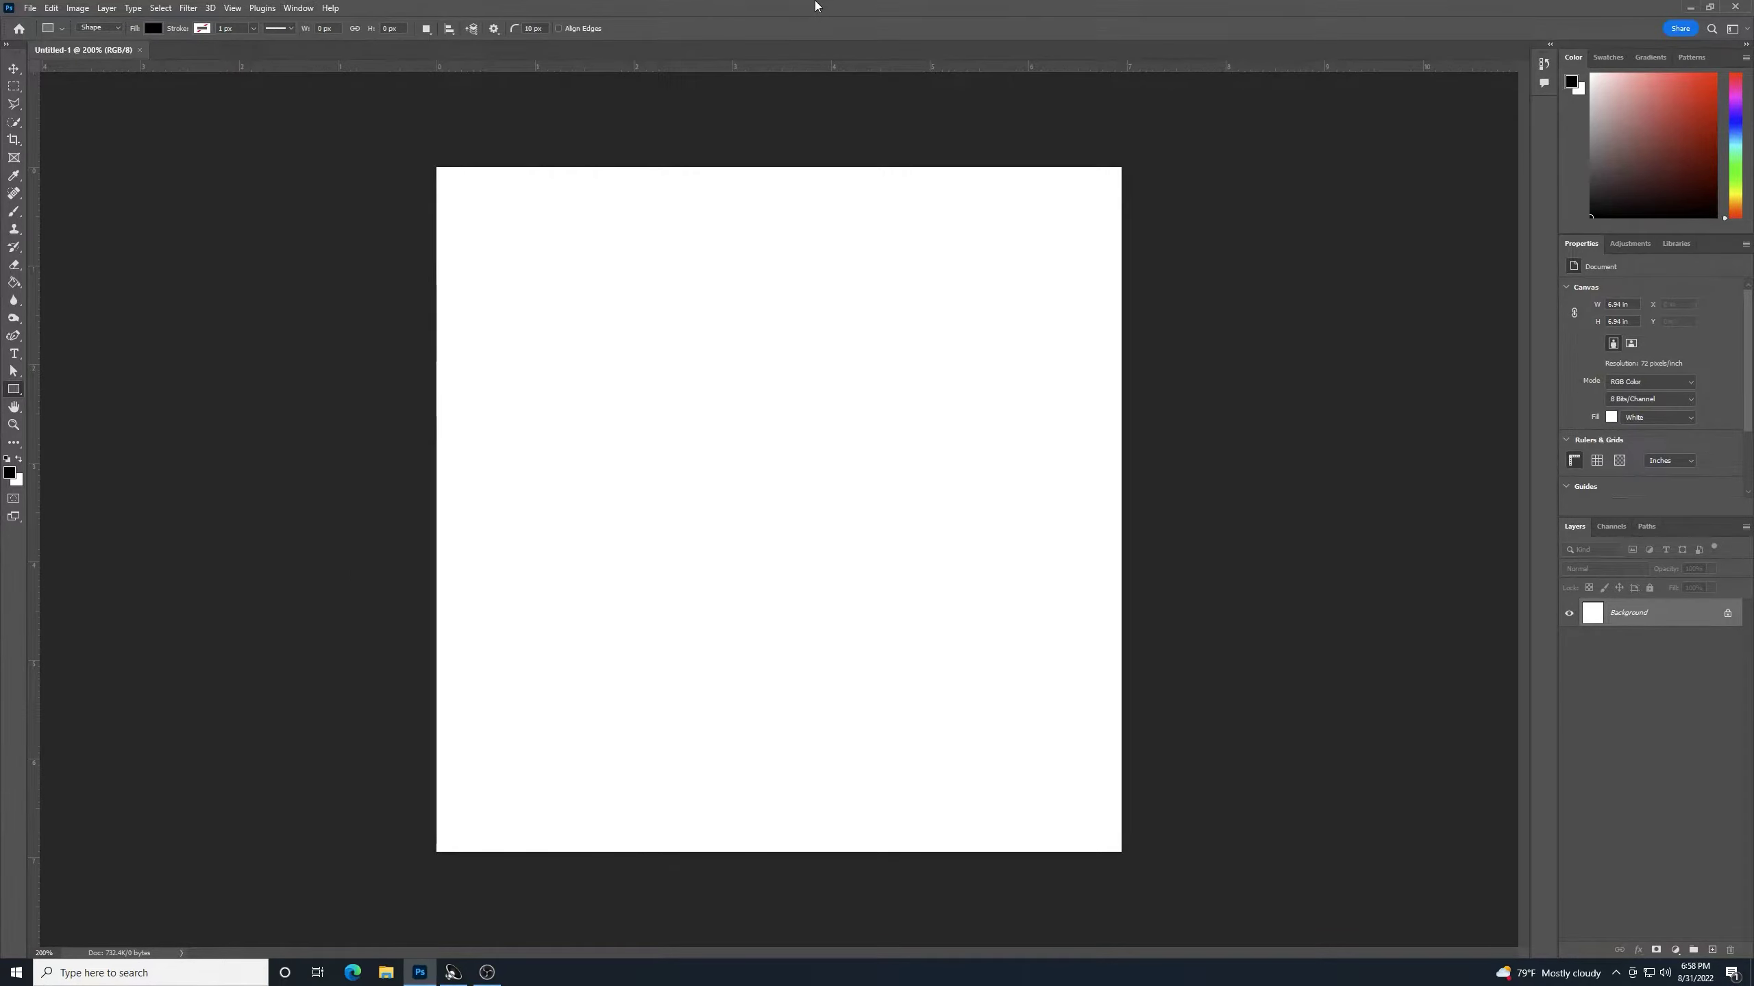
# Step: With the Rectangle Tool, draw a black rounded square about 4.02 in per side at canvas centre
pyautogui.rightClick(17, 390)
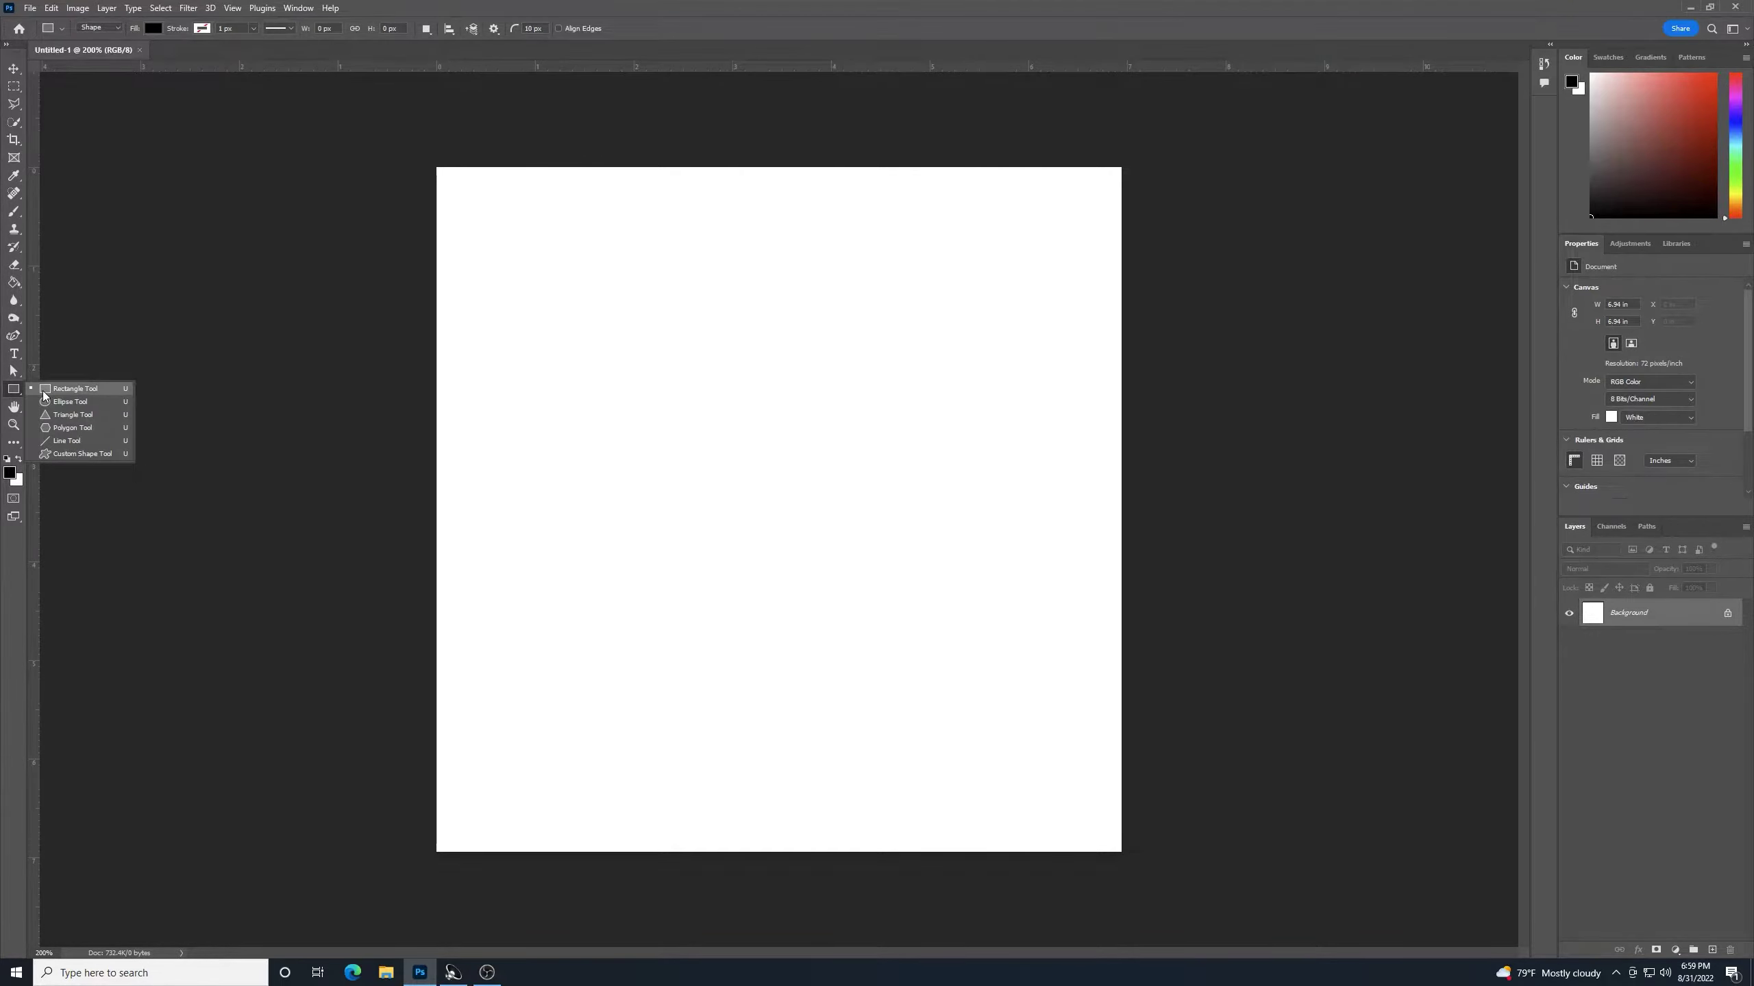
pyautogui.click(43, 391)
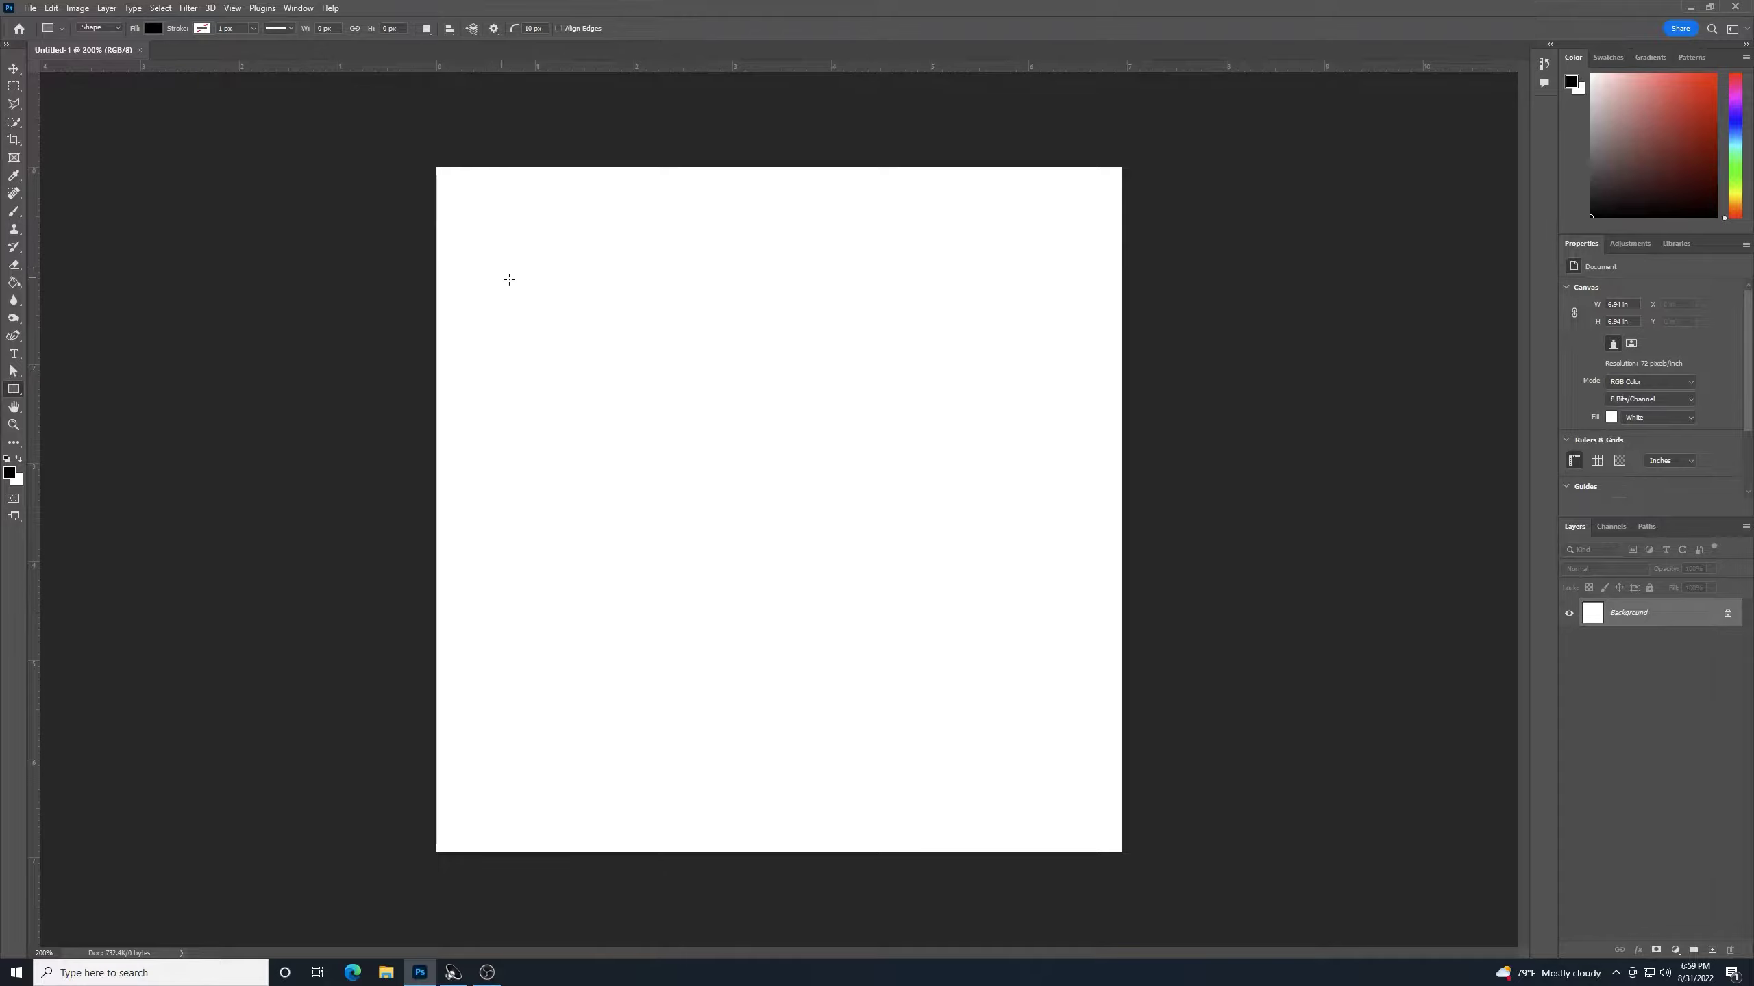
pyautogui.moveTo(584, 282); pyautogui.dragTo(981, 684)
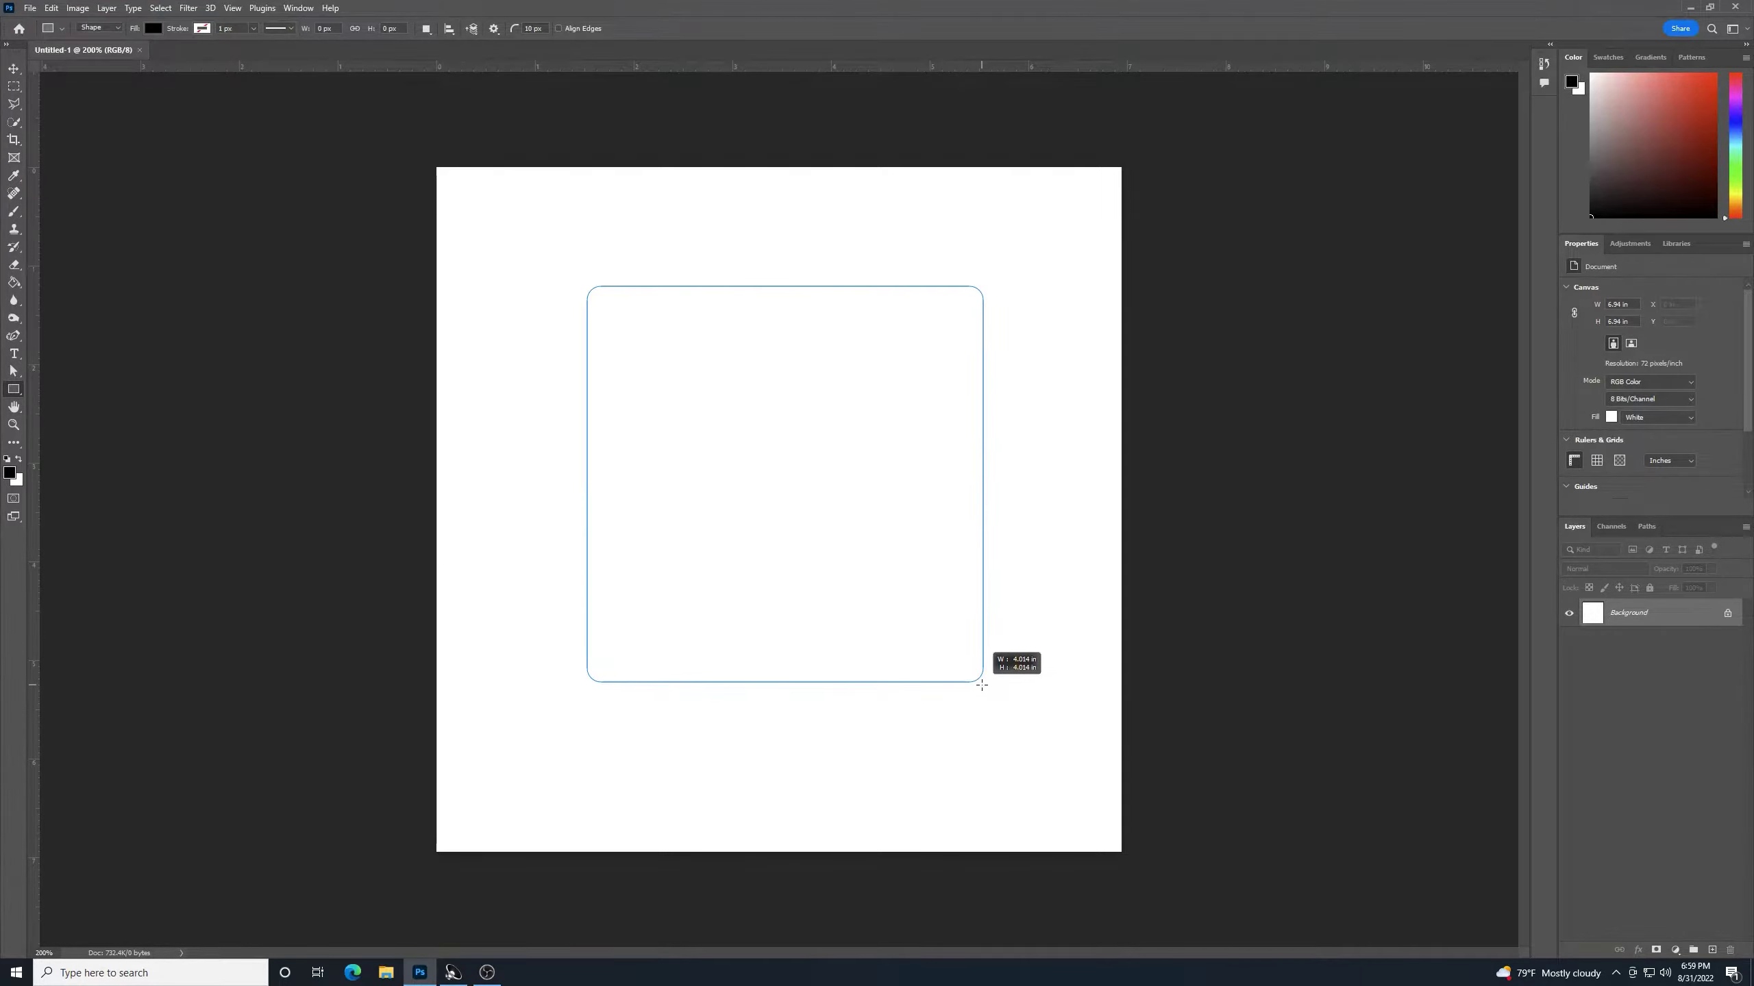
pyautogui.moveTo(981, 685); pyautogui.dragTo(981, 685)
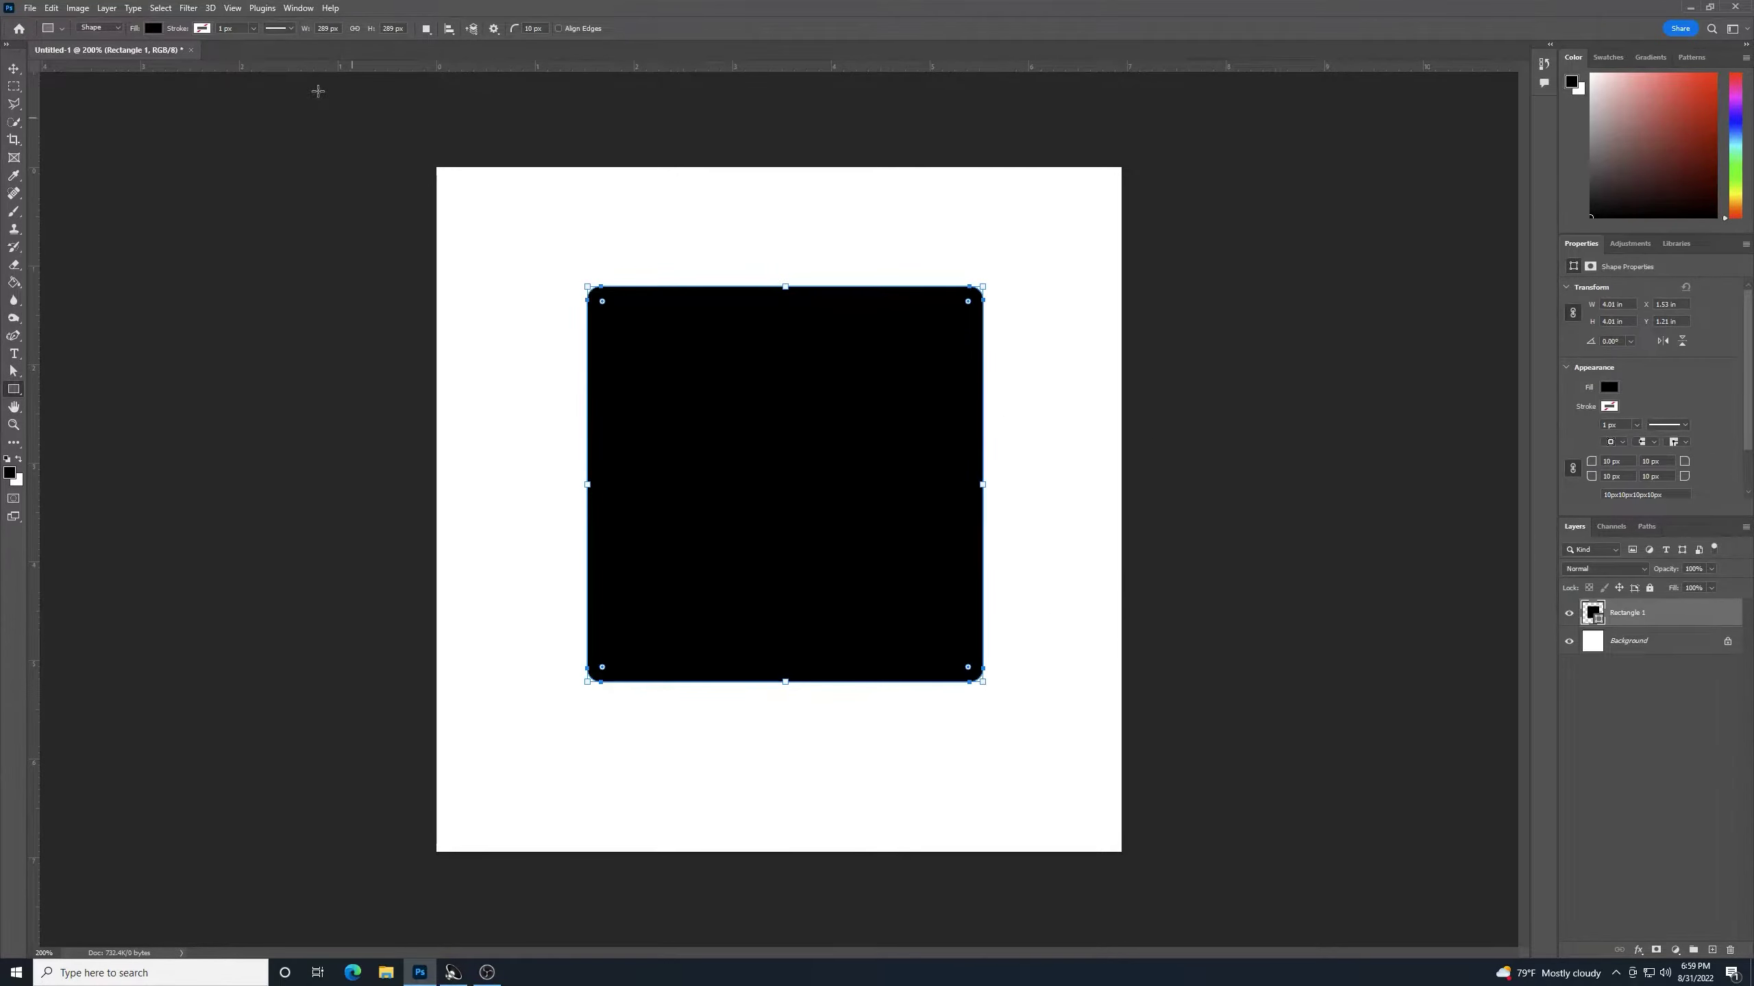
# Step: Move the square slightly down and left with the Move tool
pyautogui.click(14, 69)
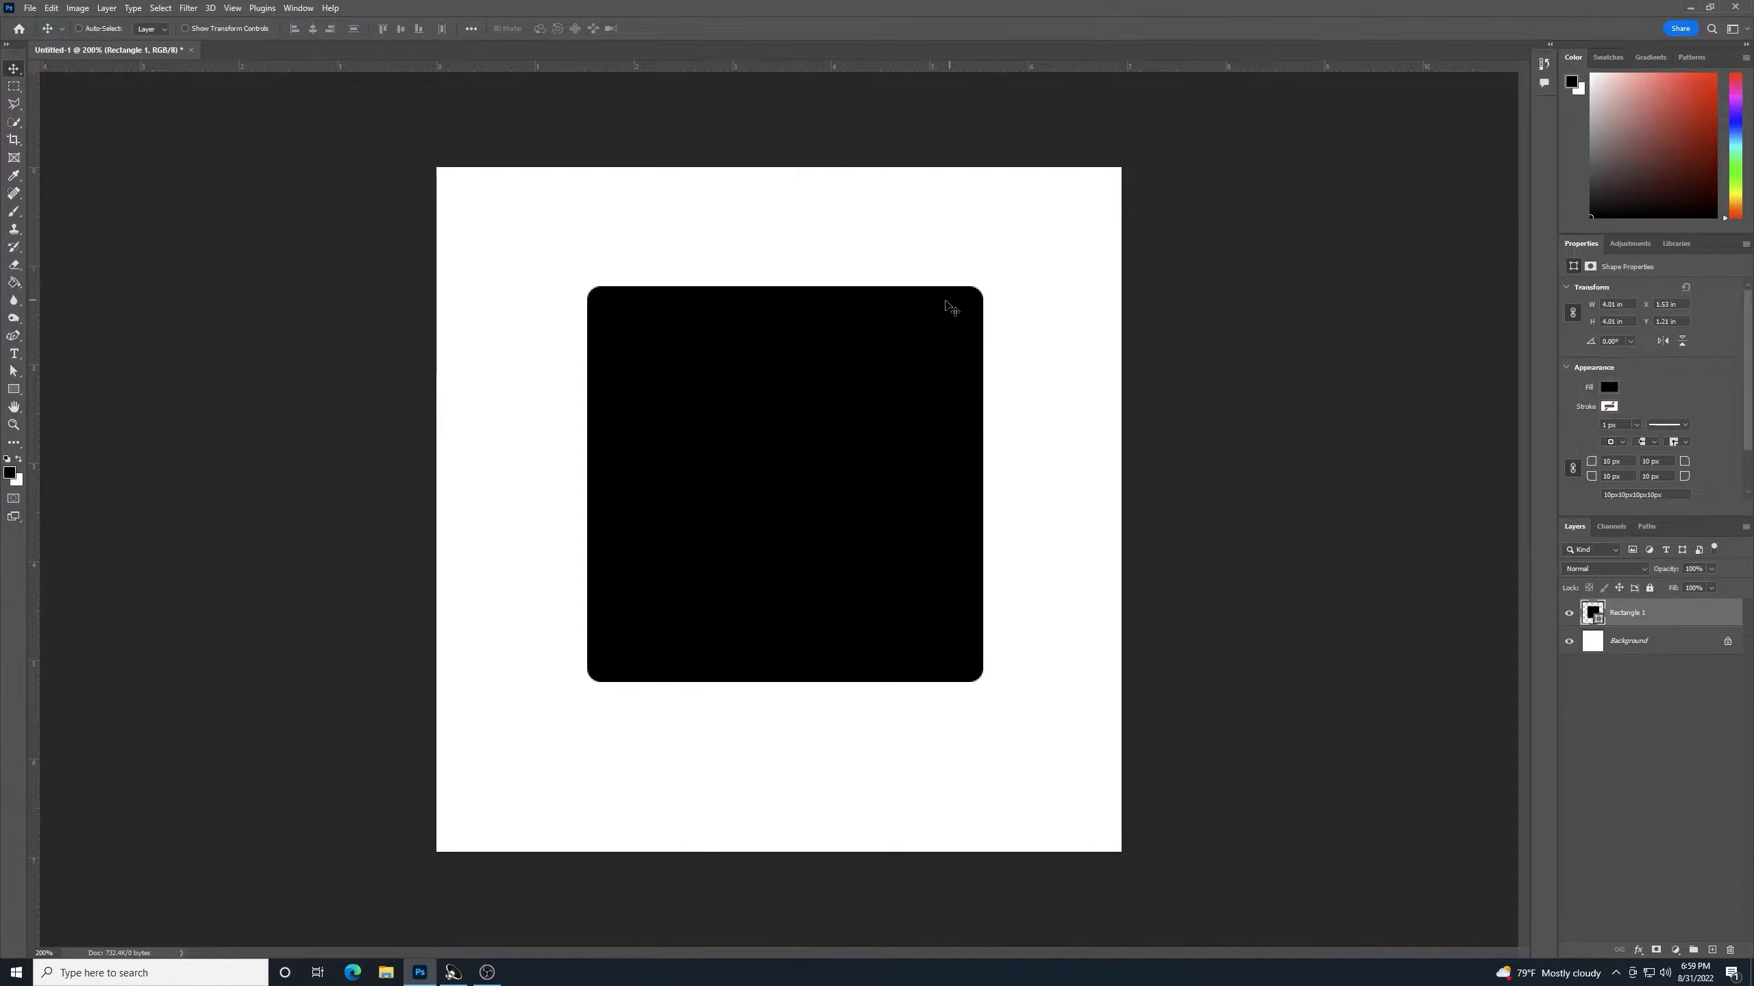
pyautogui.moveTo(873, 360); pyautogui.dragTo(868, 378)
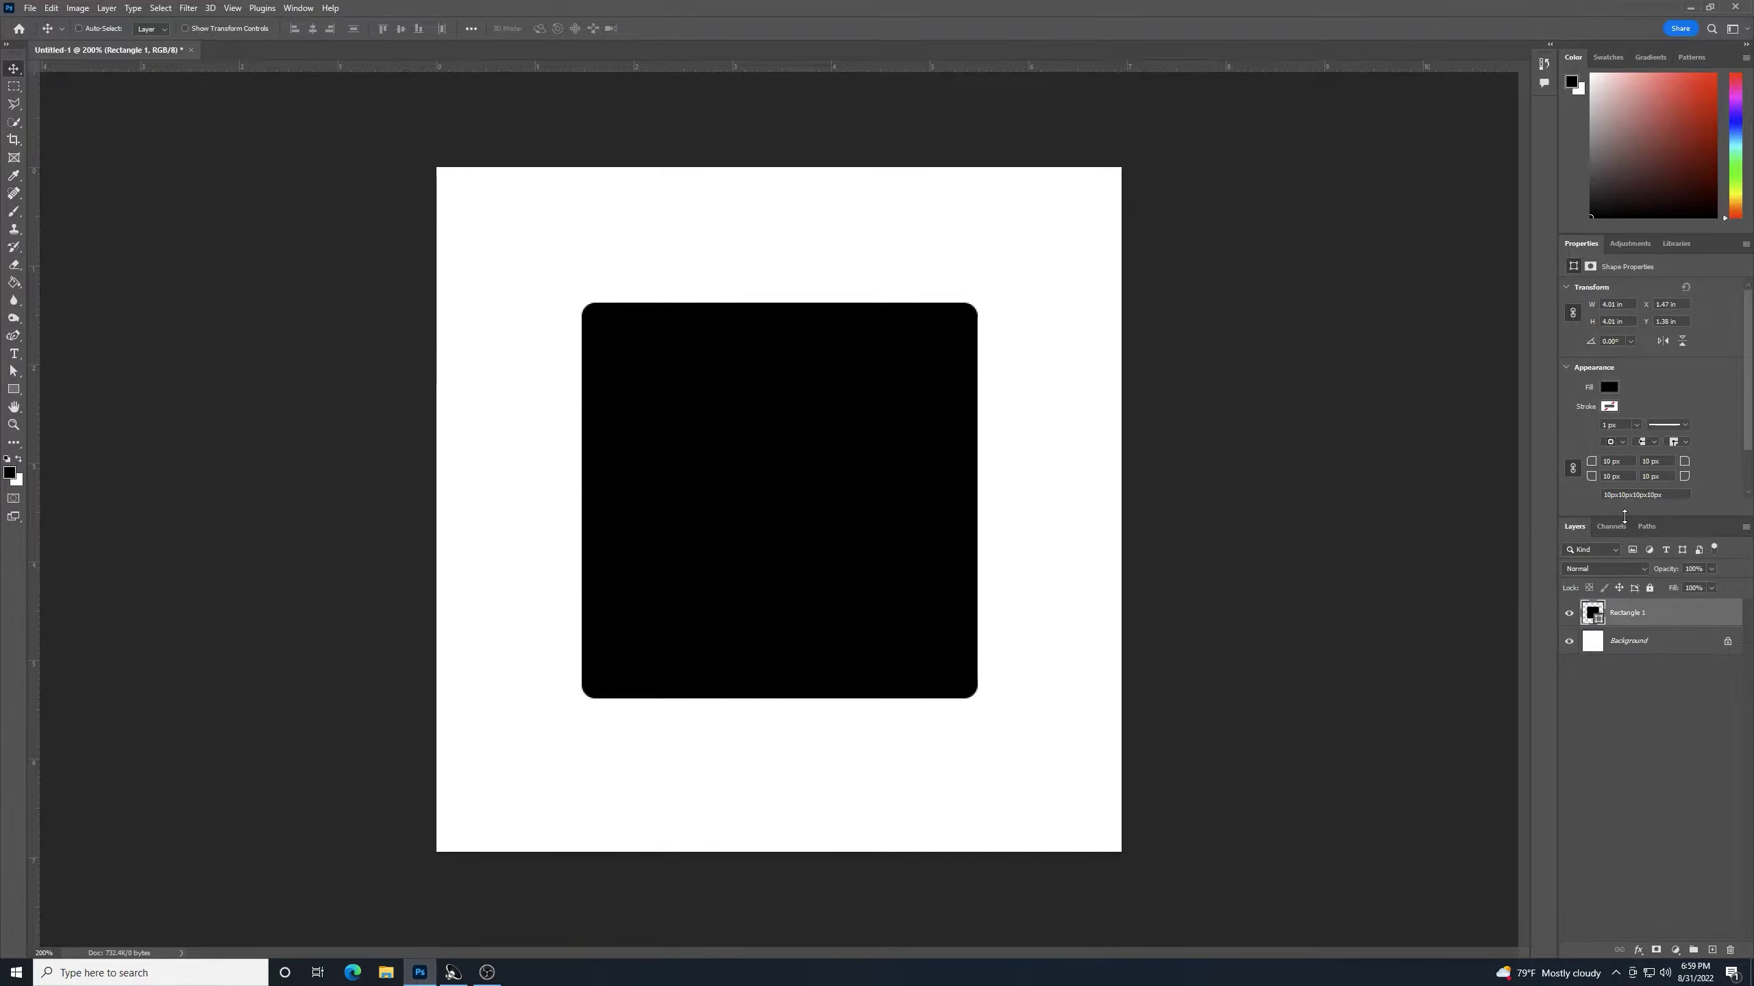
pyautogui.moveTo(1626, 510); pyautogui.dragTo(1619, 572)
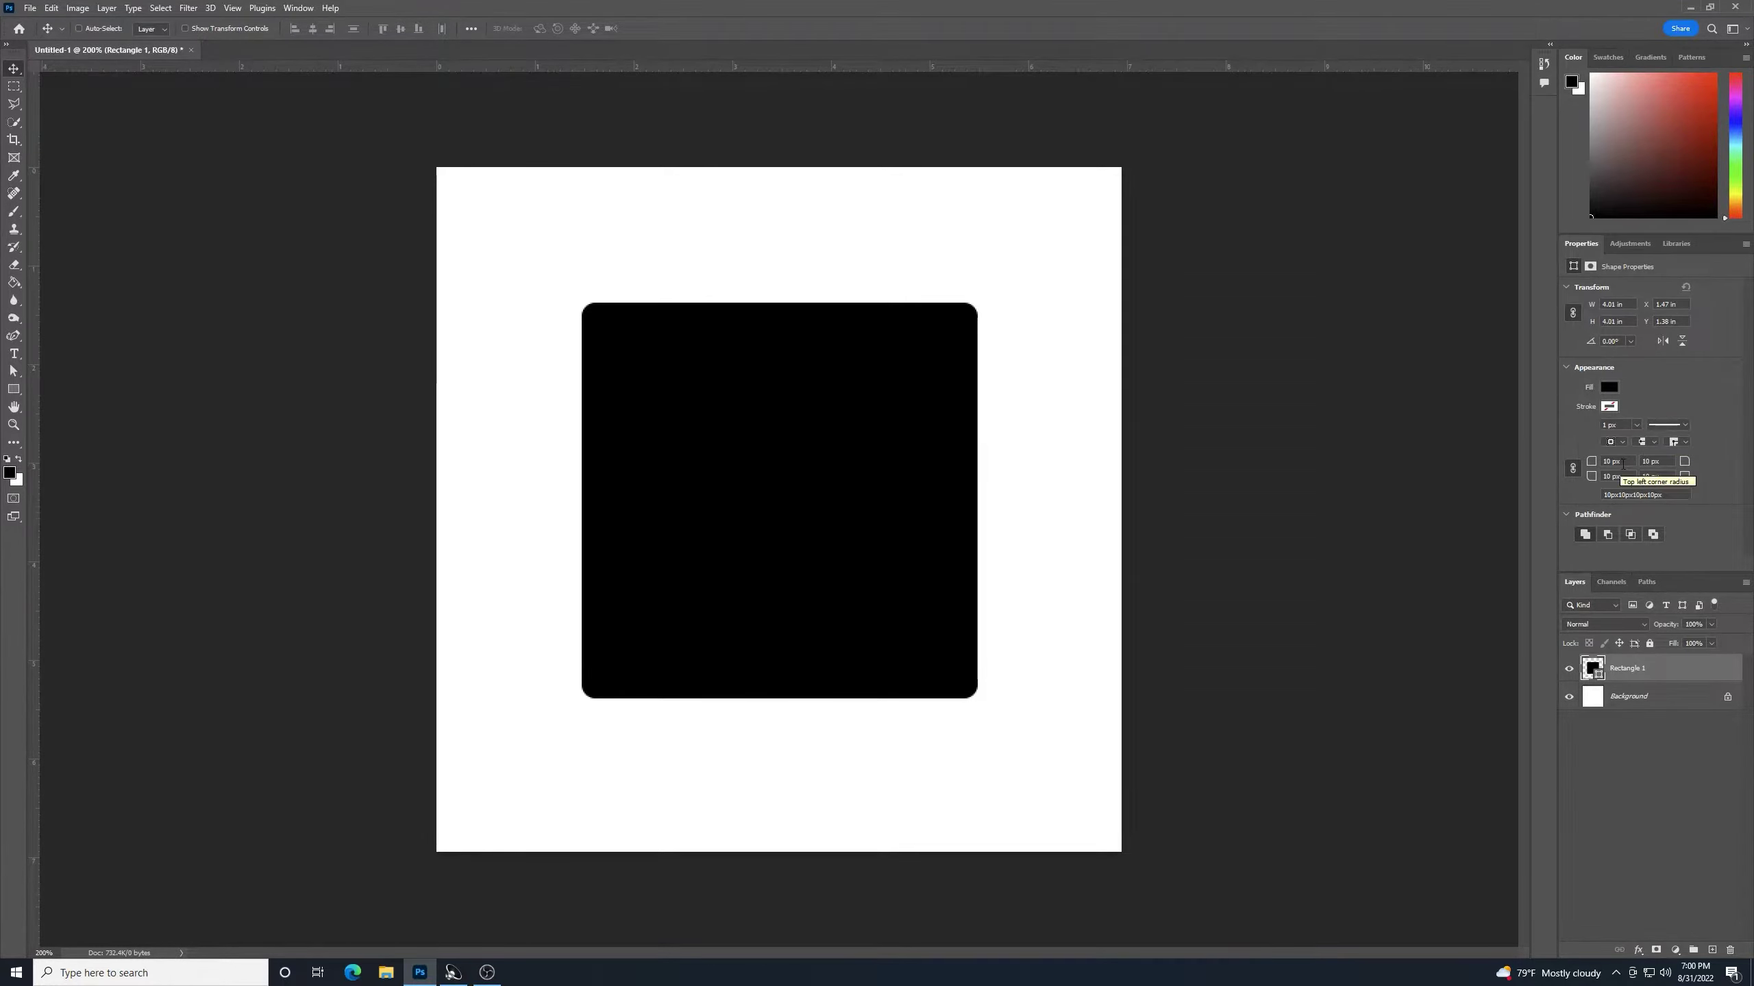
# Step: Set the corner radius to 0, then restore it to 10 px
pyautogui.click(1612, 461)
pyautogui.write('0')
pyautogui.press('Return')
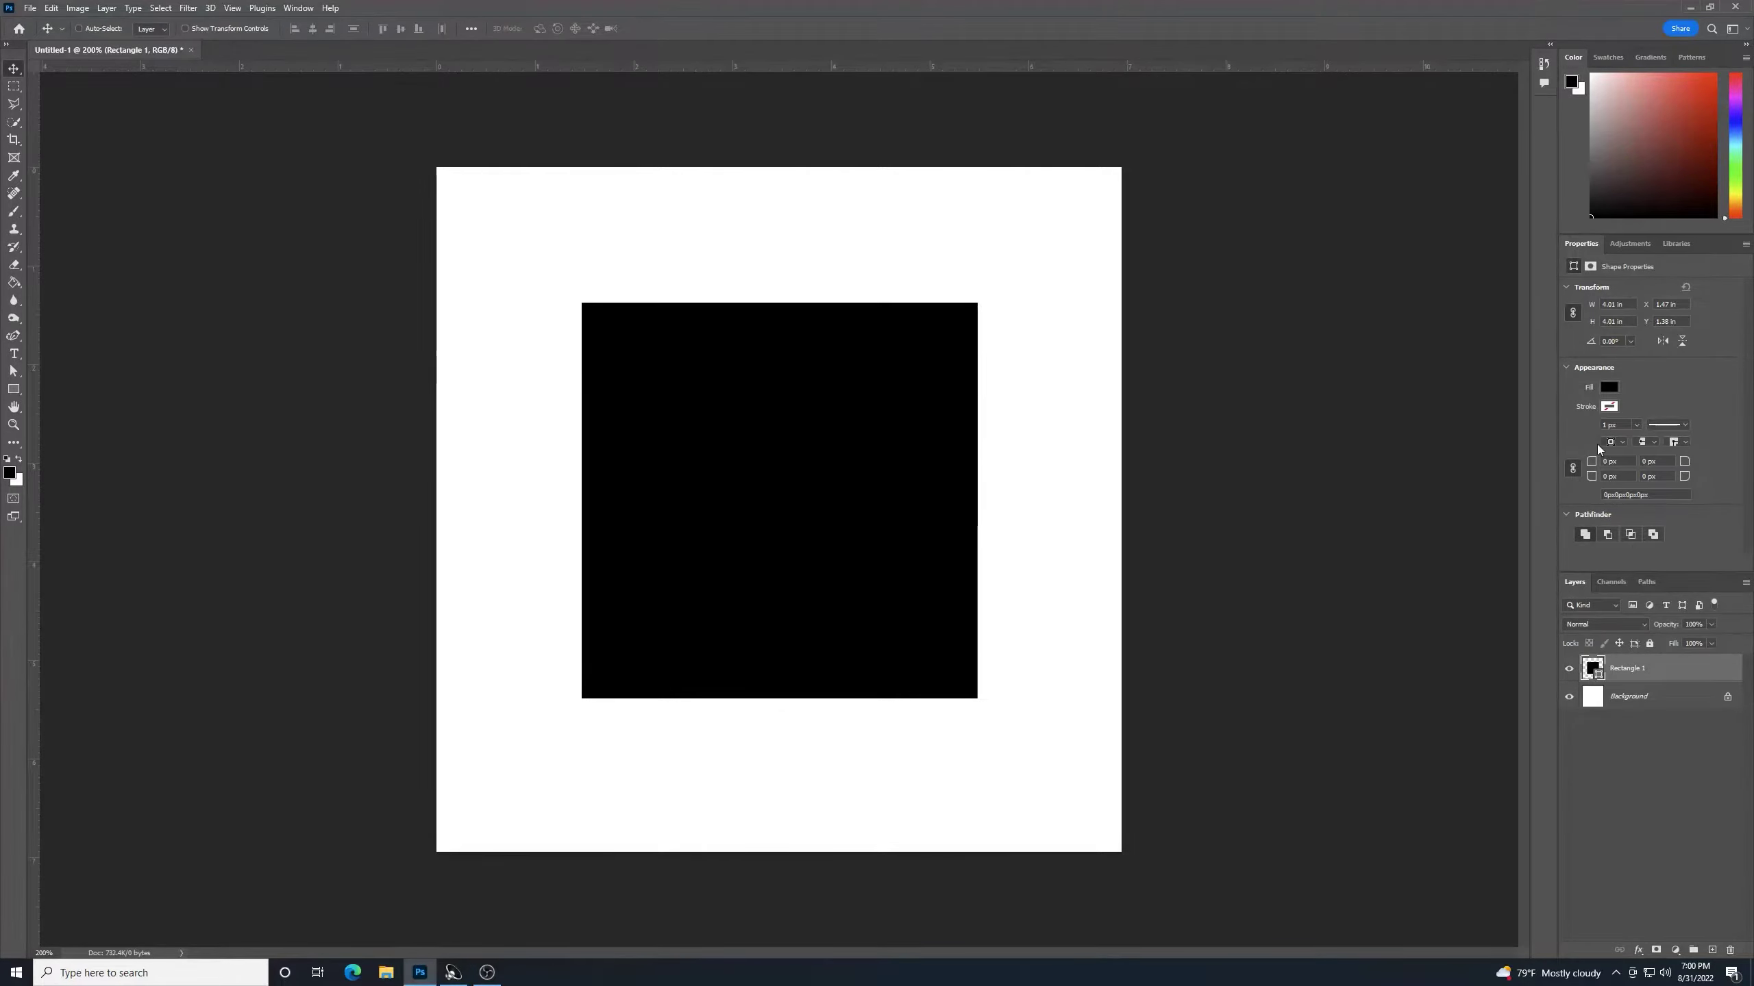
pyautogui.write('10')
pyautogui.press('Return')
# Step: Fill the square with yellow #ffc600 through the Color Picker
pyautogui.click(1613, 388)
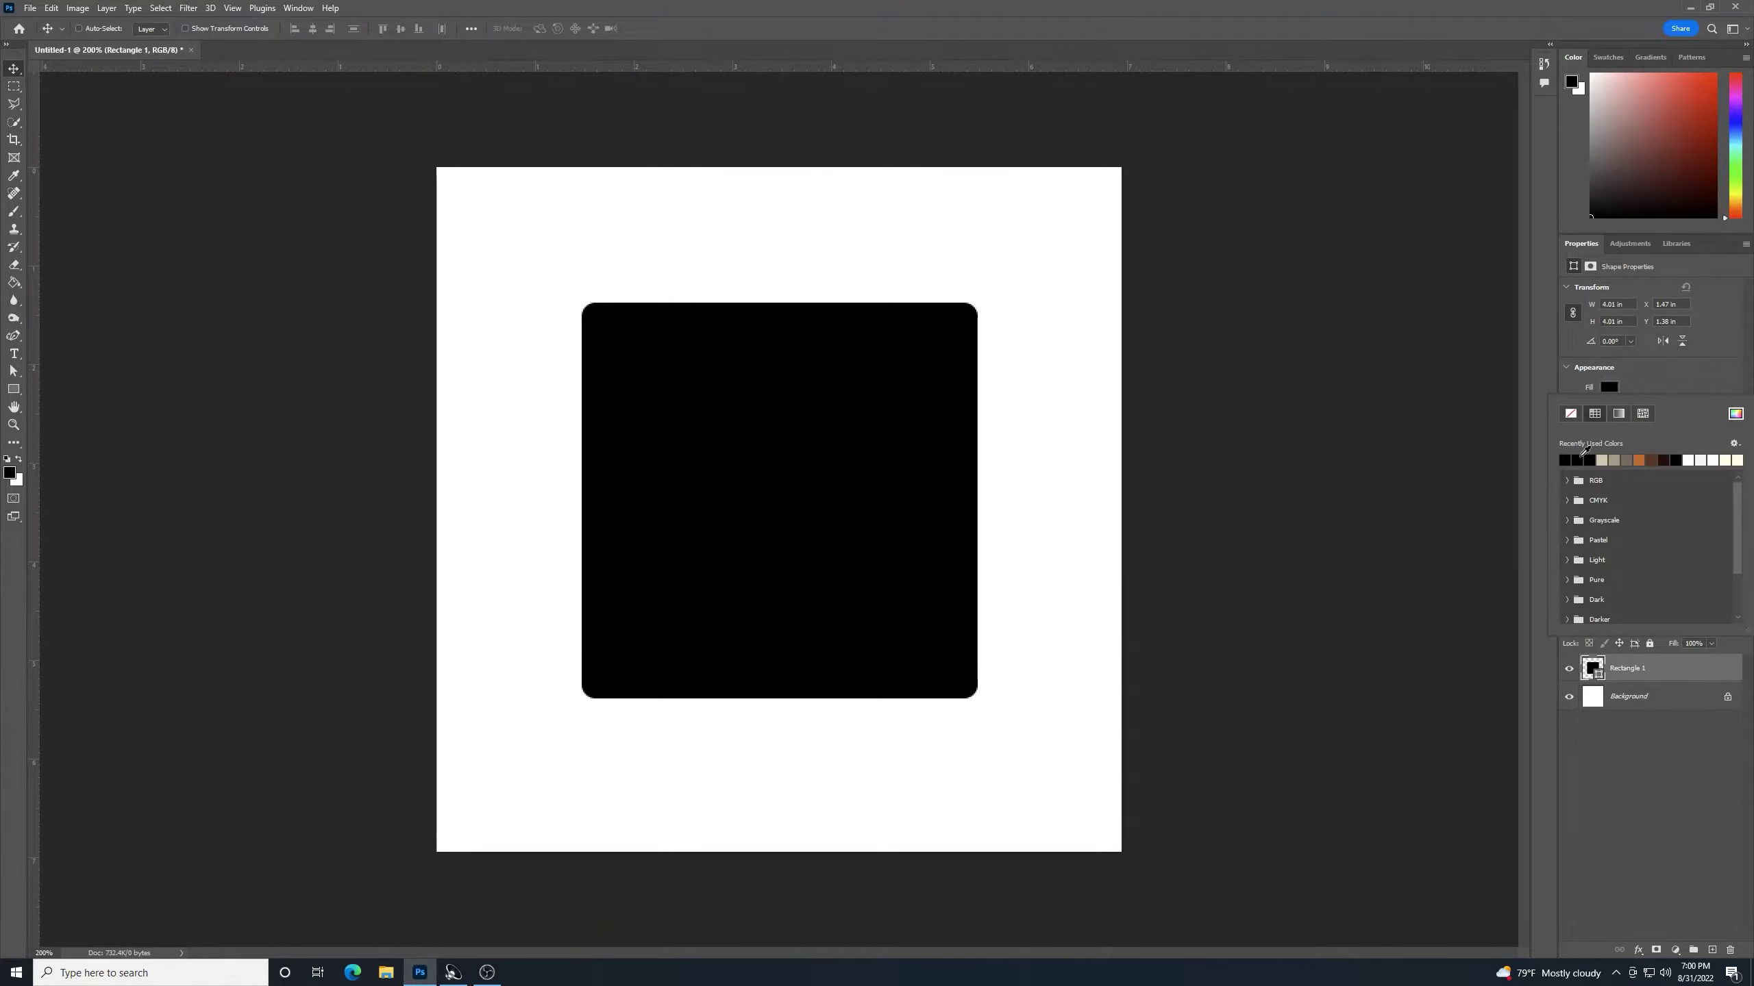
pyautogui.scroll(-3, 1572, 483)
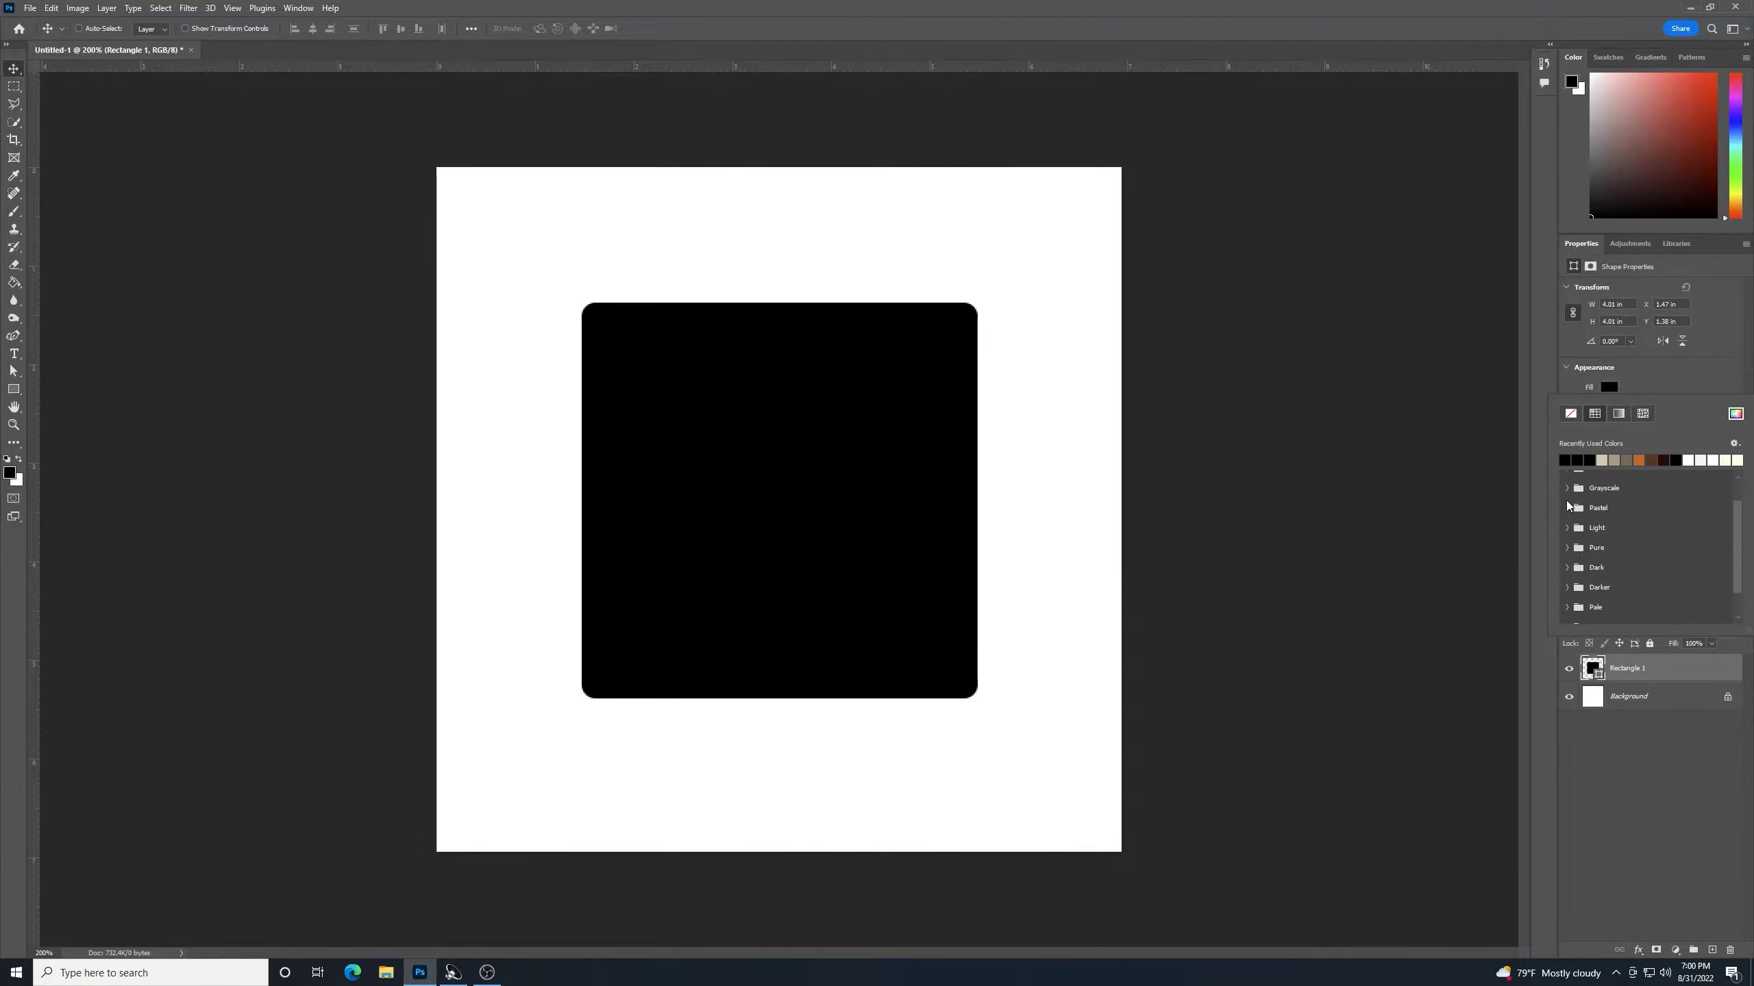
pyautogui.scroll(3, 1566, 500)
pyautogui.click(1567, 500)
pyautogui.click(1567, 500)
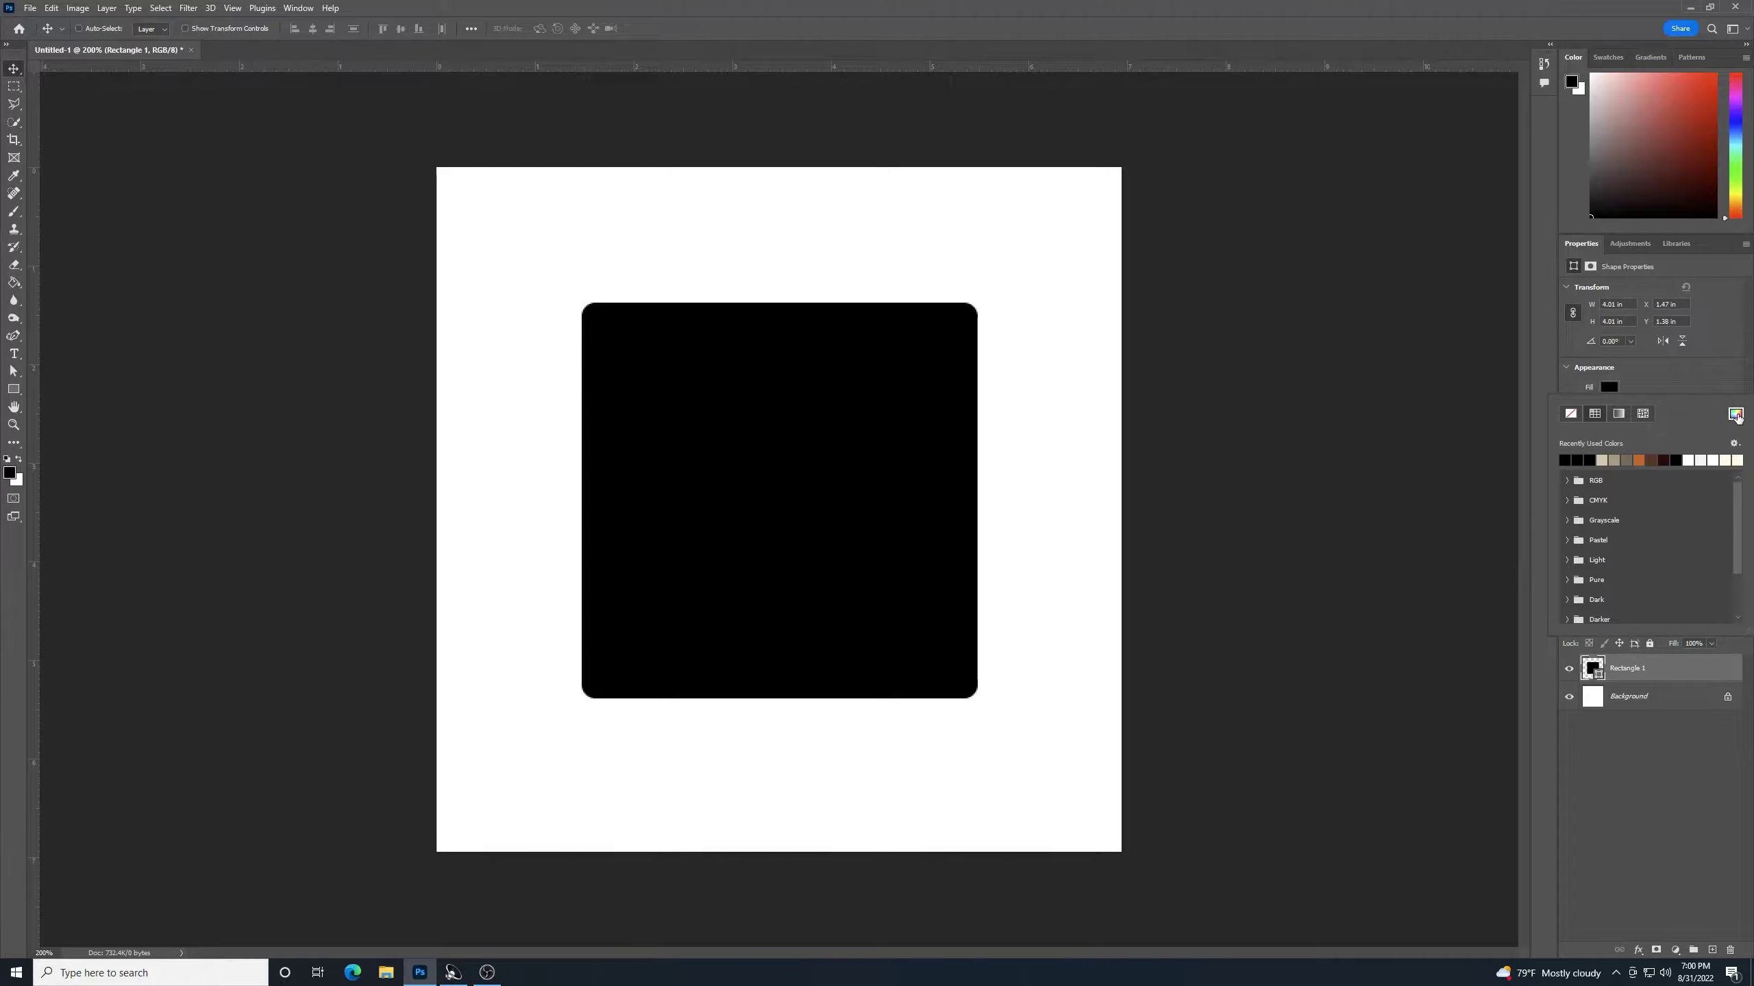
pyautogui.click(1736, 414)
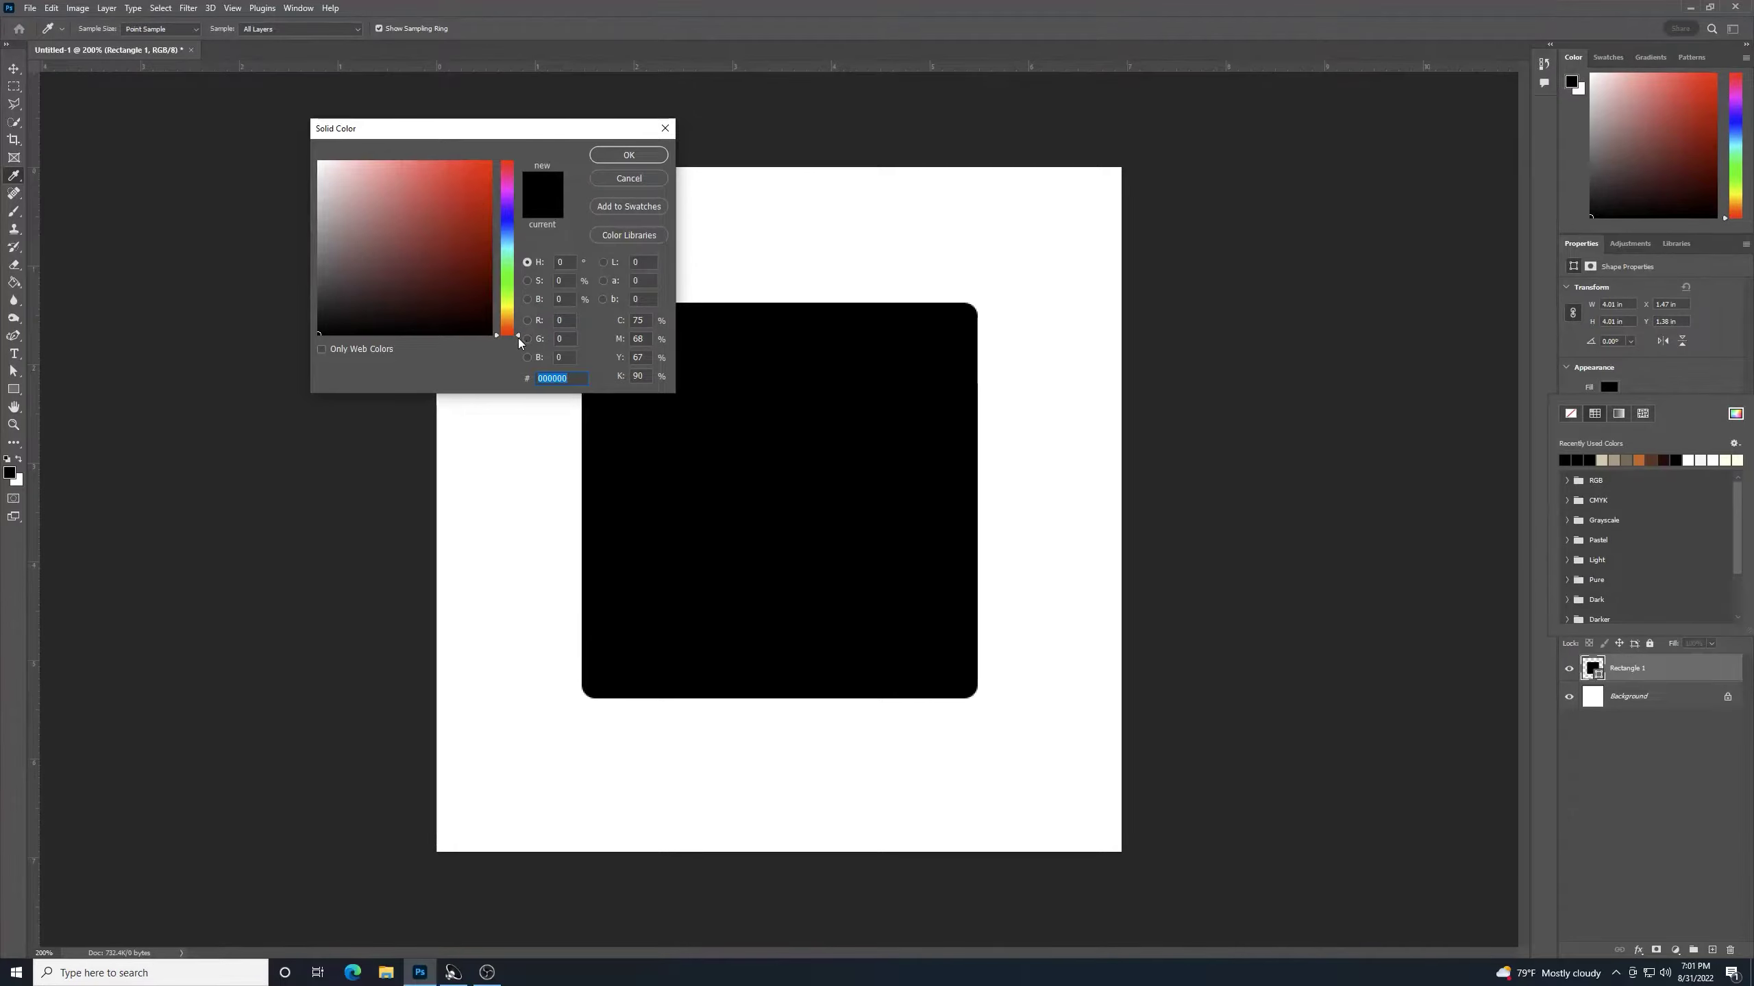
pyautogui.moveTo(516, 336)
pyautogui.mouseDown()
pyautogui.moveTo(529, 148)
pyautogui.moveTo(528, 318)
pyautogui.mouseUp()
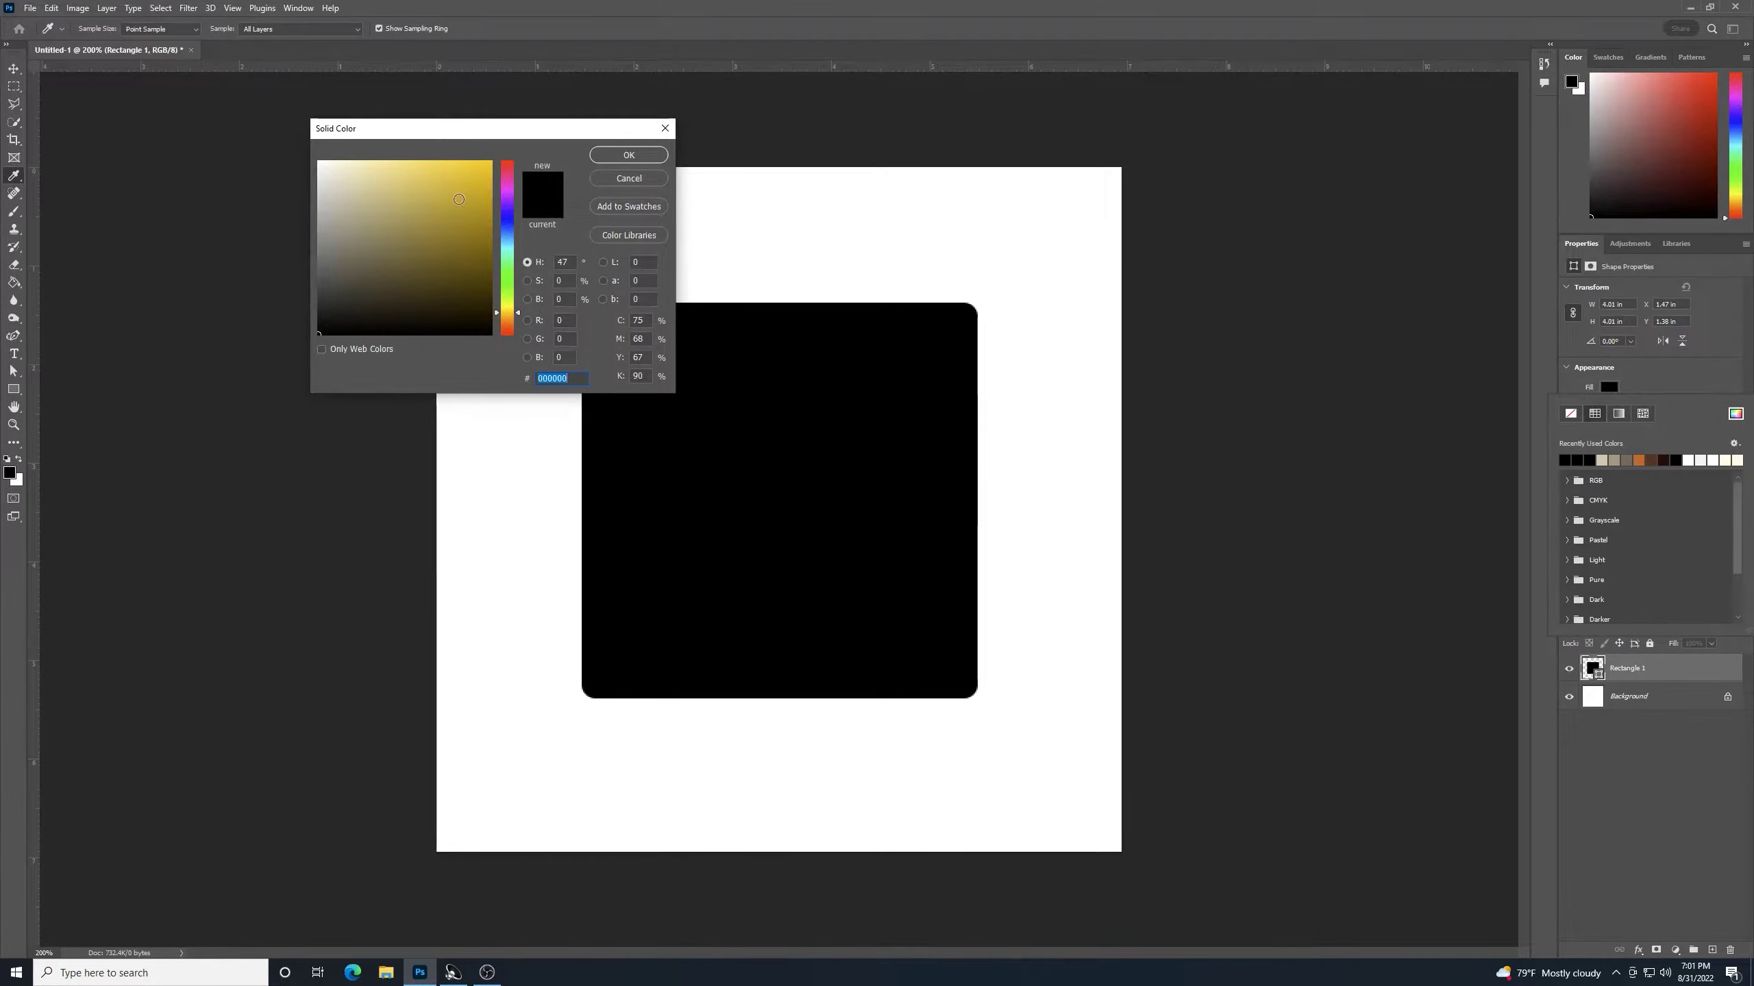
pyautogui.write('ffc600')
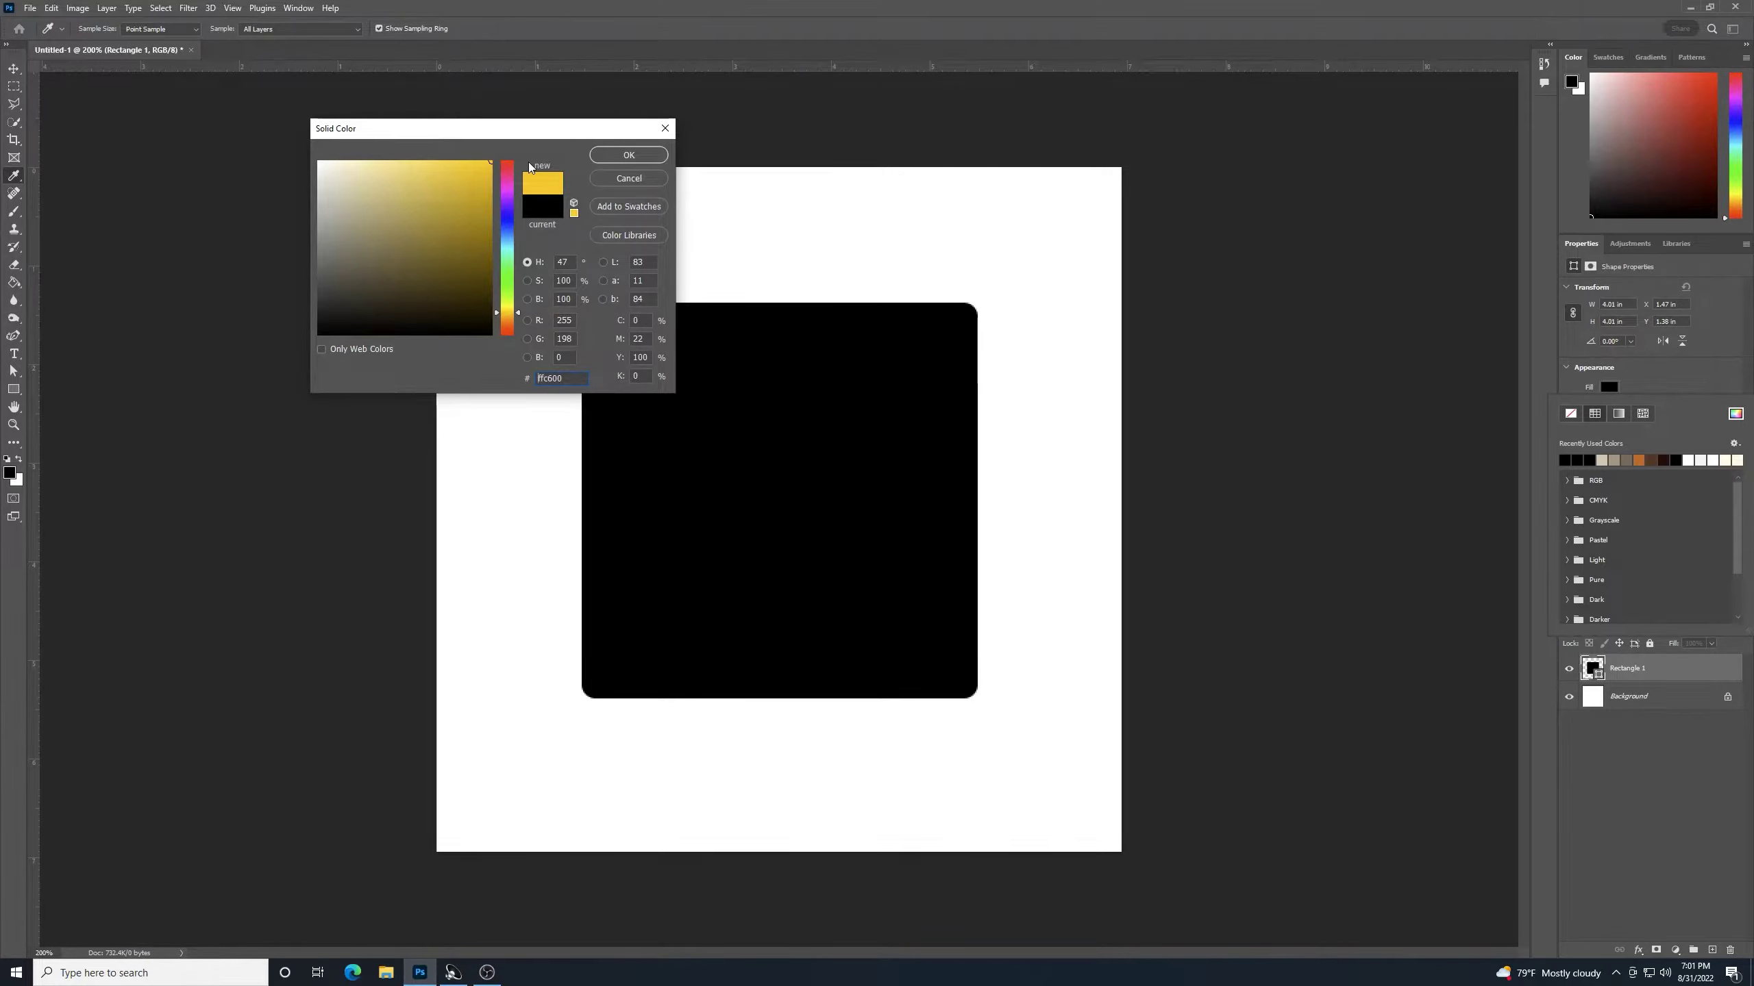
pyautogui.click(656, 153)
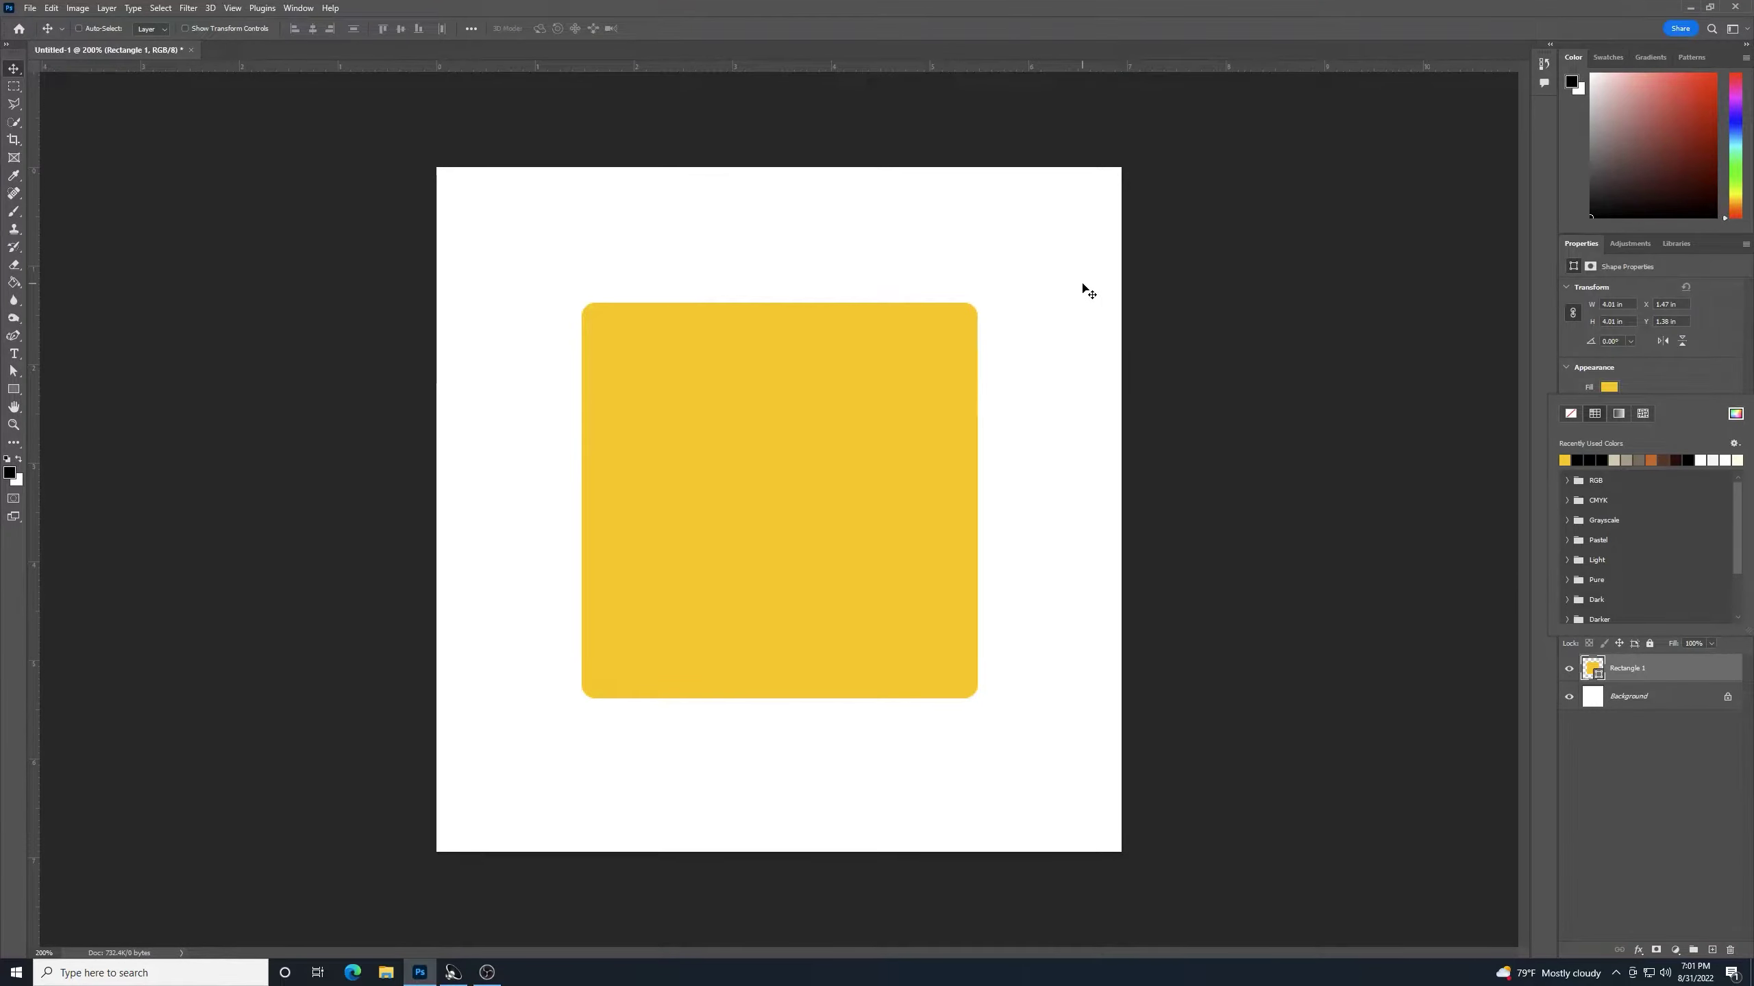
# Step: Give the square a black stroke 10 px wide
pyautogui.click(1642, 371)
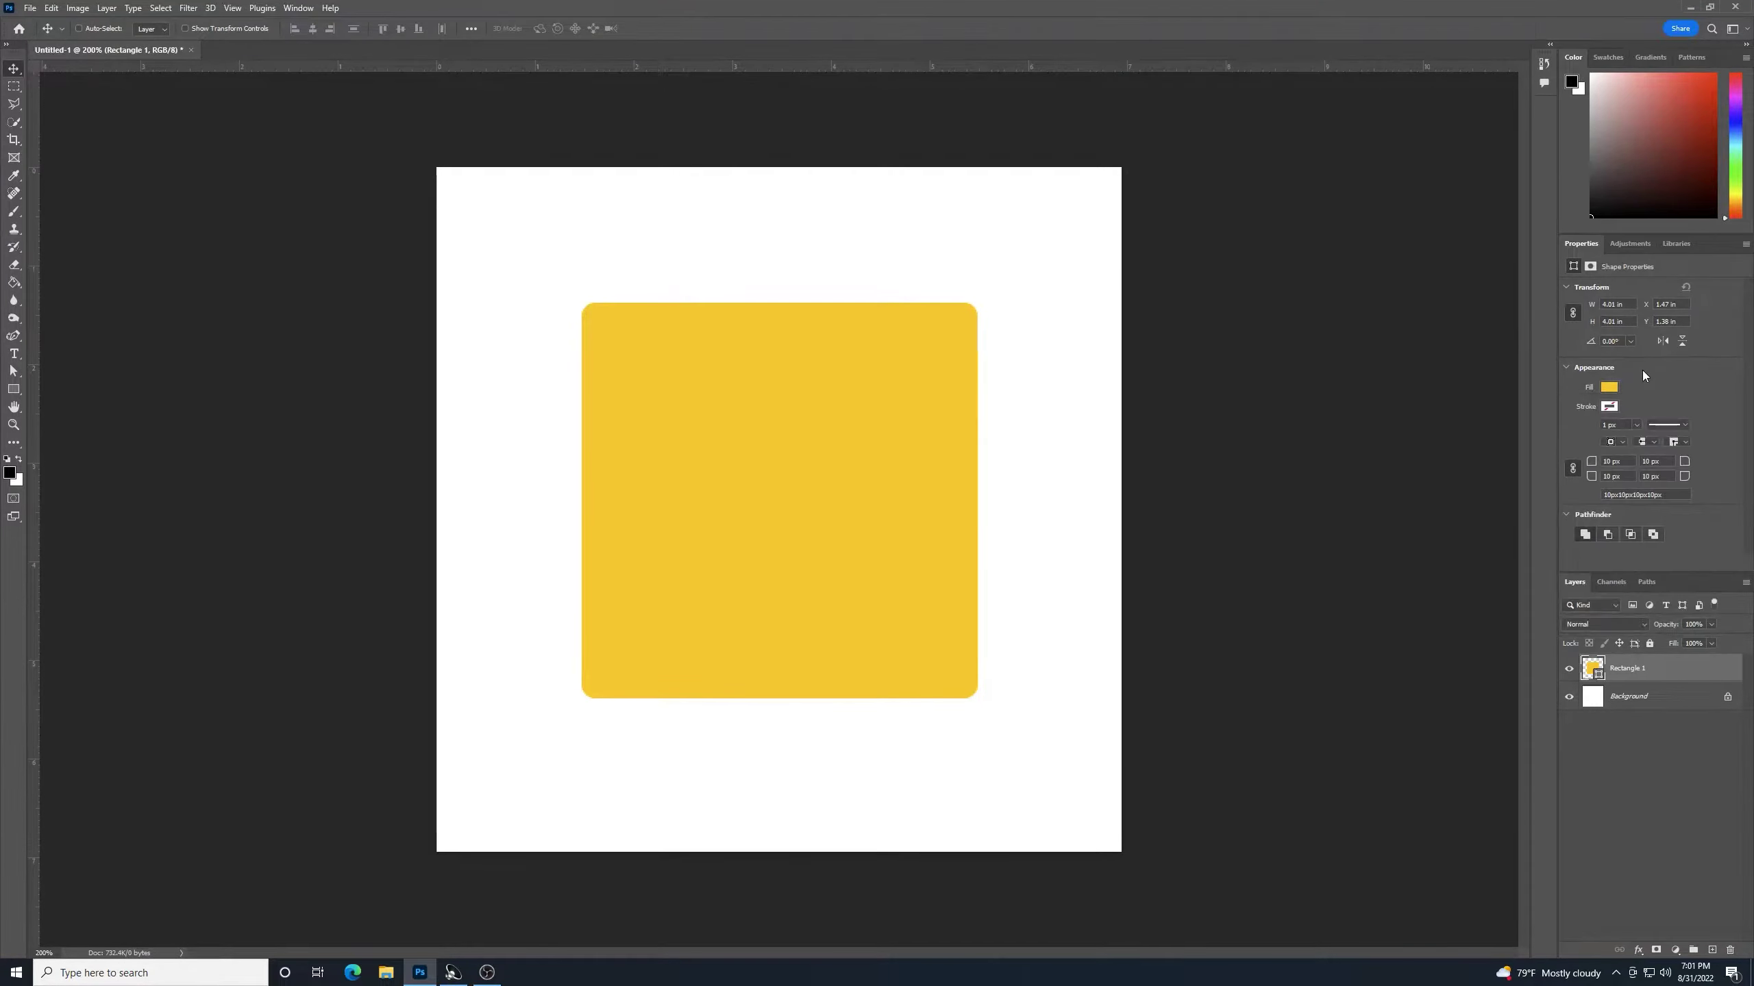
pyautogui.click(1605, 407)
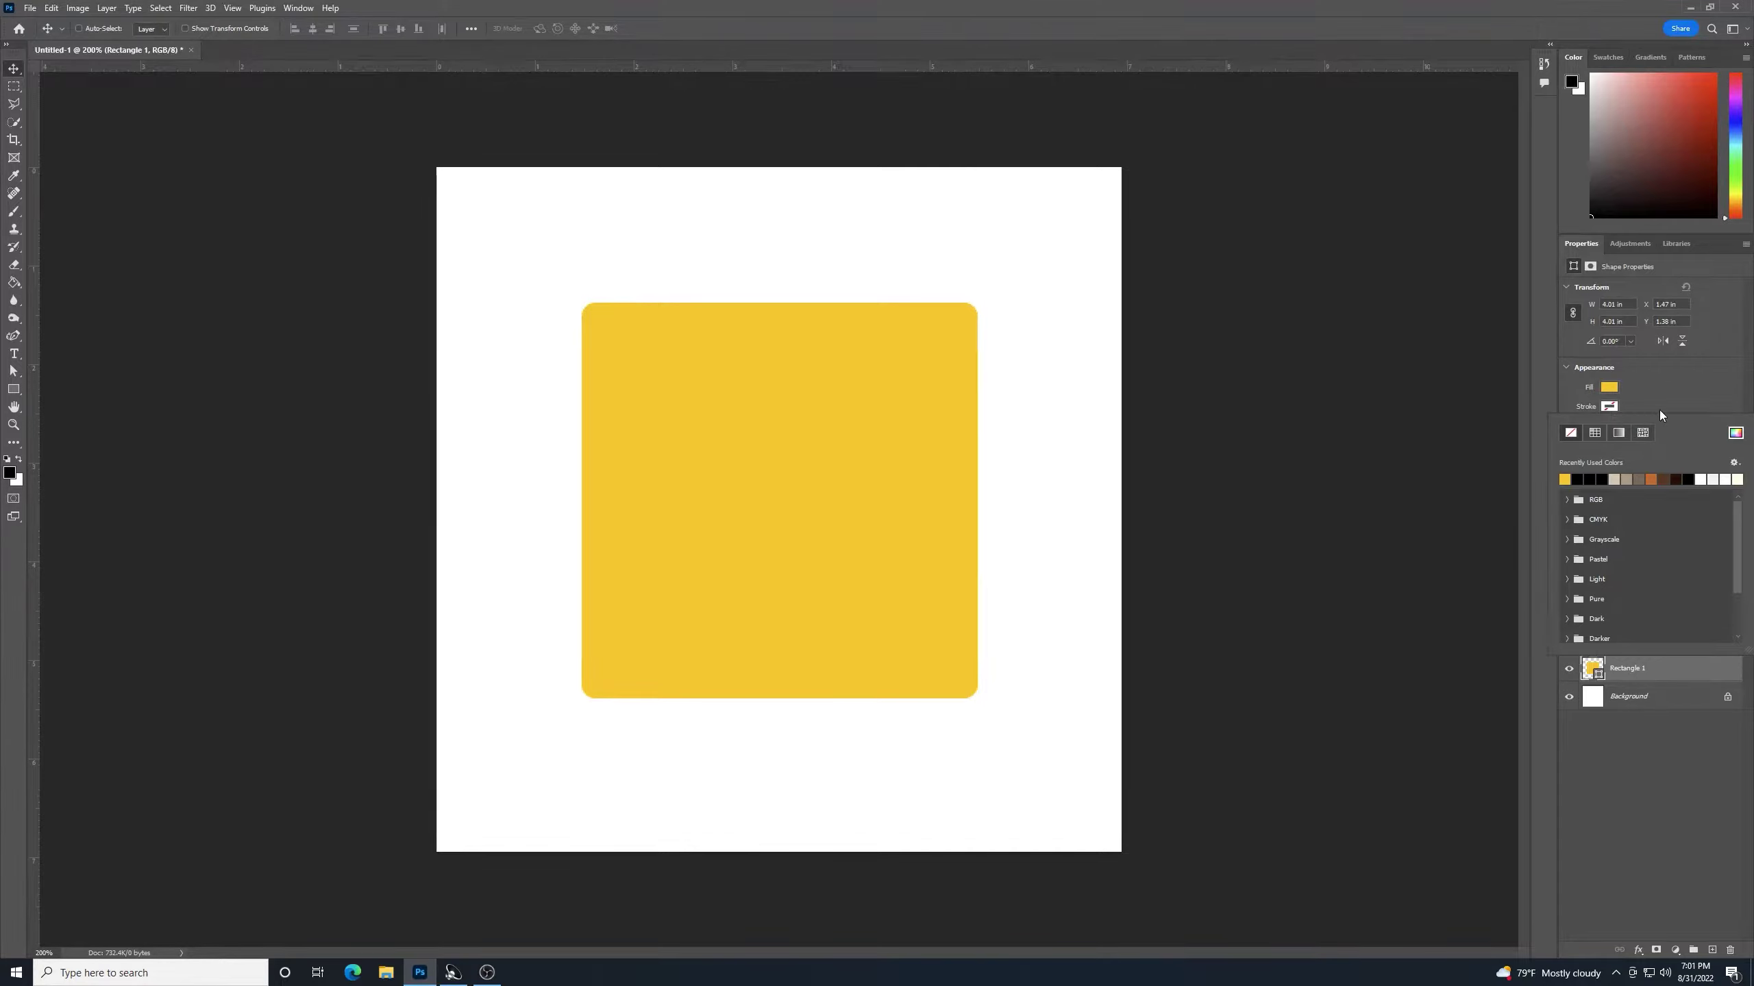
pyautogui.click(1581, 477)
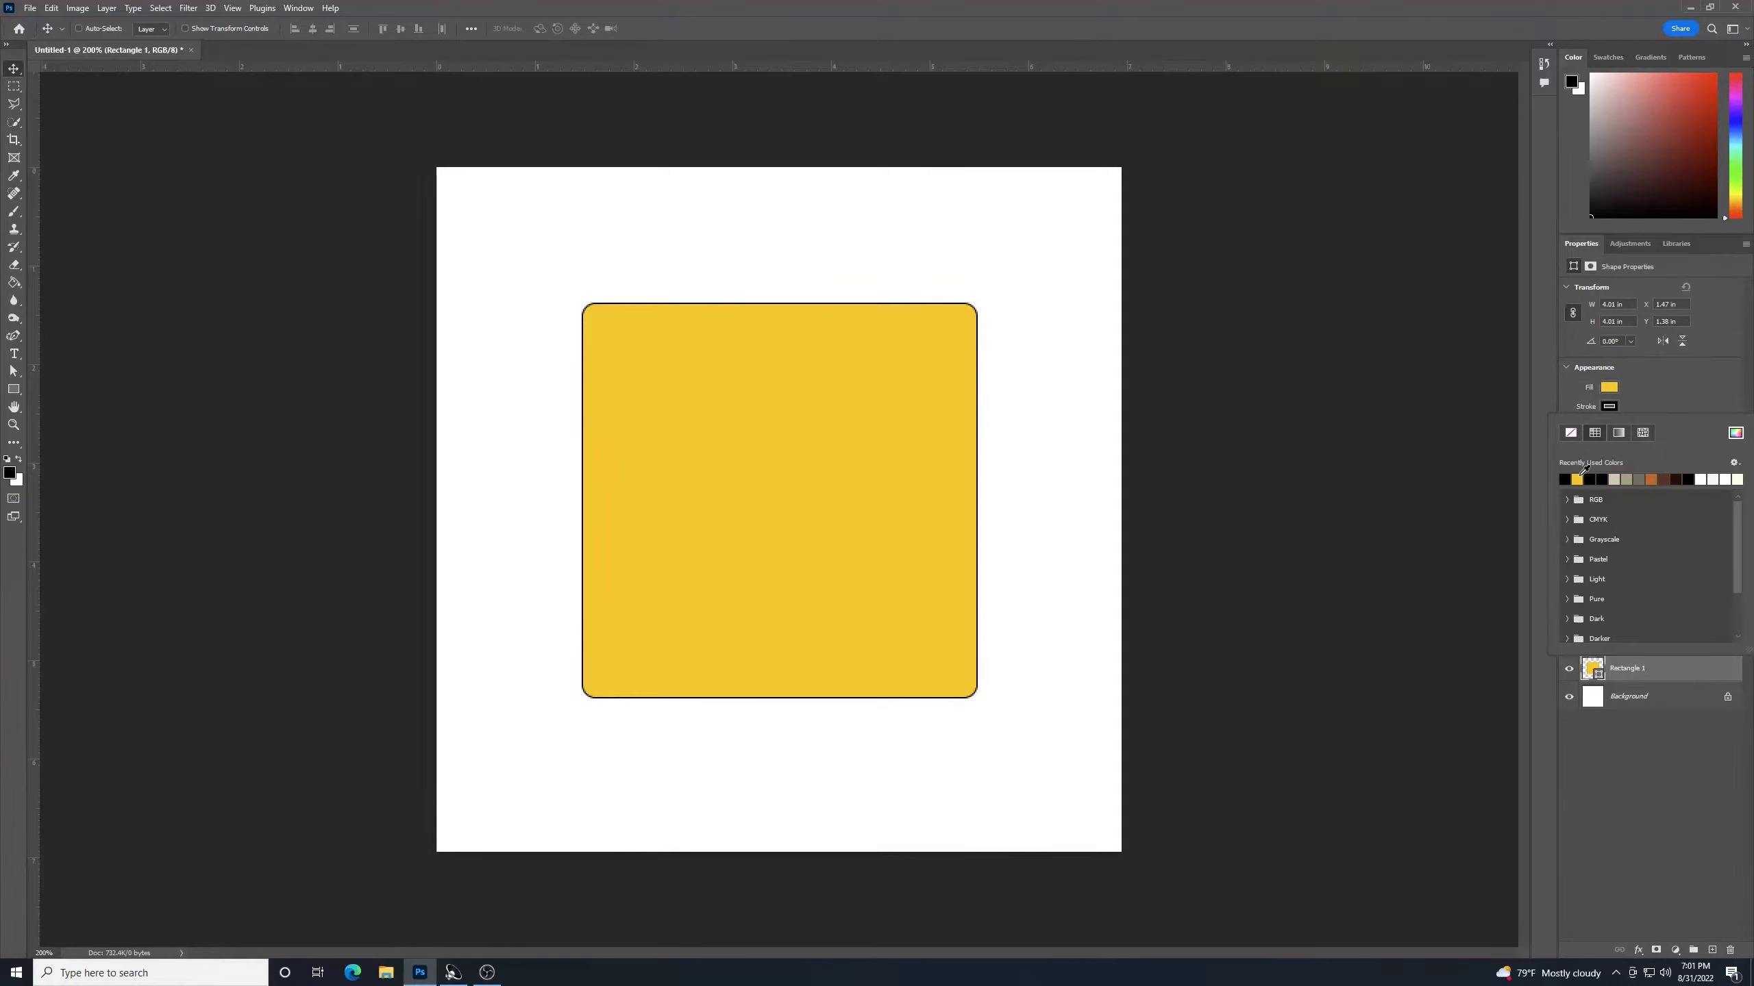
pyautogui.click(1686, 372)
pyautogui.click(1635, 425)
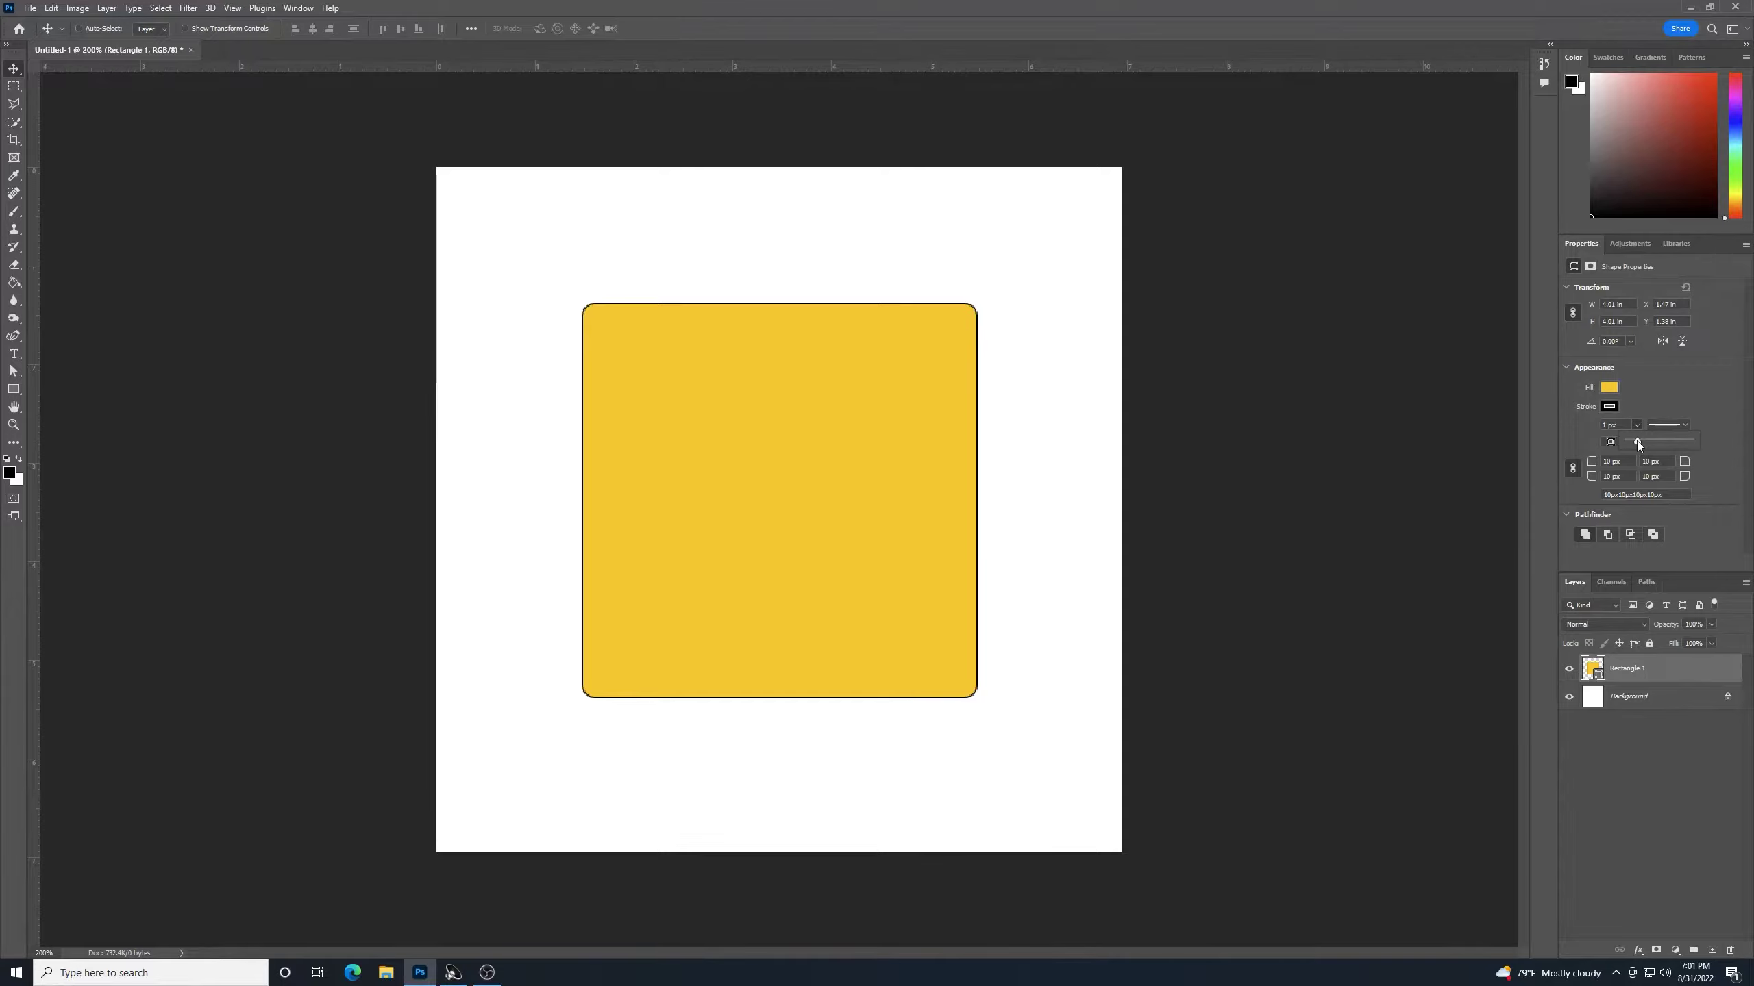
pyautogui.moveTo(1653, 435); pyautogui.dragTo(1641, 444)
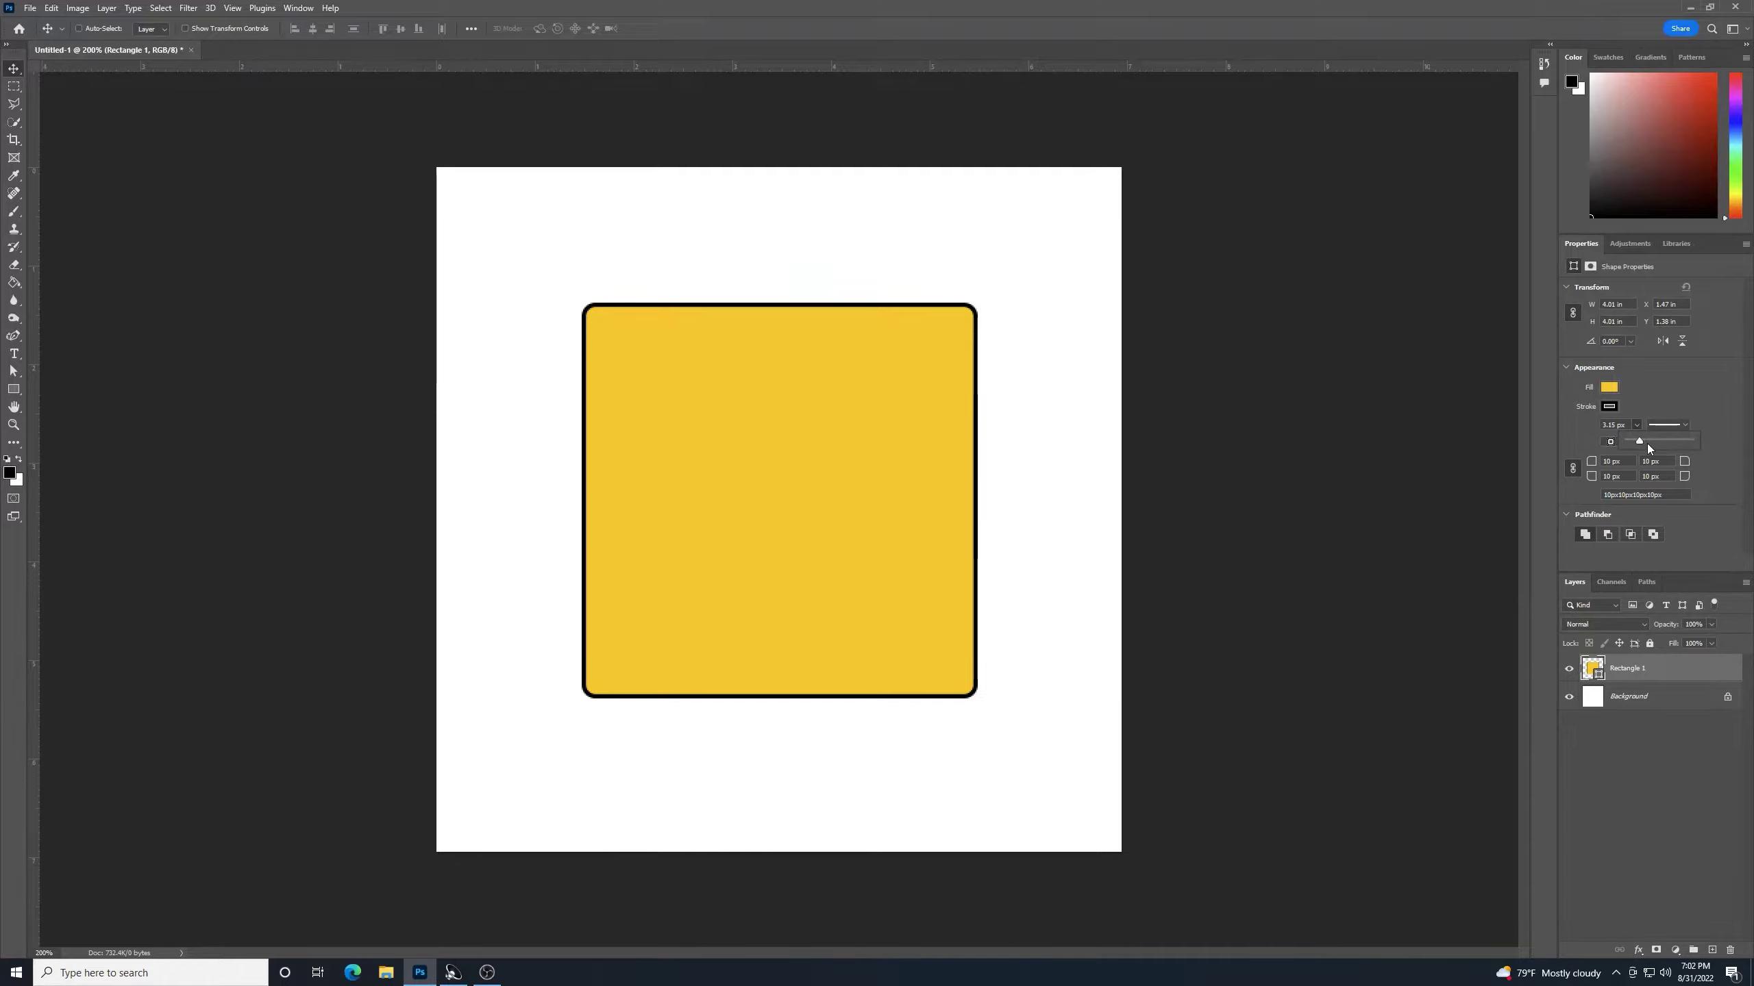
pyautogui.click(1555, 419)
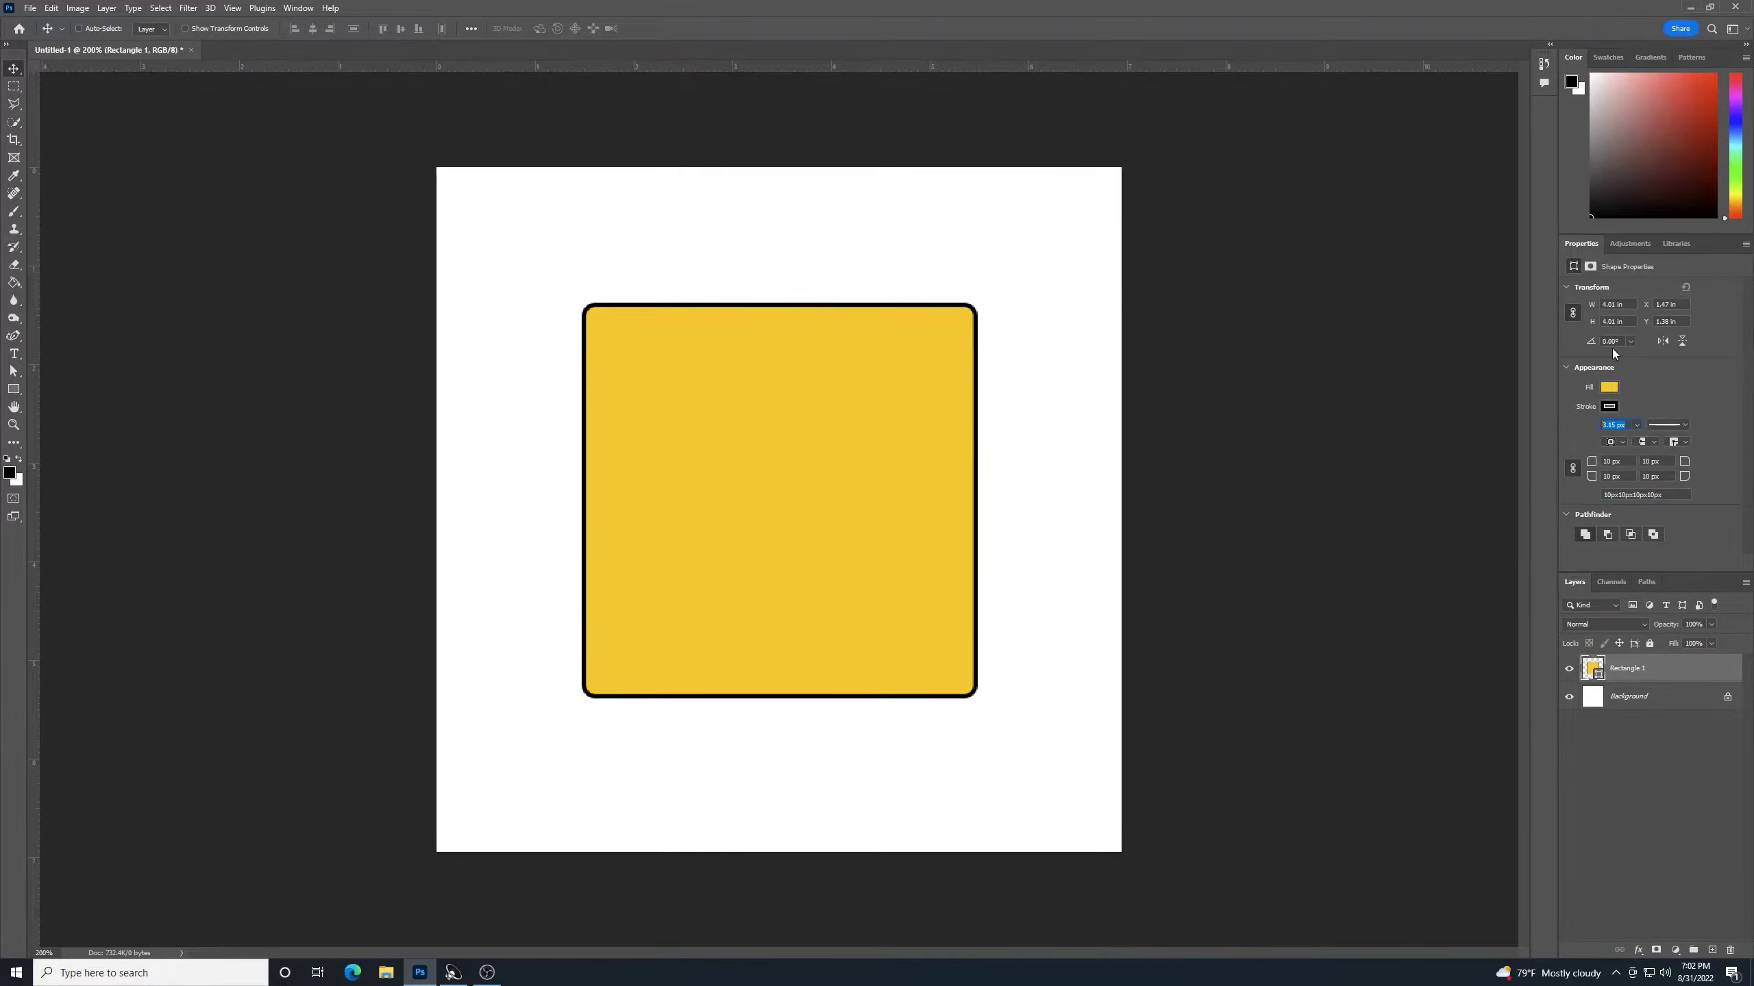
pyautogui.write('10')
pyautogui.press('Tab')
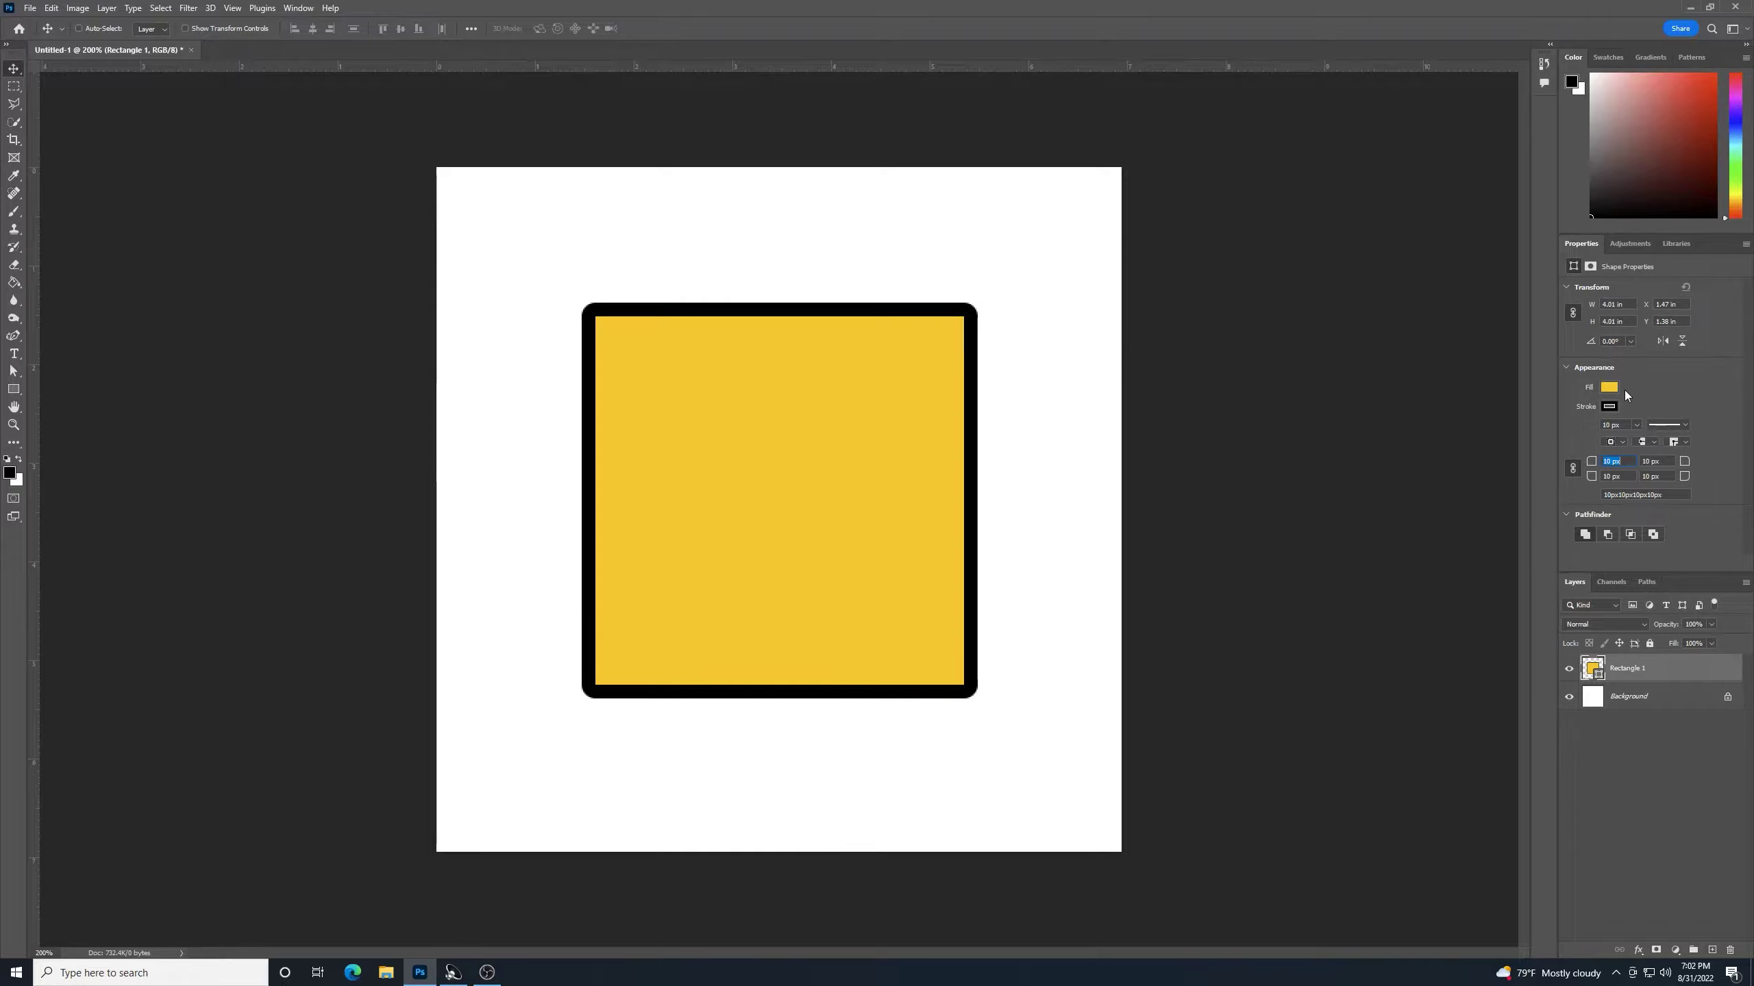
# Step: Keep the border solid and set its alignment to Outside
pyautogui.click(1682, 425)
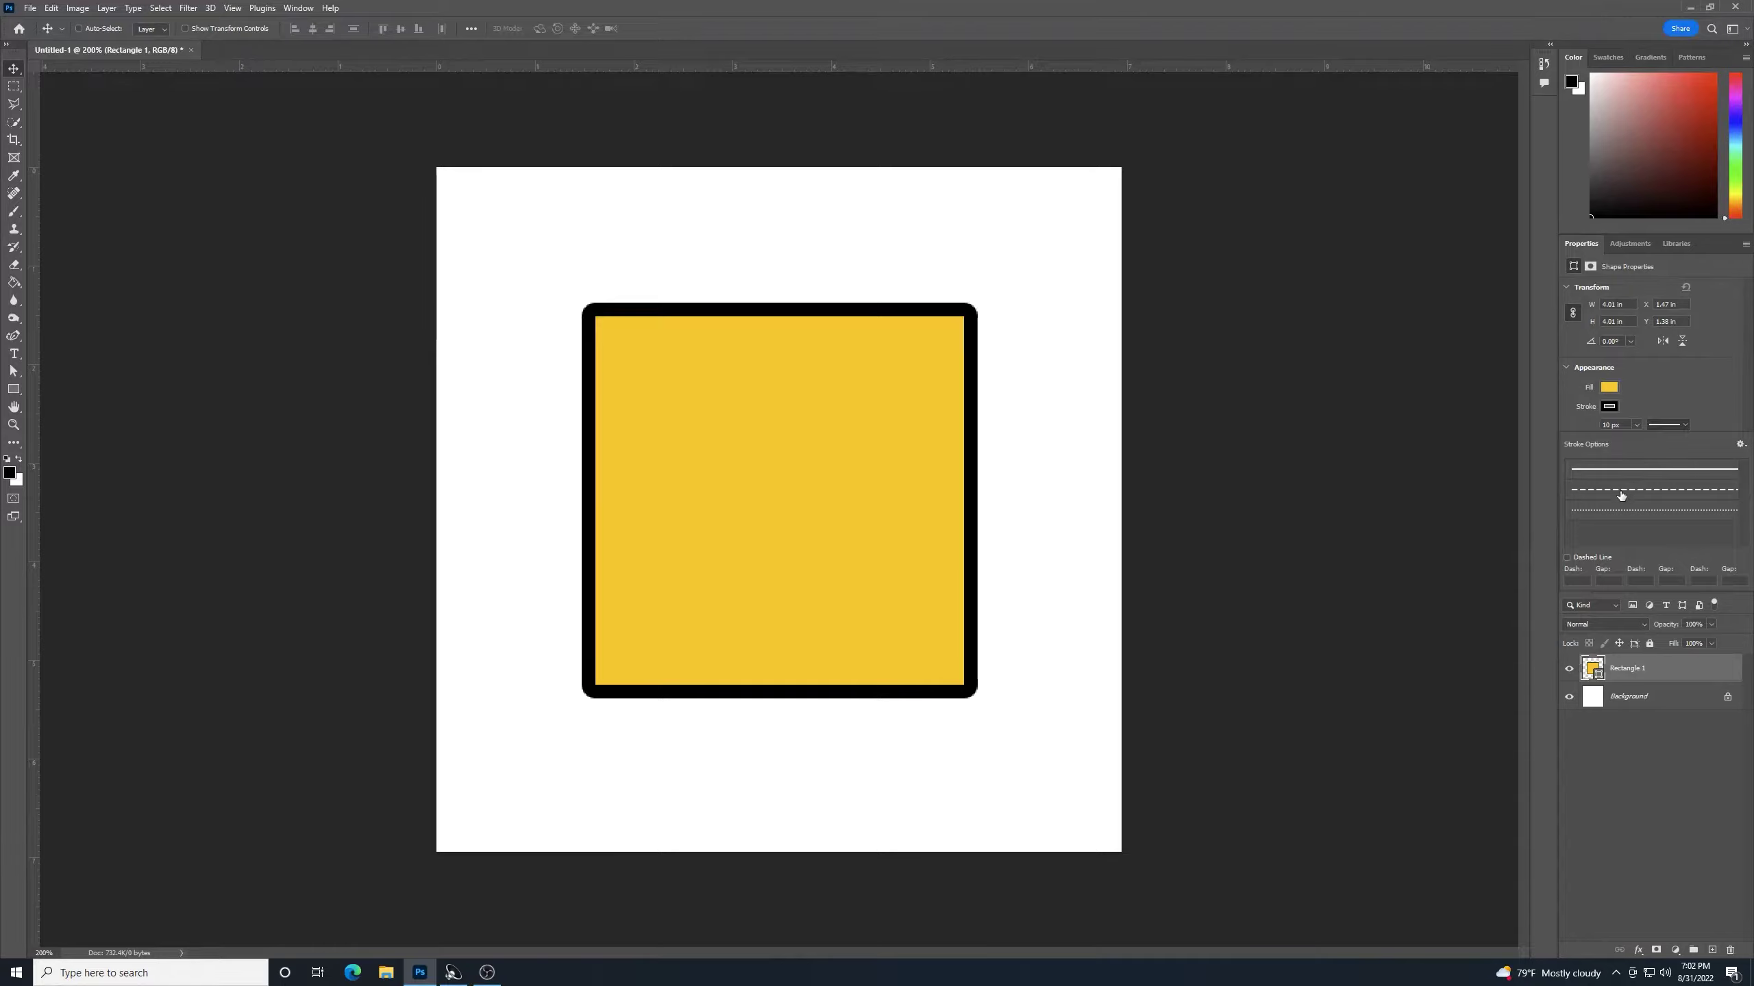
pyautogui.click(1698, 380)
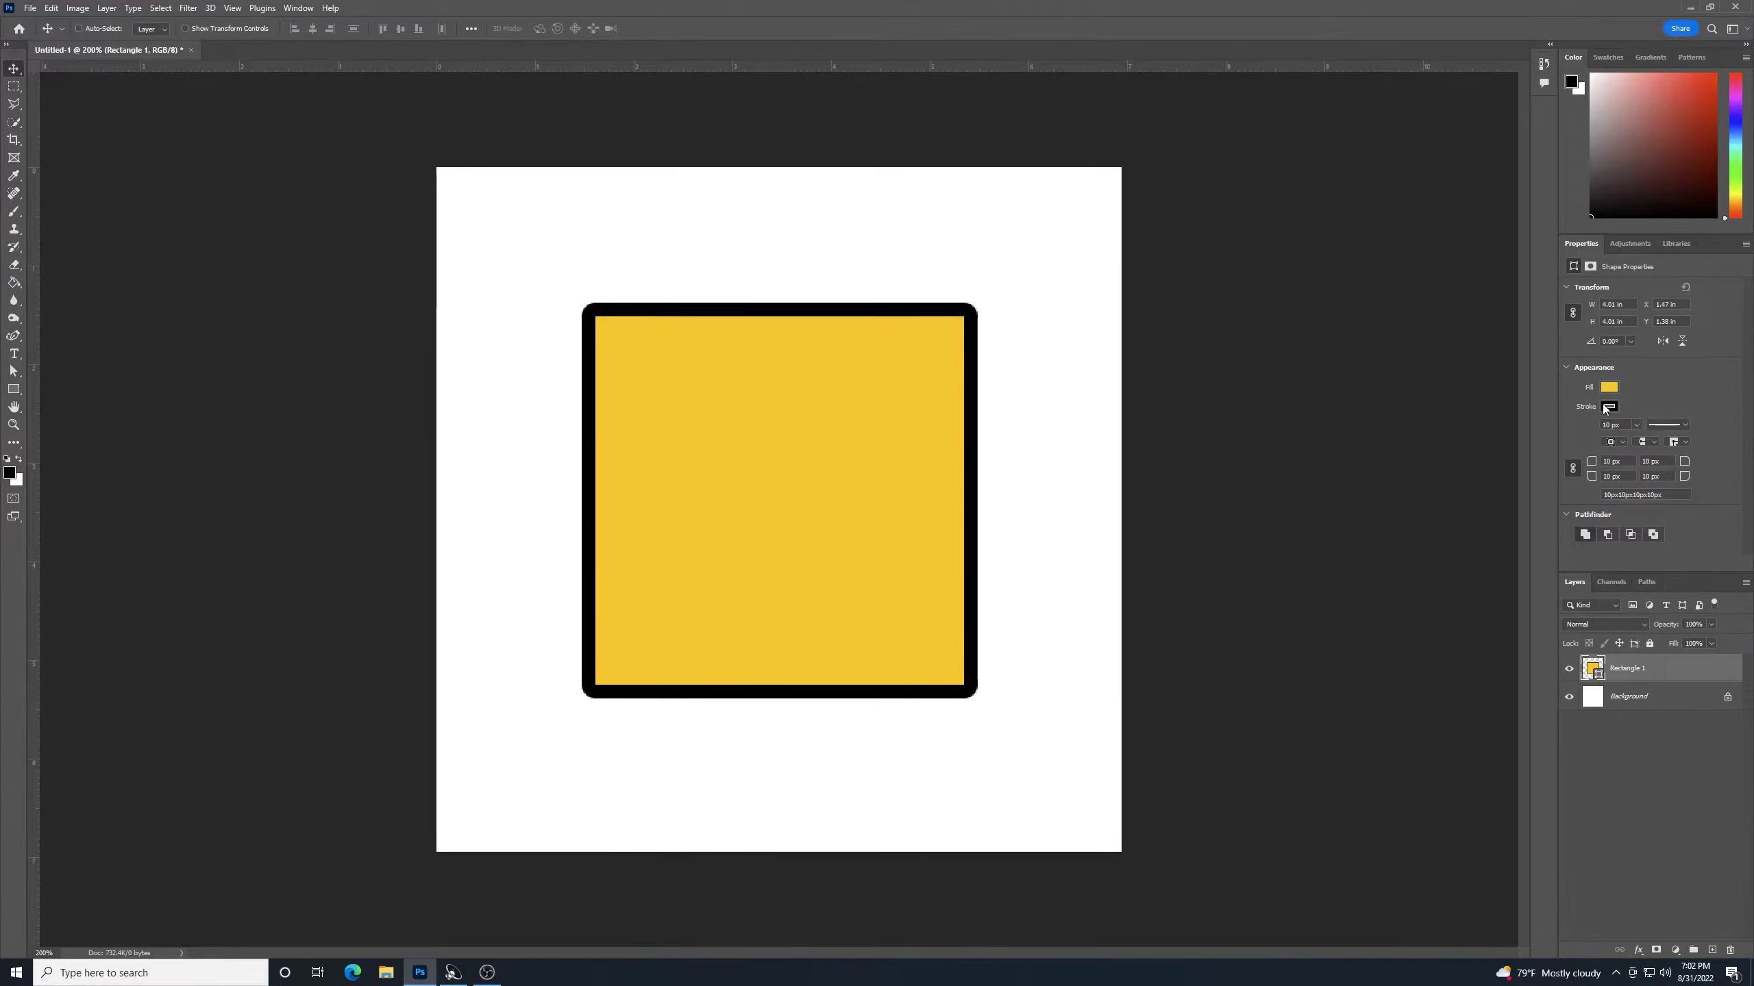
pyautogui.click(1621, 440)
pyautogui.click(1621, 468)
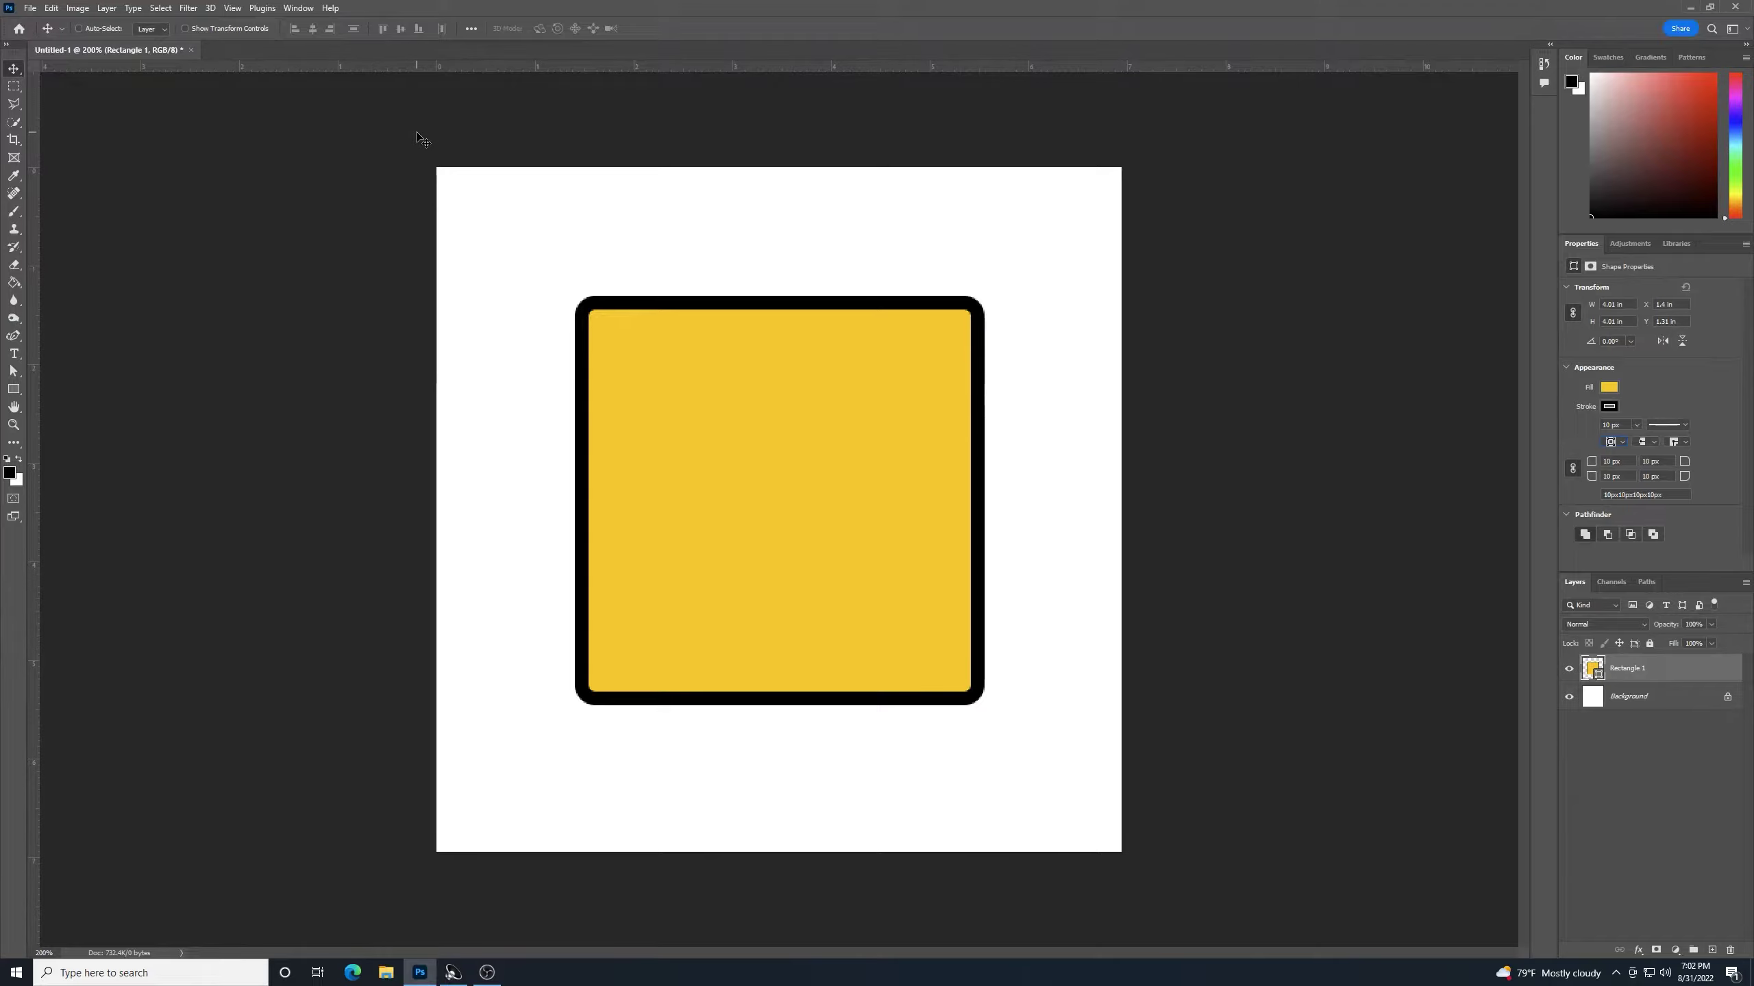
# Step: Free-transform the square: rotate it 45° into a diamond and scale it to about 112%
pyautogui.press('ctrl')
pyautogui.hotkey('ctrl', 't')
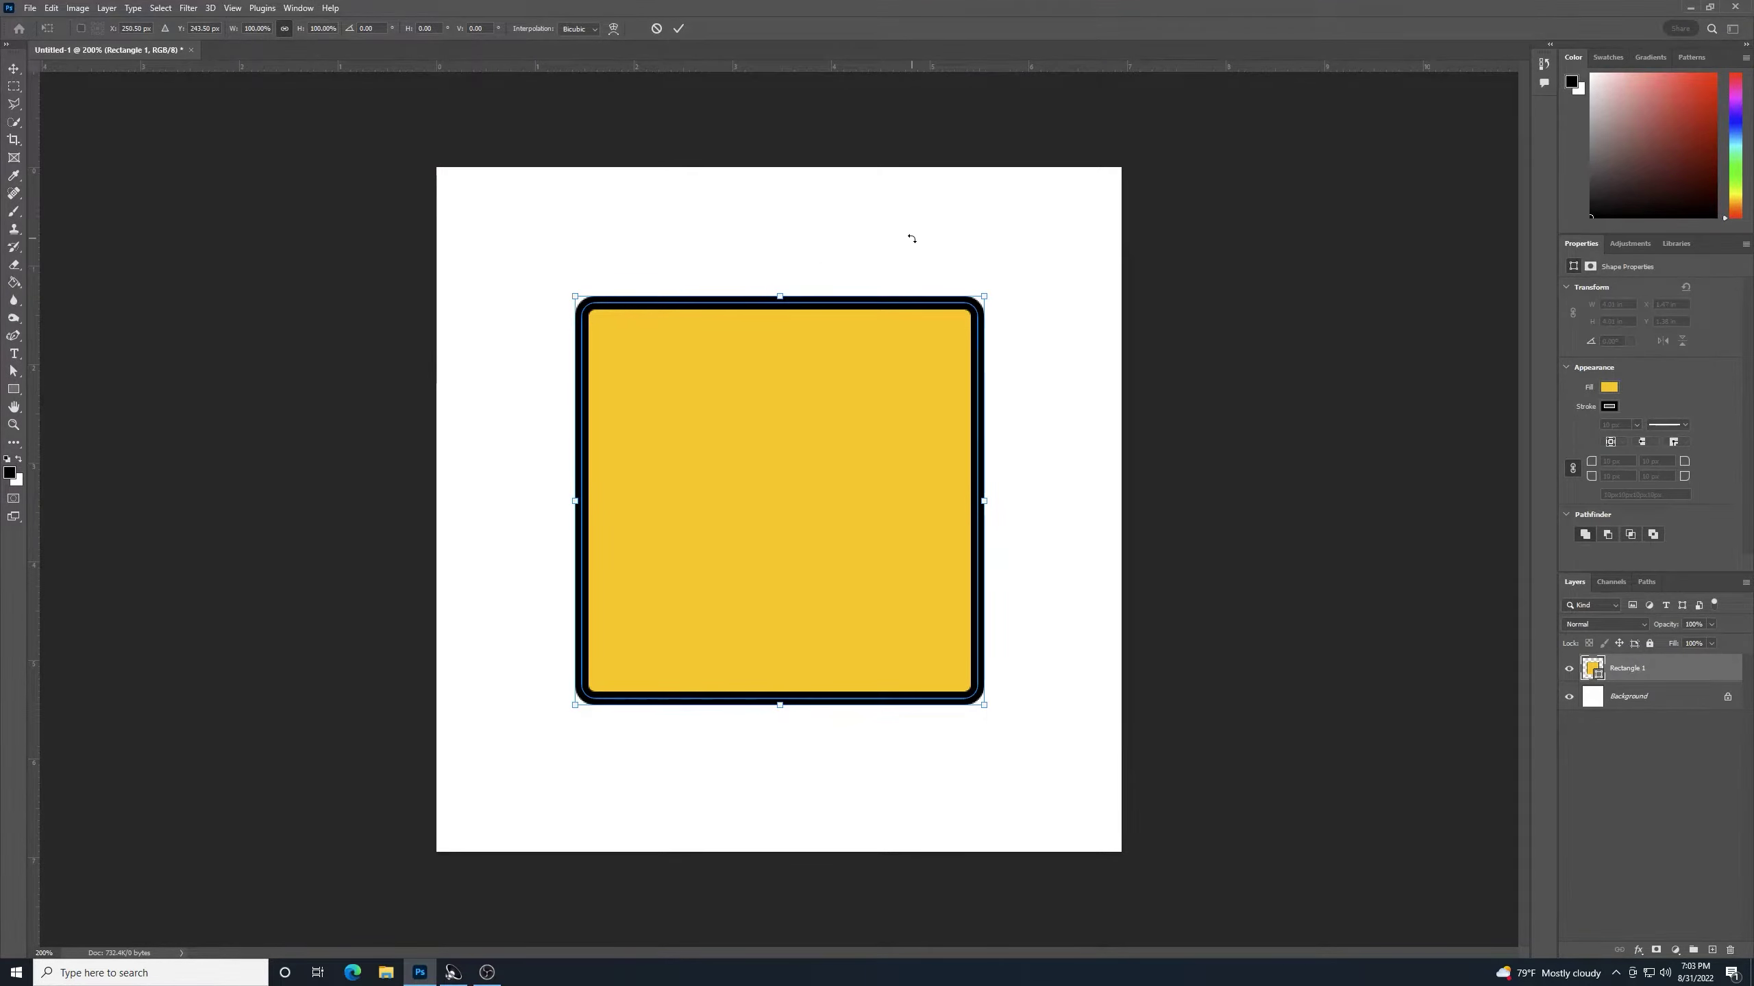
pyautogui.moveTo(832, 361)
pyautogui.mouseDown()
pyautogui.moveTo(807, 380)
pyautogui.moveTo(823, 370)
pyautogui.mouseUp()
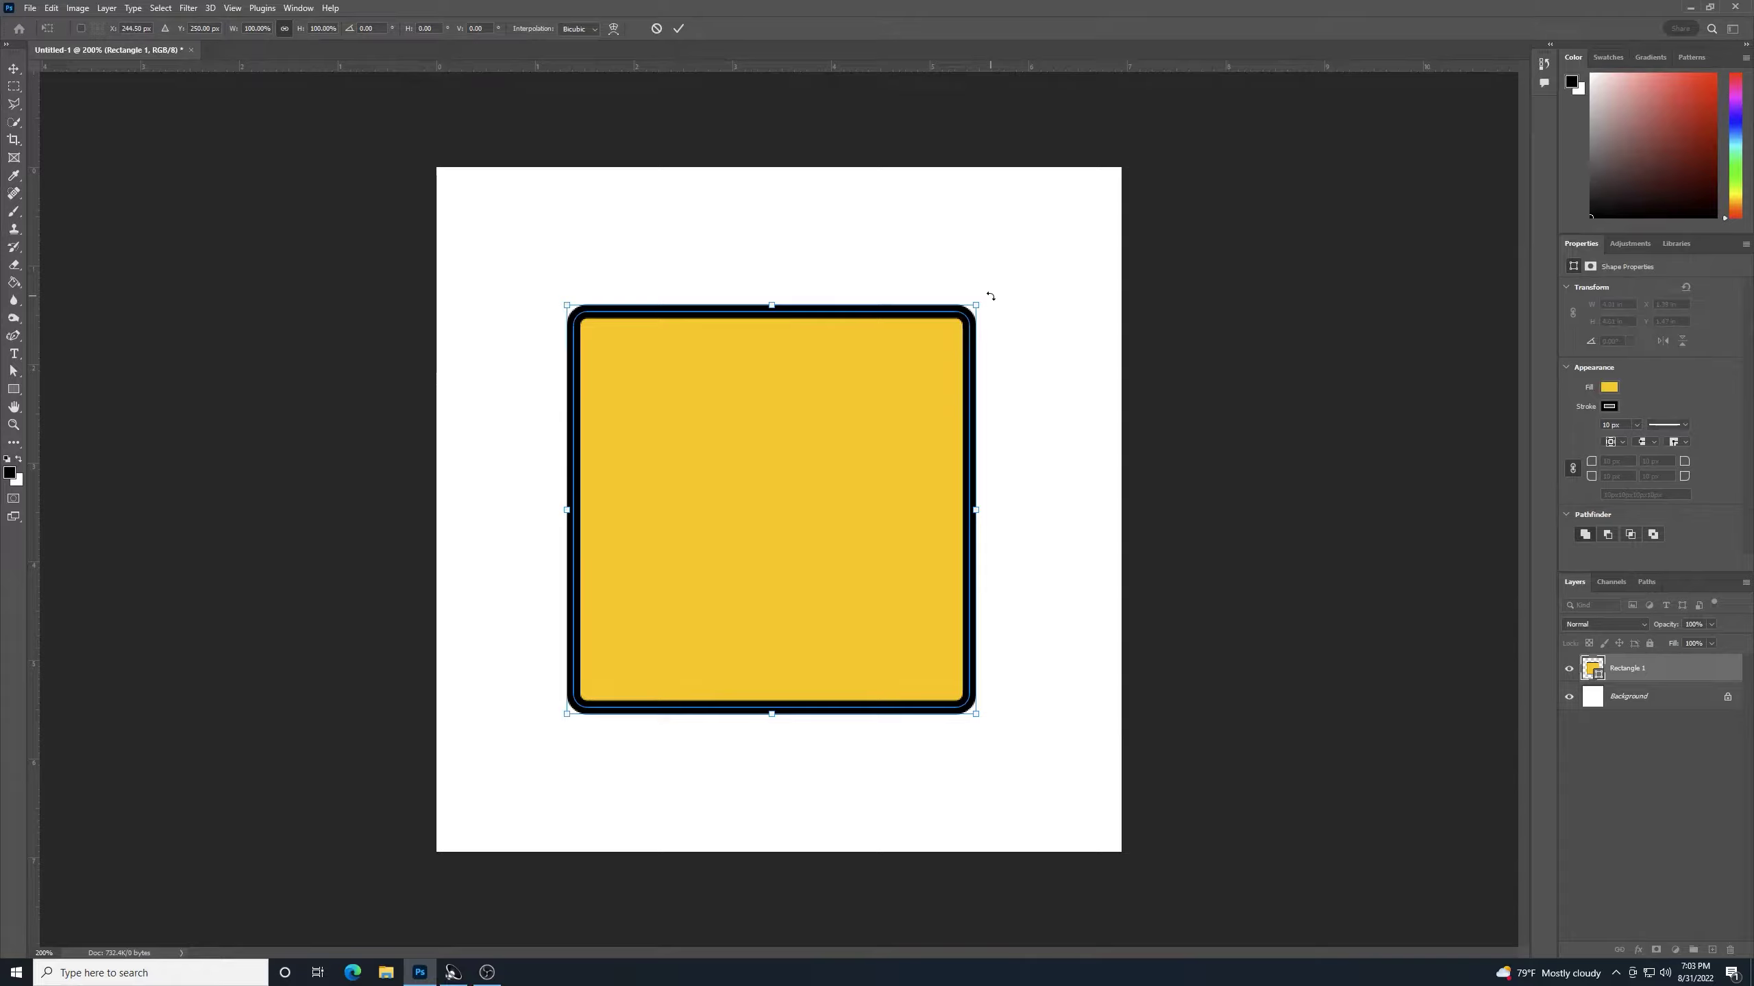
pyautogui.moveTo(990, 296); pyautogui.dragTo(1091, 513)
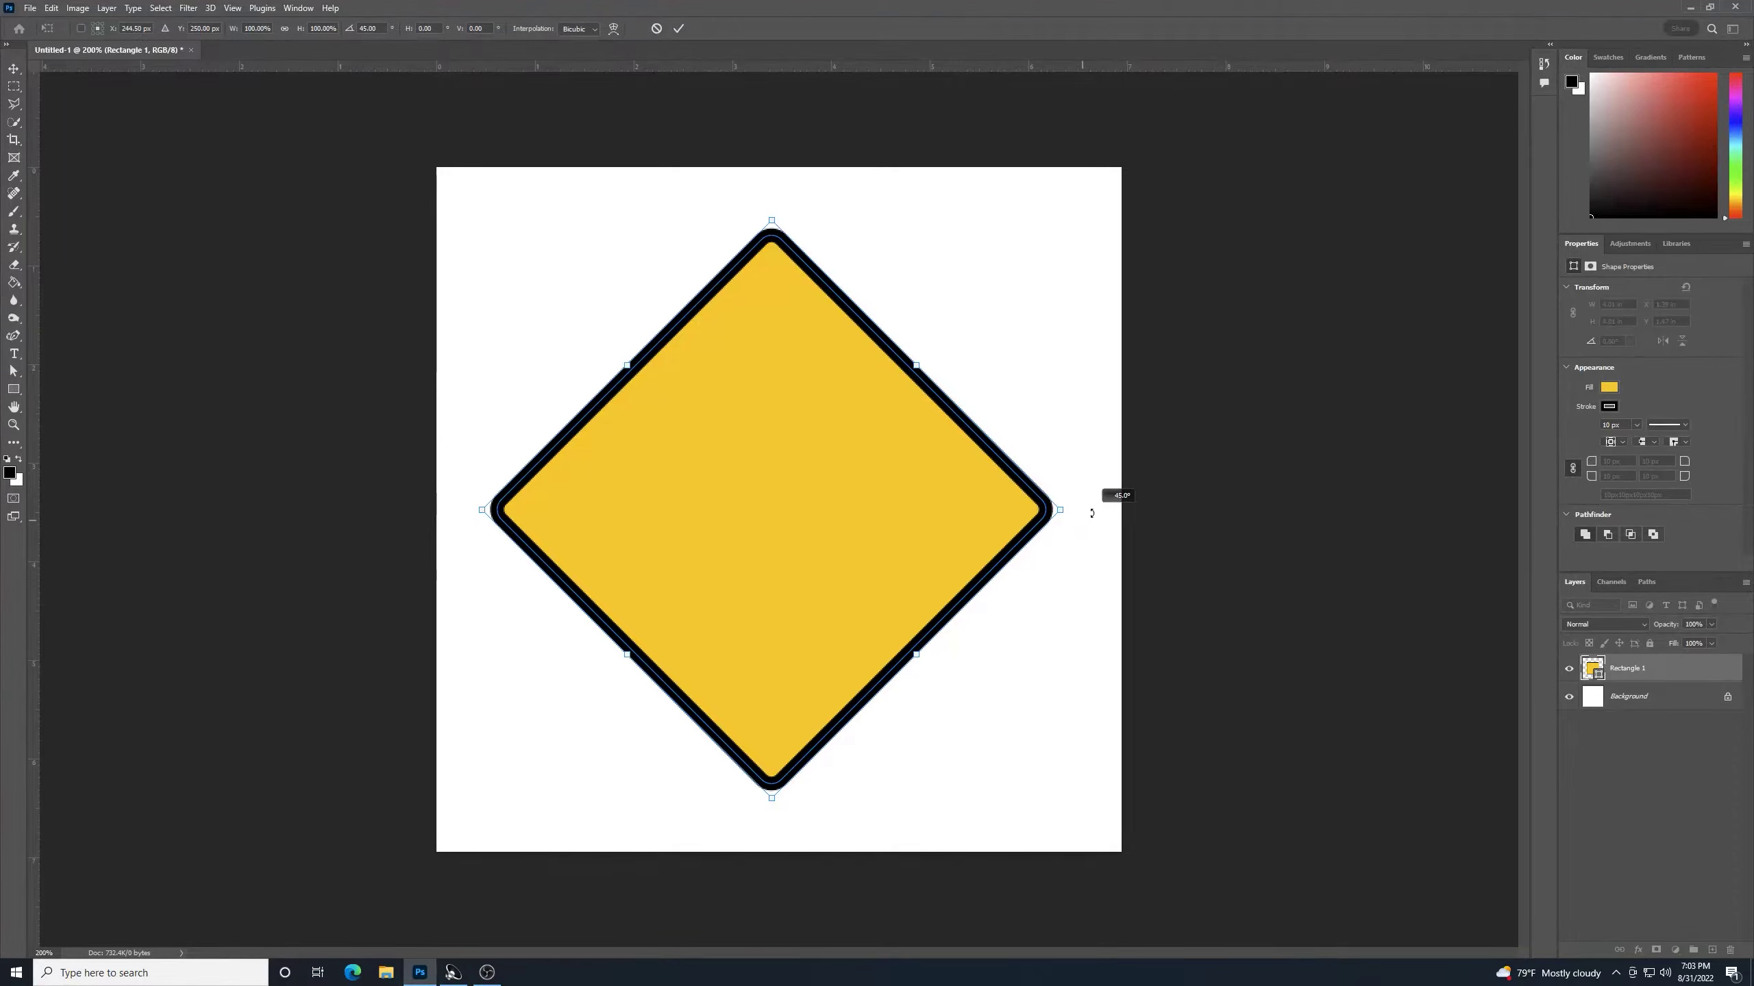
pyautogui.moveTo(1091, 514); pyautogui.dragTo(1092, 514)
pyautogui.moveTo(1066, 512); pyautogui.dragTo(1100, 540)
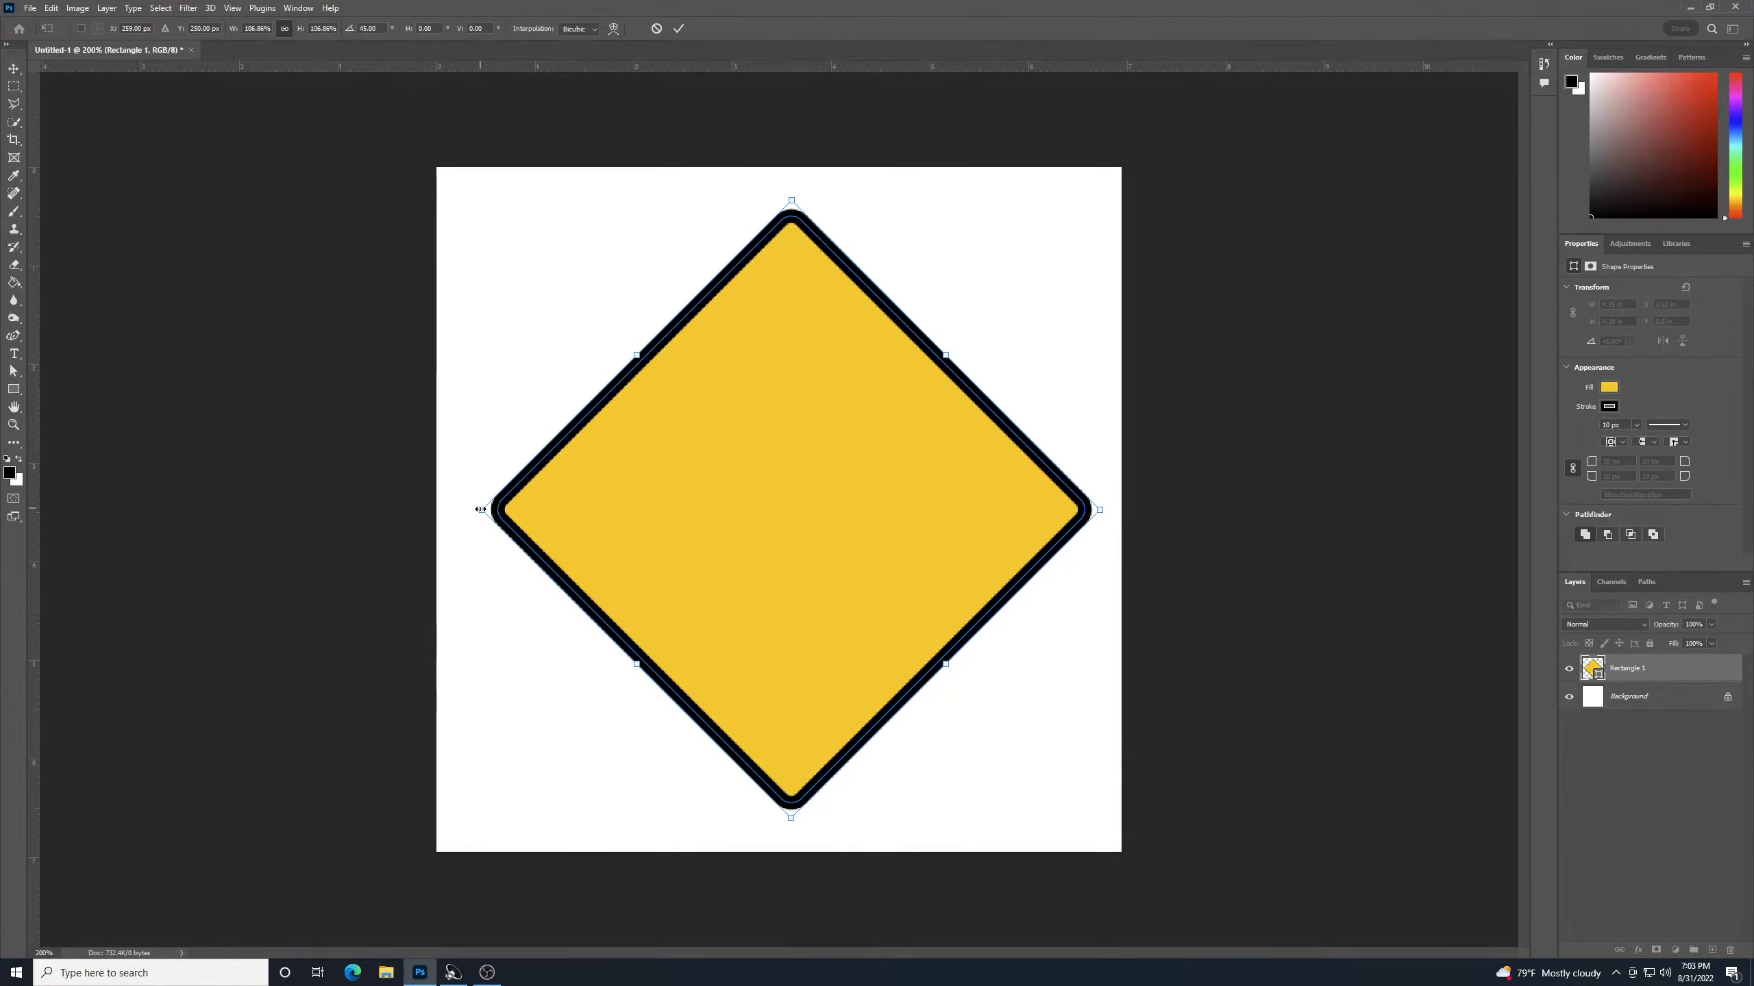
pyautogui.moveTo(481, 510); pyautogui.dragTo(451, 550)
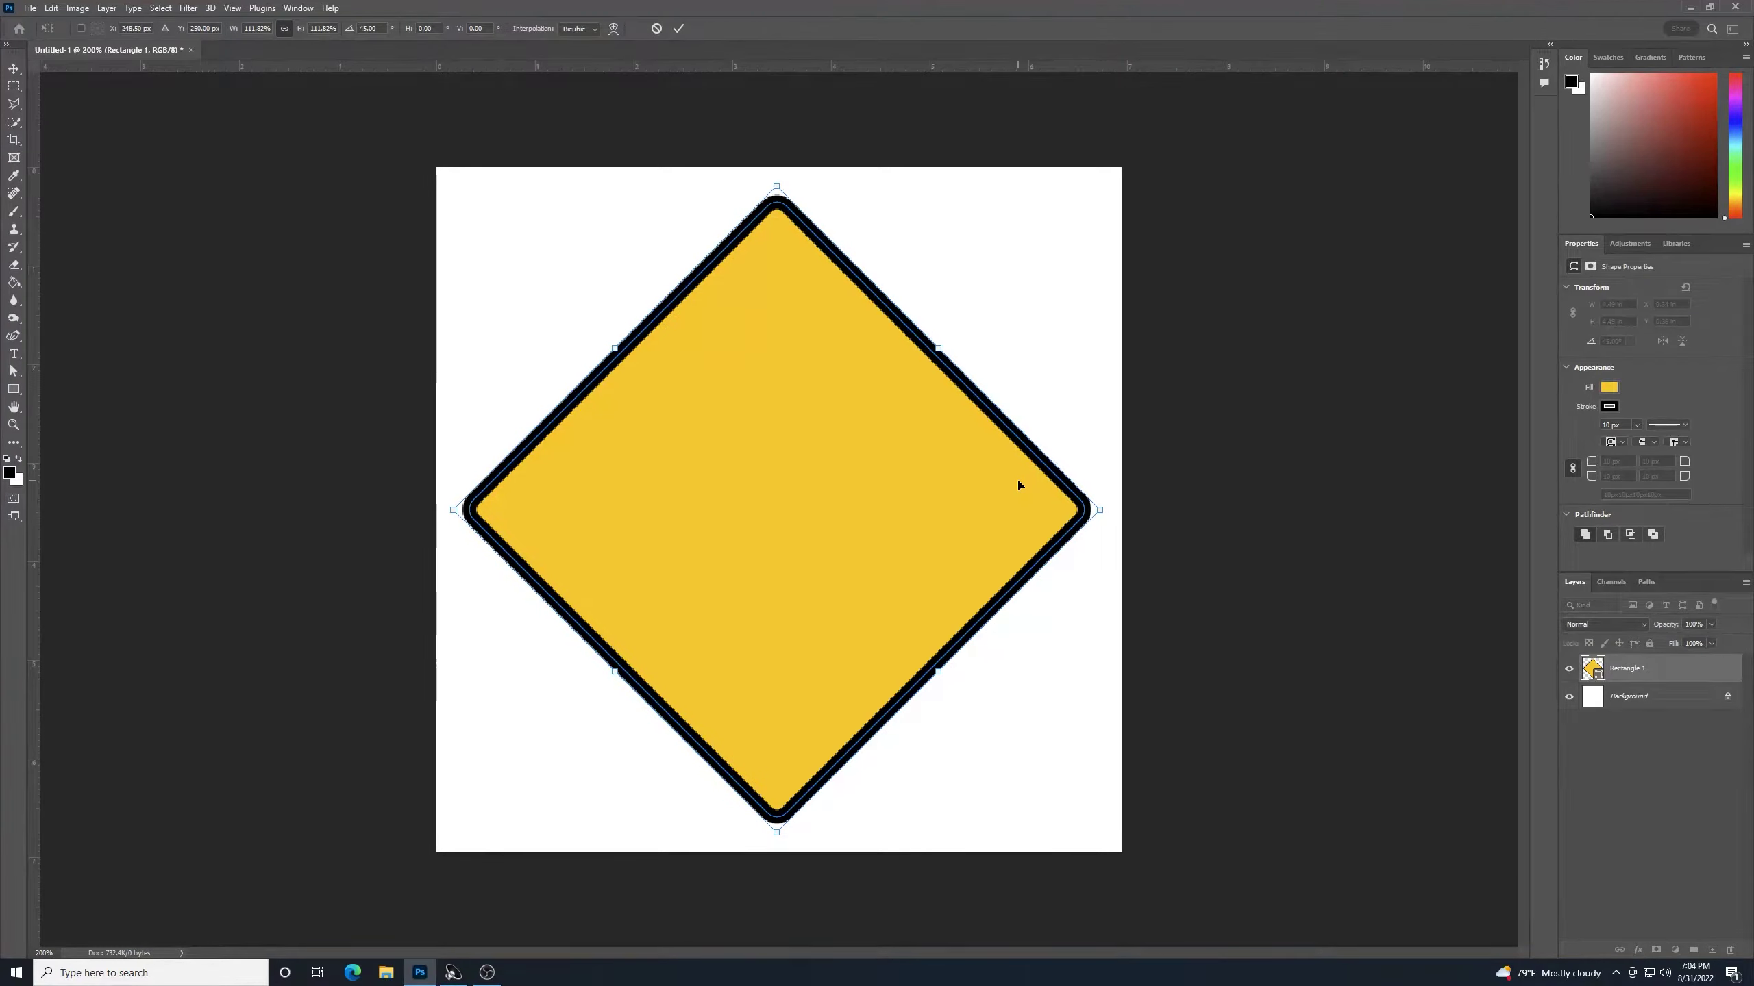
pyautogui.press('Return')
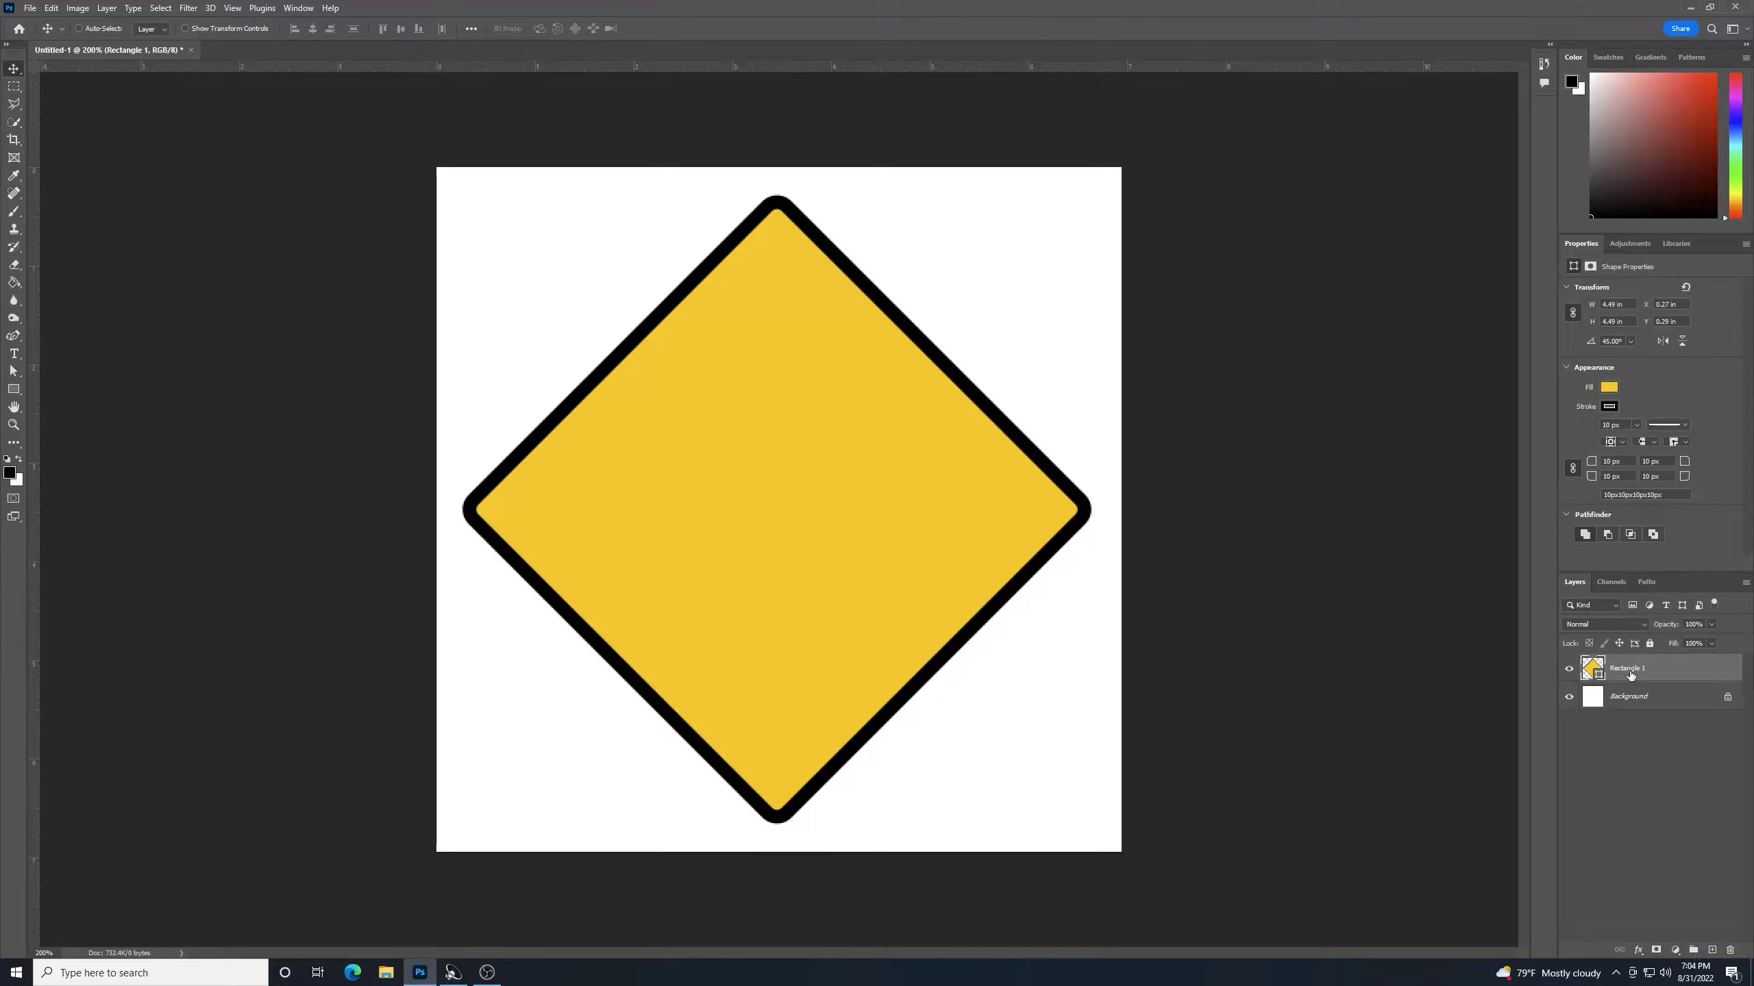
# Step: Open Layer Style for Rectangle 1 and enable the Stroke effect
pyautogui.doubleClick(1684, 670)
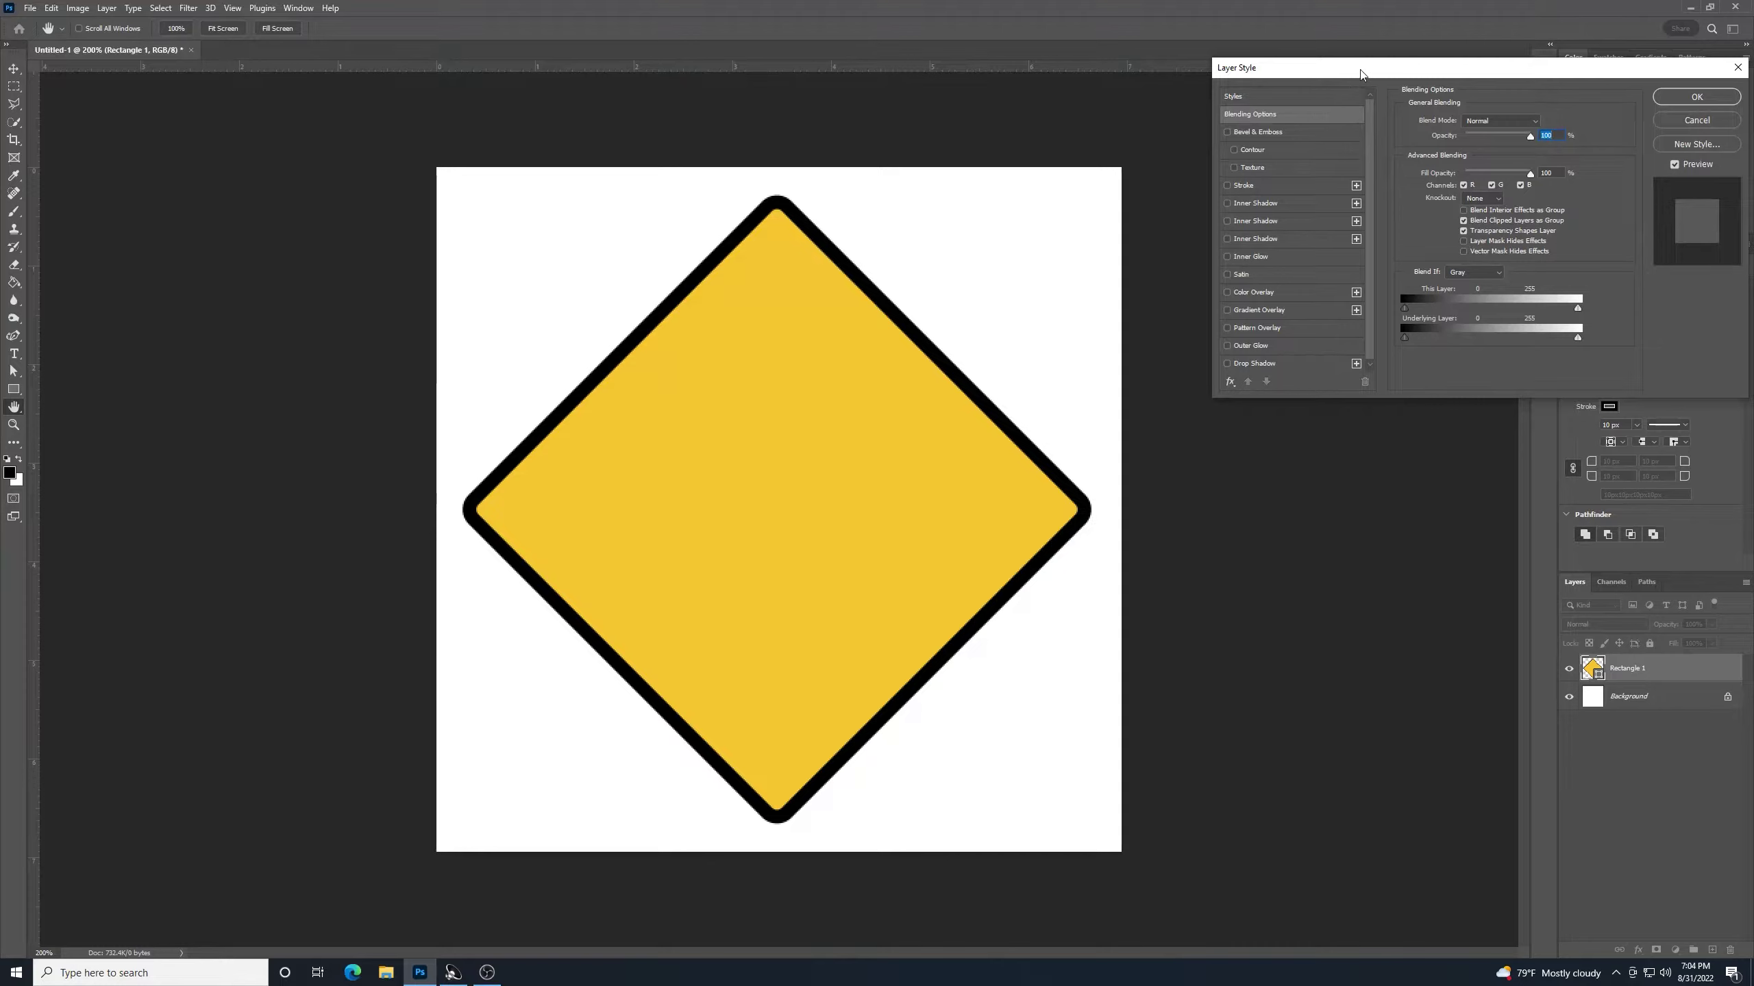
pyautogui.moveTo(1360, 72); pyautogui.dragTo(1309, 102)
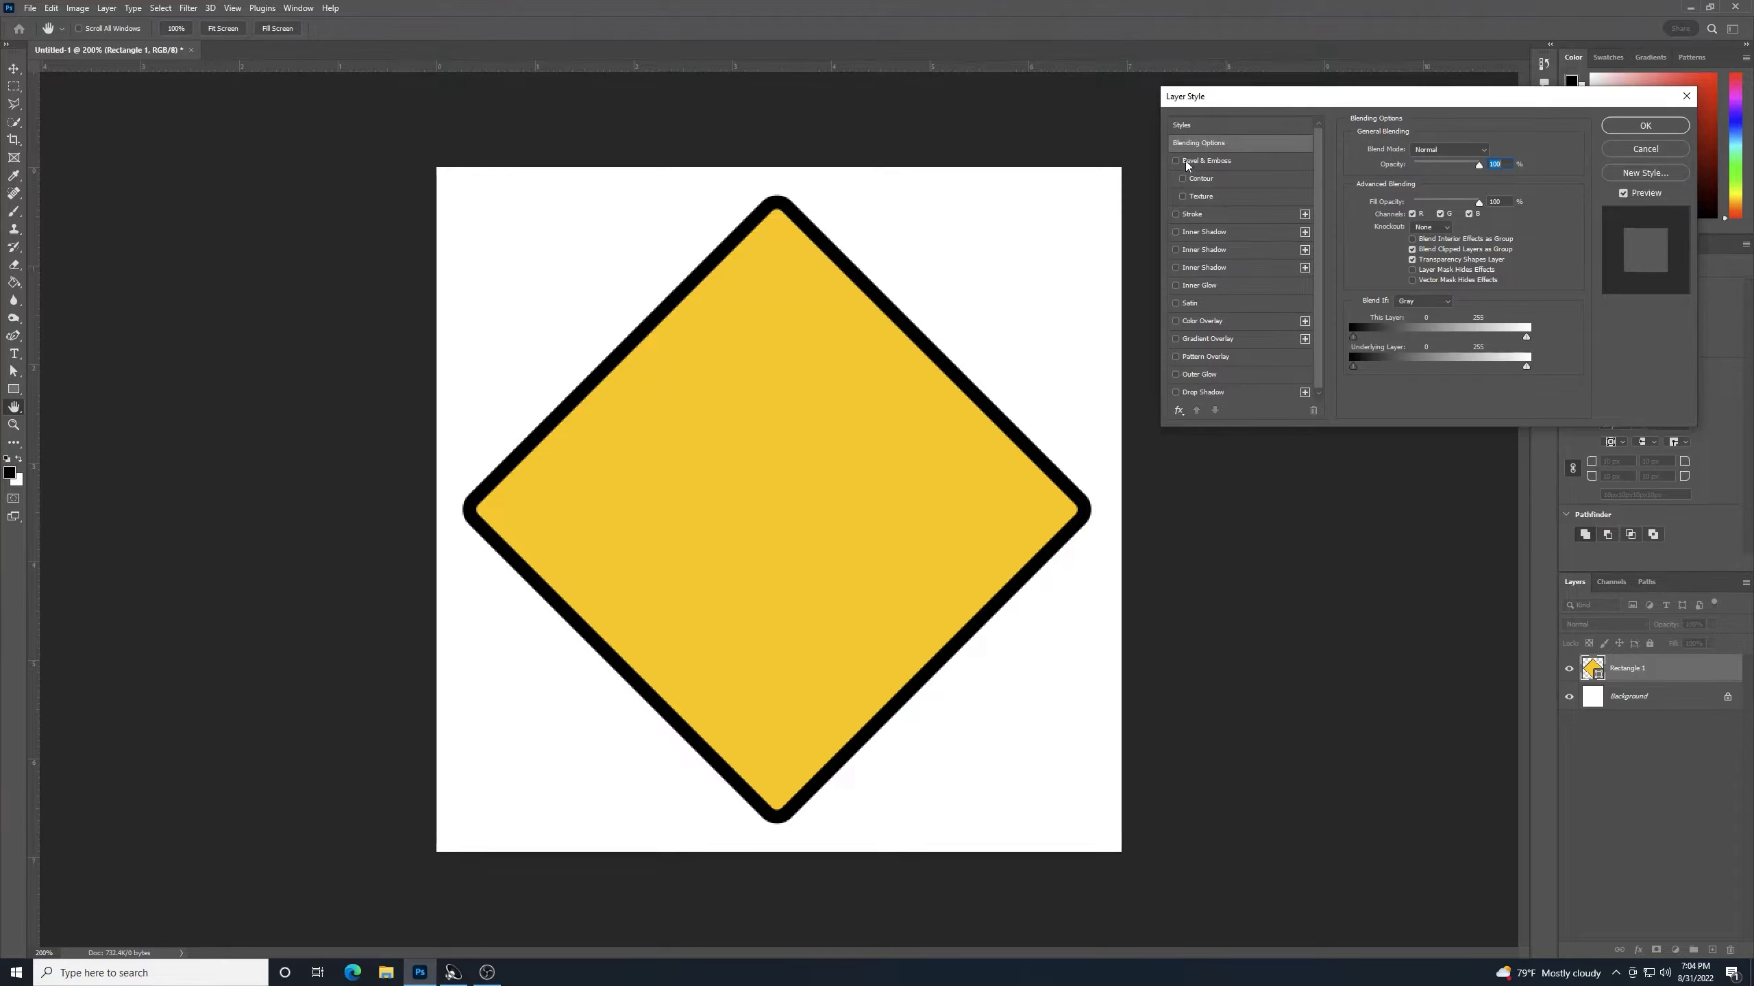
pyautogui.click(1175, 215)
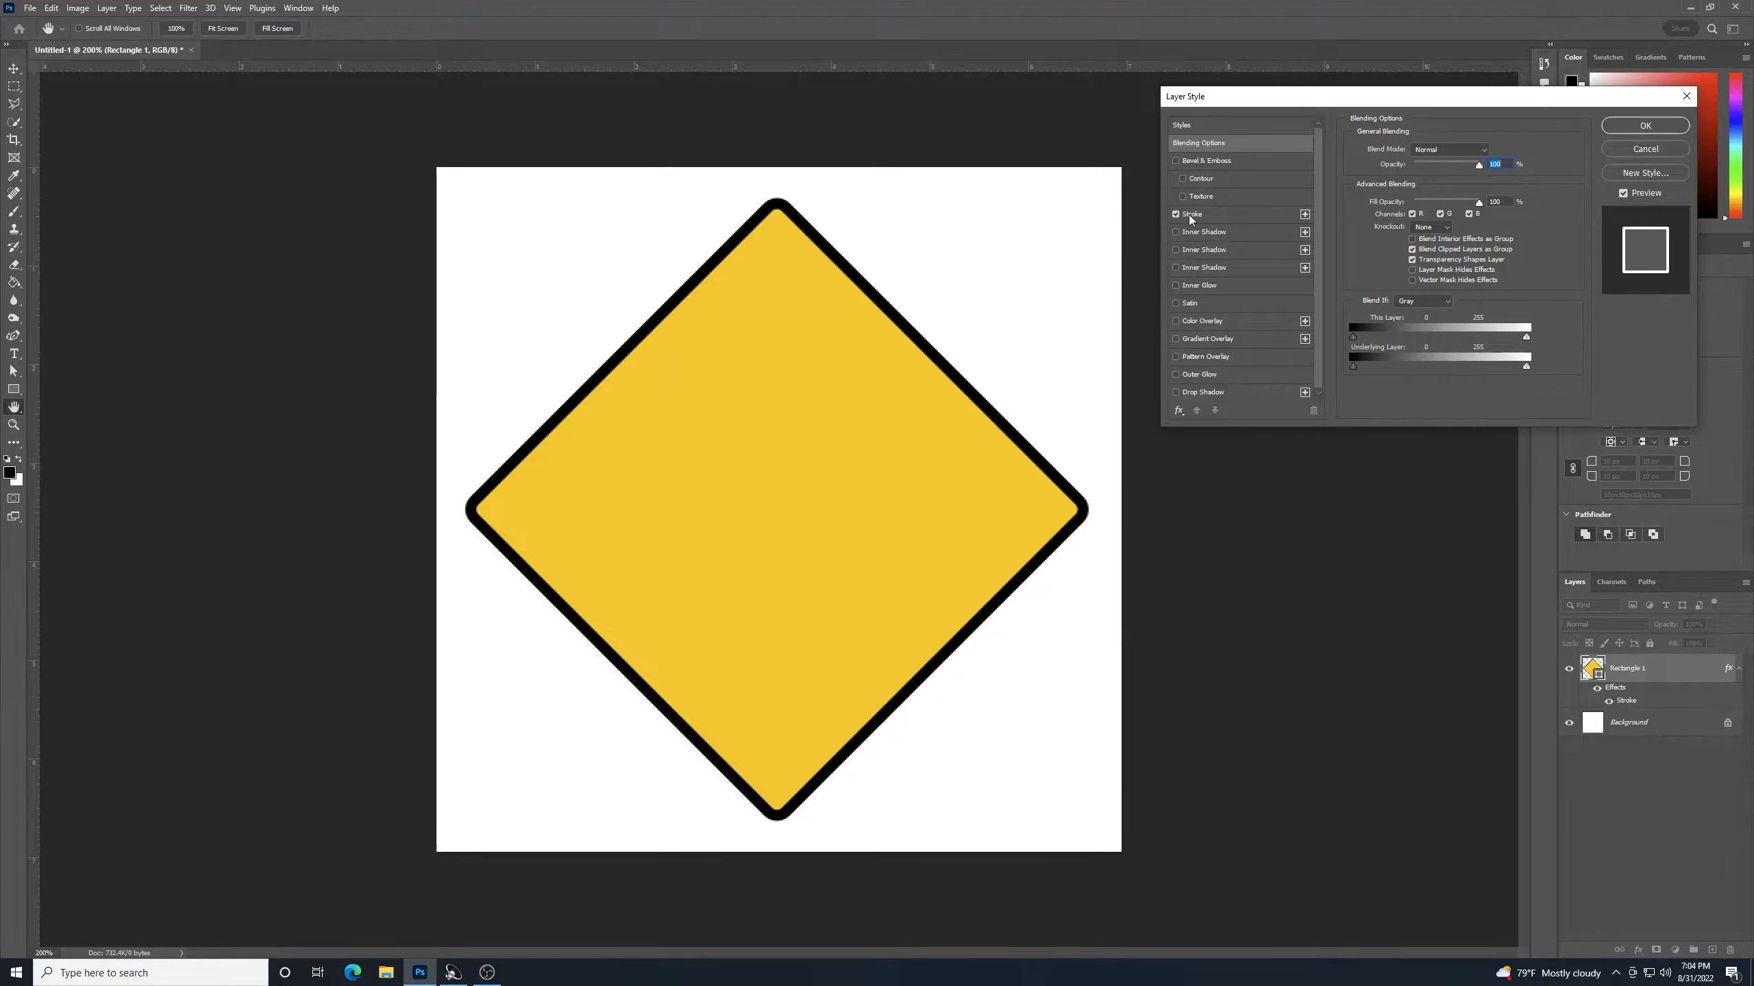
pyautogui.click(1175, 214)
pyautogui.click(1176, 214)
pyautogui.click(1175, 216)
pyautogui.click(1175, 215)
pyautogui.click(1193, 216)
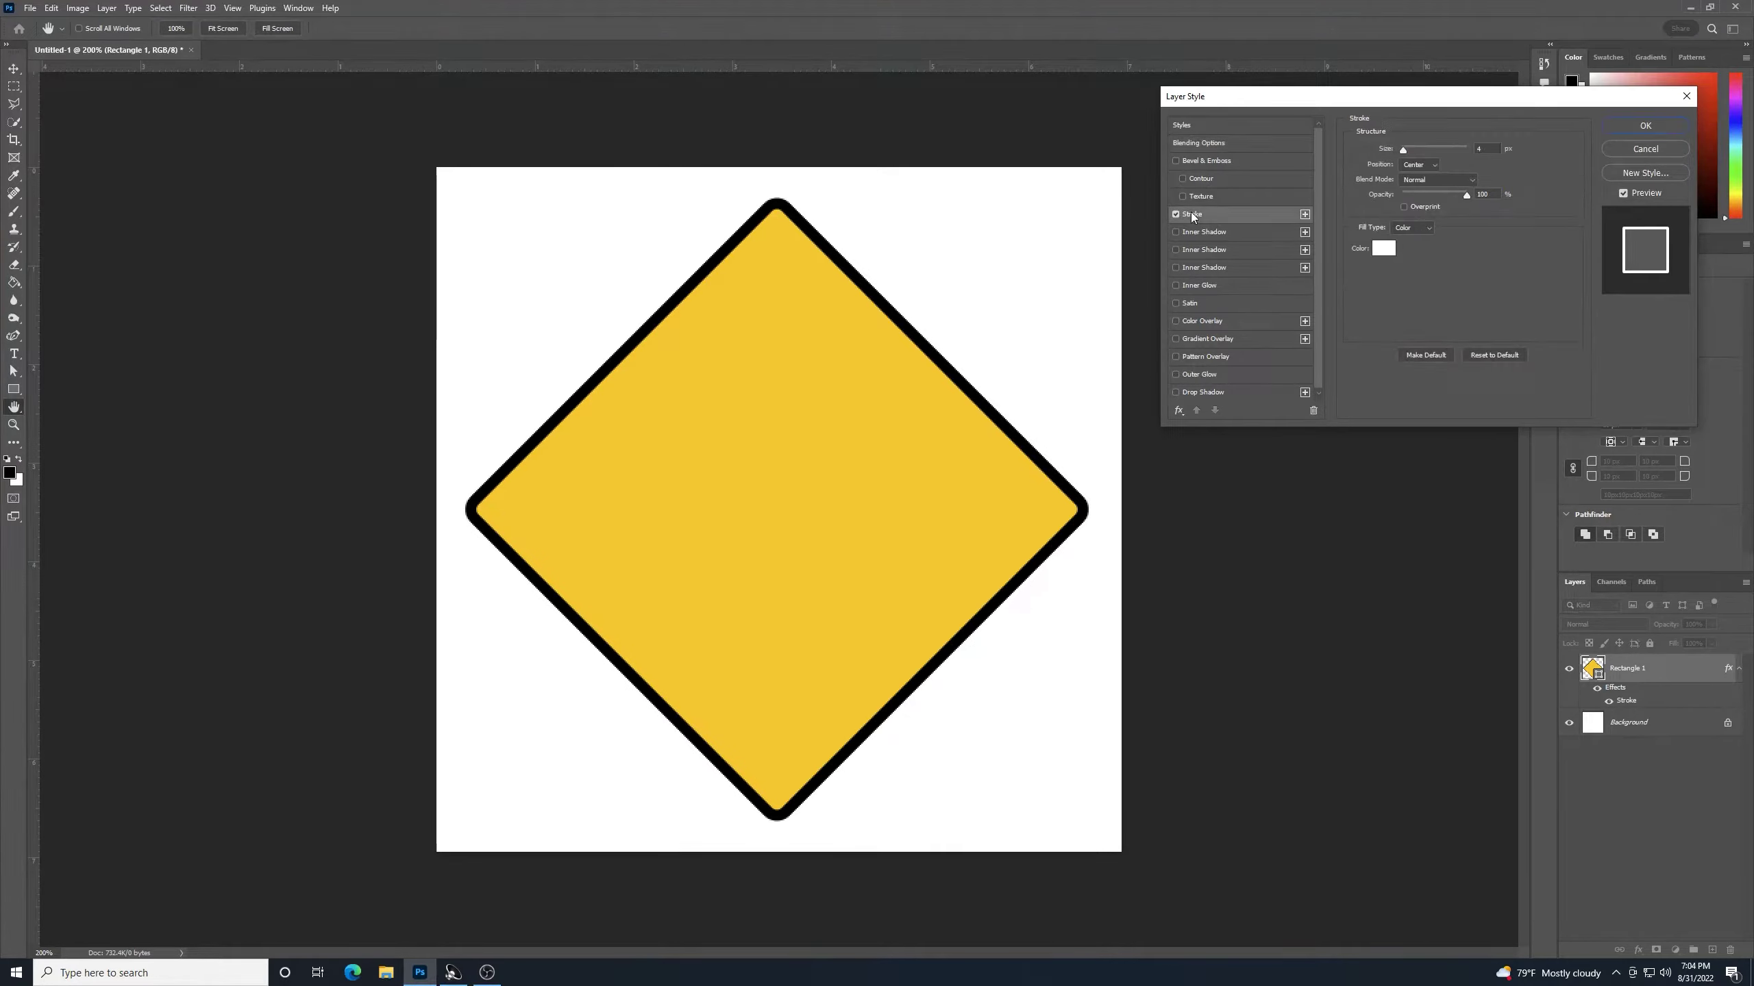
# Step: Set the stroke to yellow ffc600 sampled from the diamond, Outside, 5 px, and apply
pyautogui.click(1380, 253)
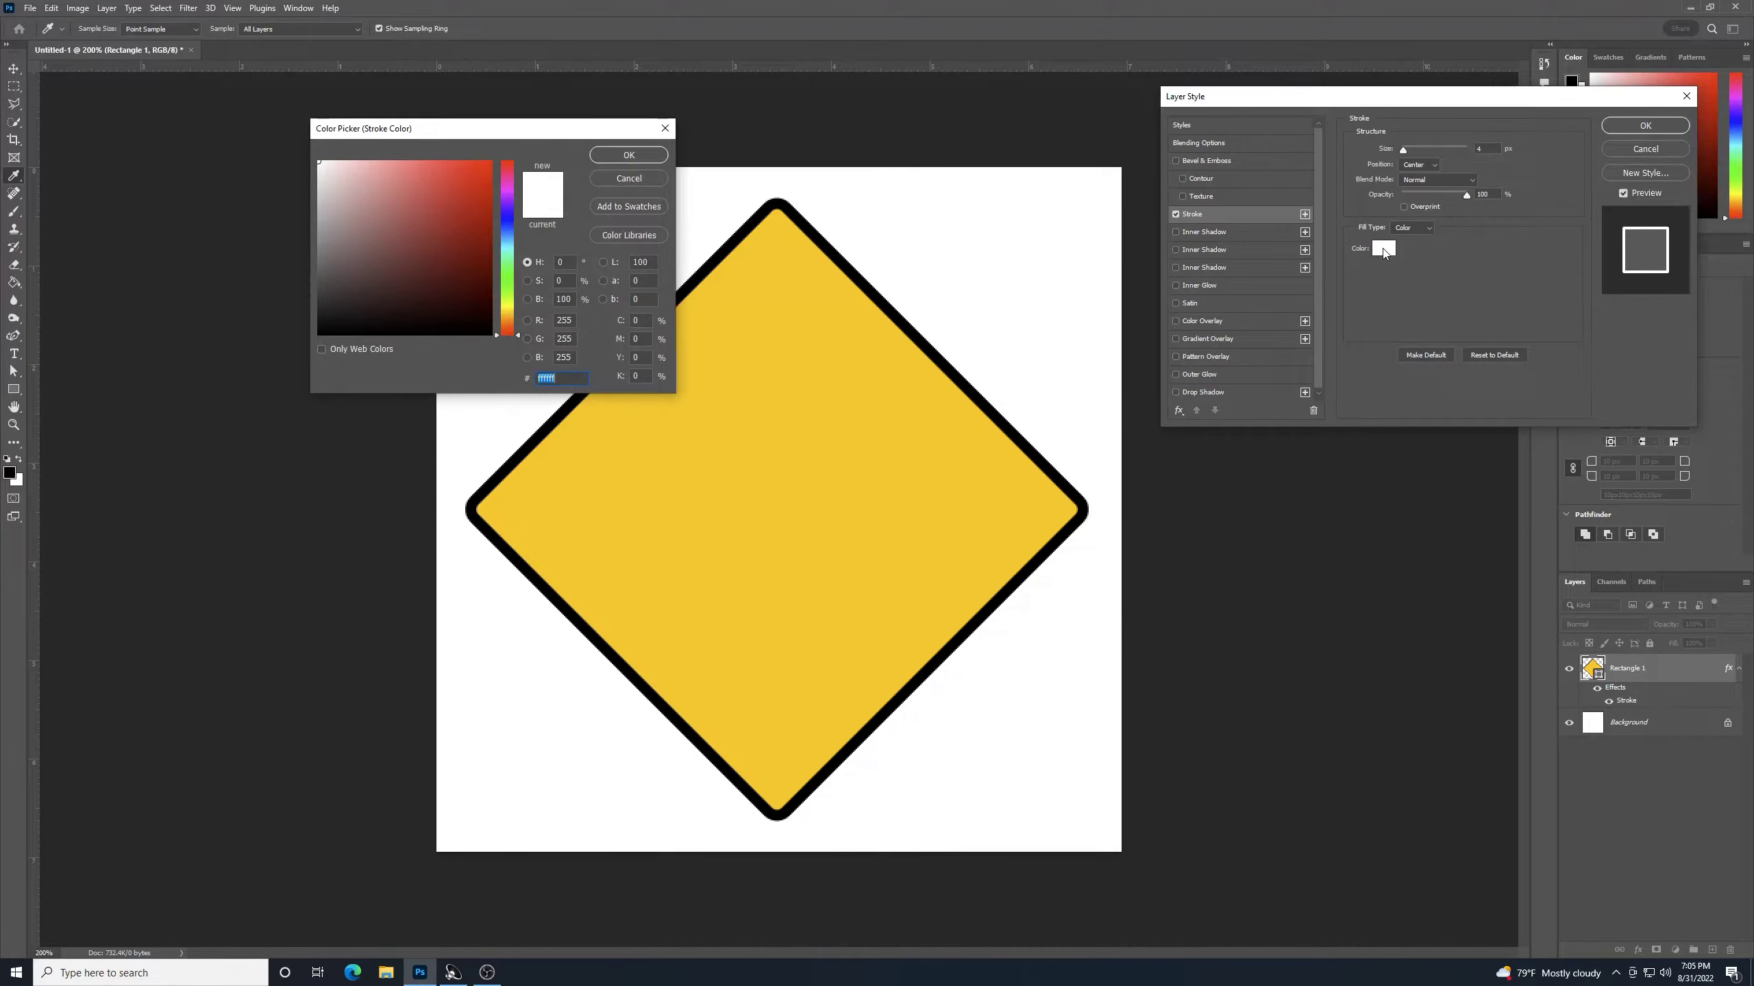
pyautogui.click(821, 474)
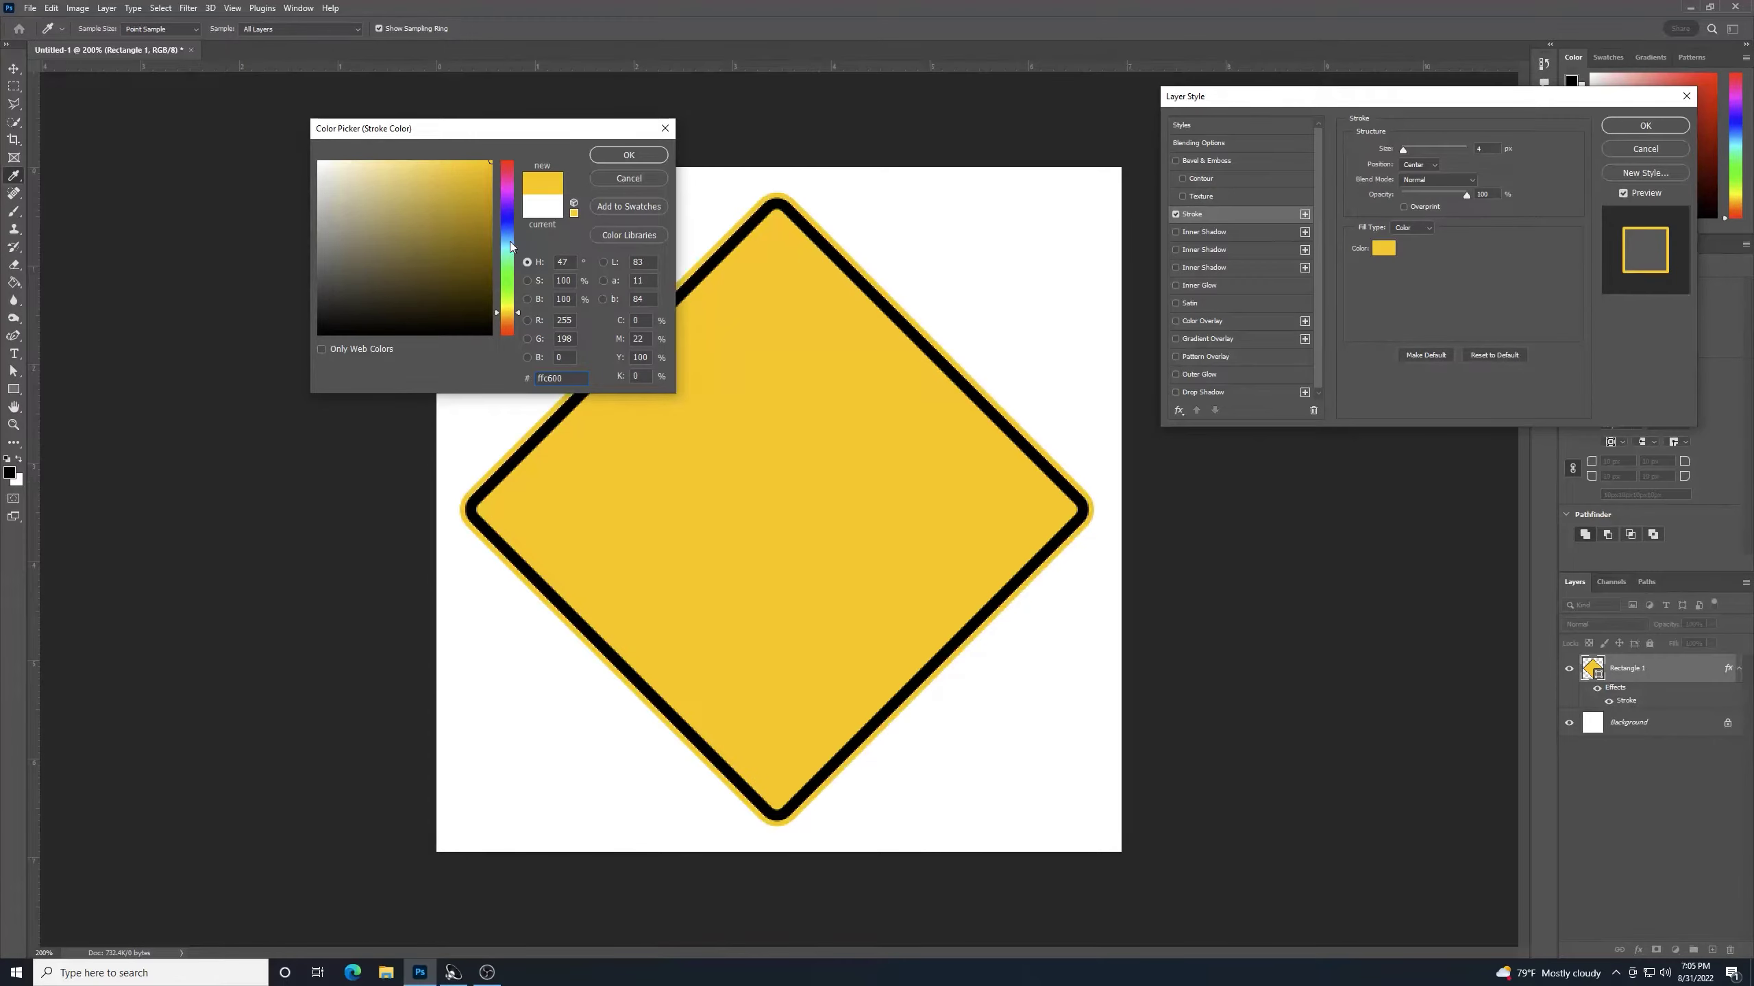
pyautogui.click(655, 159)
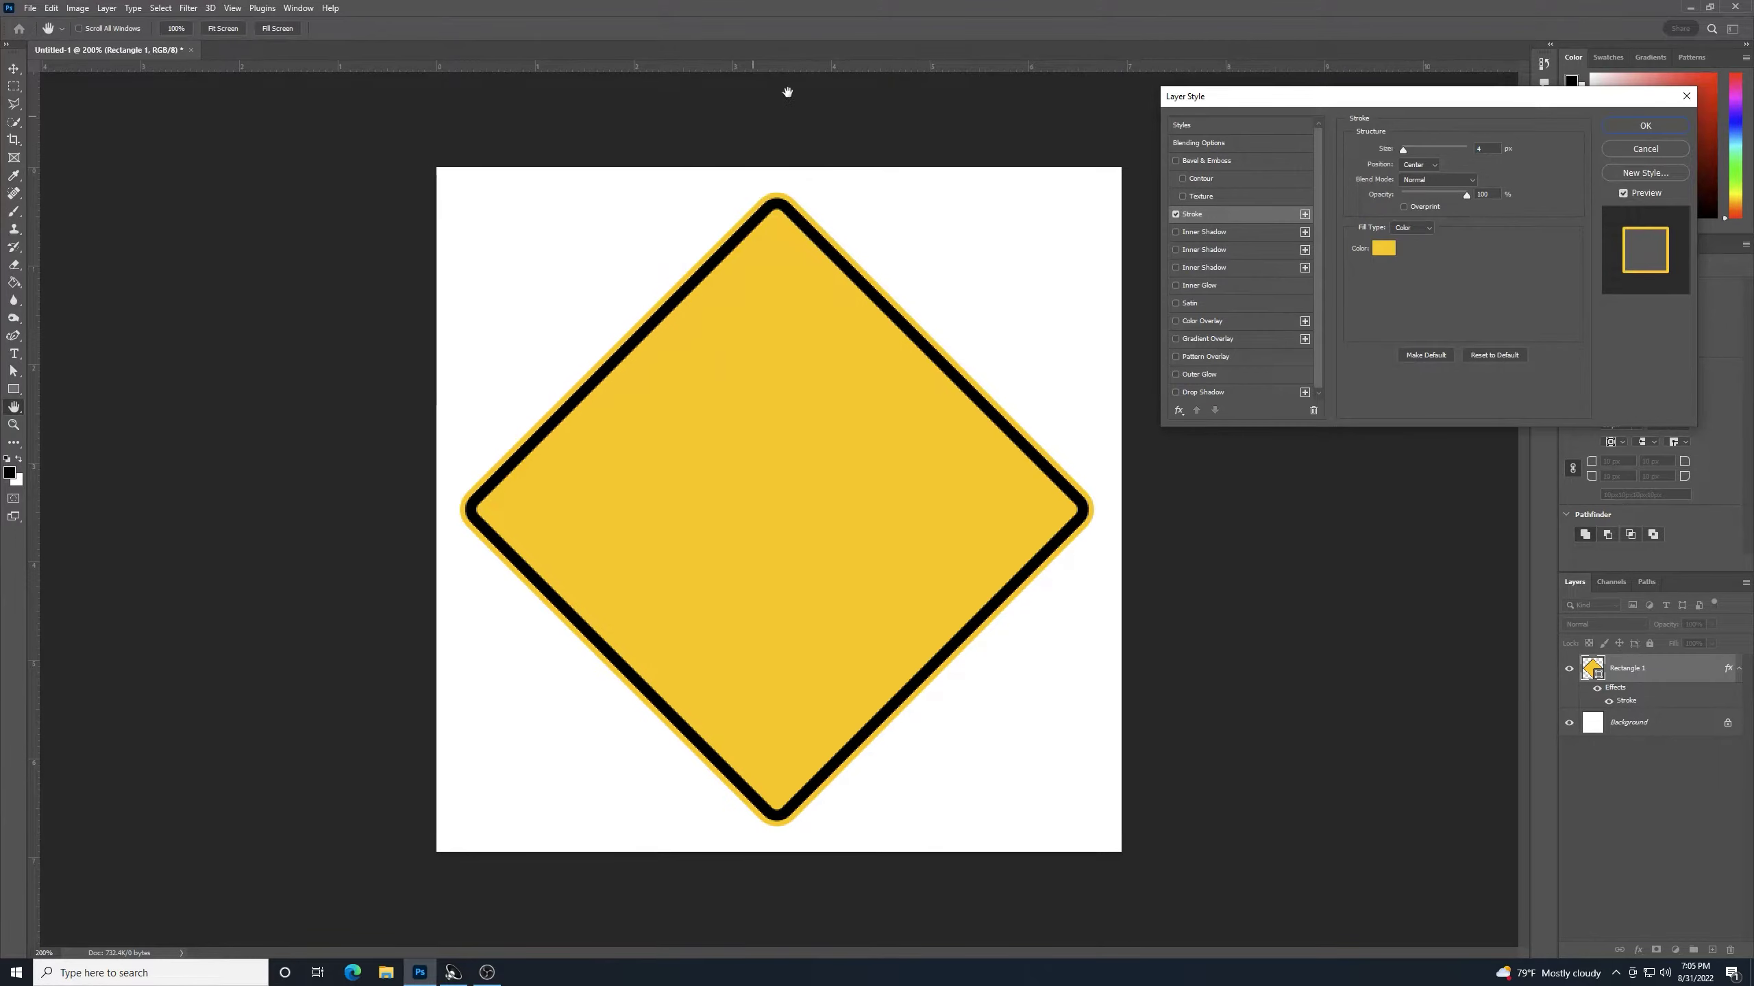
pyautogui.click(1435, 166)
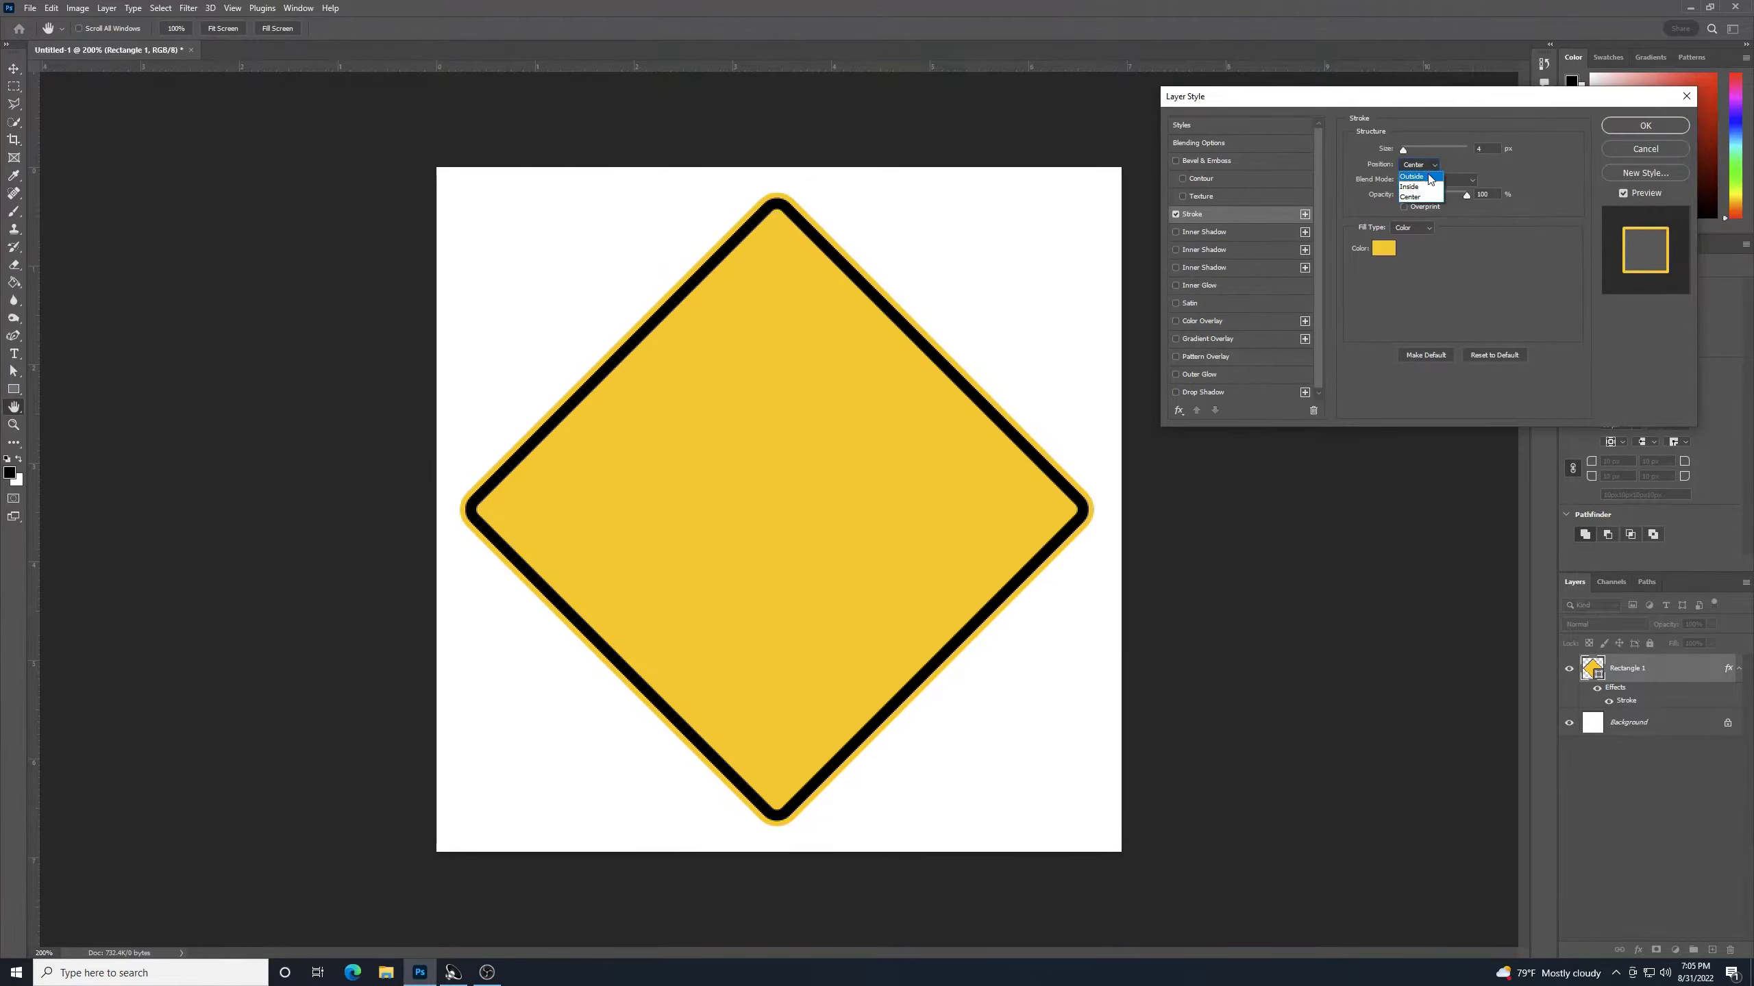
pyautogui.click(1415, 176)
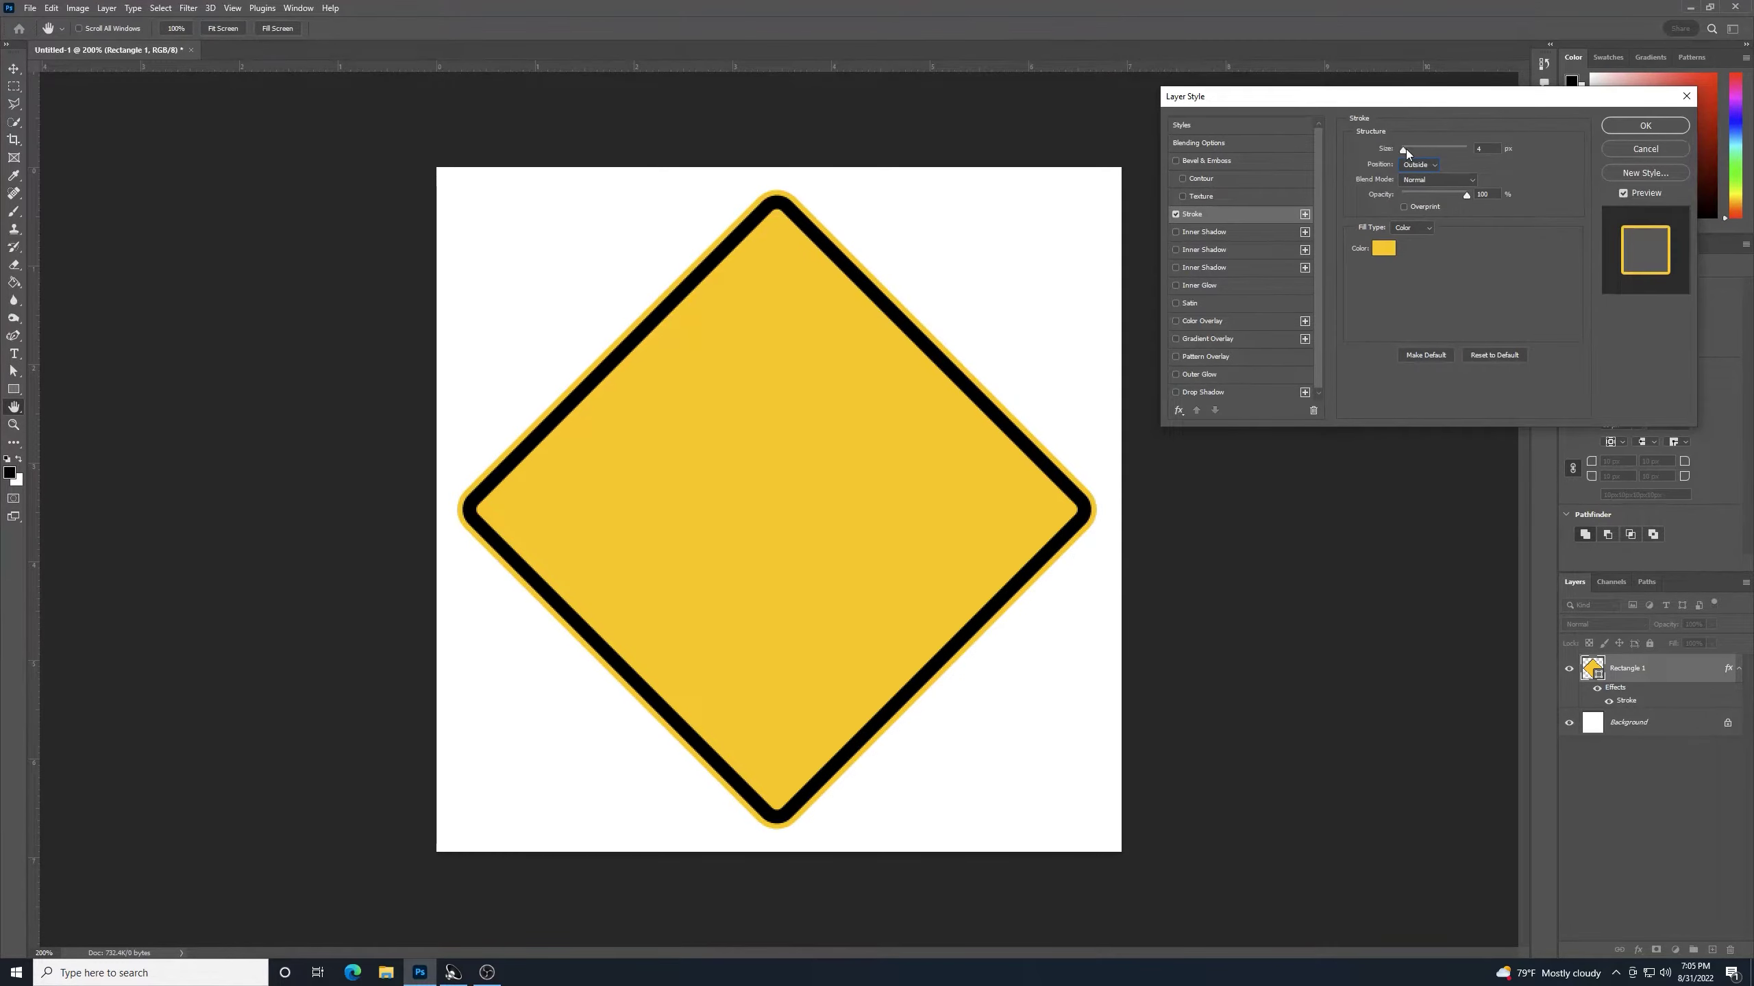
pyautogui.moveTo(1404, 149); pyautogui.dragTo(1405, 149)
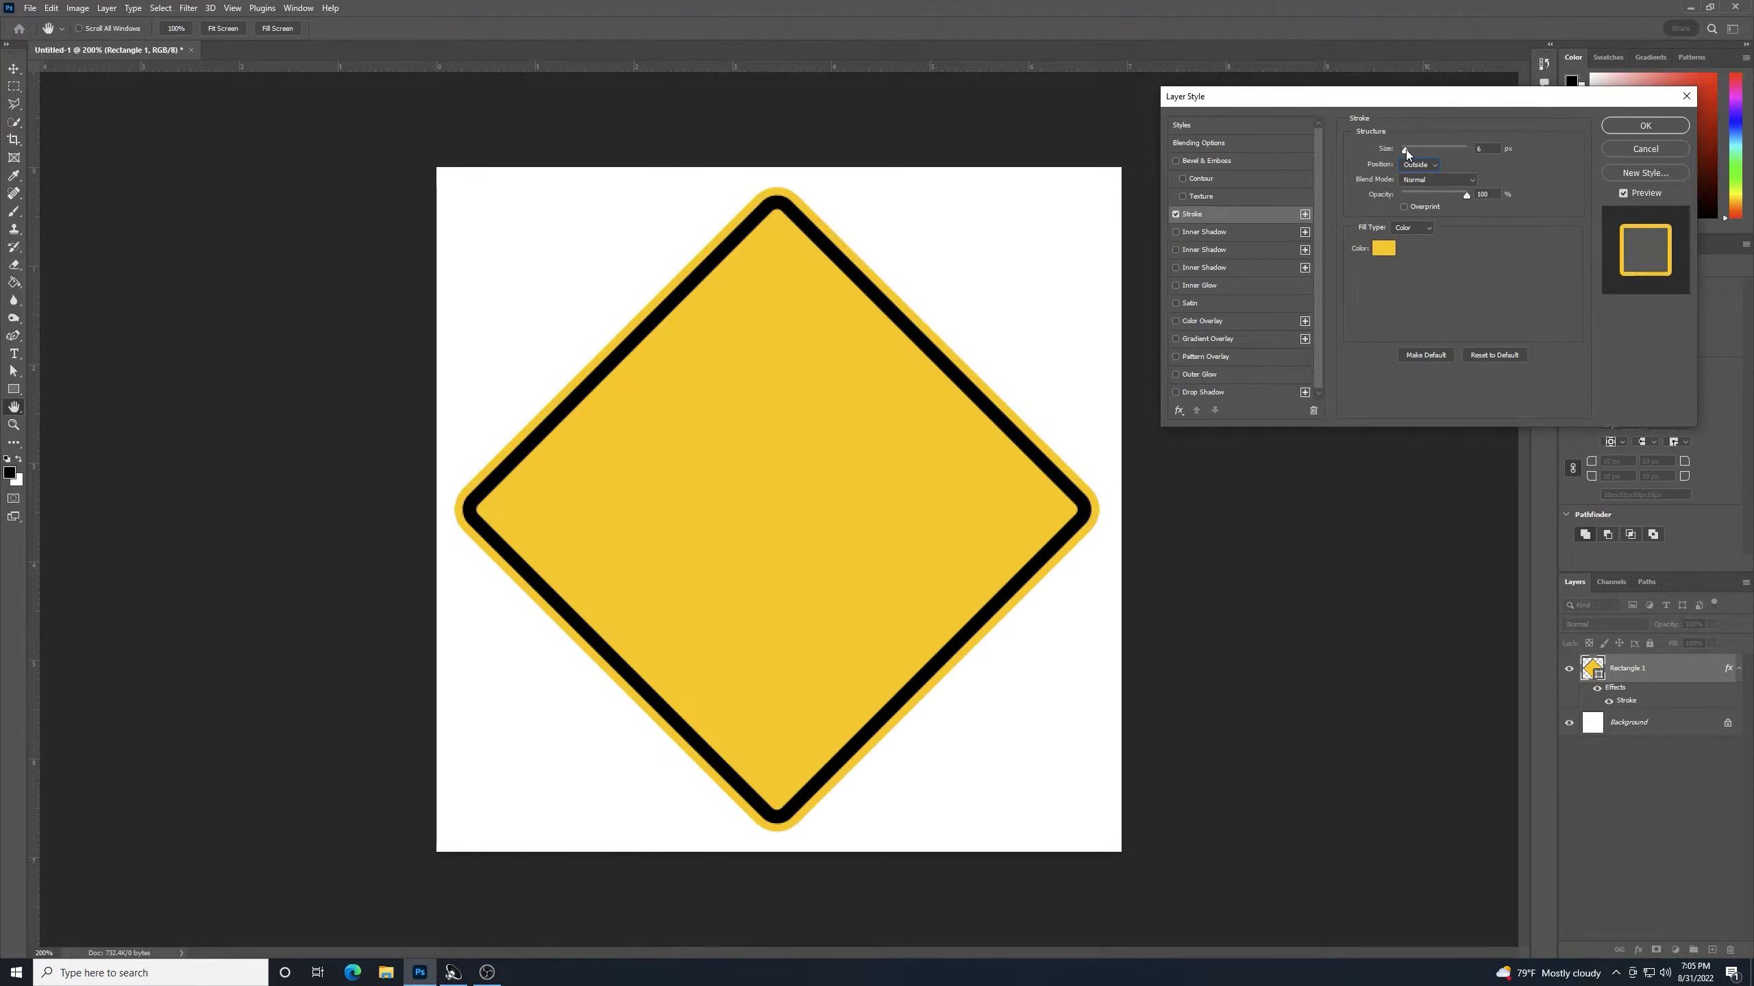
pyautogui.click(1406, 150)
pyautogui.write('5')
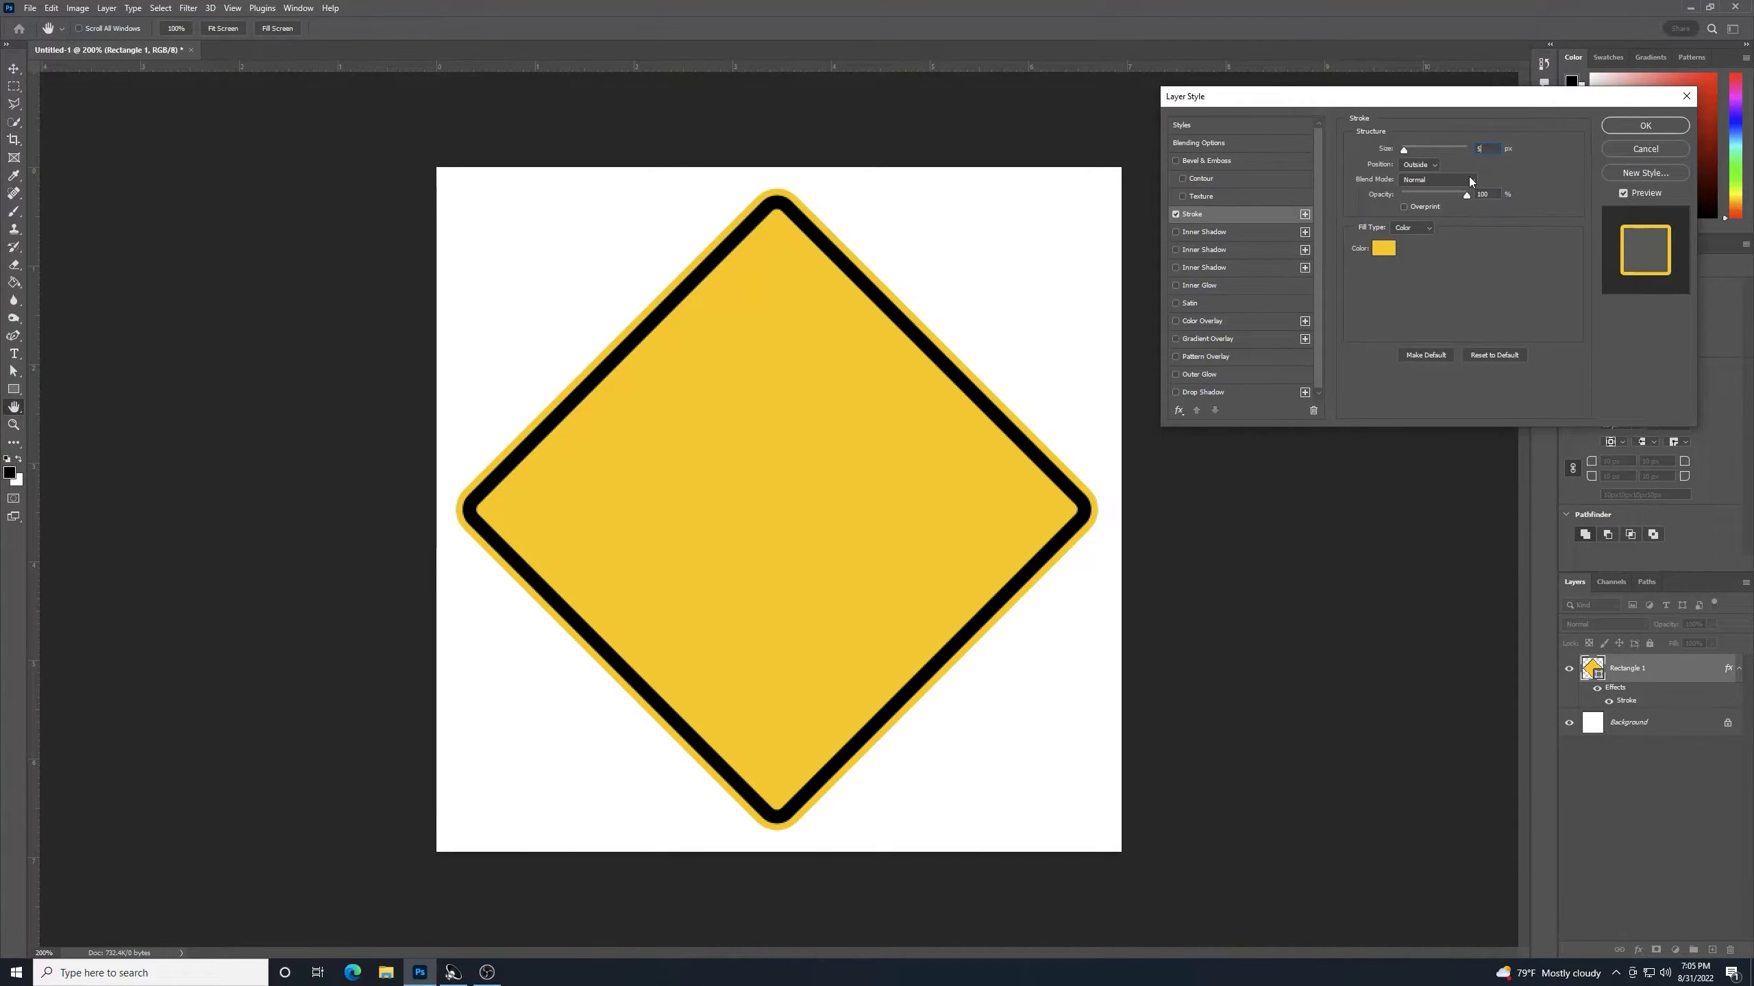
pyautogui.click(1645, 125)
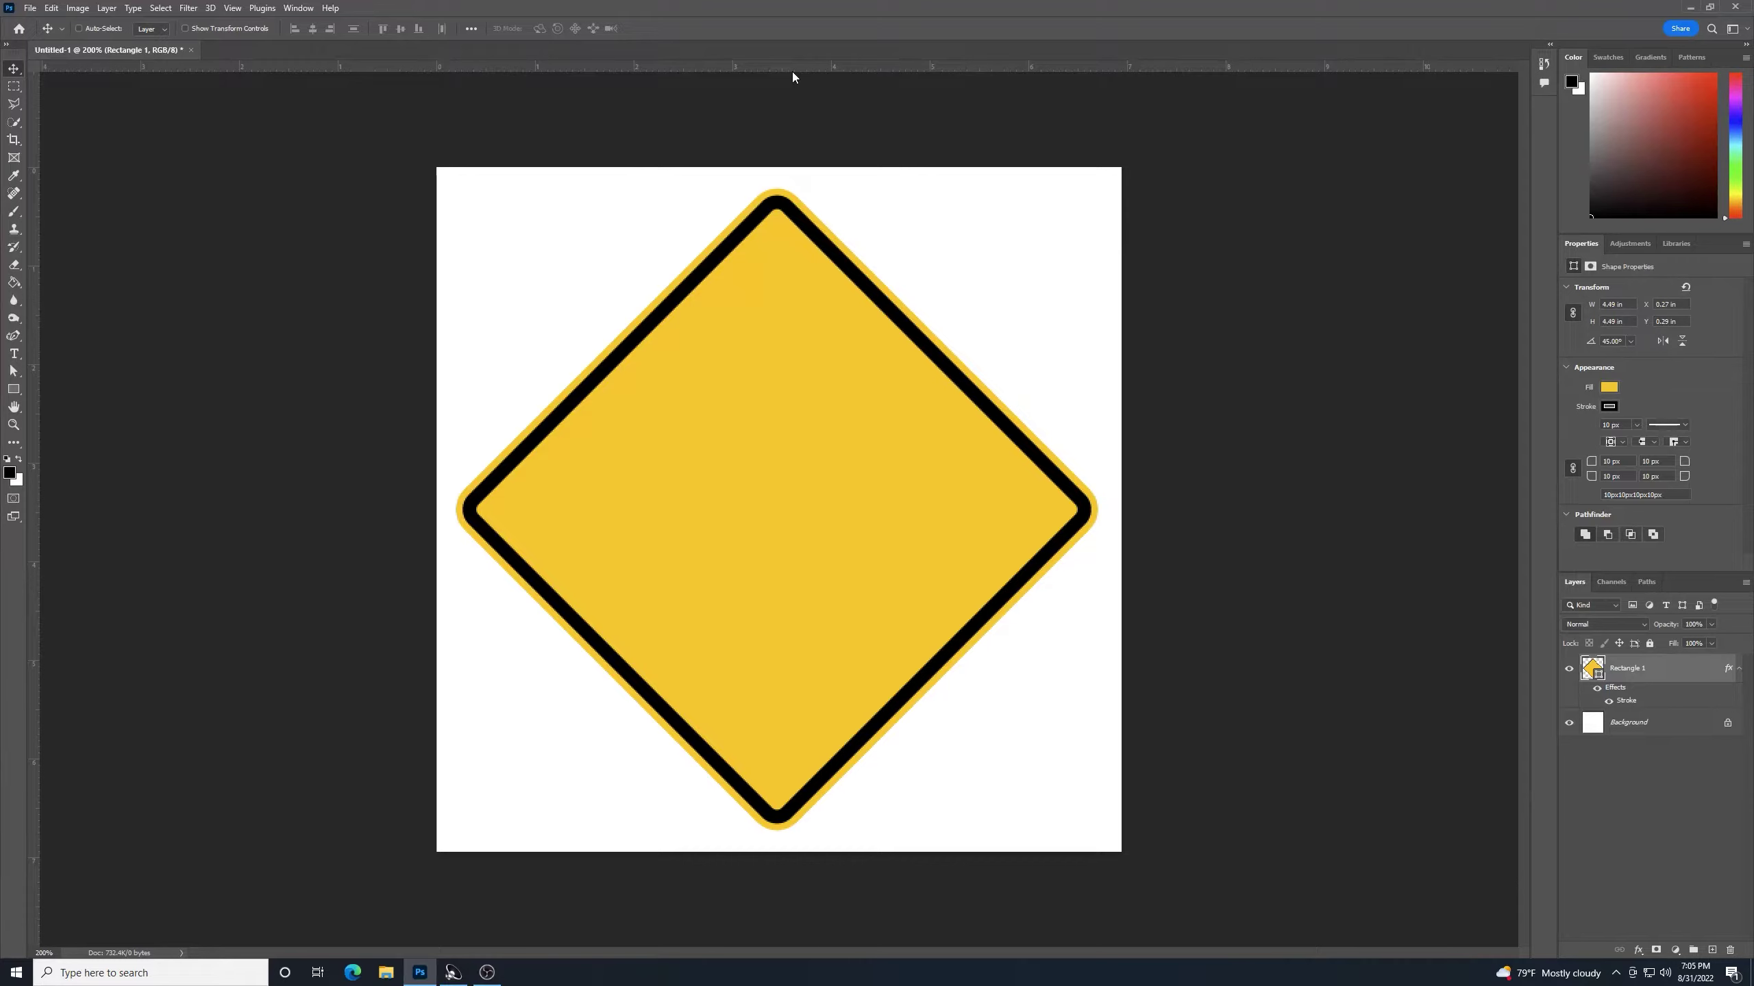
# Step: Select the Custom Shape Tool and look through its shape library
pyautogui.click(14, 389)
pyautogui.moveTo(14, 392); pyautogui.dragTo(15, 393)
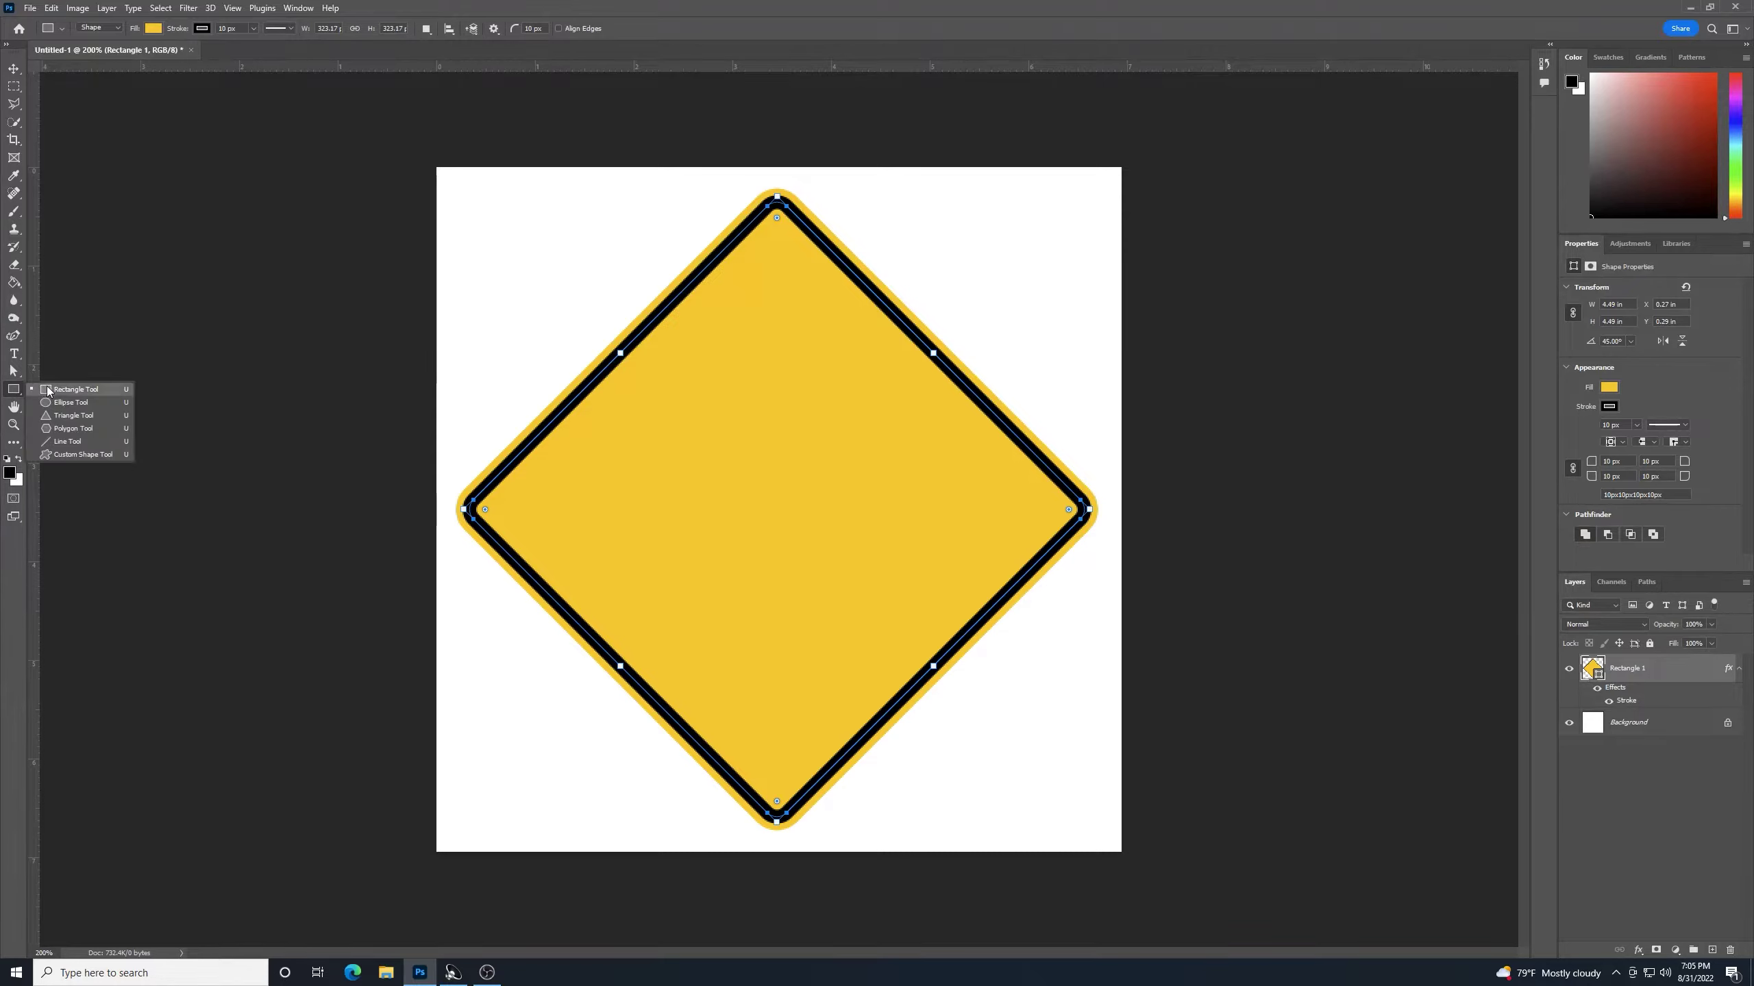
pyautogui.click(70, 455)
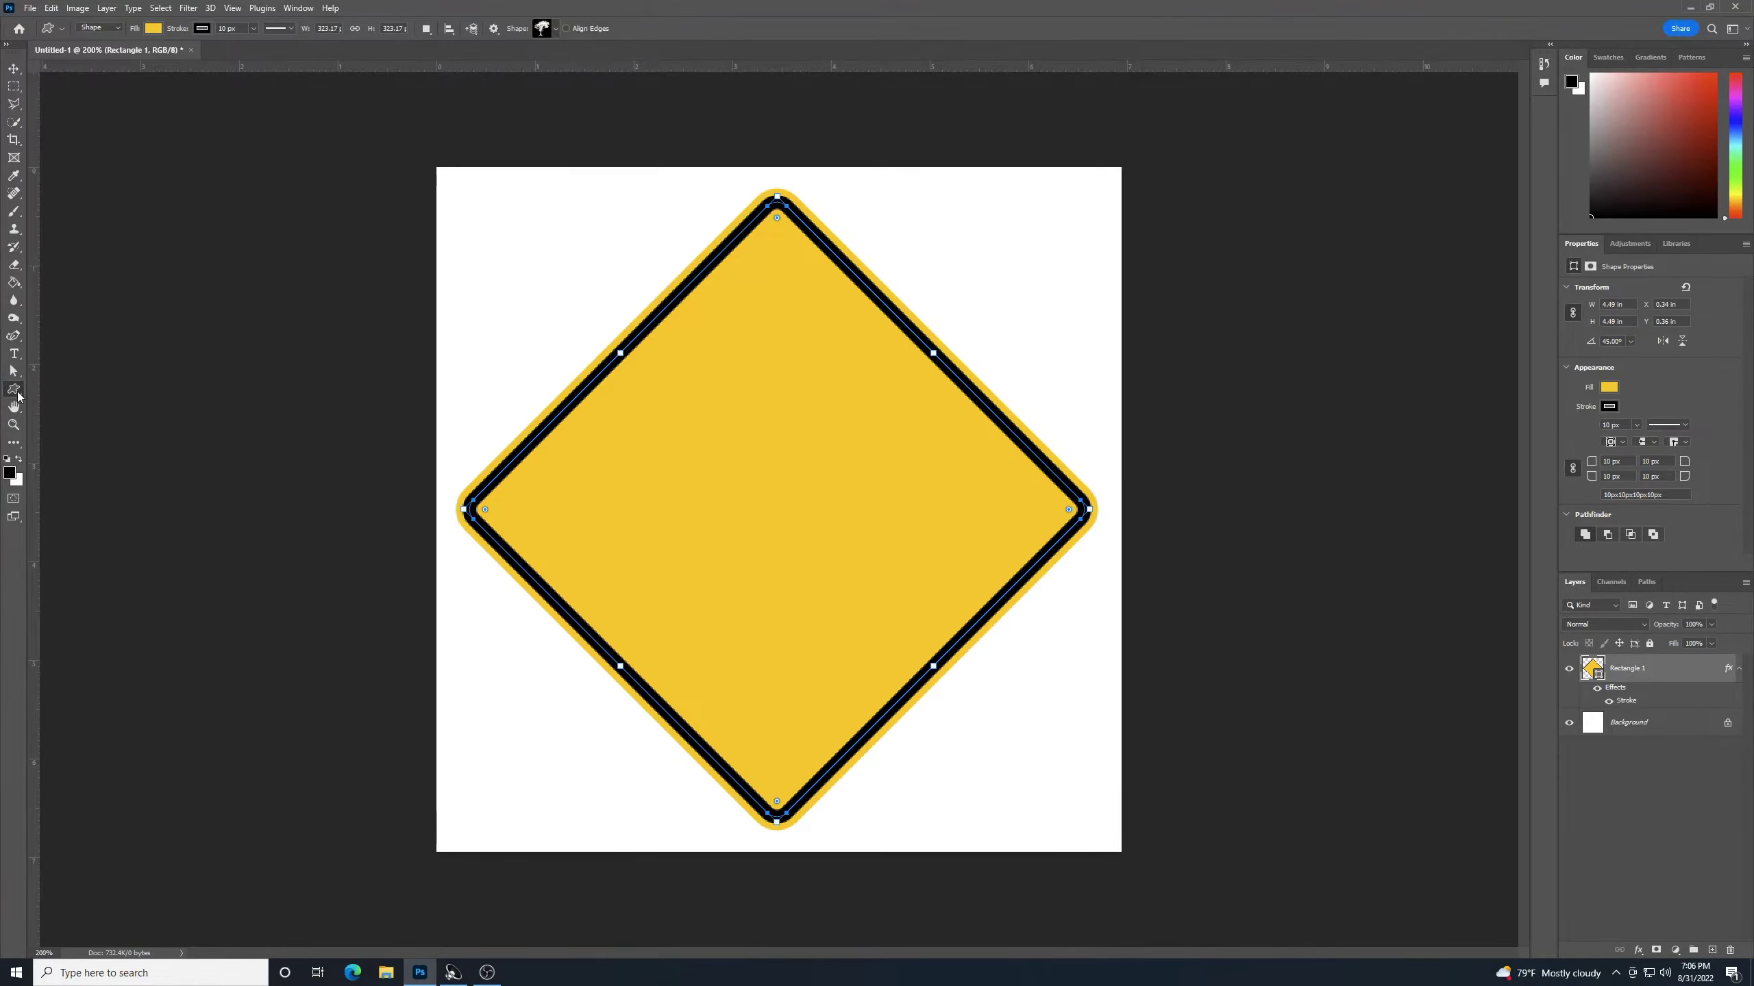
pyautogui.rightClick(17, 394)
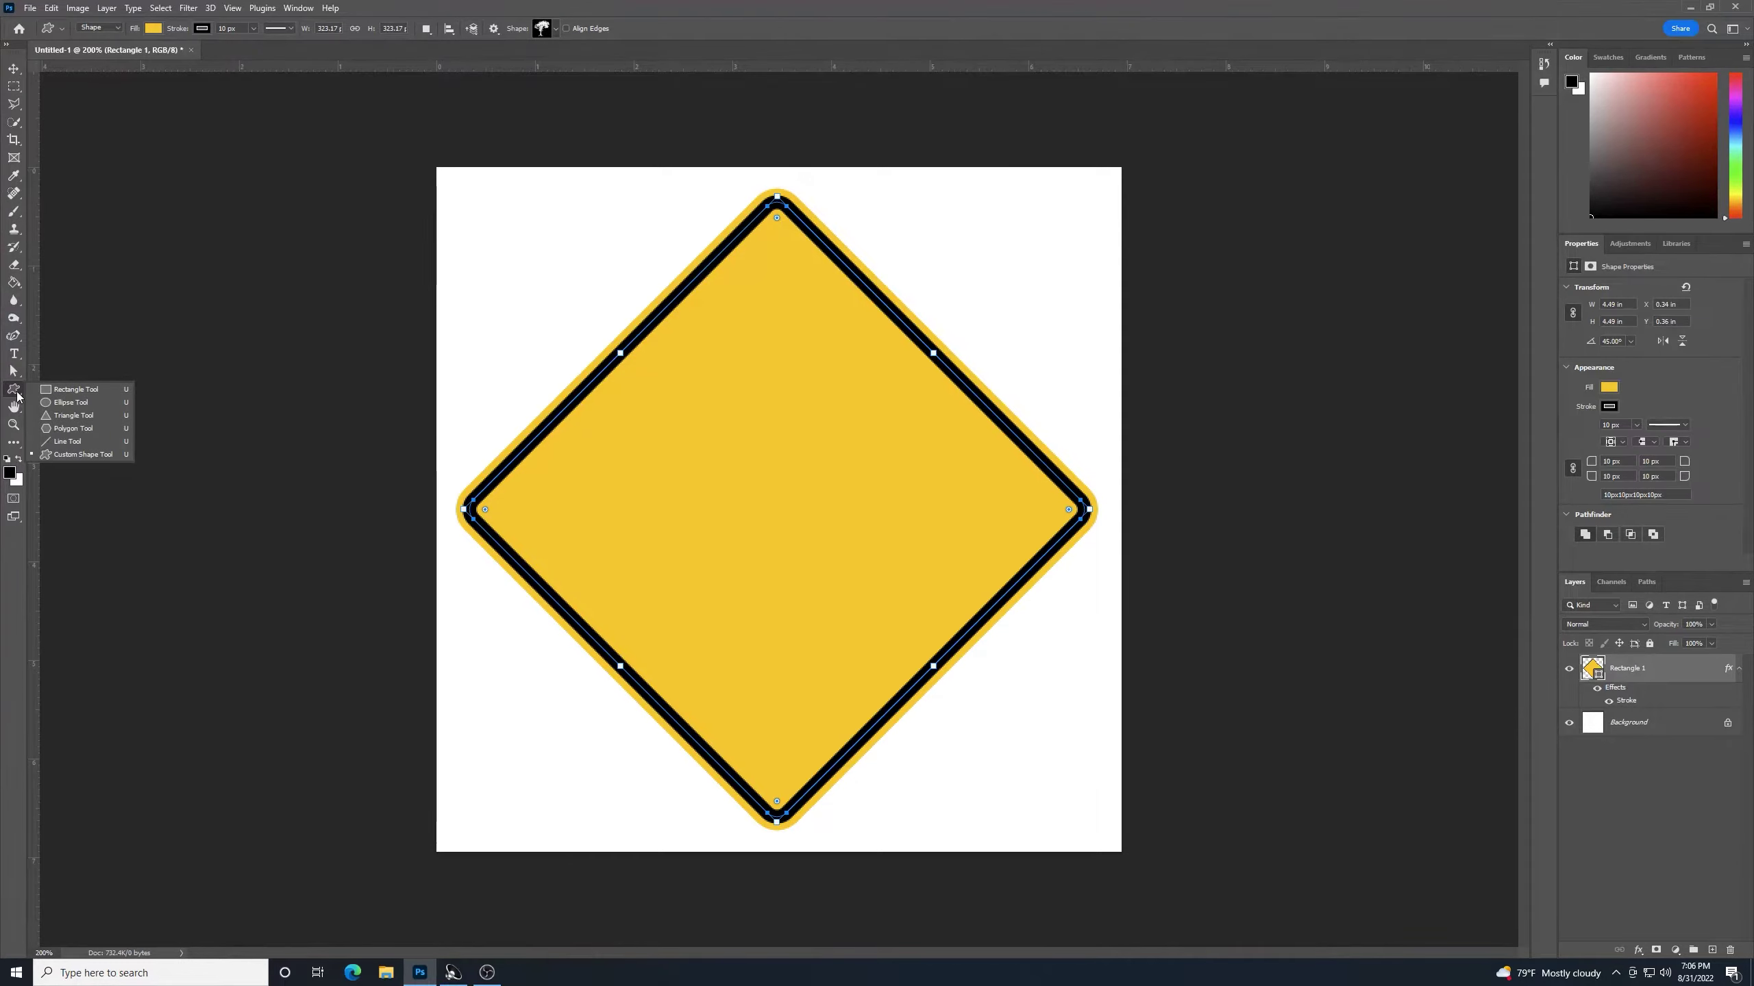
pyautogui.click(69, 455)
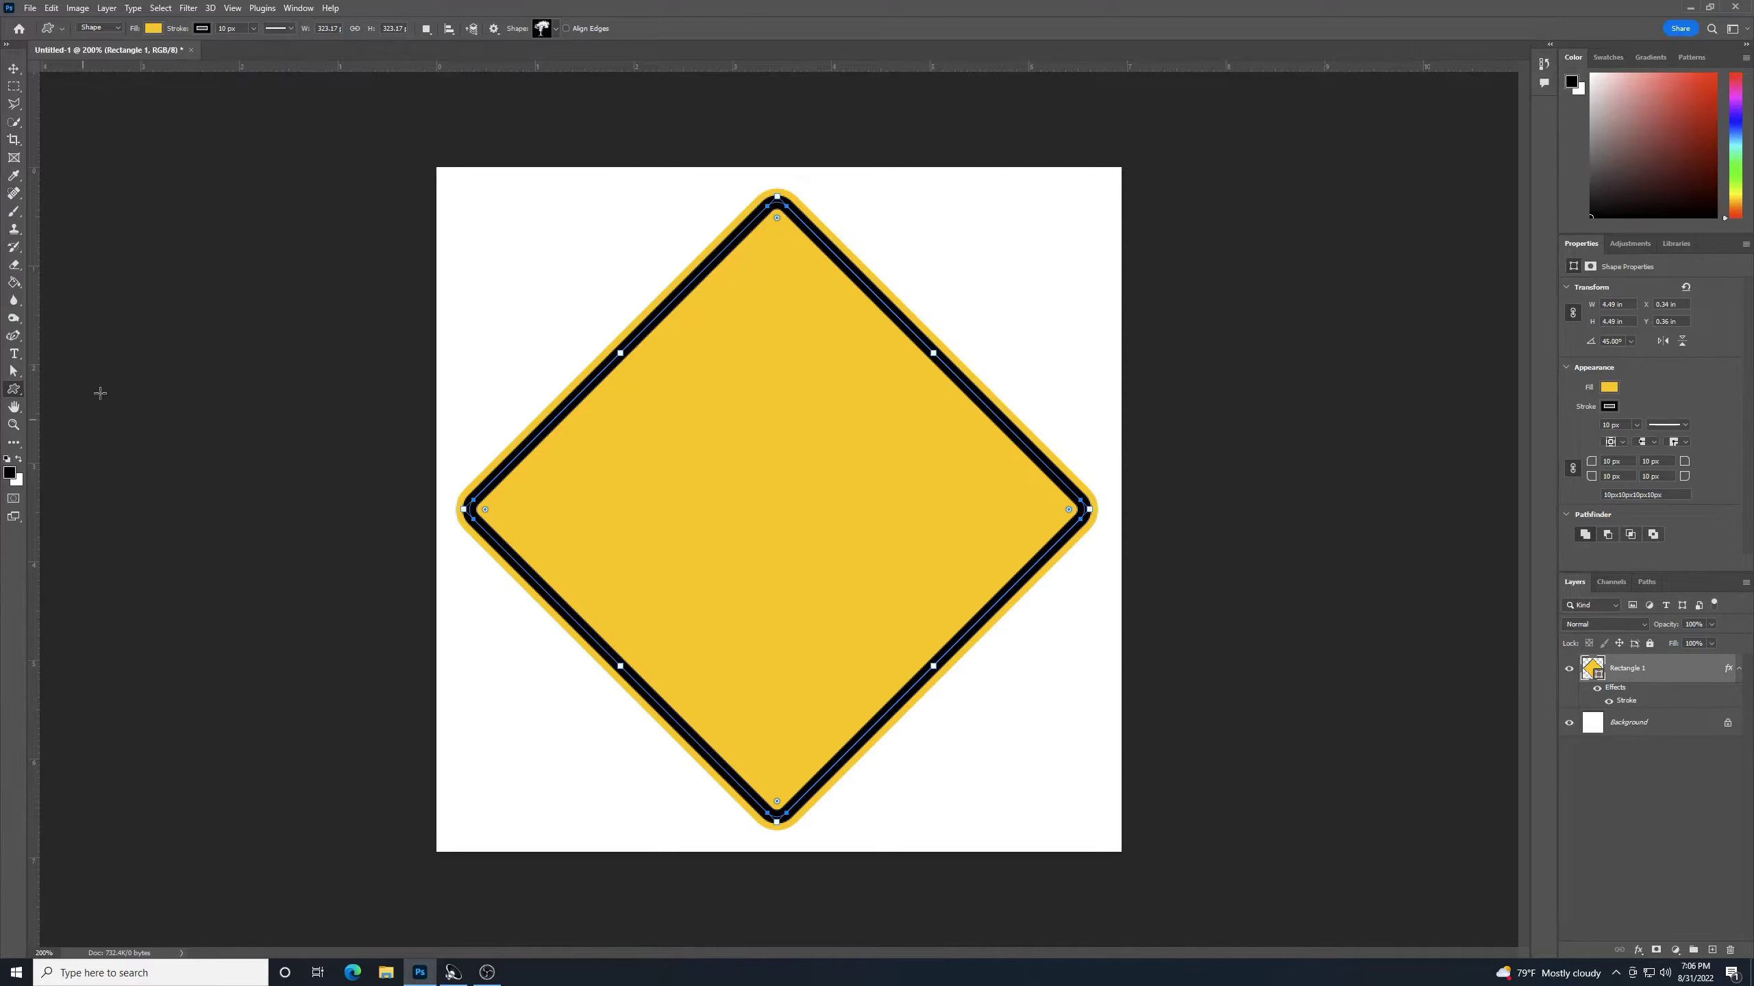
pyautogui.click(553, 29)
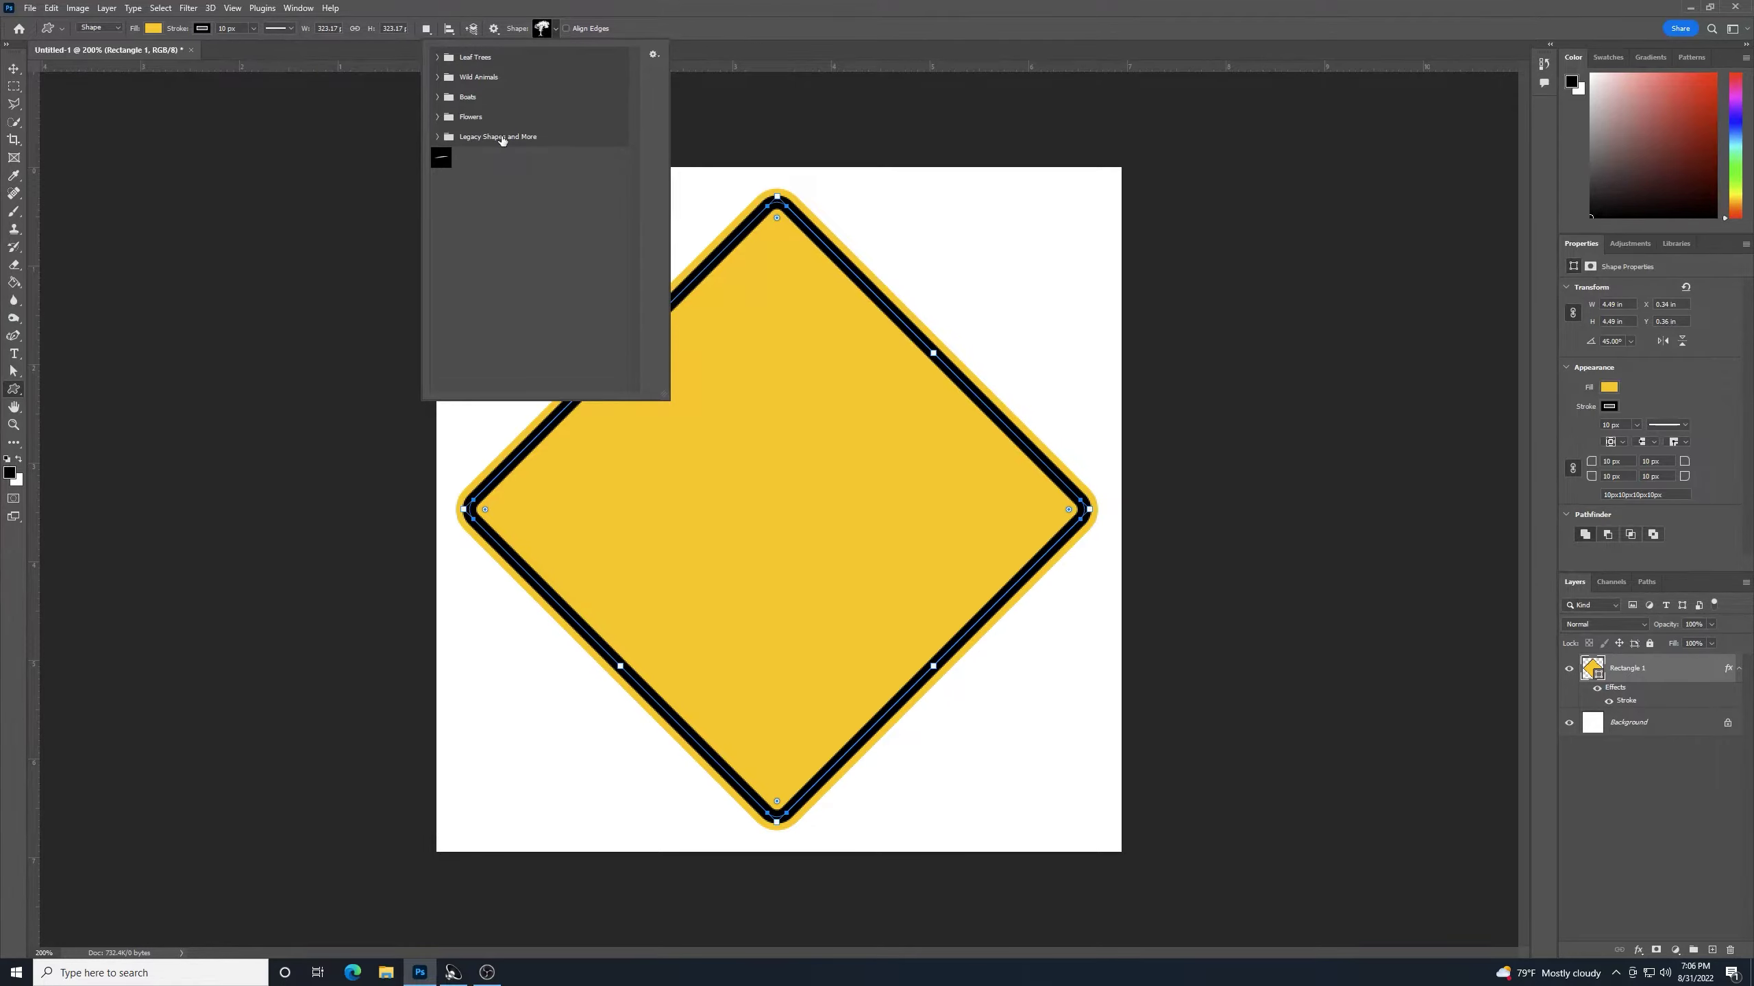
pyautogui.click(571, 6)
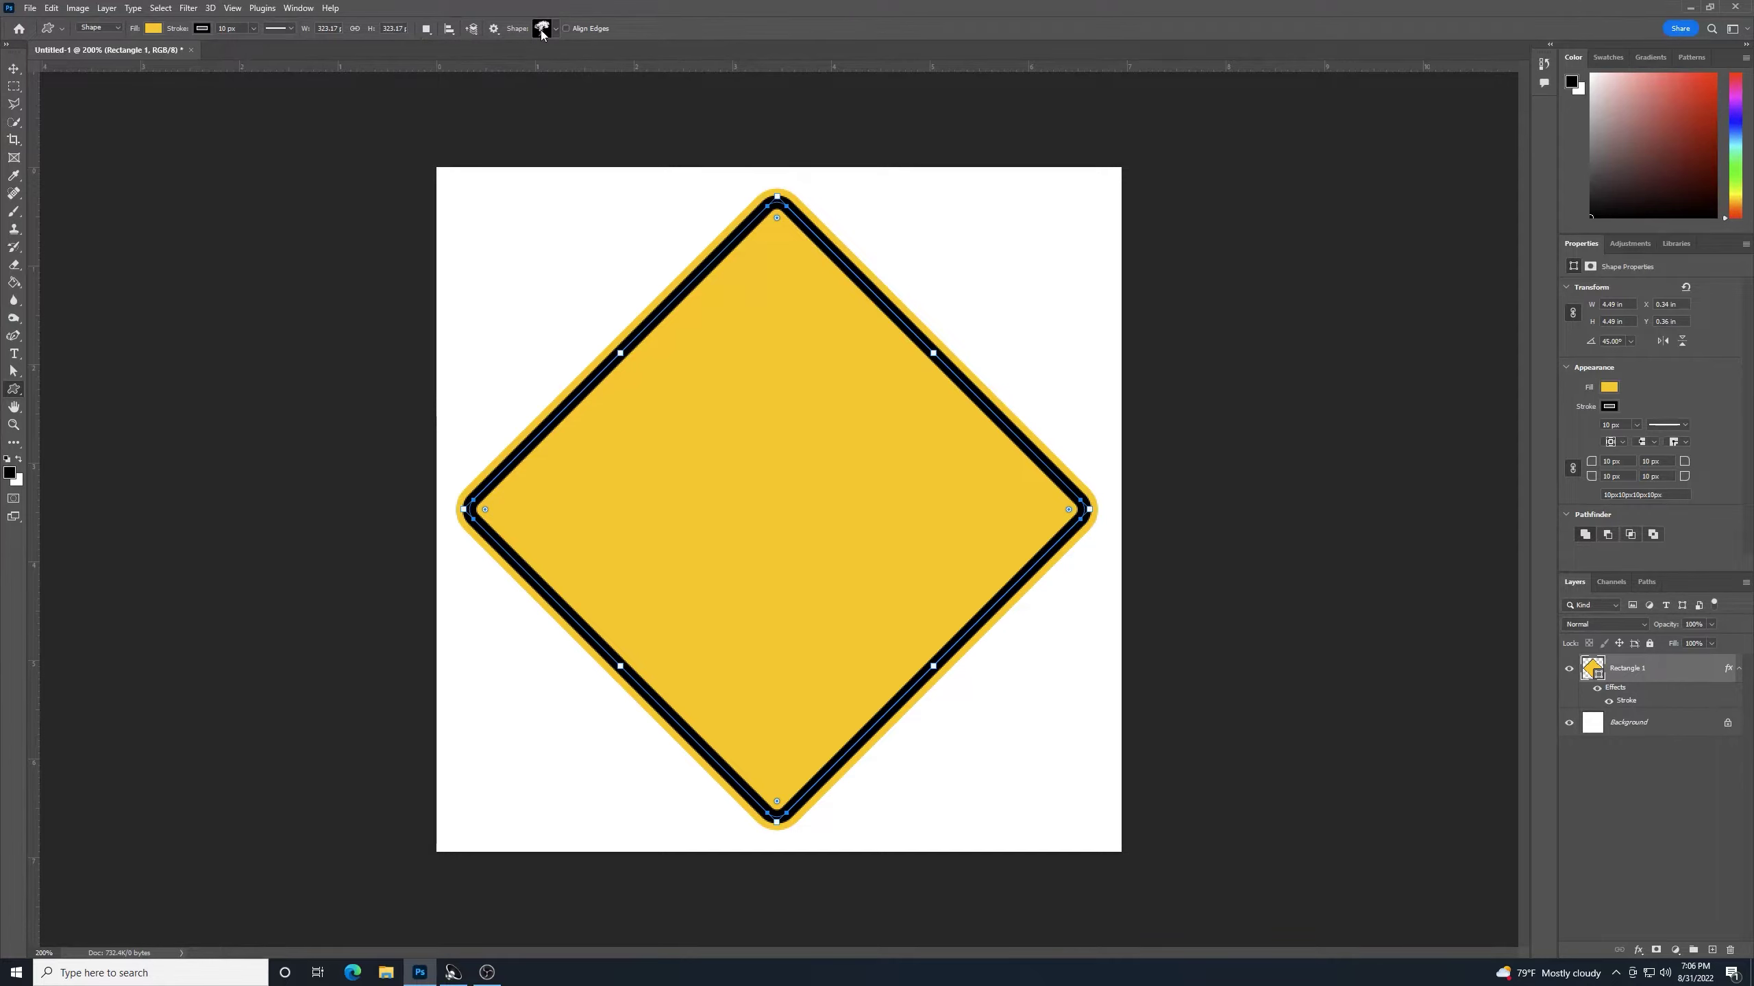
# Step: In the Shapes panel, add and expand Legacy Shapes and More, then close the panel
pyautogui.click(312, 7)
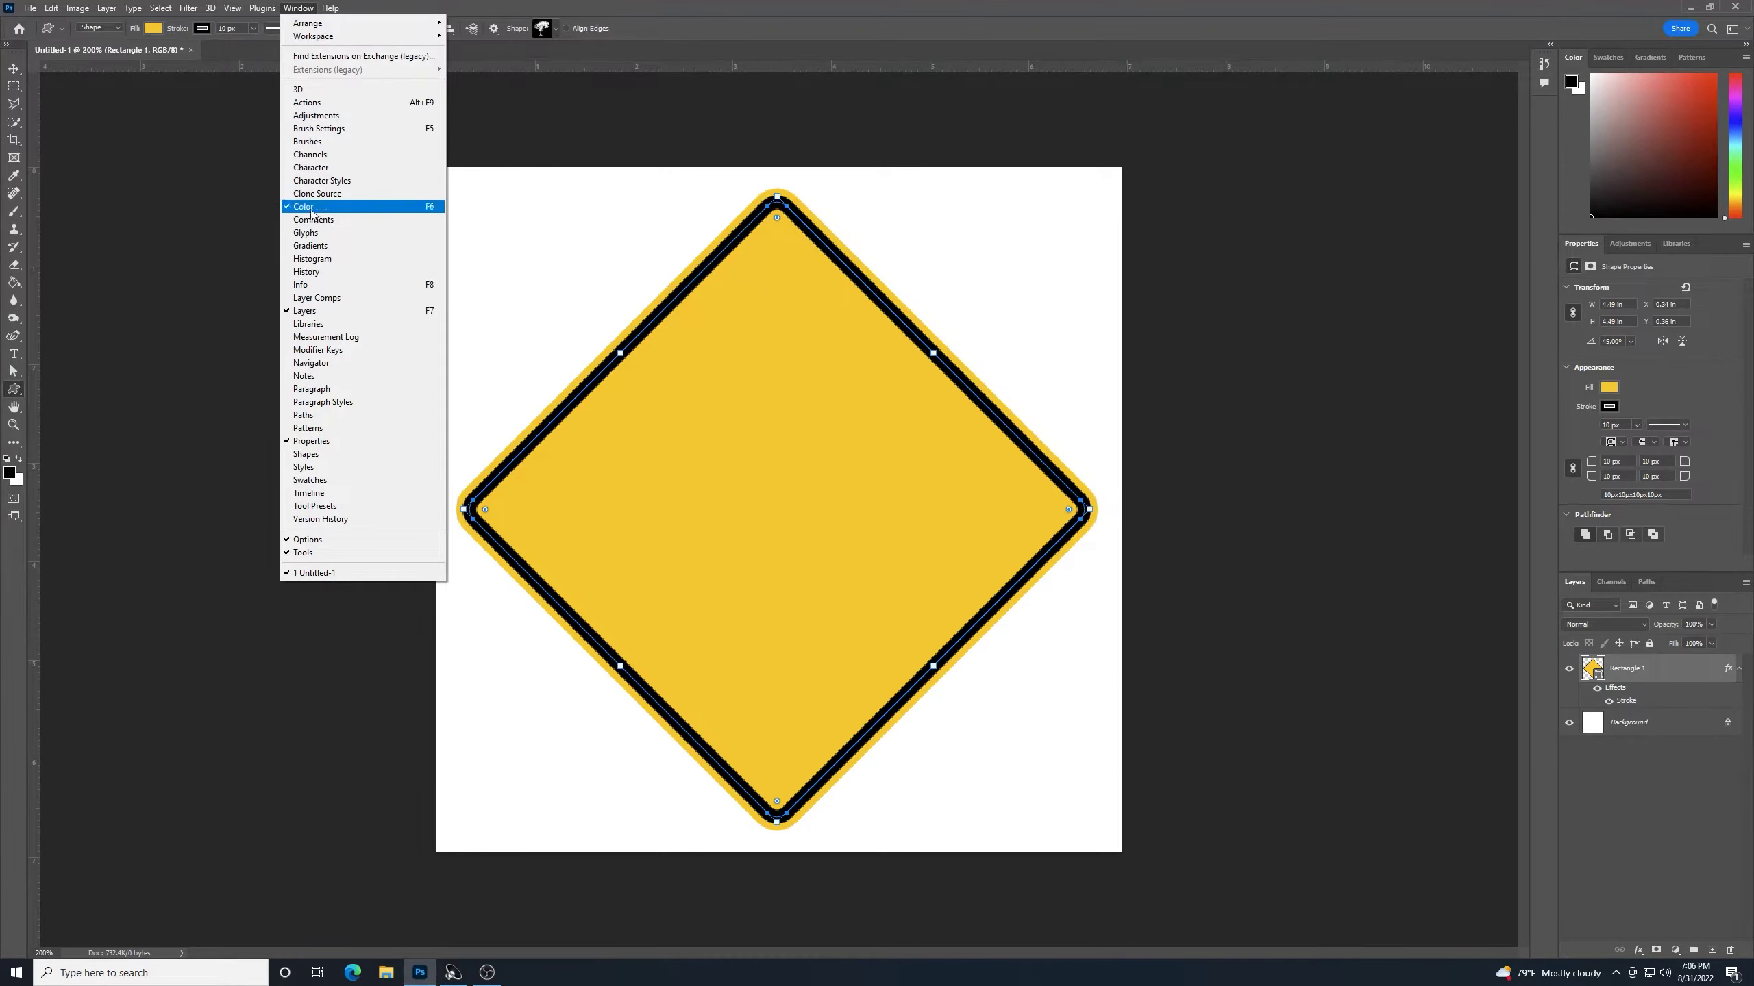
pyautogui.click(307, 454)
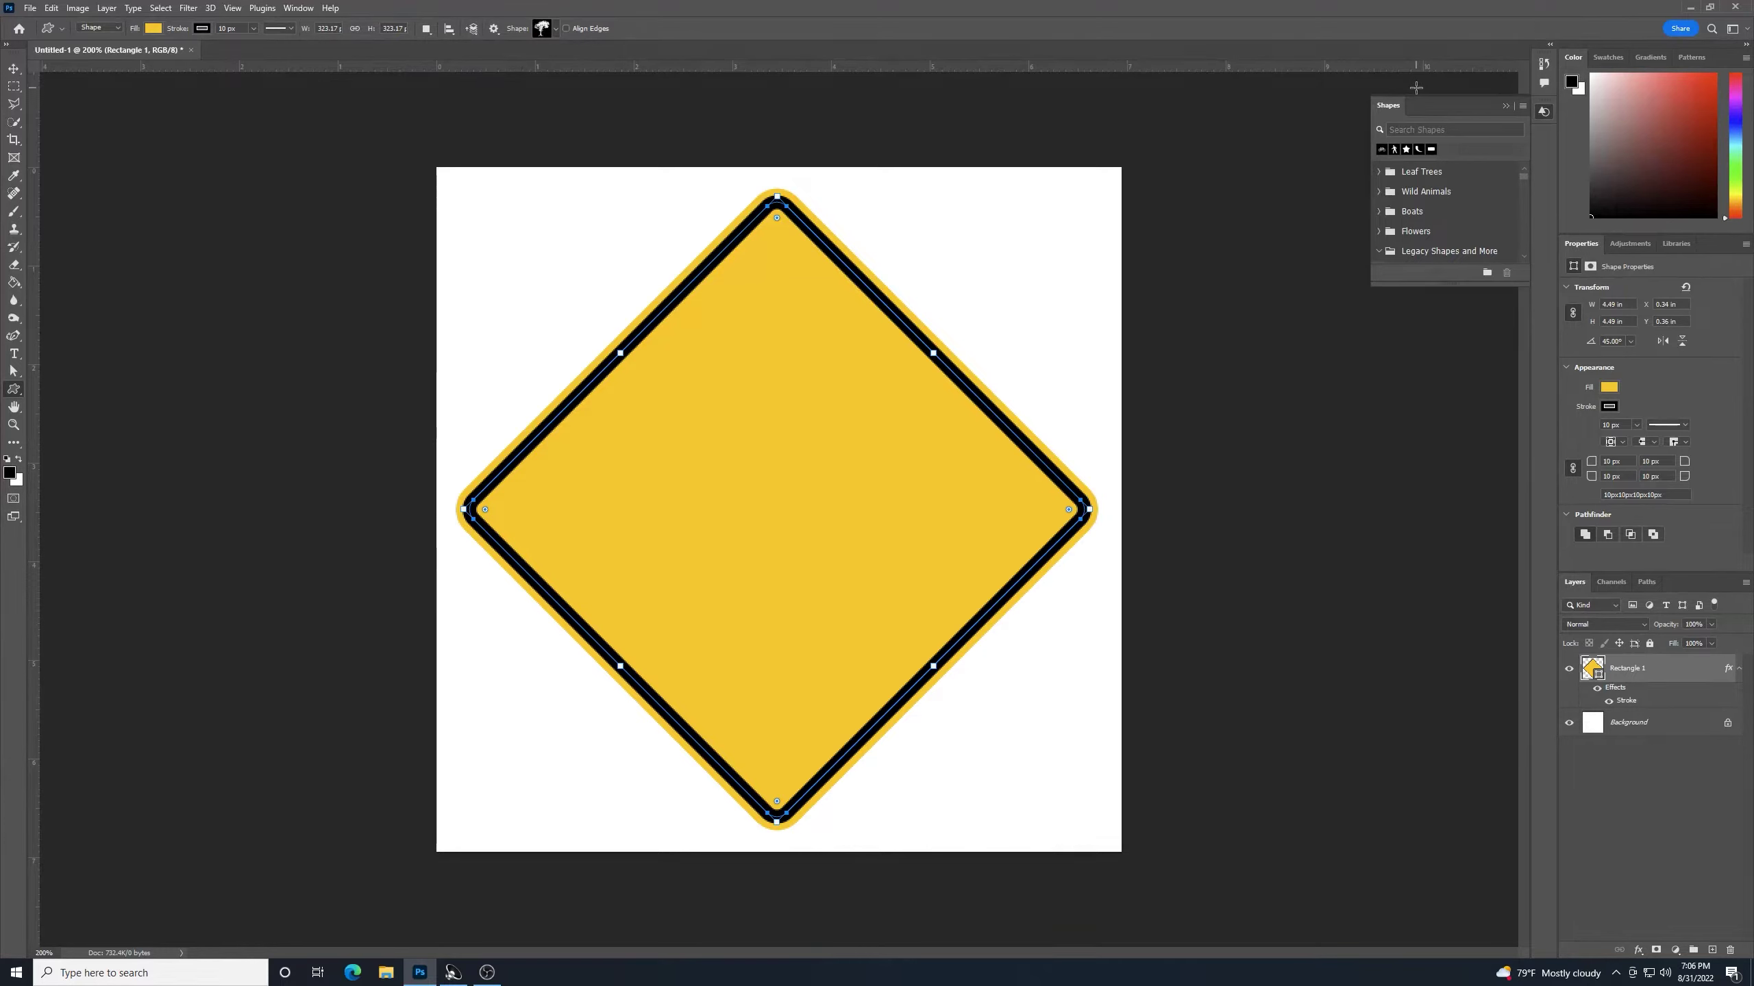
pyautogui.click(1522, 107)
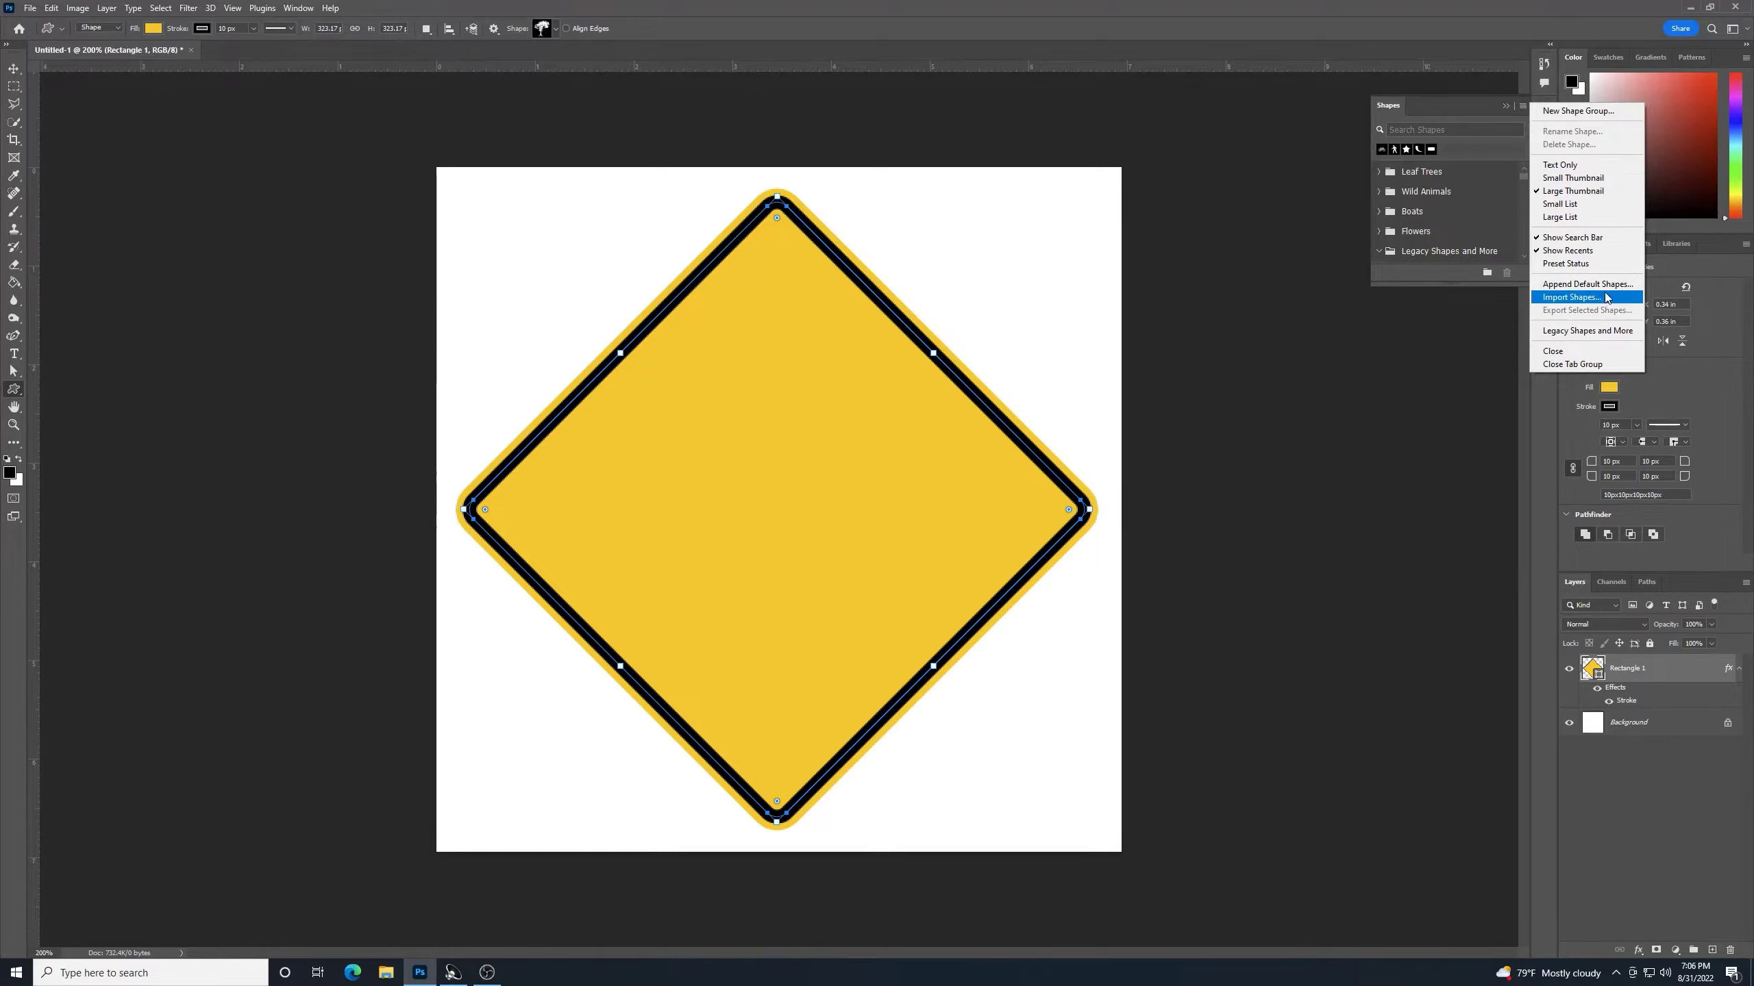
pyautogui.click(1601, 332)
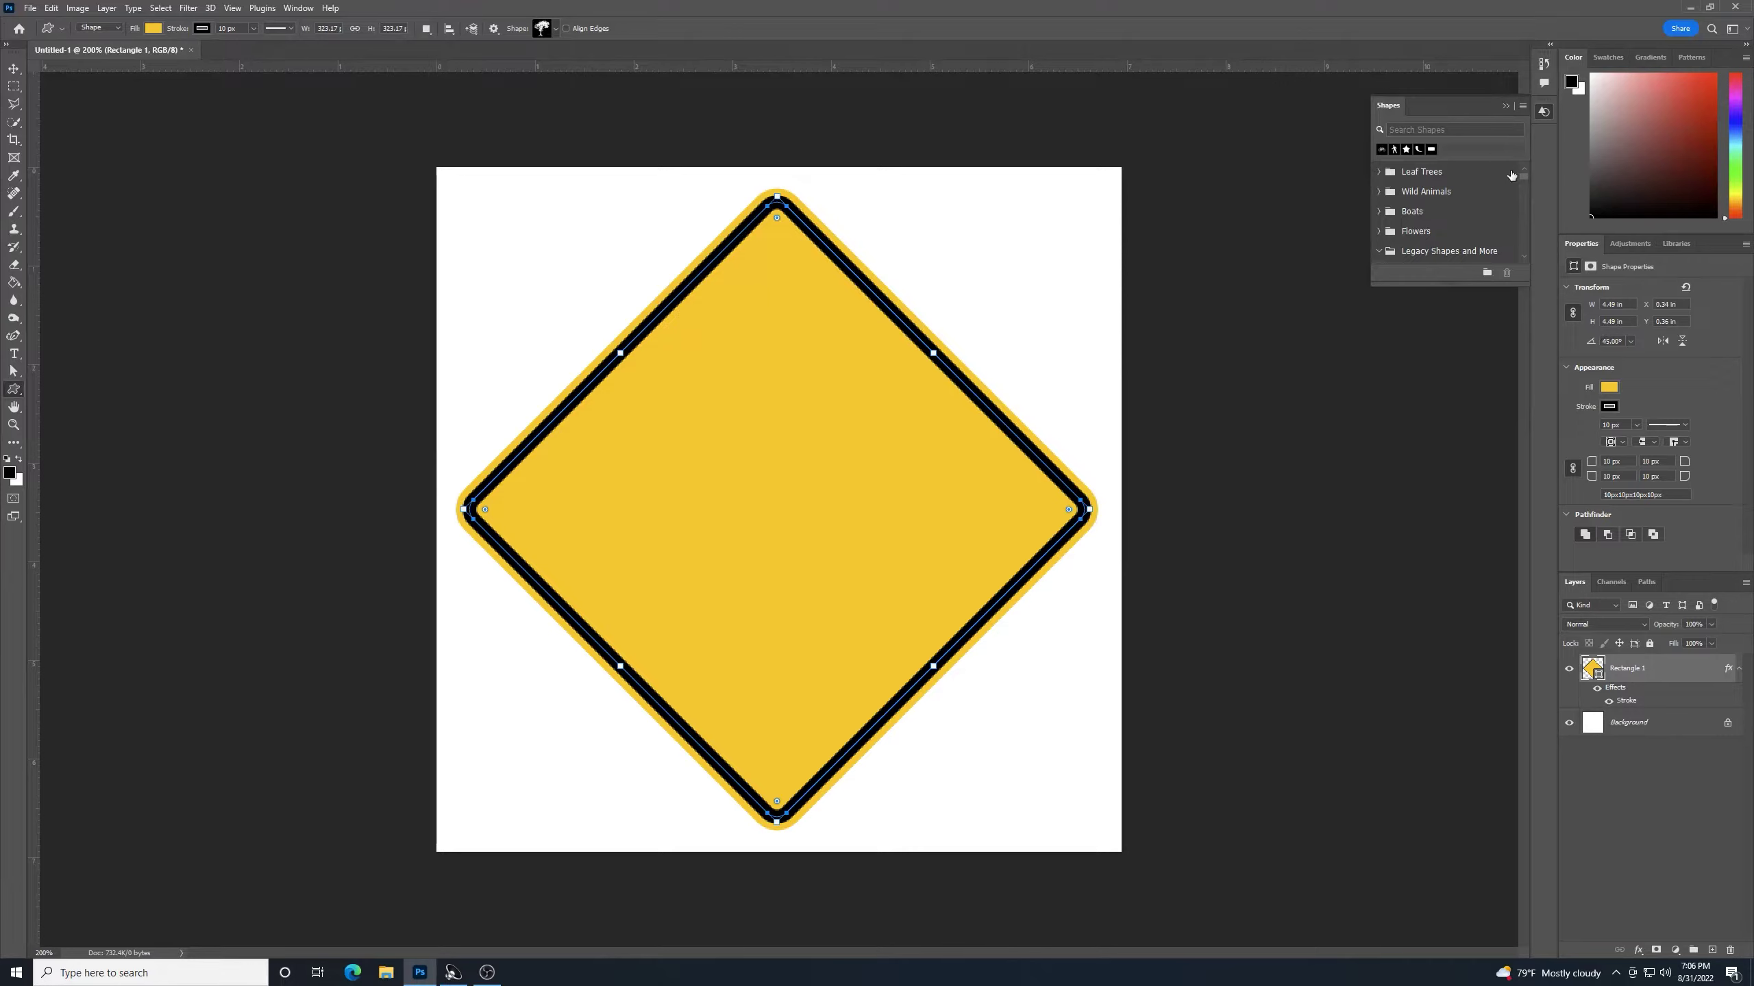
pyautogui.moveTo(1527, 181); pyautogui.dragTo(1537, 269)
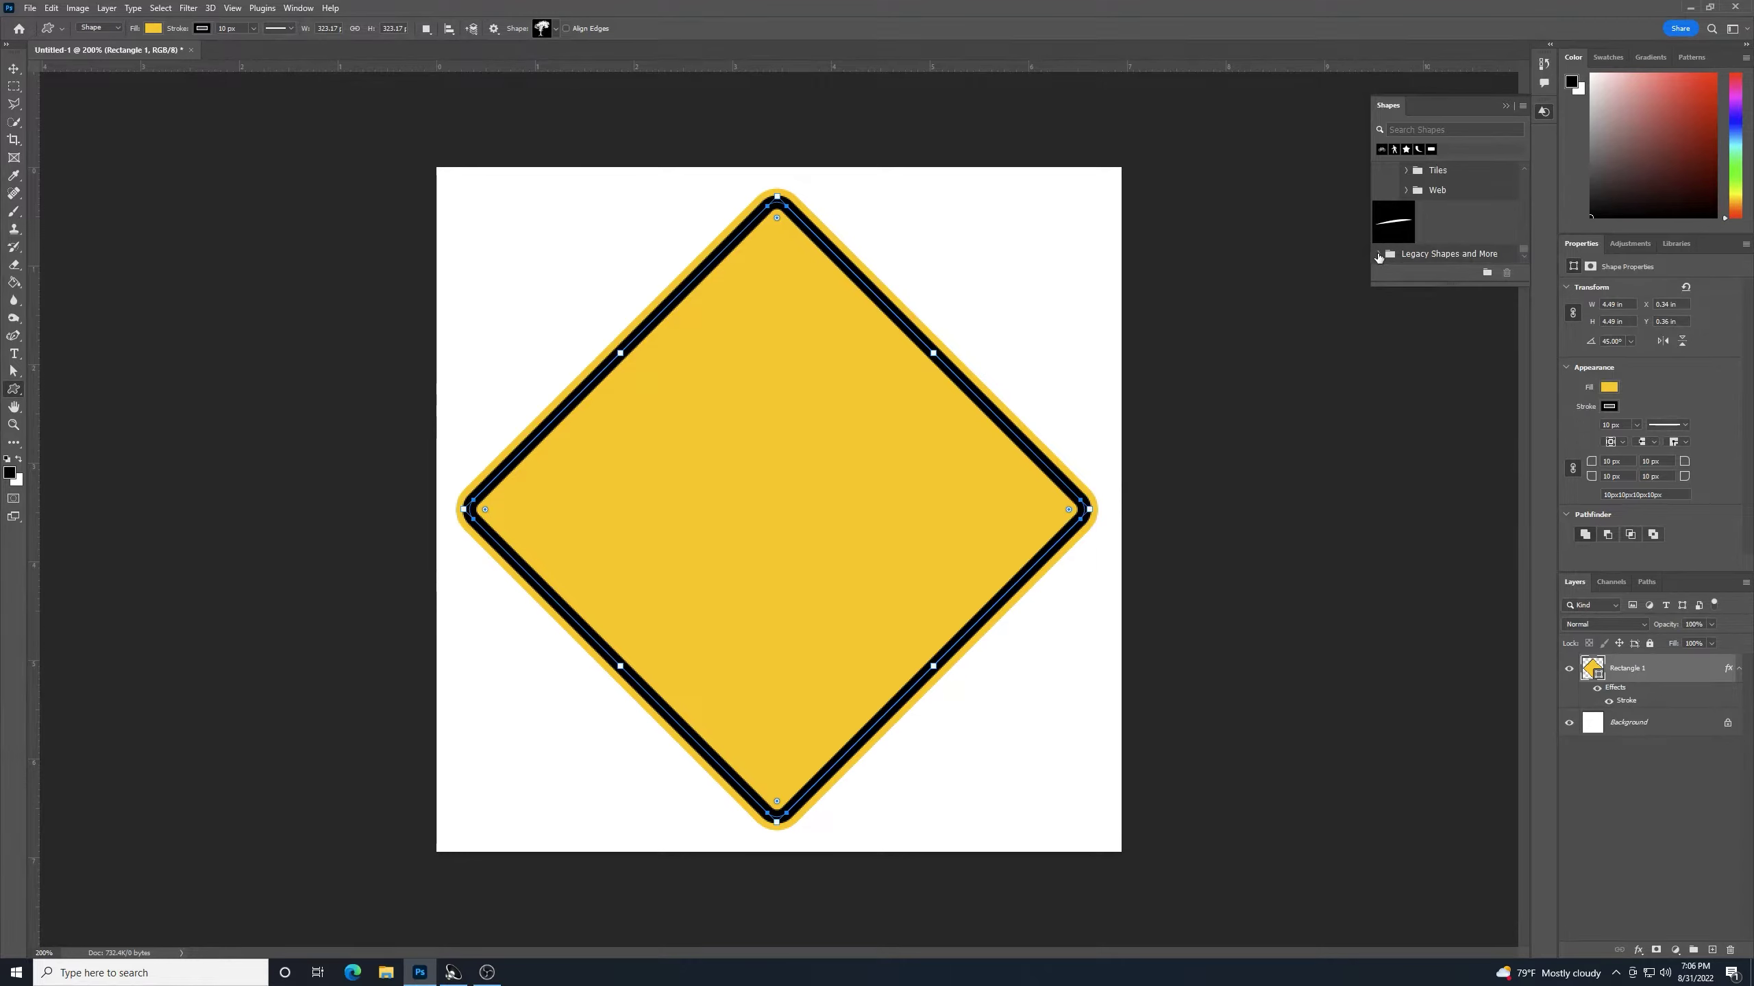
pyautogui.click(1404, 254)
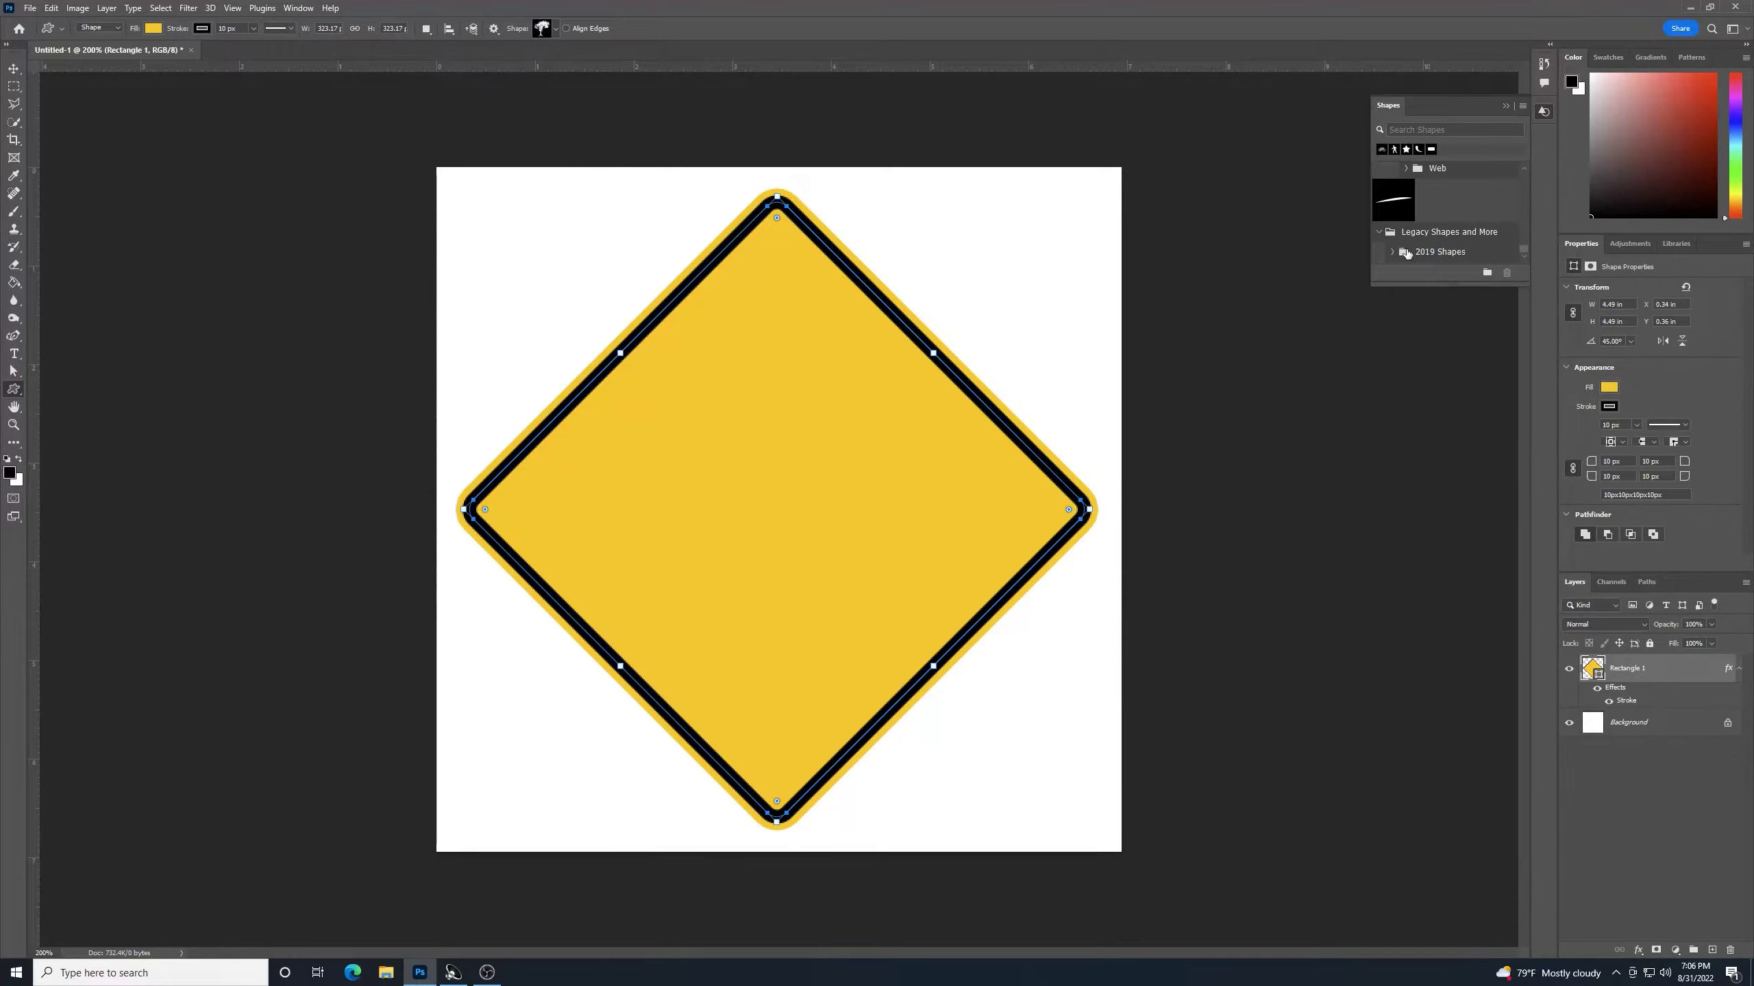
pyautogui.click(1502, 107)
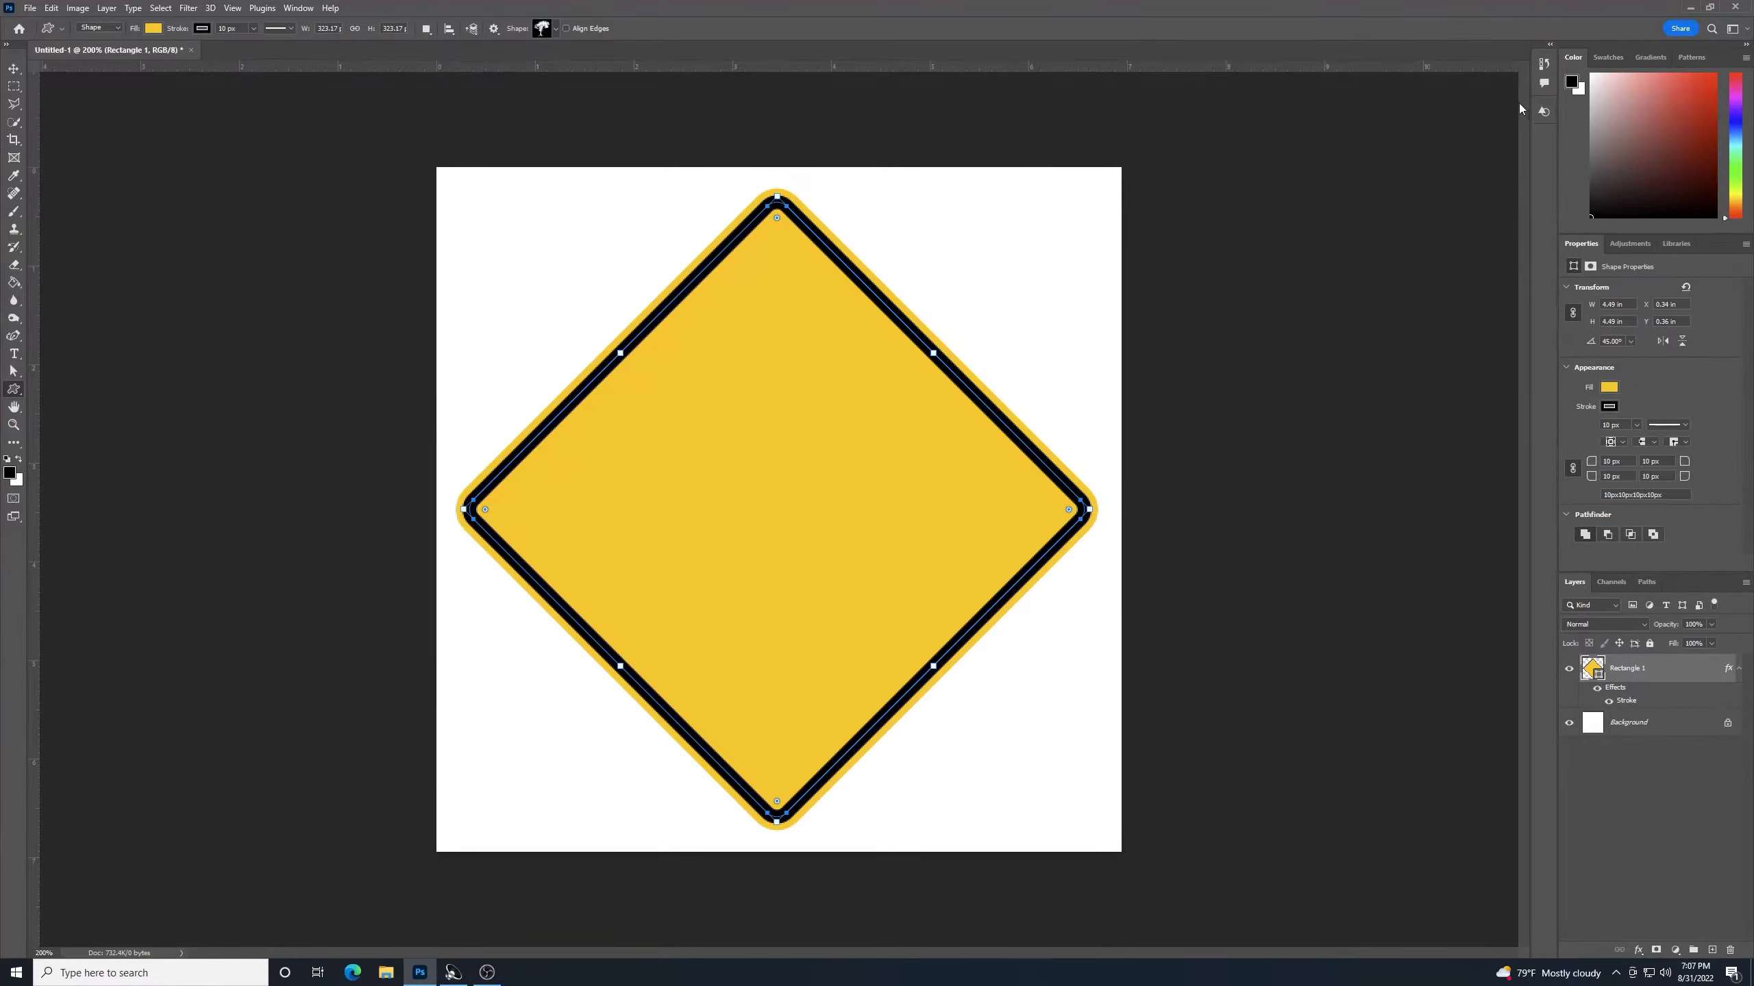
# Step: Open the custom shape list and browse the Legacy Shapes and More folders
pyautogui.click(557, 29)
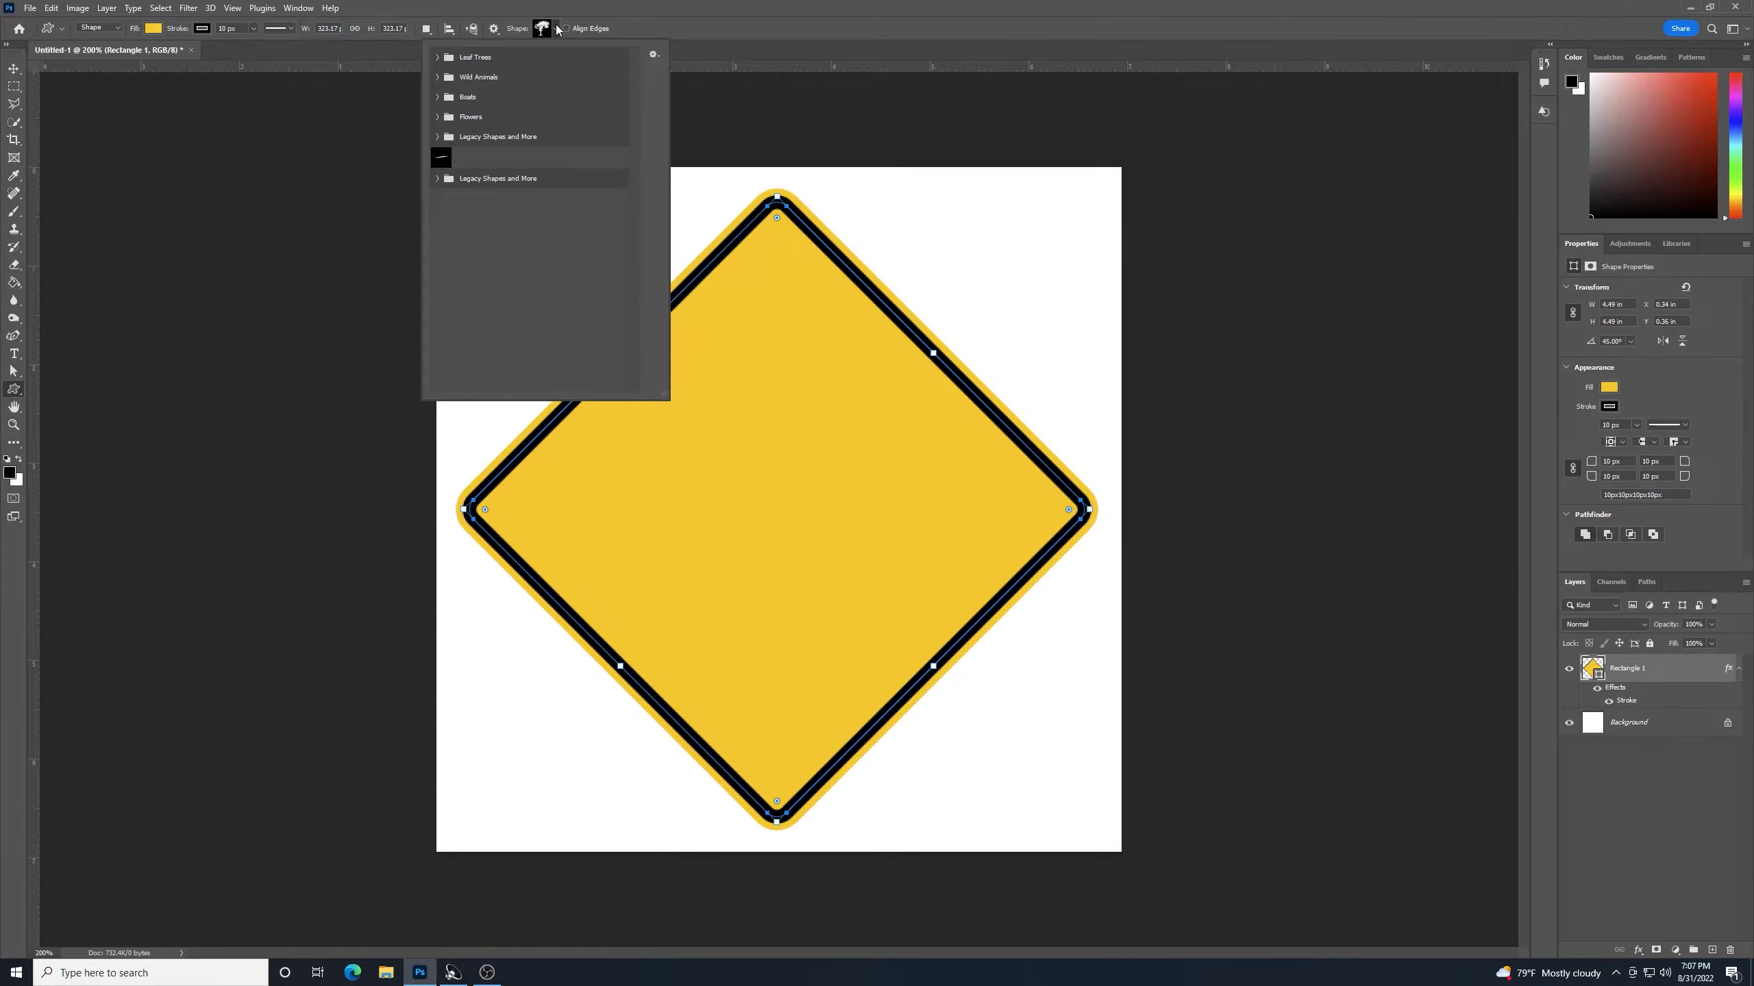
pyautogui.rightClick(463, 181)
pyautogui.click(440, 209)
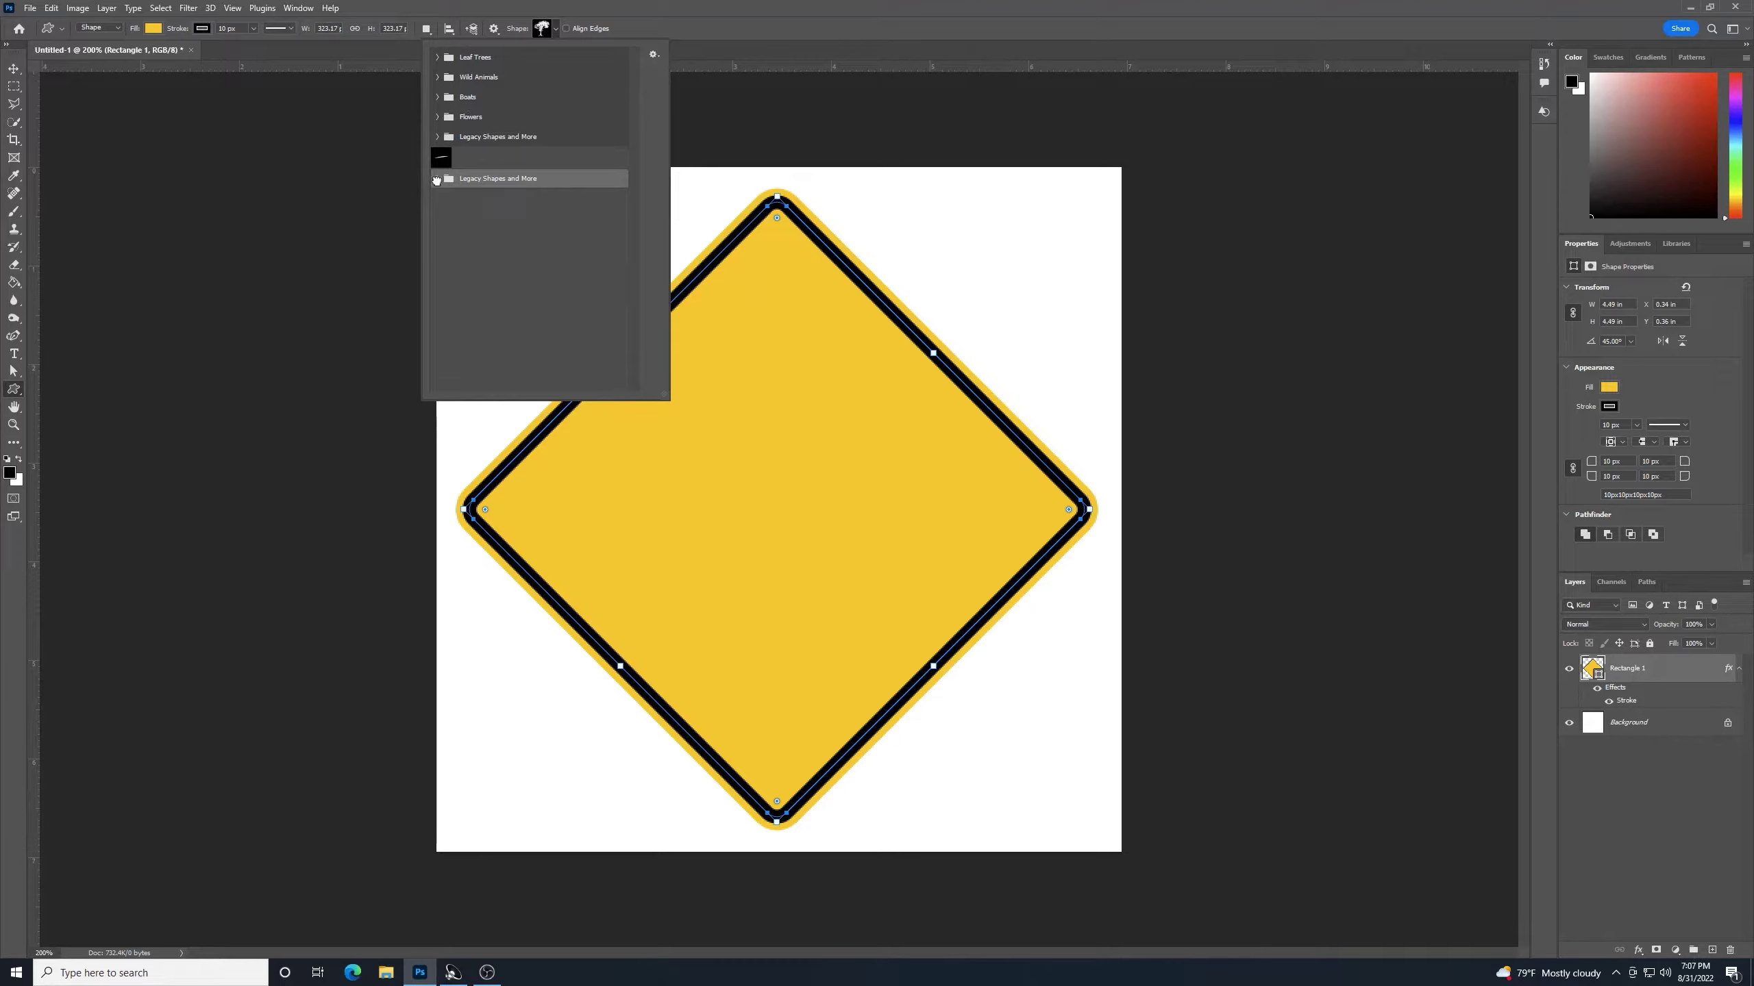
pyautogui.click(437, 179)
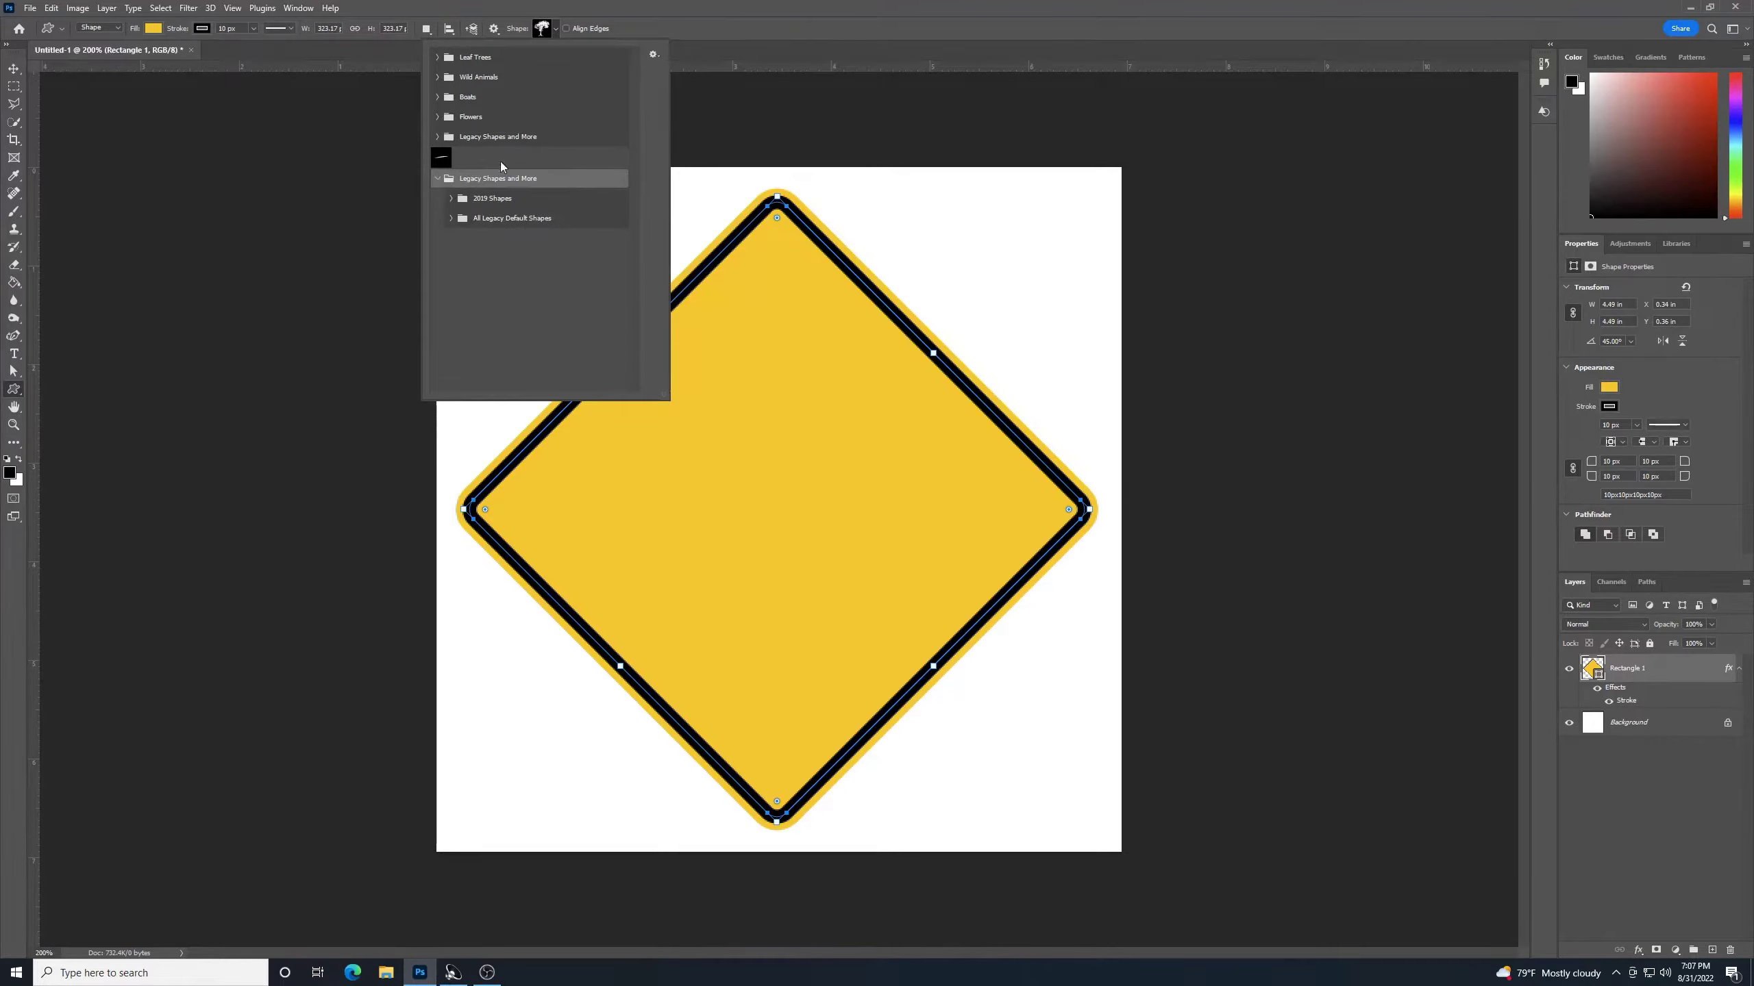
pyautogui.click(450, 219)
pyautogui.click(466, 239)
pyautogui.click(465, 239)
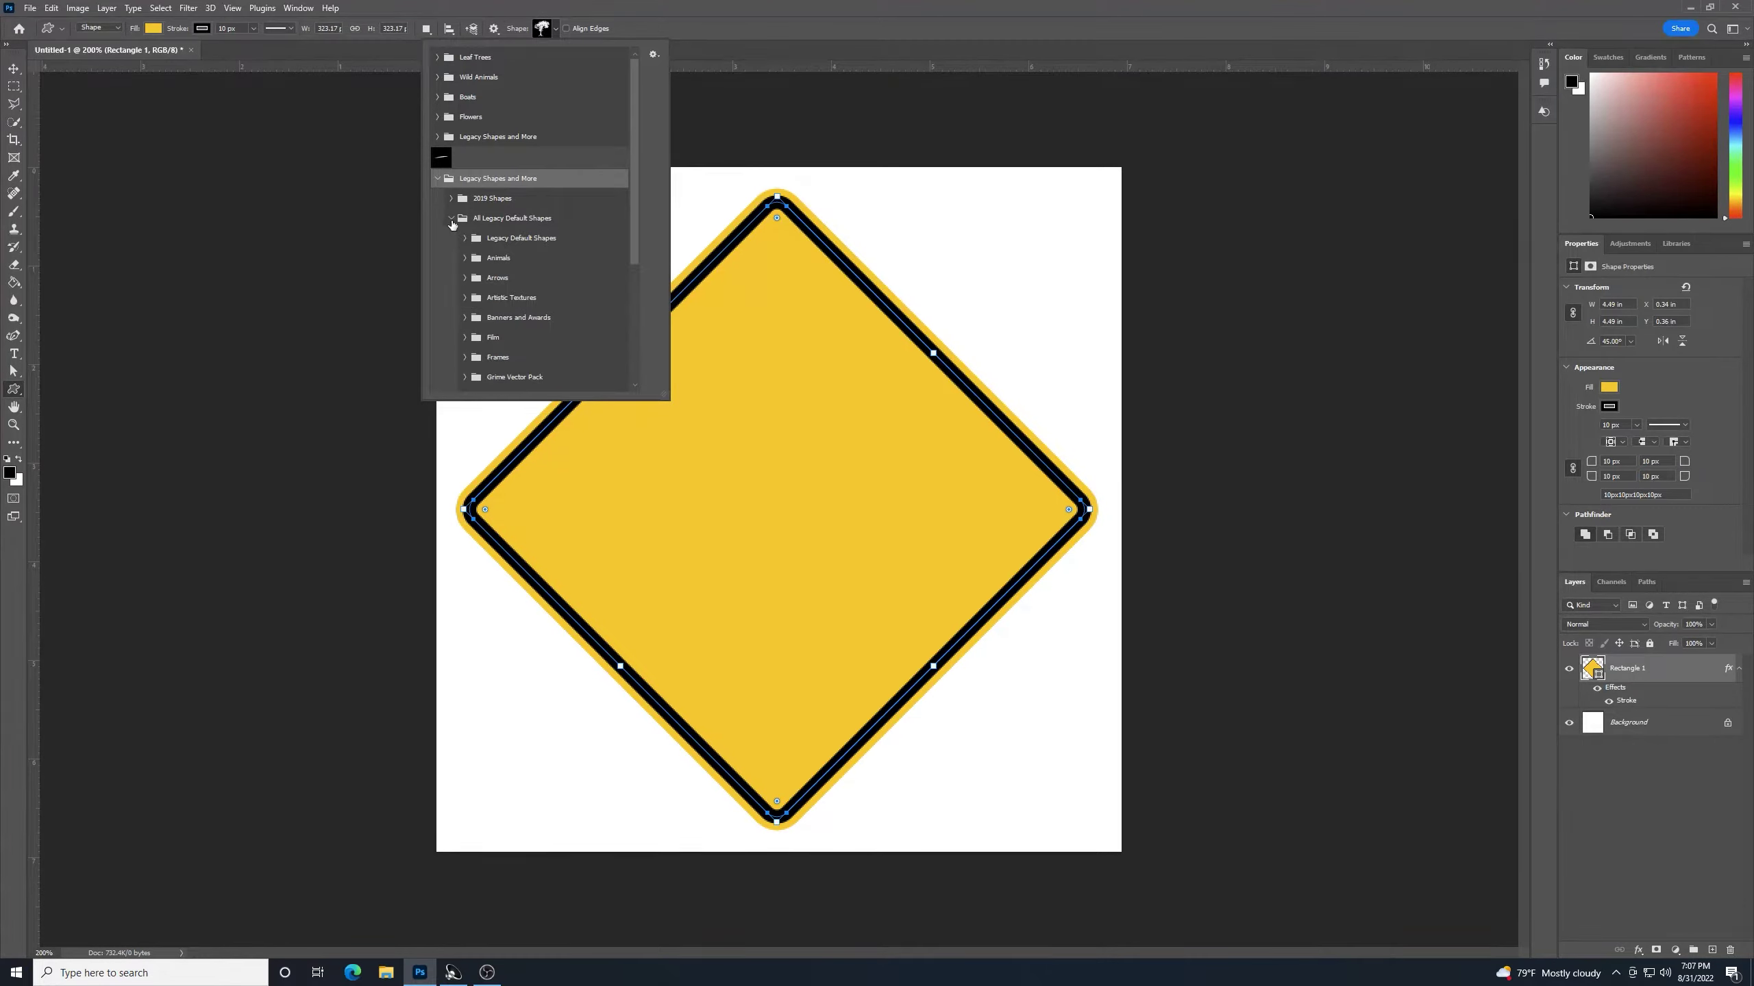
pyautogui.click(451, 219)
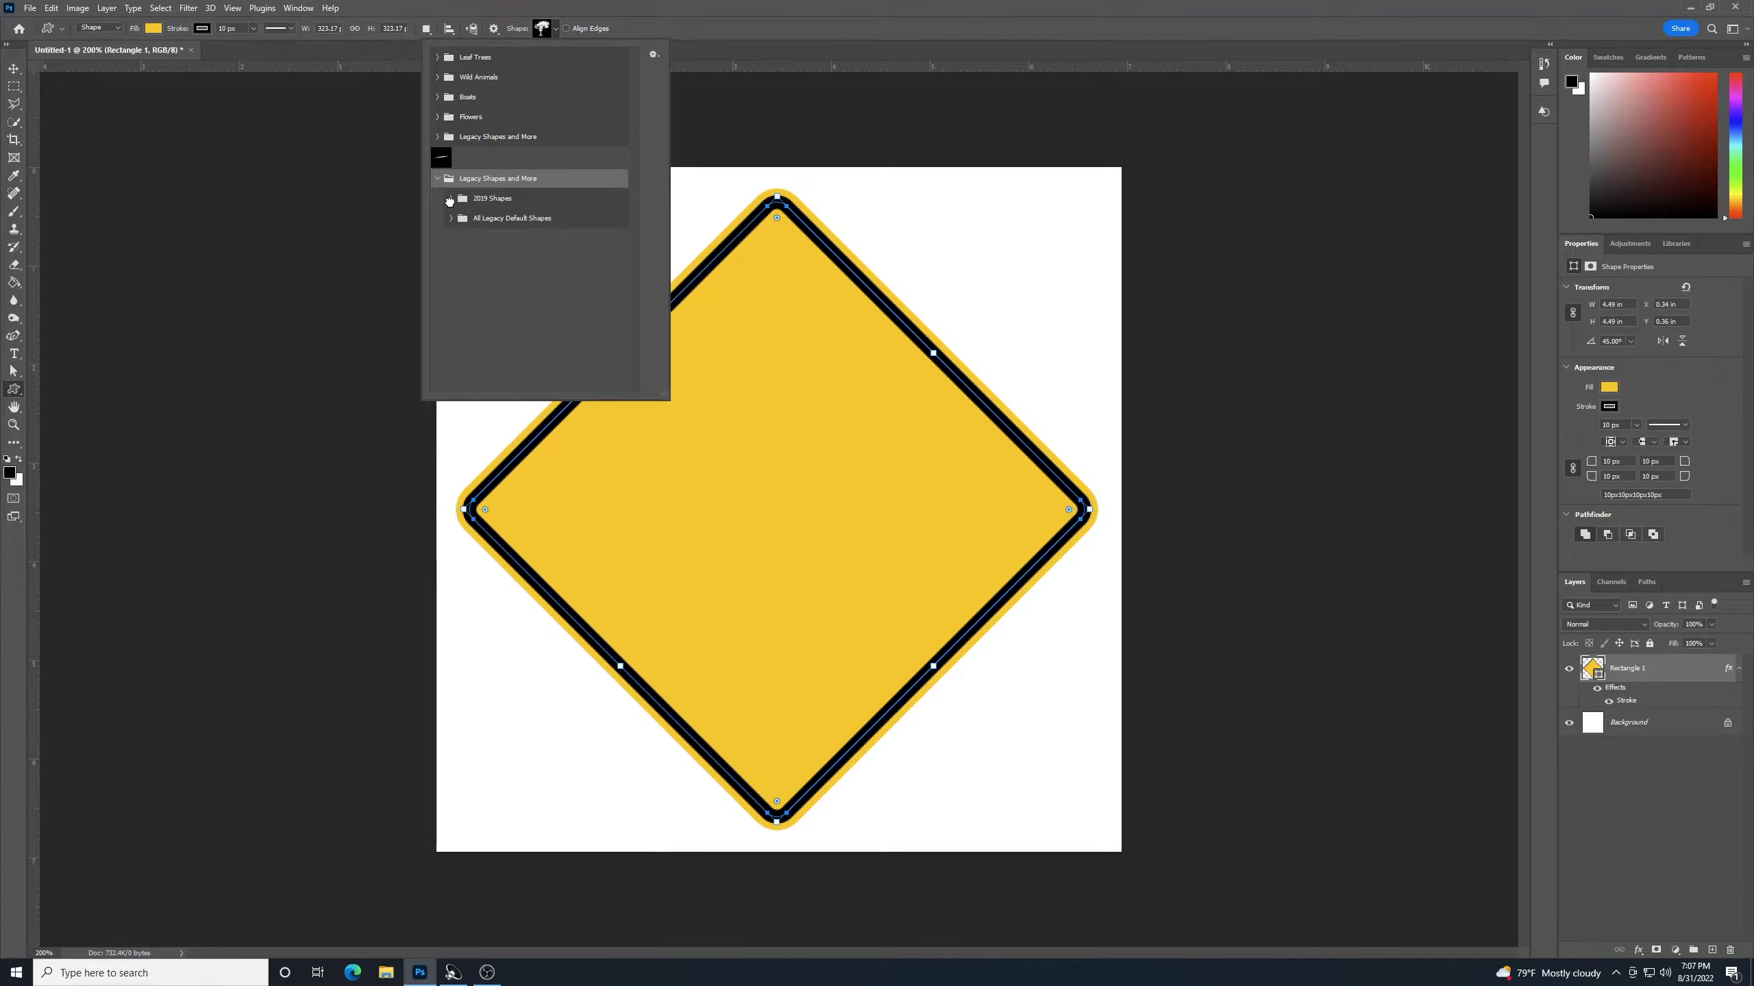
# Step: Expand the 2019 Shapes folder and scroll down to open the Dinosaurs set
pyautogui.click(451, 198)
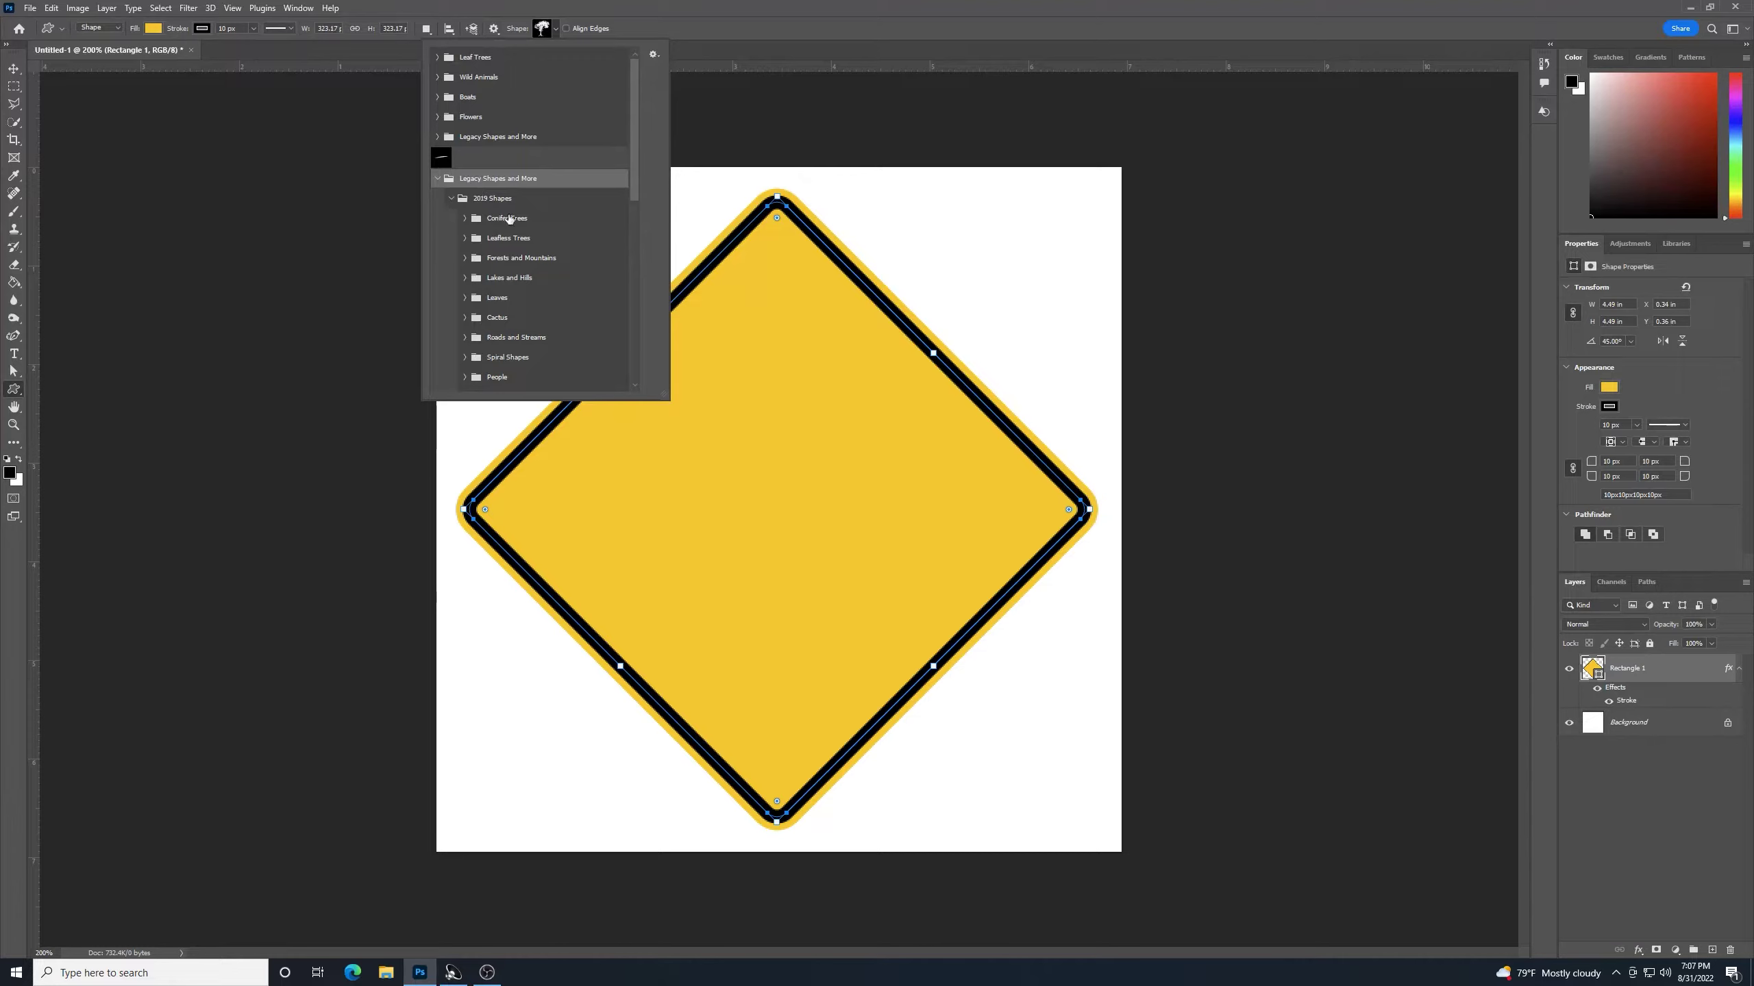
pyautogui.scroll(-3, 577, 222)
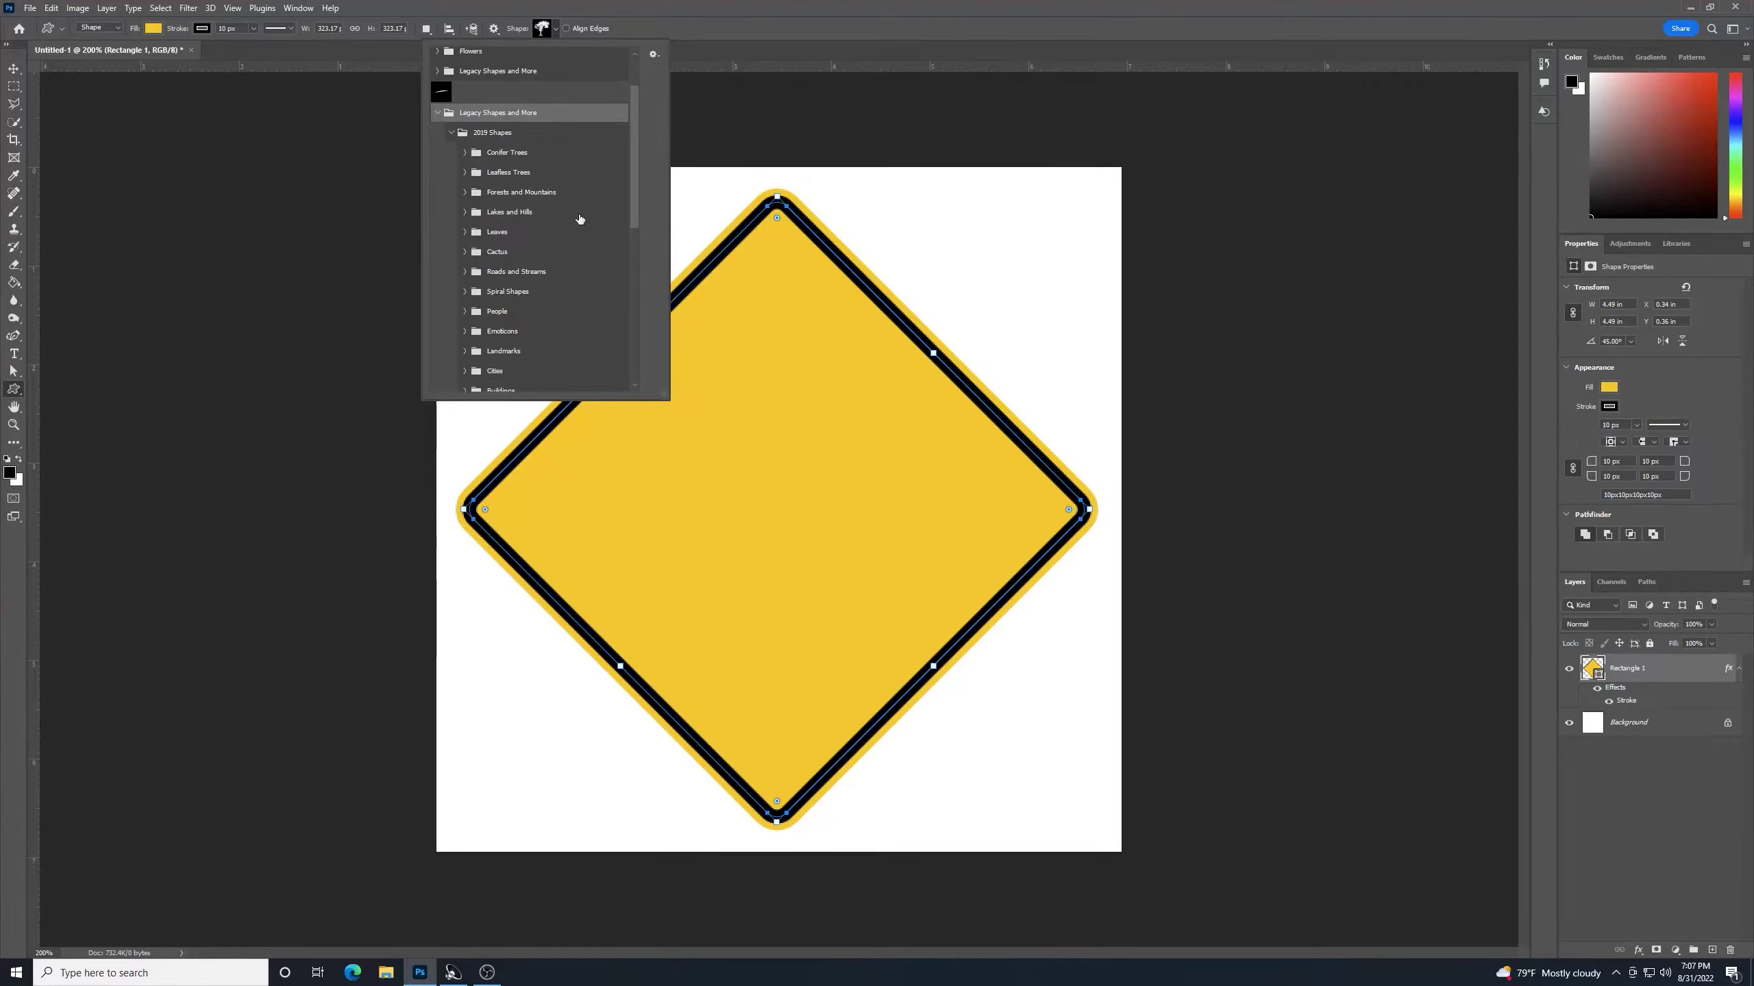
pyautogui.scroll(-6, 577, 219)
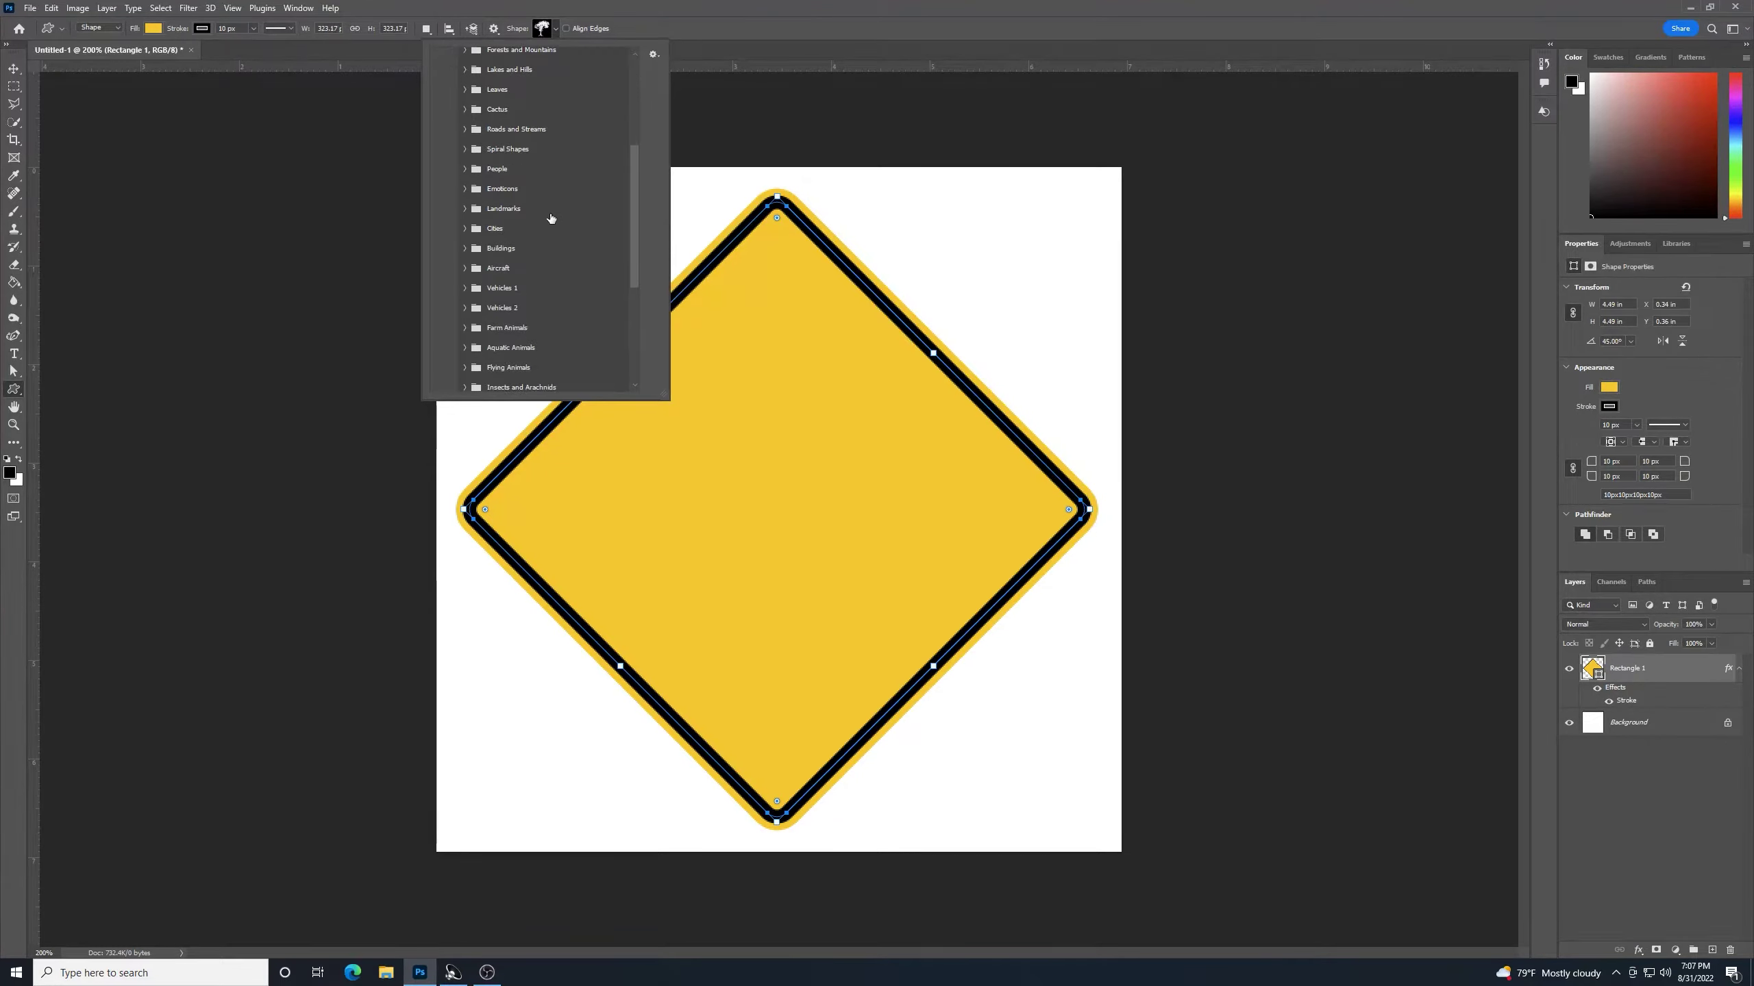
pyautogui.scroll(-2, 551, 219)
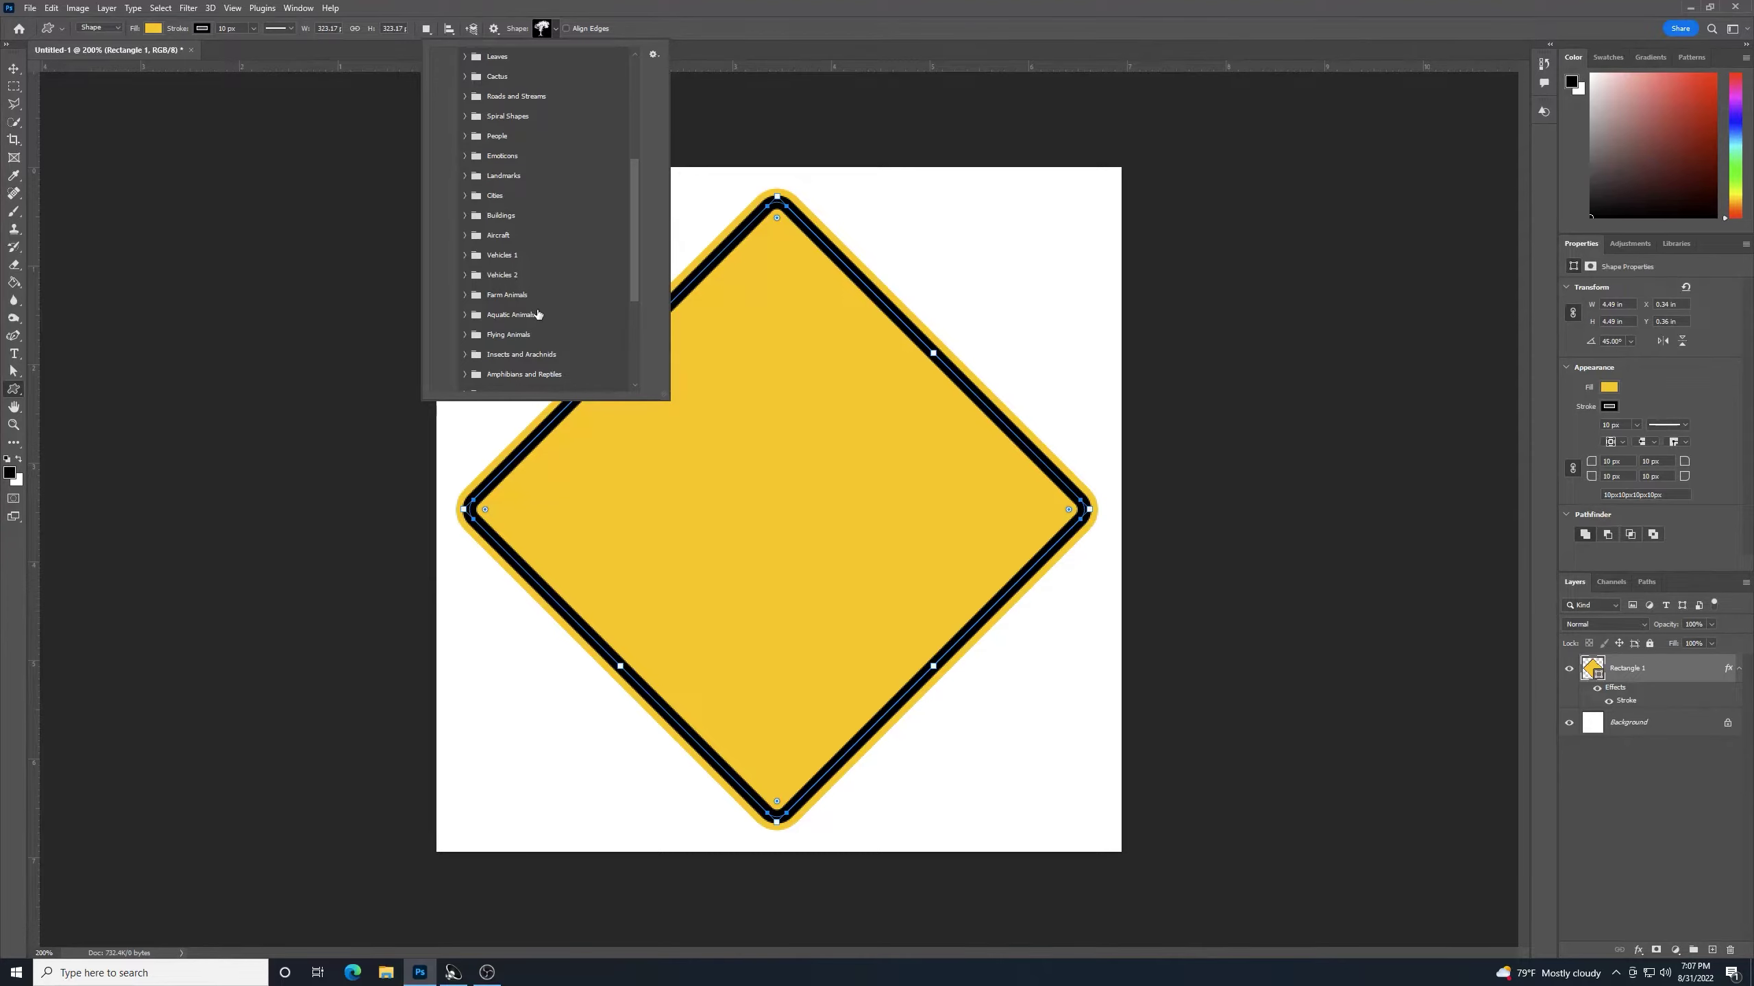
pyautogui.scroll(-1, 547, 313)
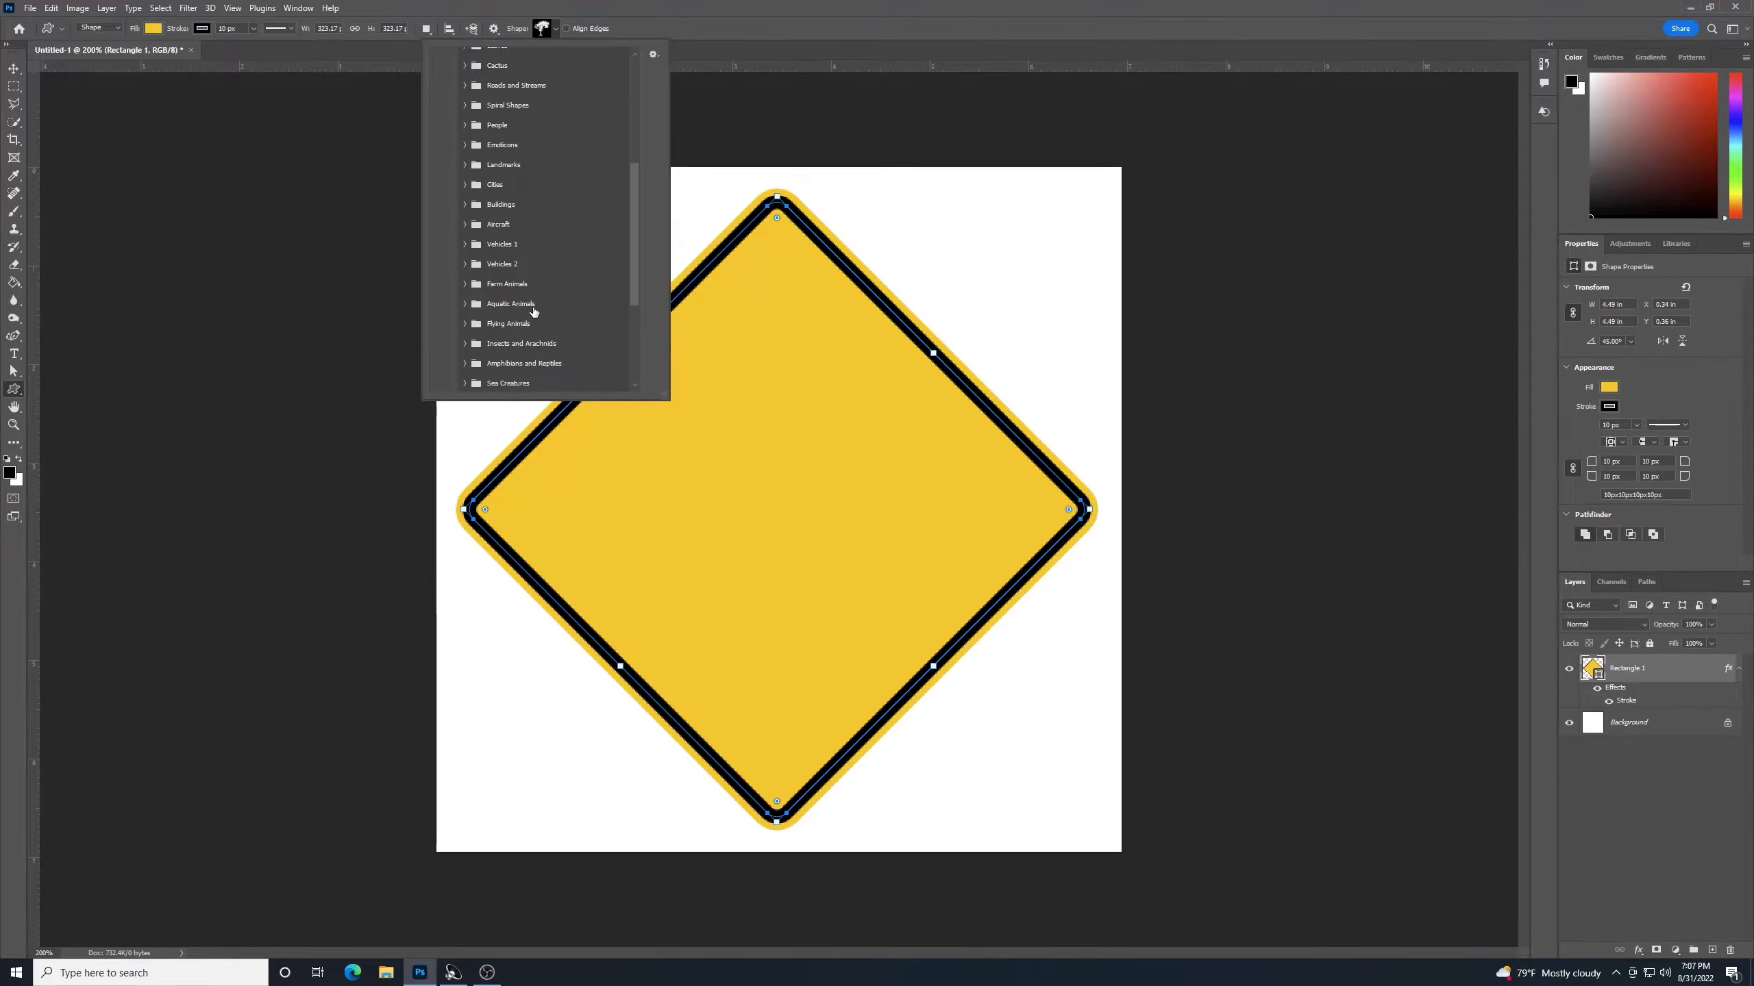
pyautogui.scroll(-4, 533, 309)
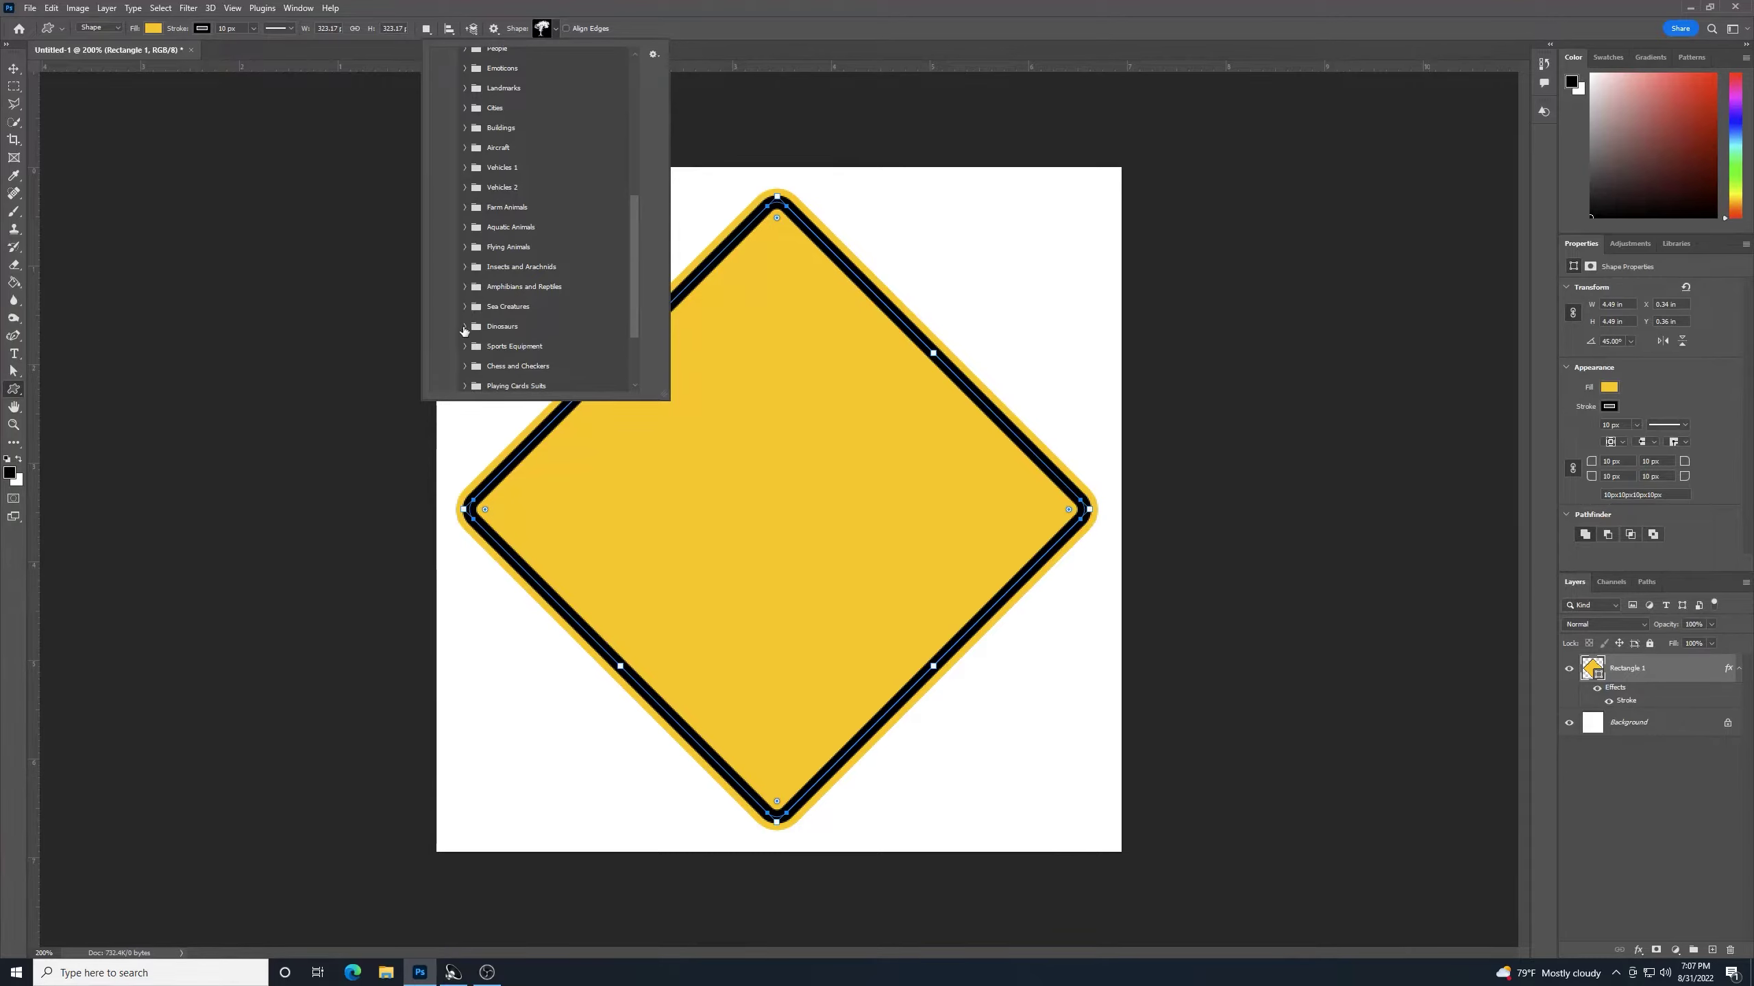
pyautogui.click(464, 328)
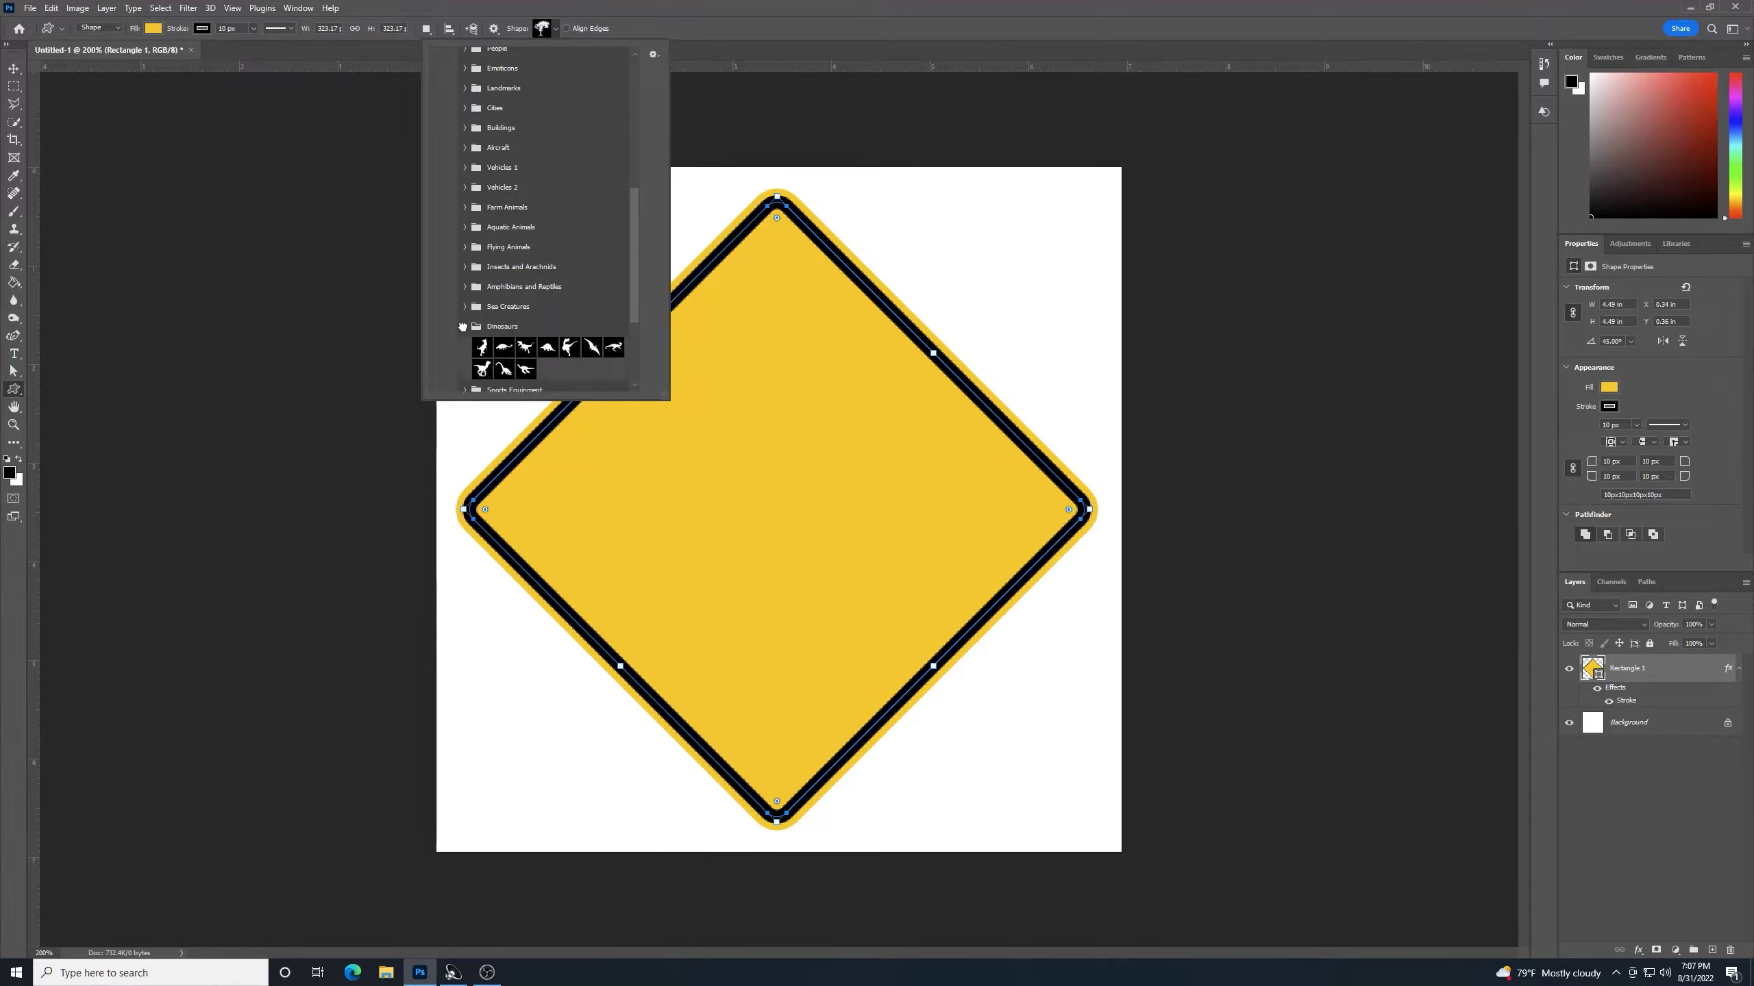
pyautogui.click(481, 371)
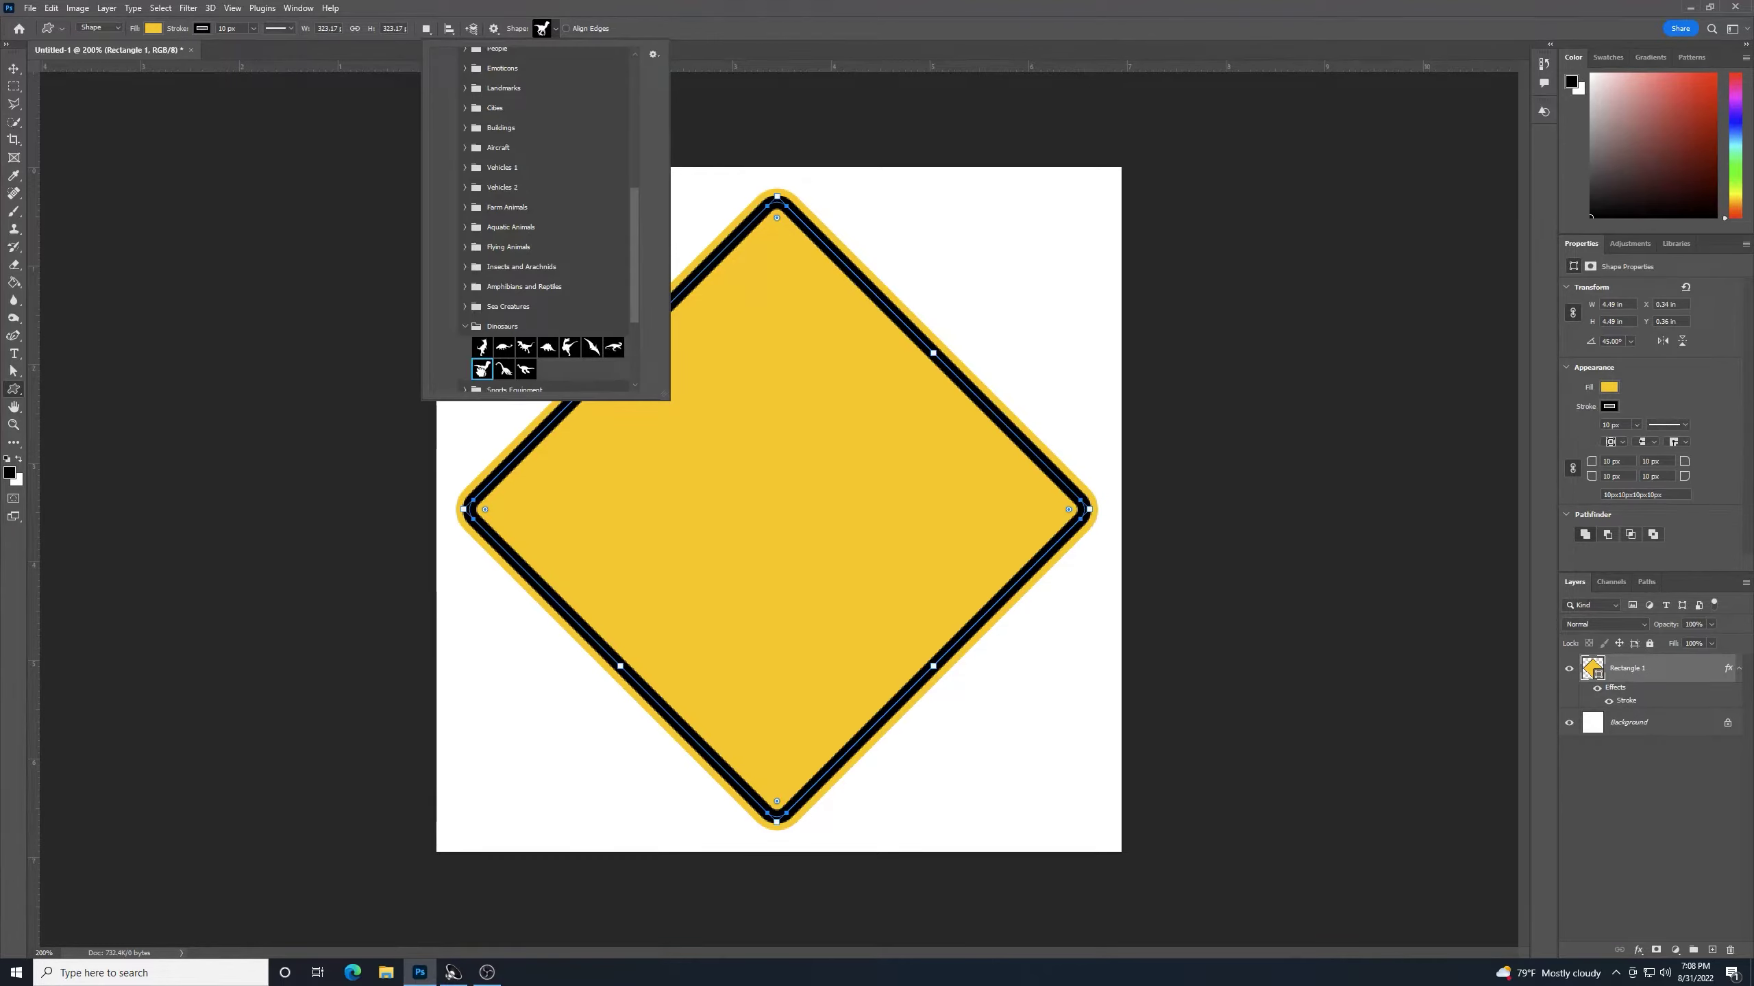
pyautogui.click(720, 325)
pyautogui.moveTo(720, 324)
pyautogui.mouseDown()
pyautogui.moveTo(851, 517)
pyautogui.moveTo(959, 736)
pyautogui.moveTo(1080, 797)
pyautogui.mouseUp()
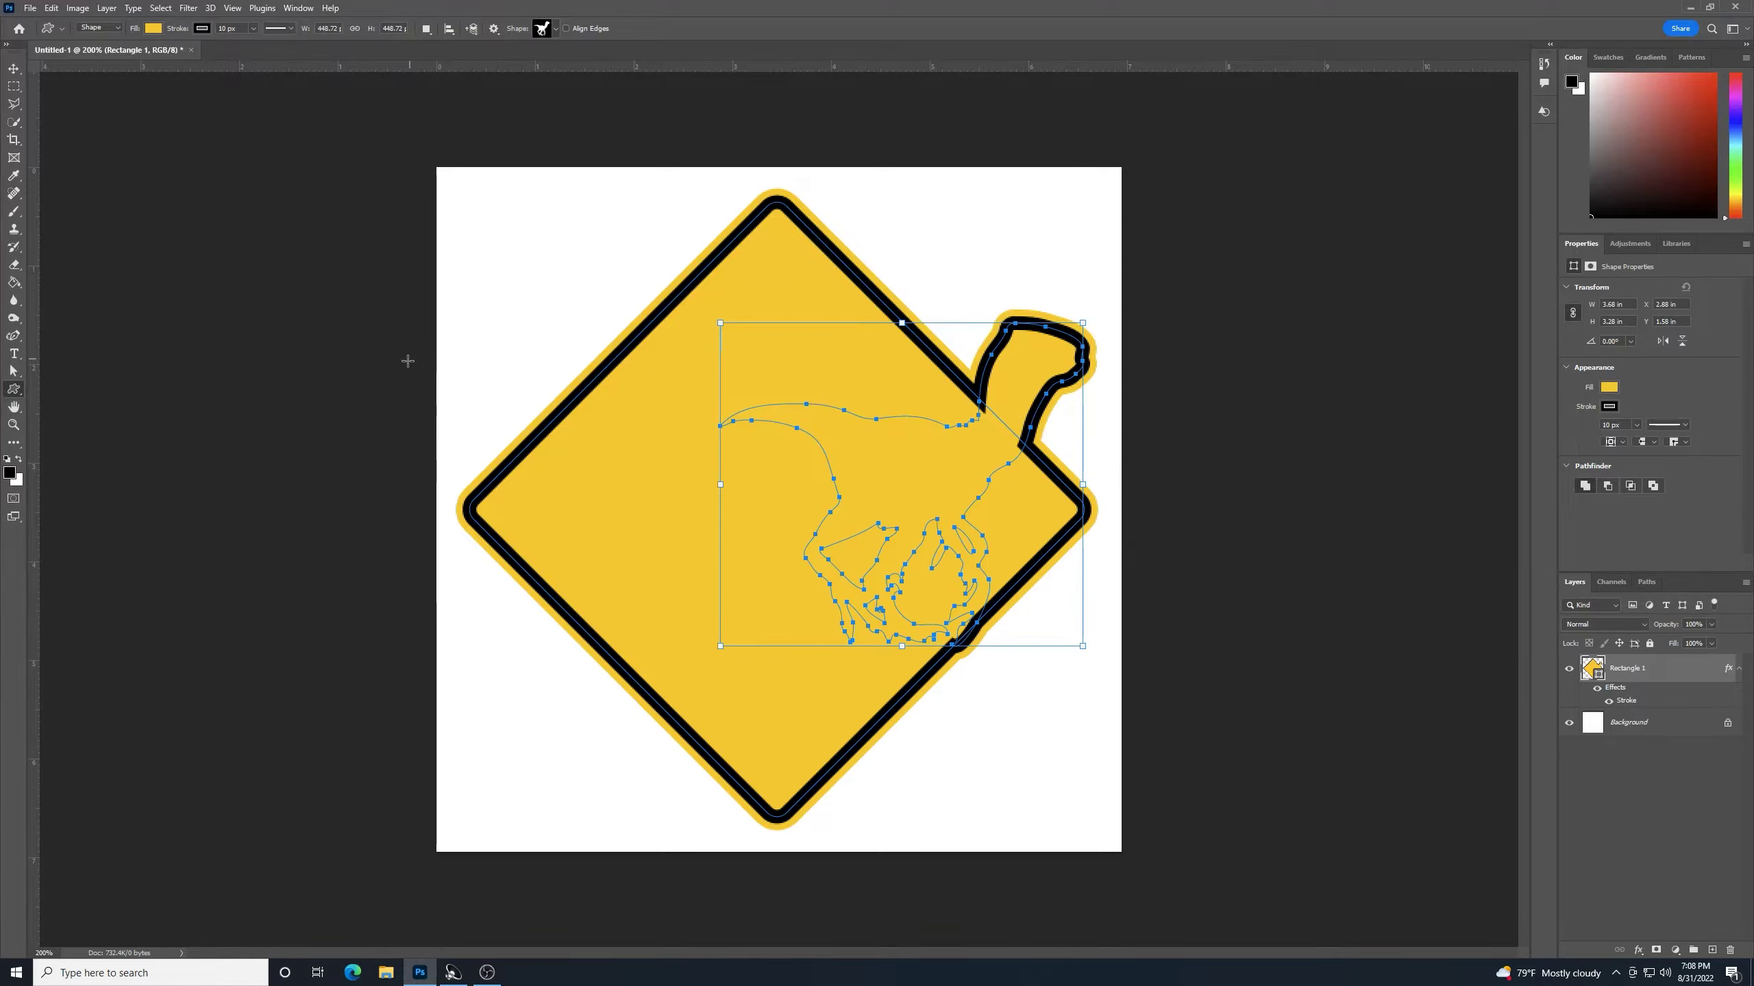
pyautogui.hotkey('ctrl', 'z')
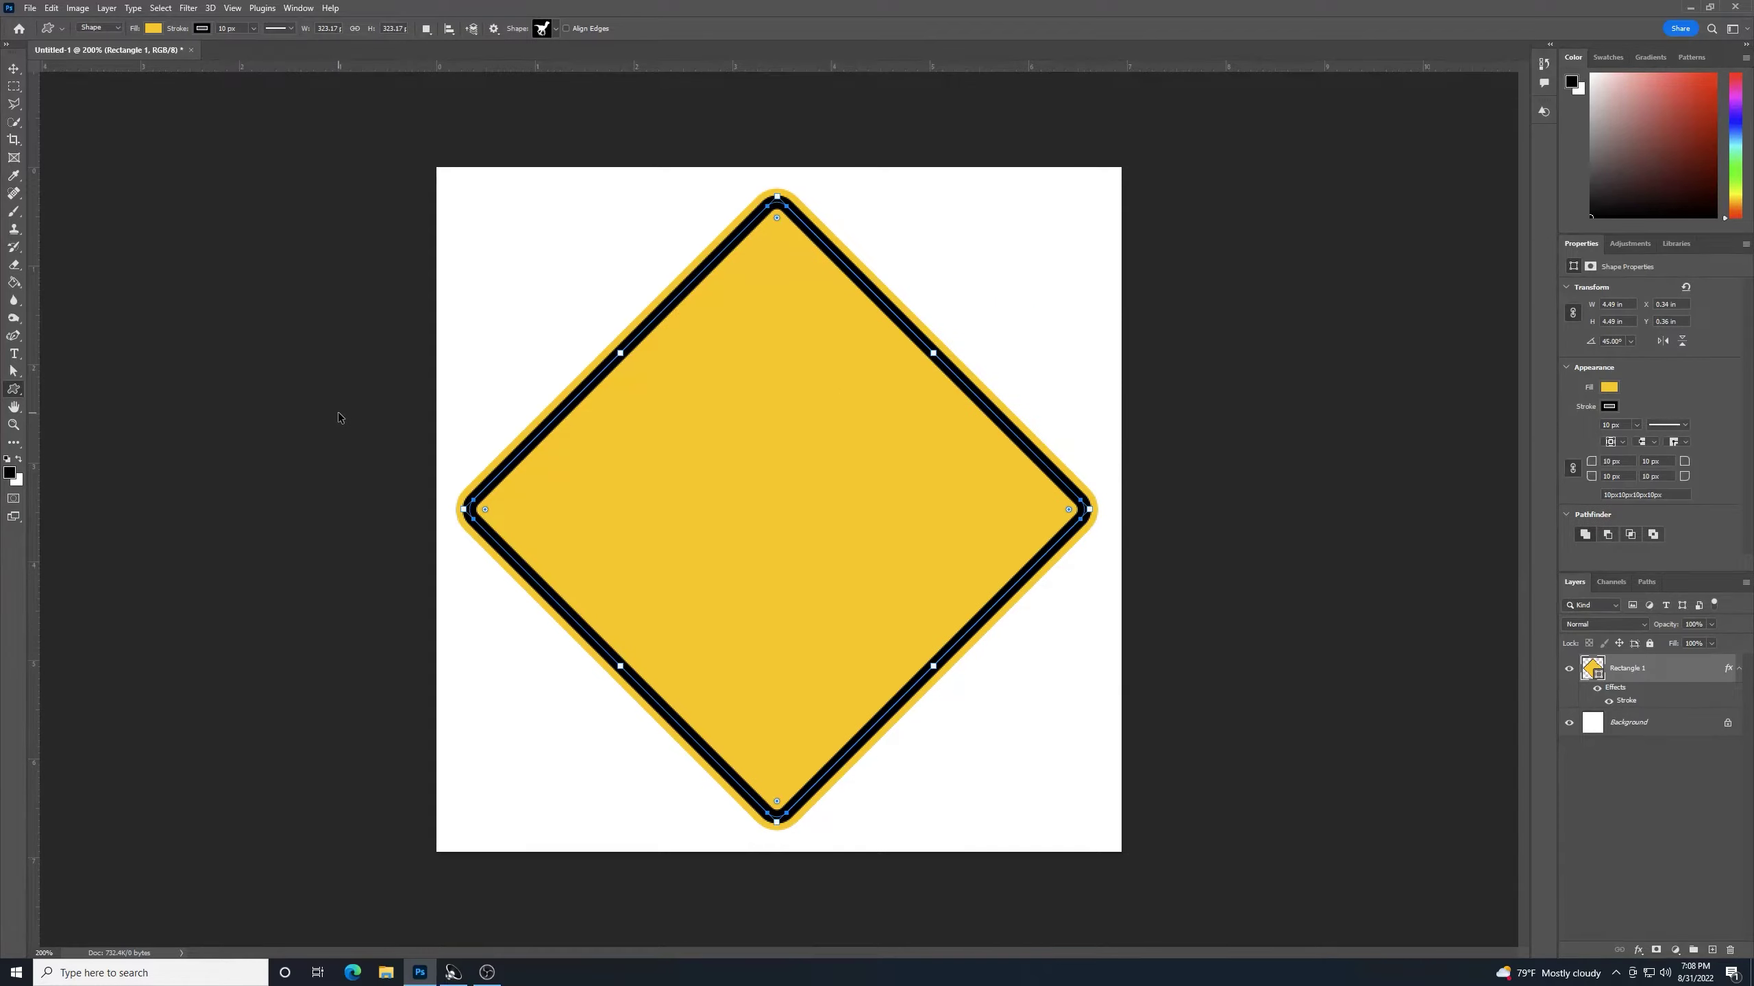
# Step: On a new layer, draw the chosen raptor shape as a black silhouette in the diamond's centre
pyautogui.click(1710, 951)
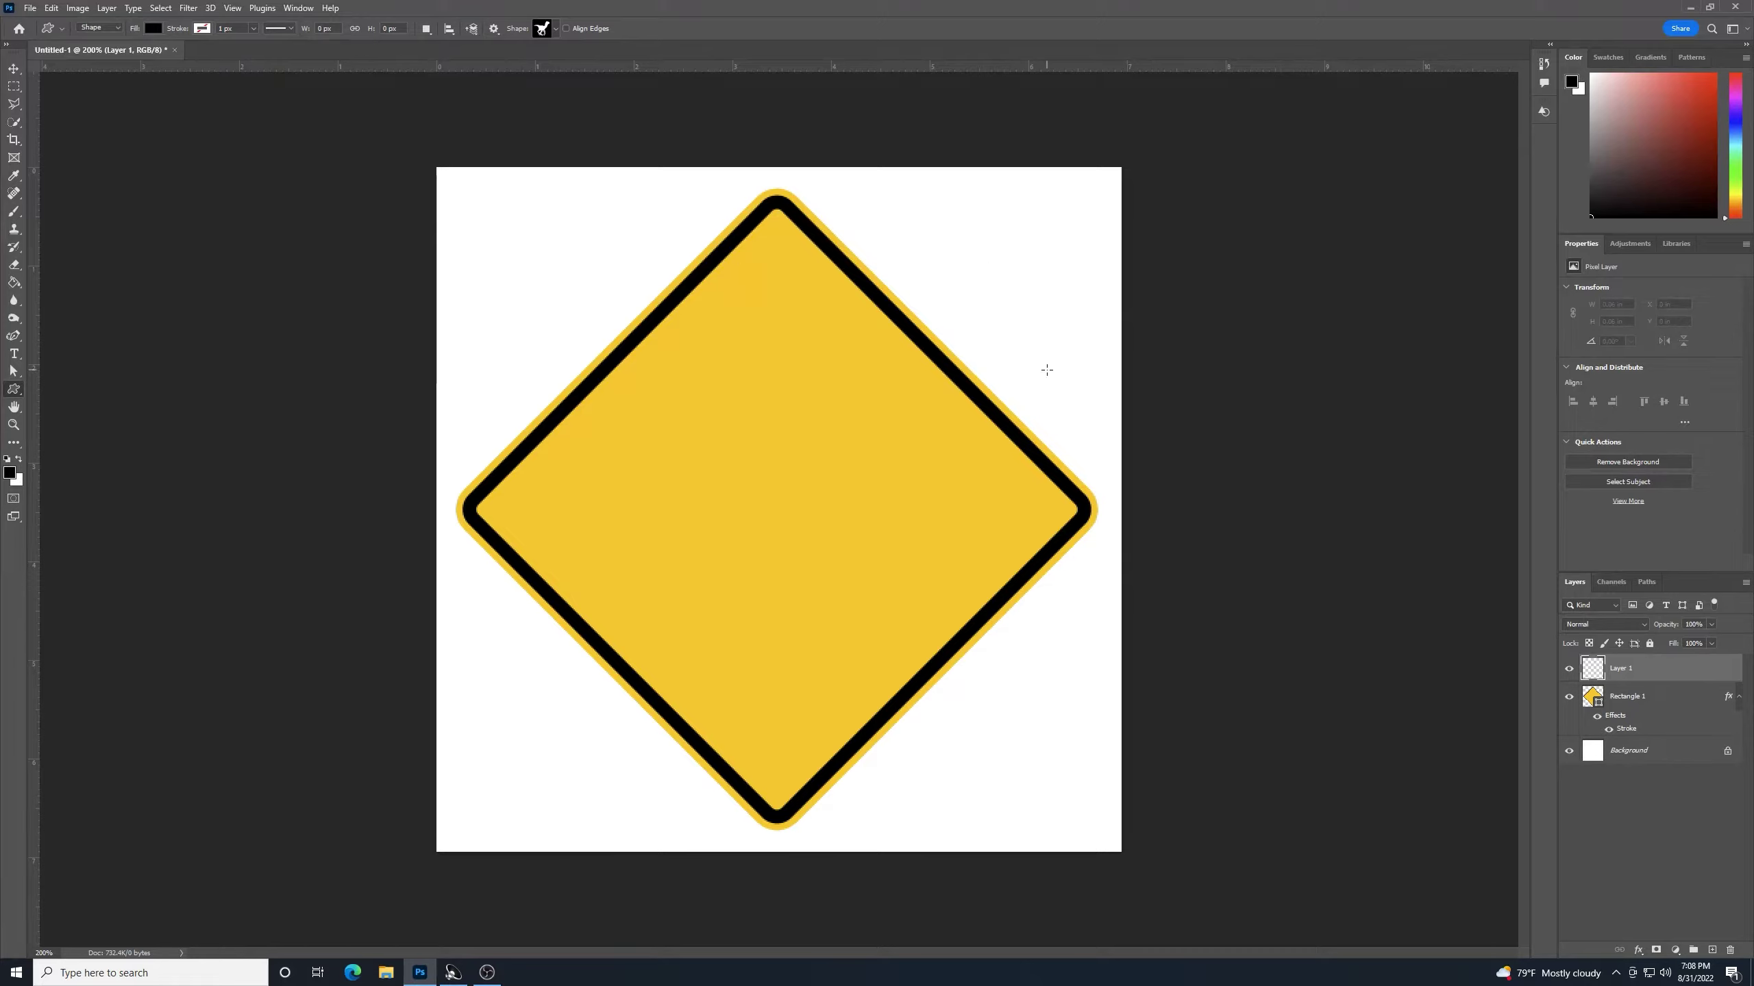
pyautogui.click(555, 29)
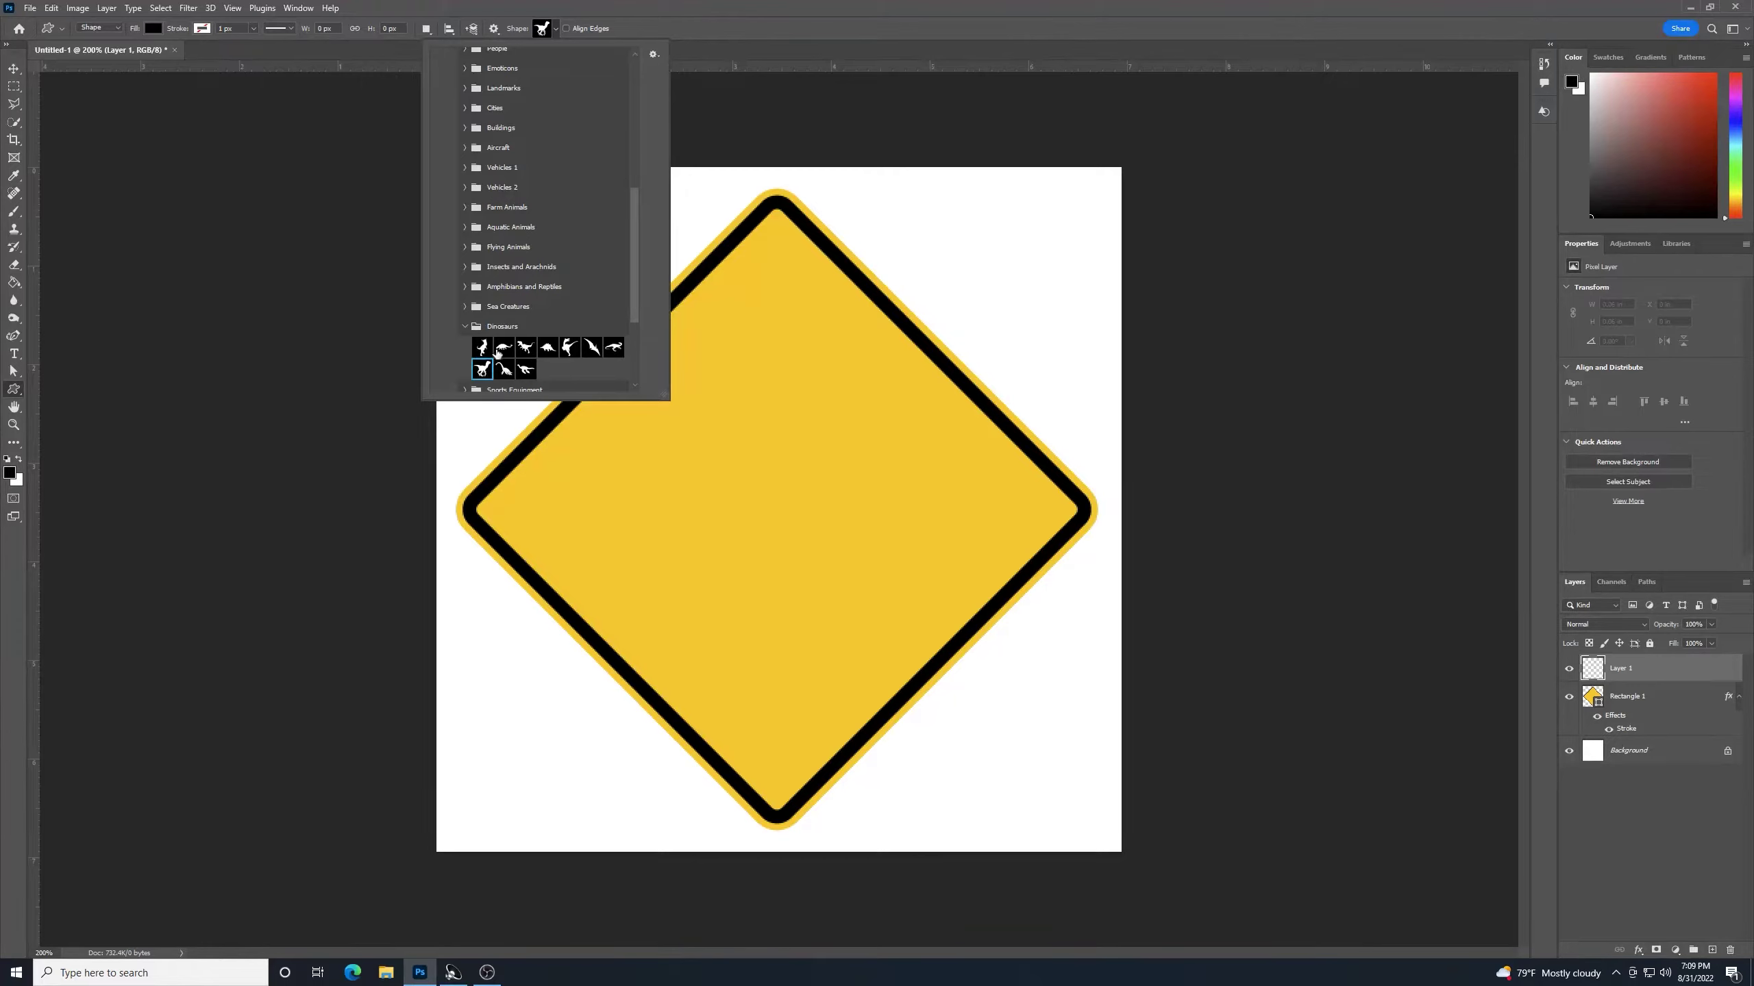
pyautogui.click(732, 26)
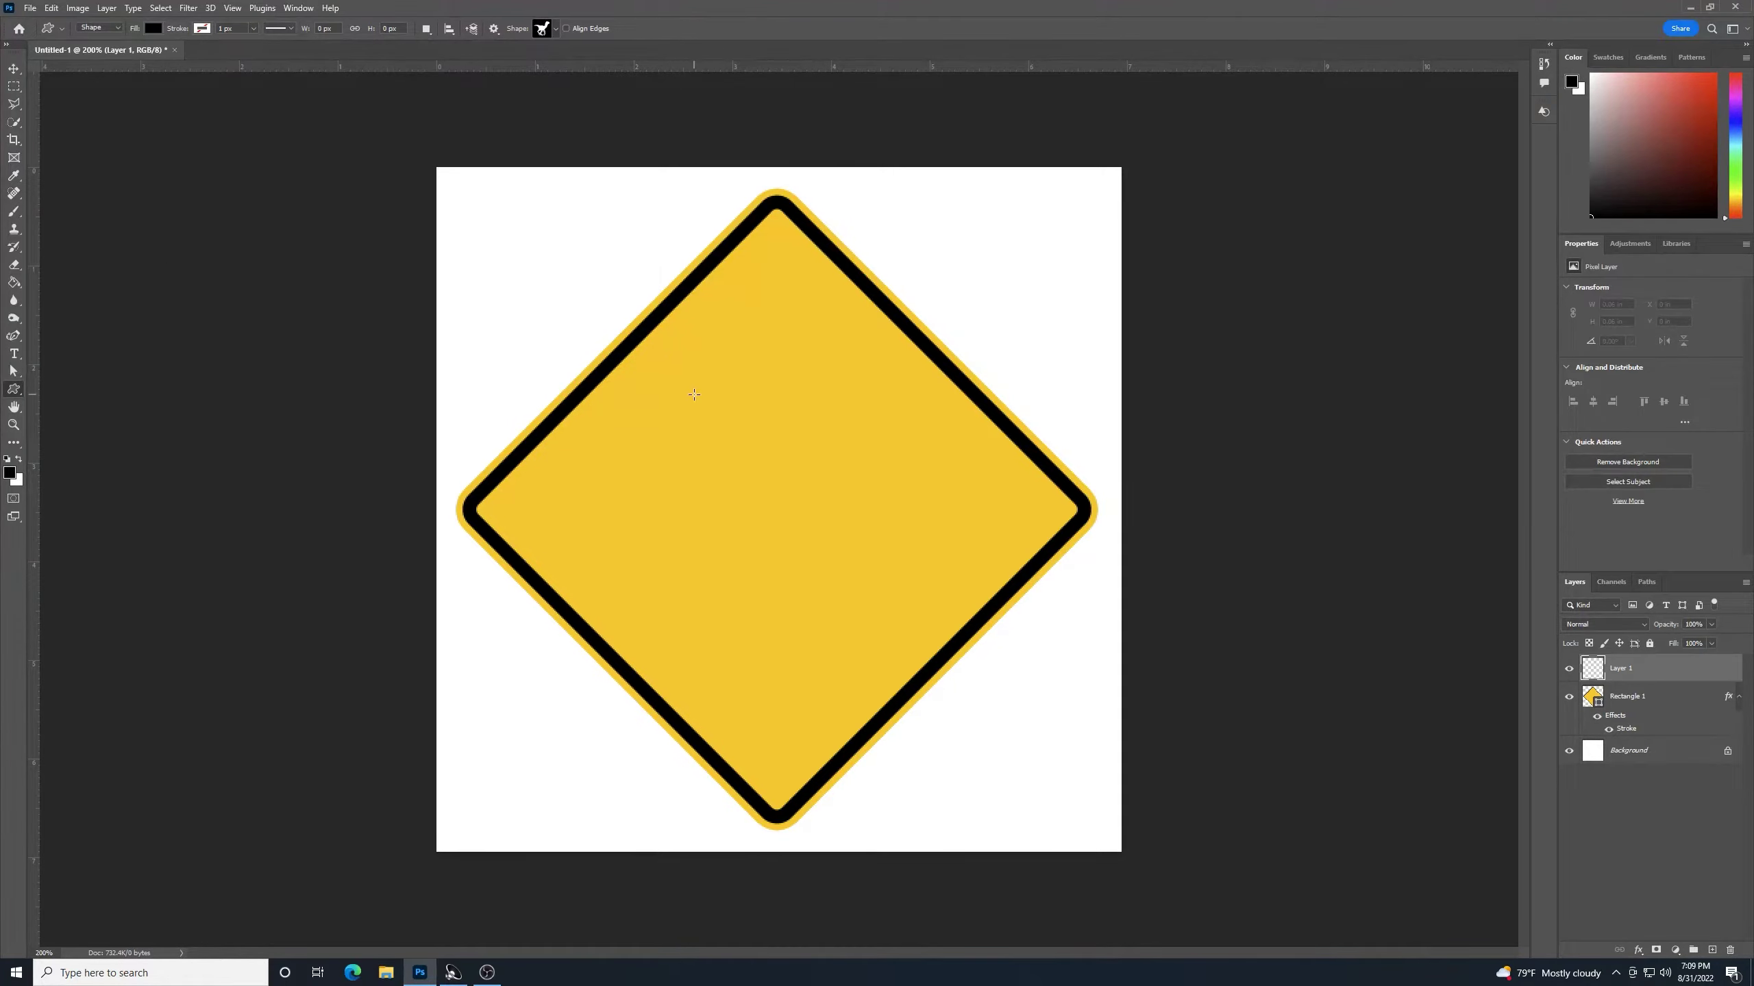
pyautogui.moveTo(644, 364); pyautogui.dragTo(943, 773)
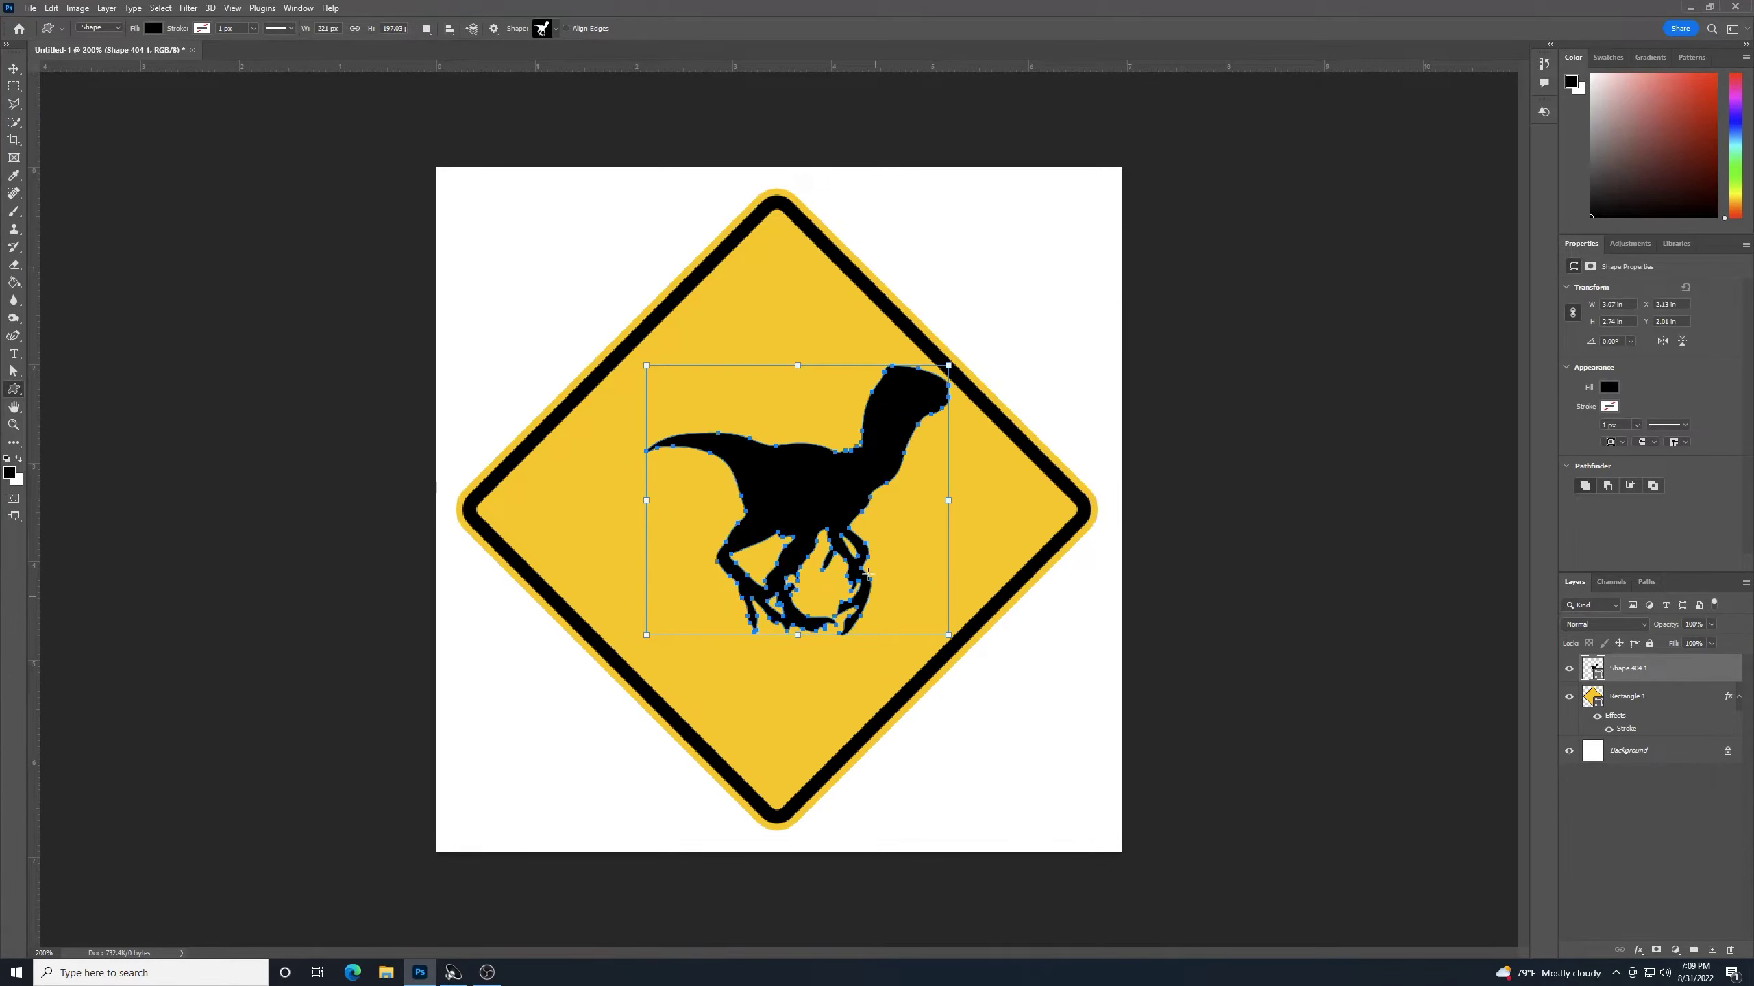
# Step: Move the raptor silhouette up and left so it sits centred in the diamond
pyautogui.click(14, 72)
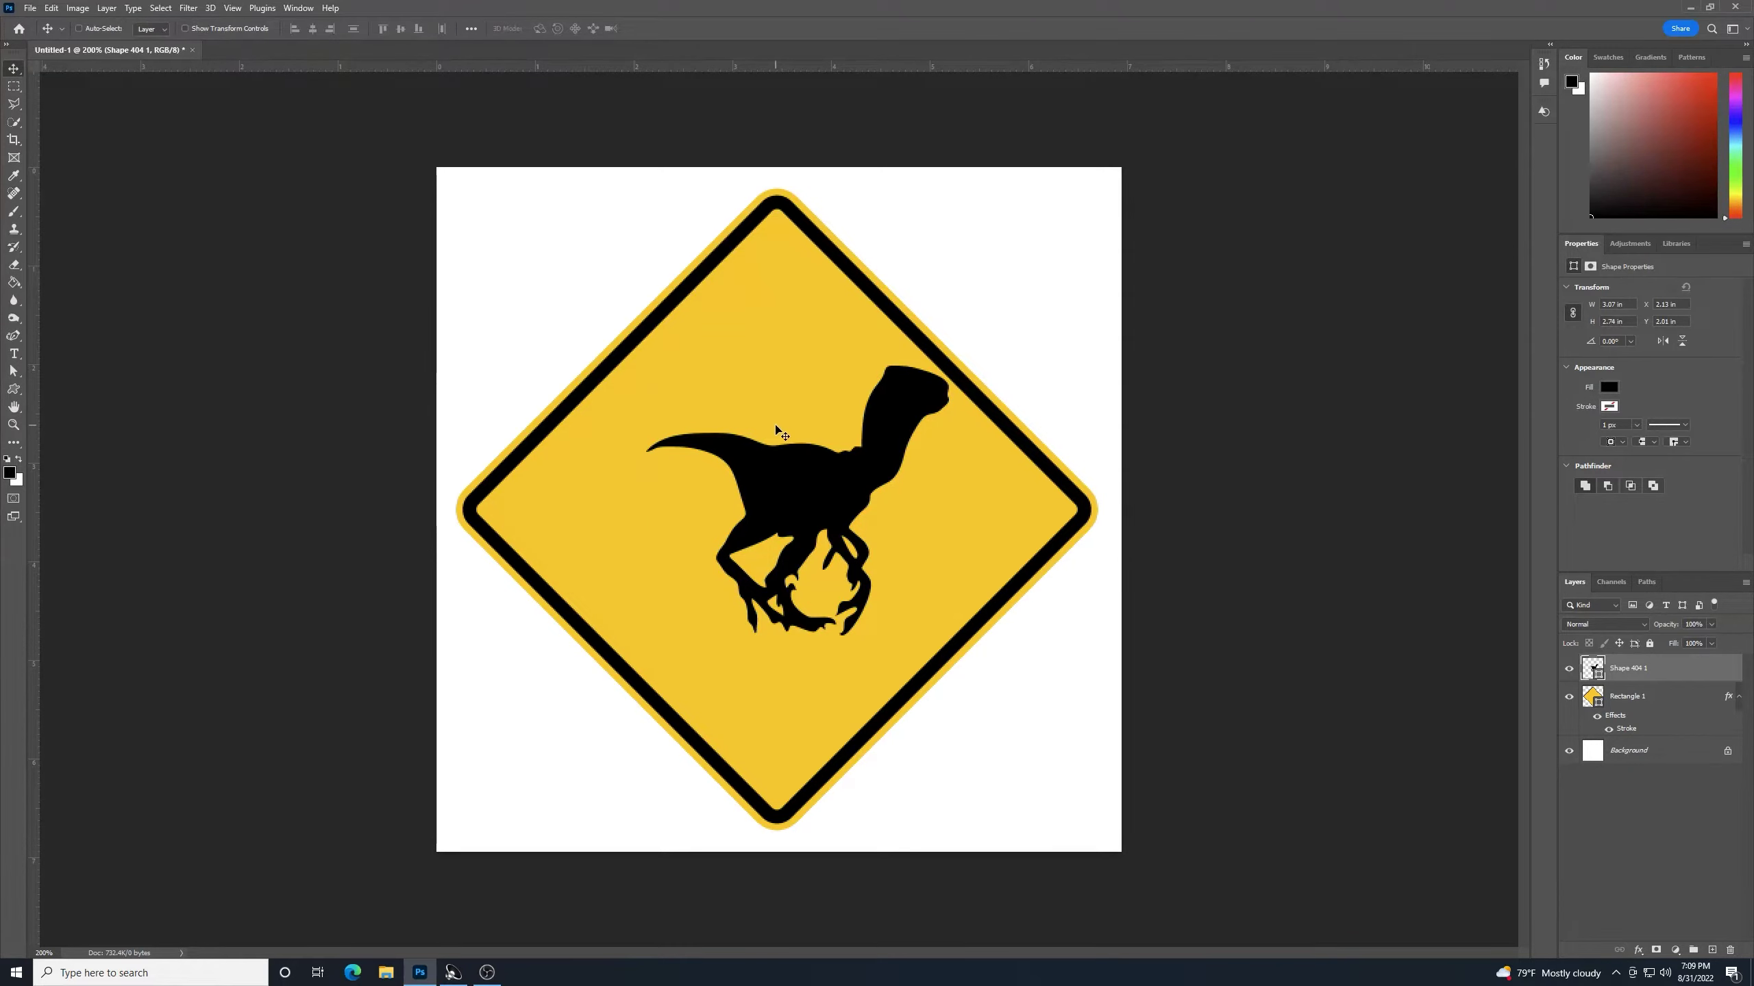
pyautogui.moveTo(780, 466)
pyautogui.mouseDown()
pyautogui.moveTo(721, 425)
pyautogui.moveTo(812, 468)
pyautogui.moveTo(795, 467)
pyautogui.mouseUp()
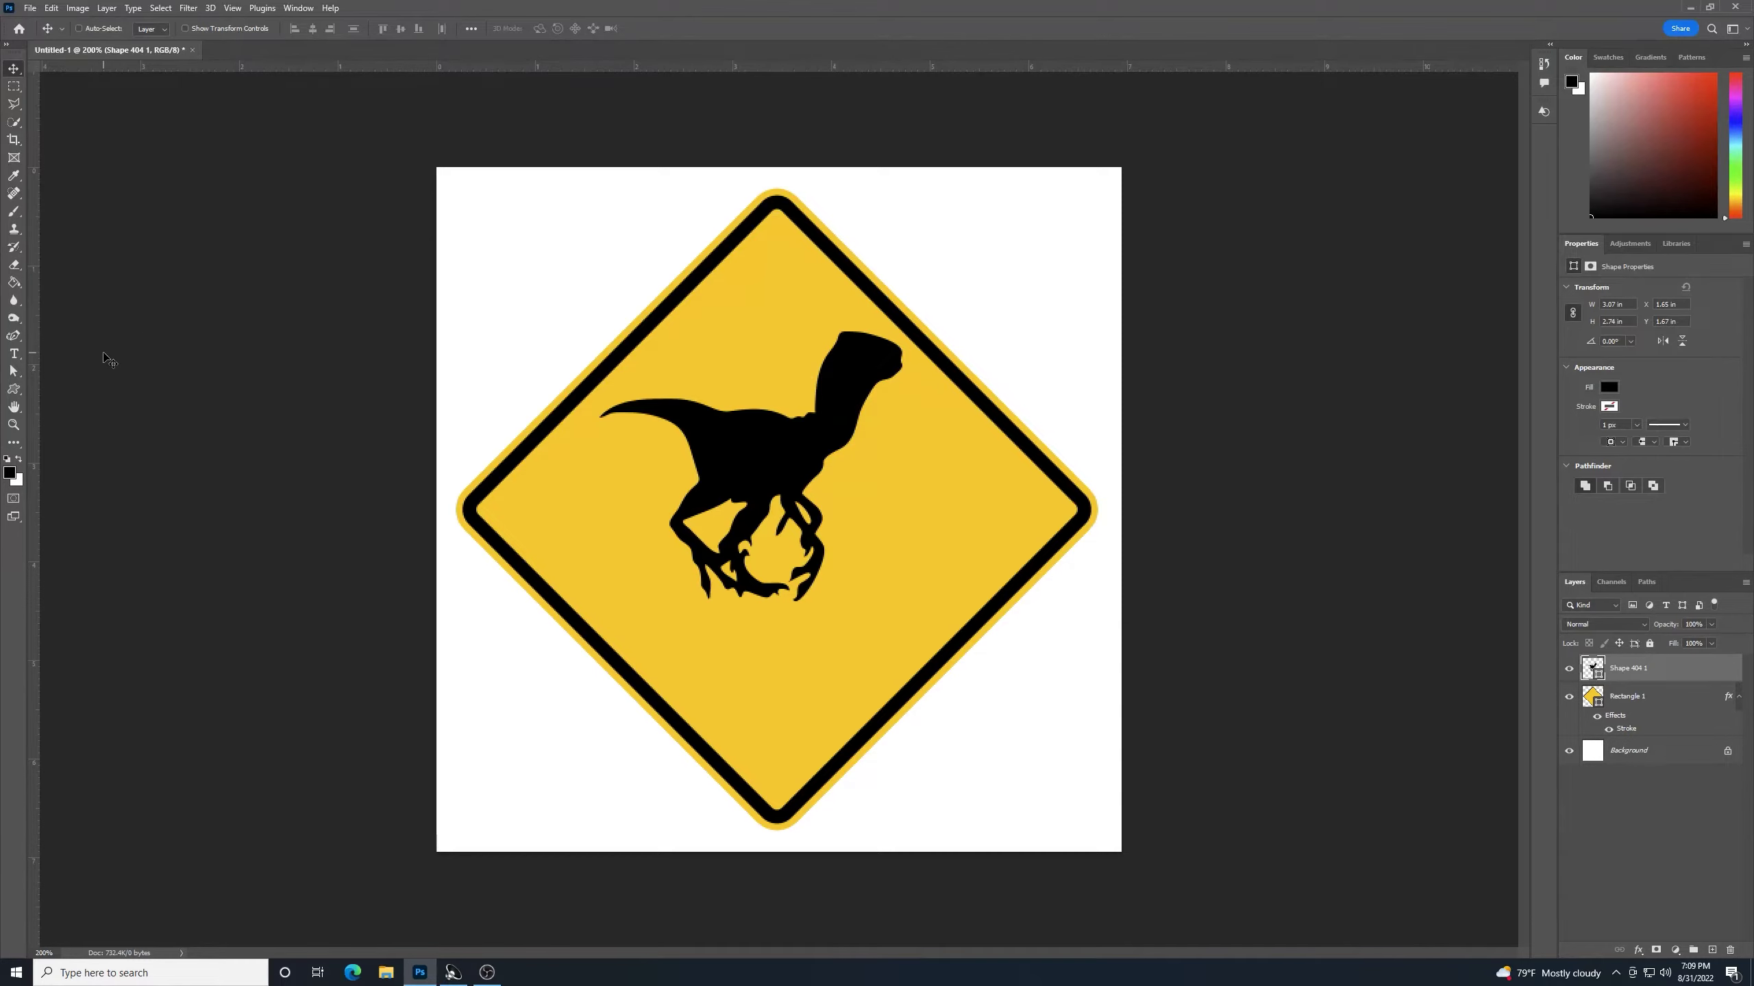
# Step: Place a horizontal placeholder text layer on the lower part of the canvas
pyautogui.click(14, 353)
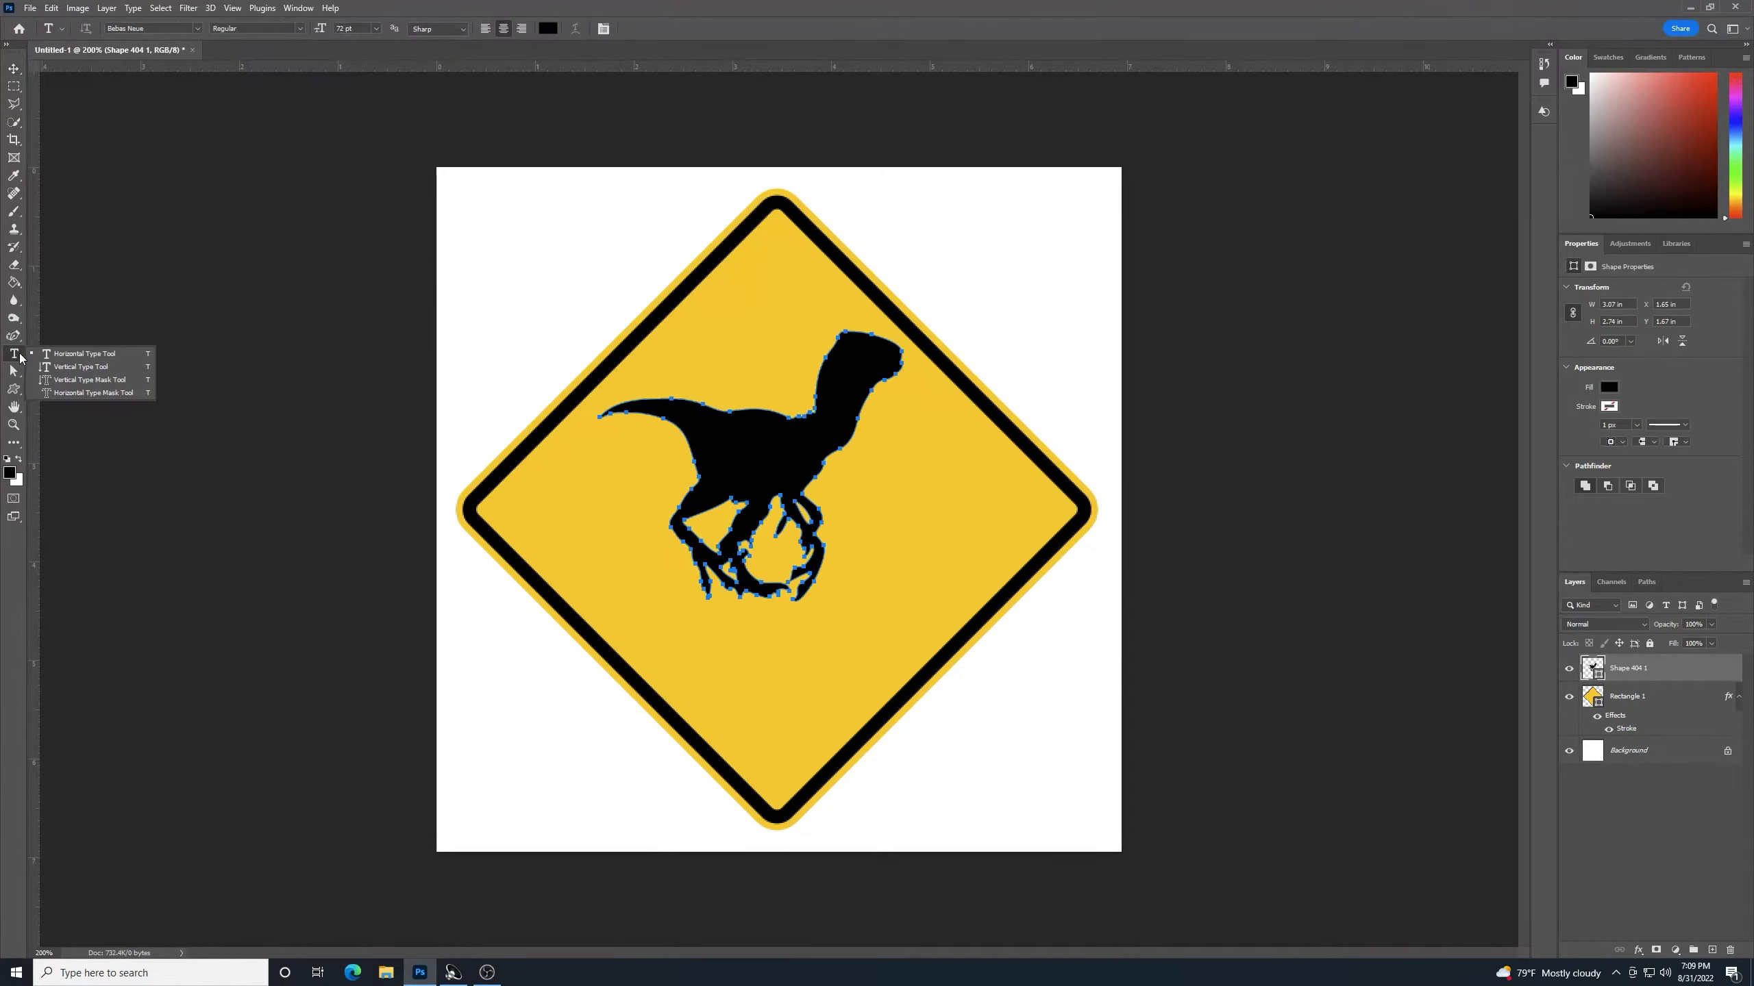
pyautogui.click(58, 353)
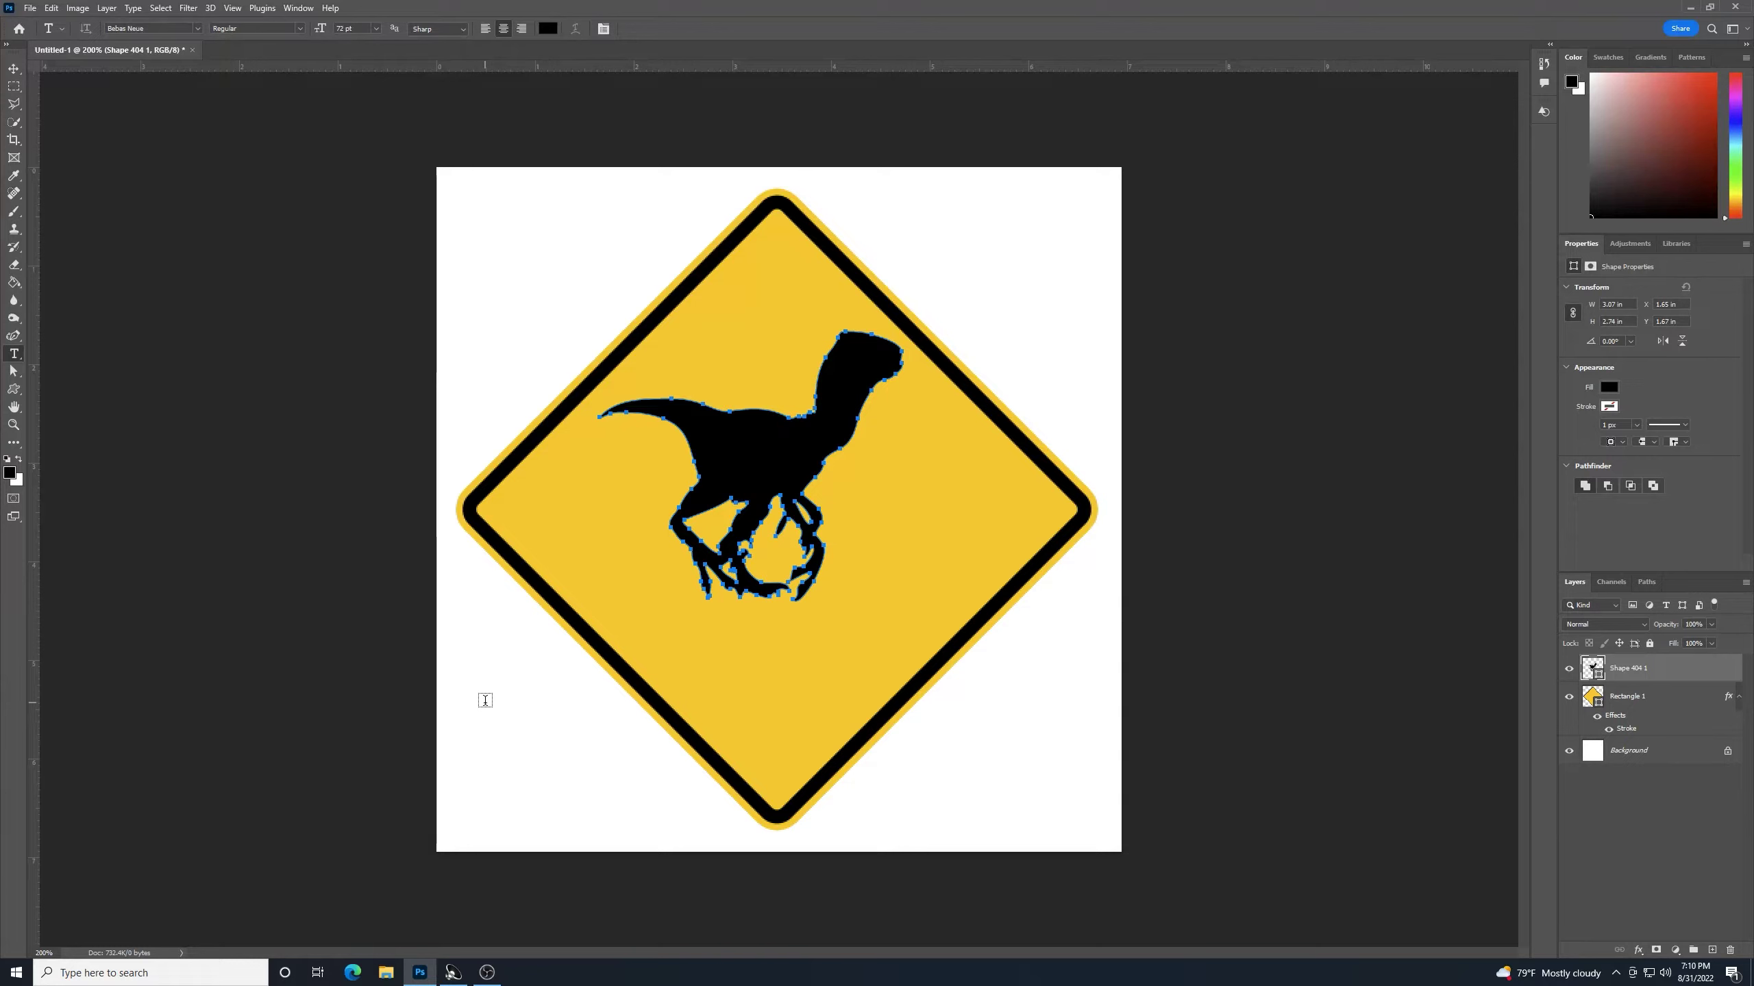
pyautogui.click(486, 701)
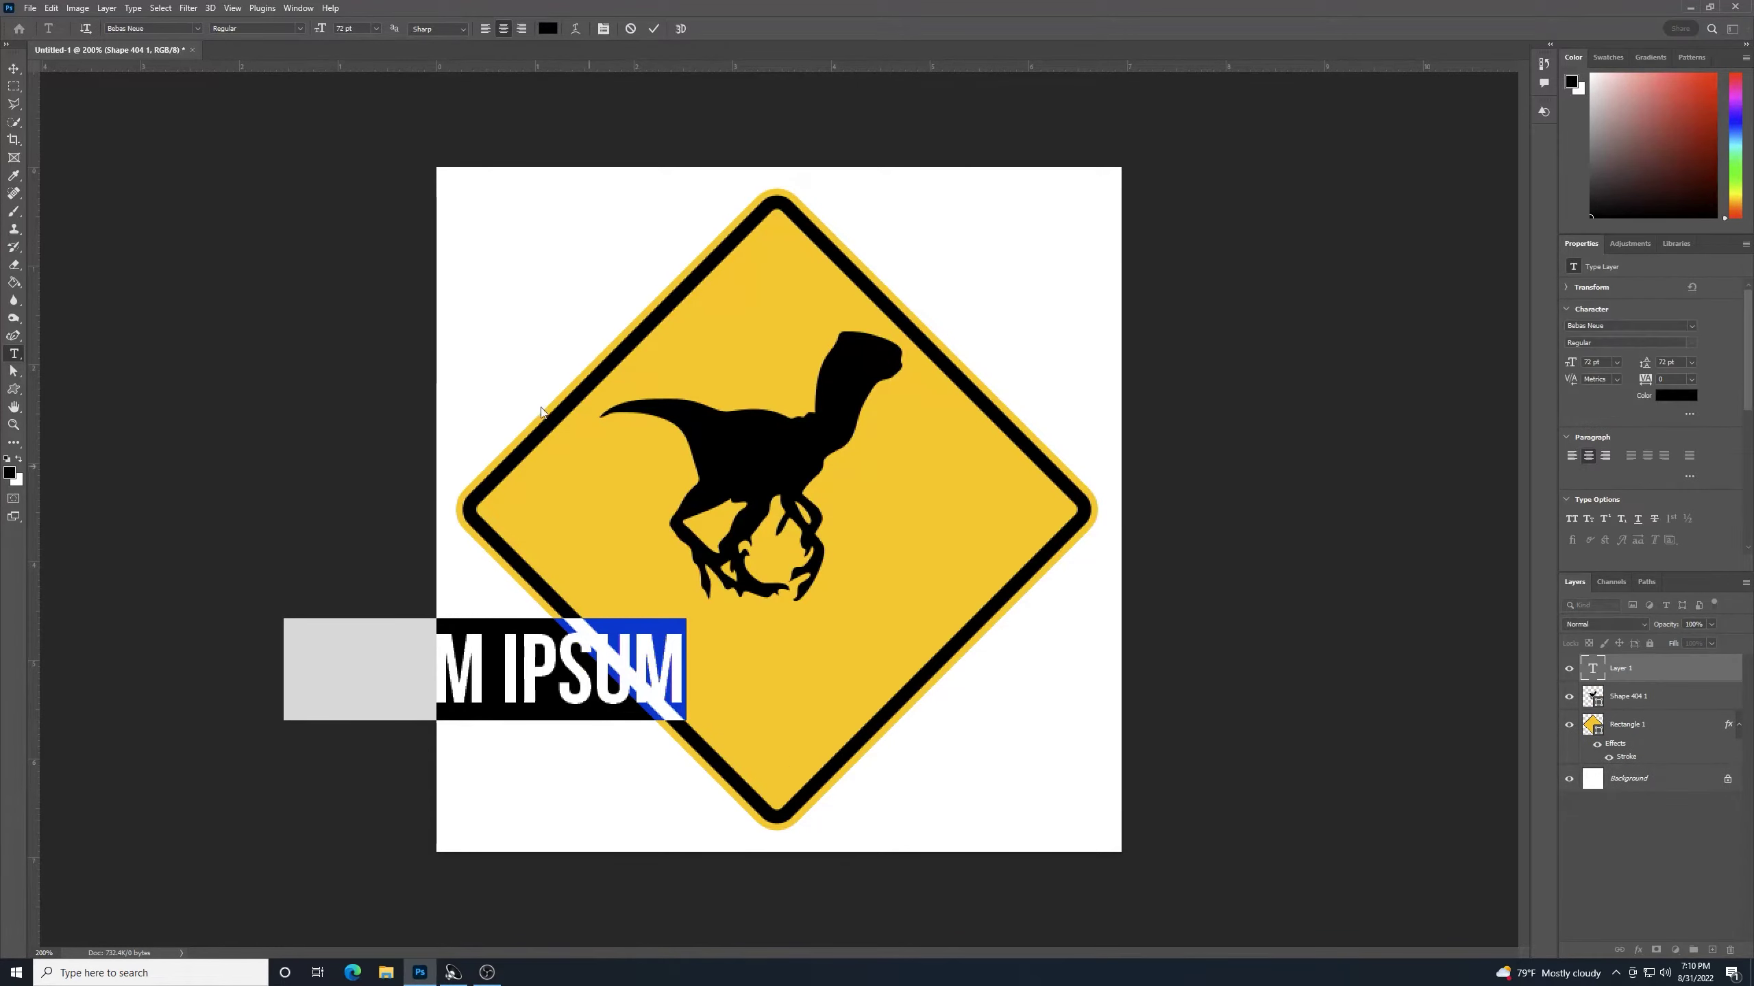
# Step: Move the LOREM IPSUM text onto the sign's lower part and select it for editing
pyautogui.click(13, 68)
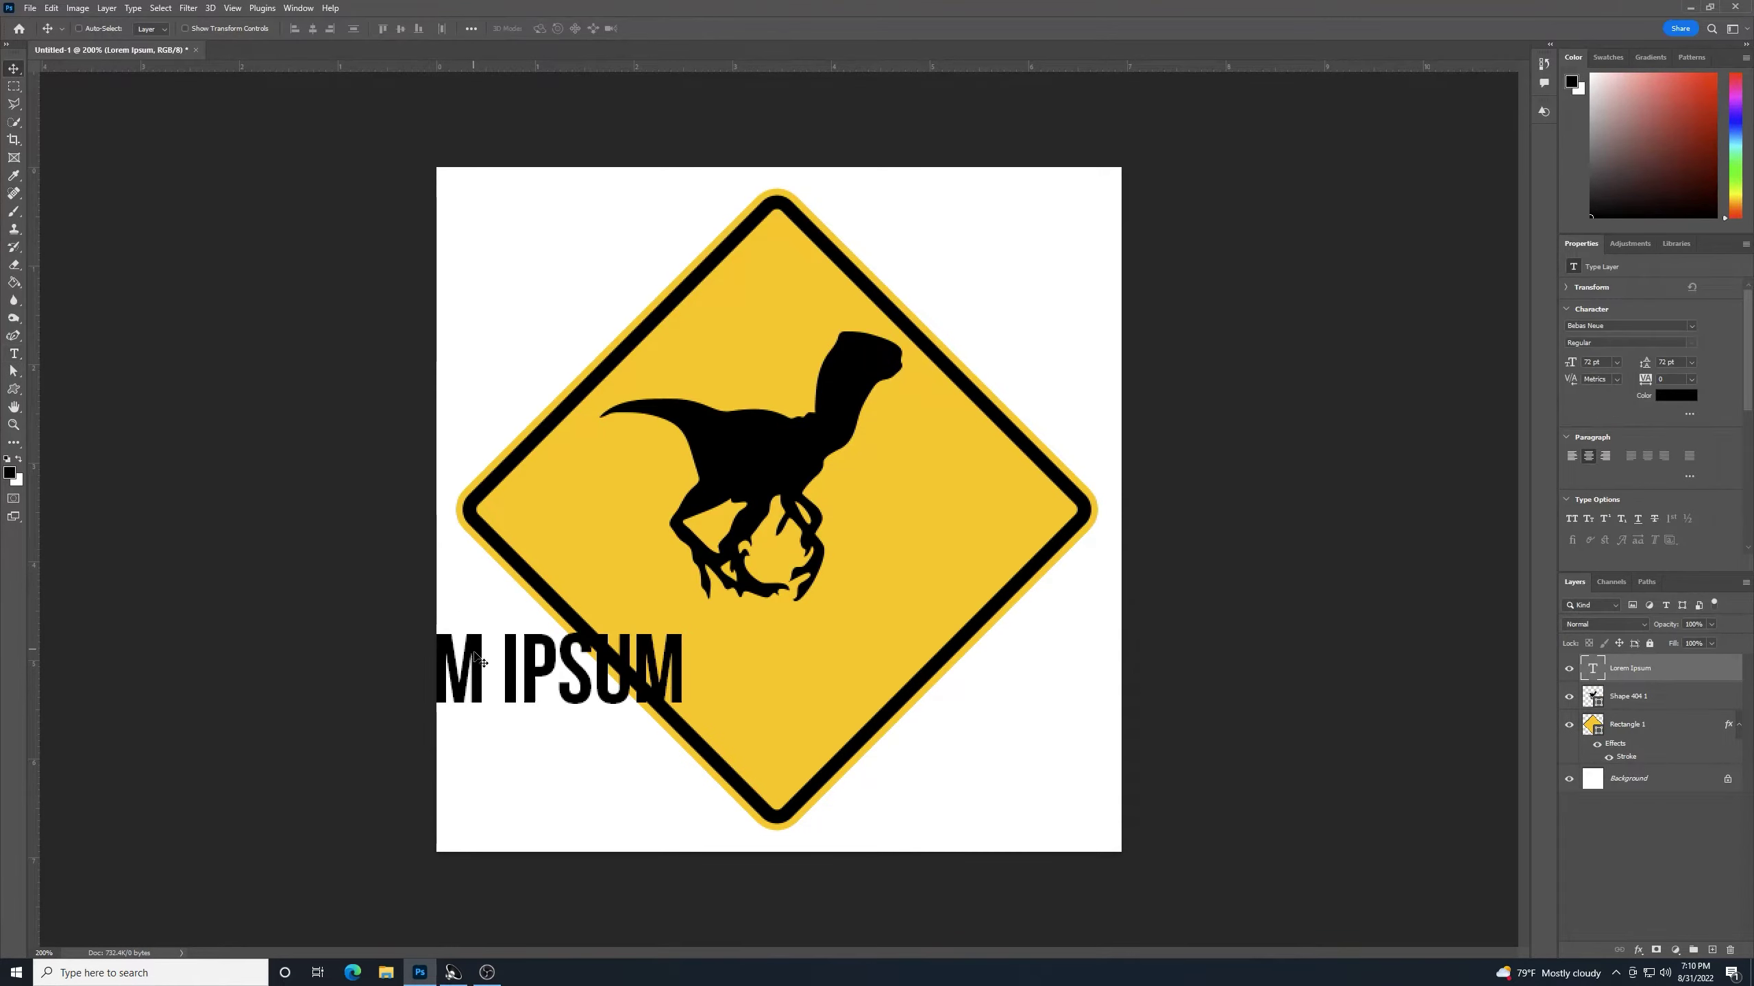
pyautogui.moveTo(478, 659); pyautogui.dragTo(703, 722)
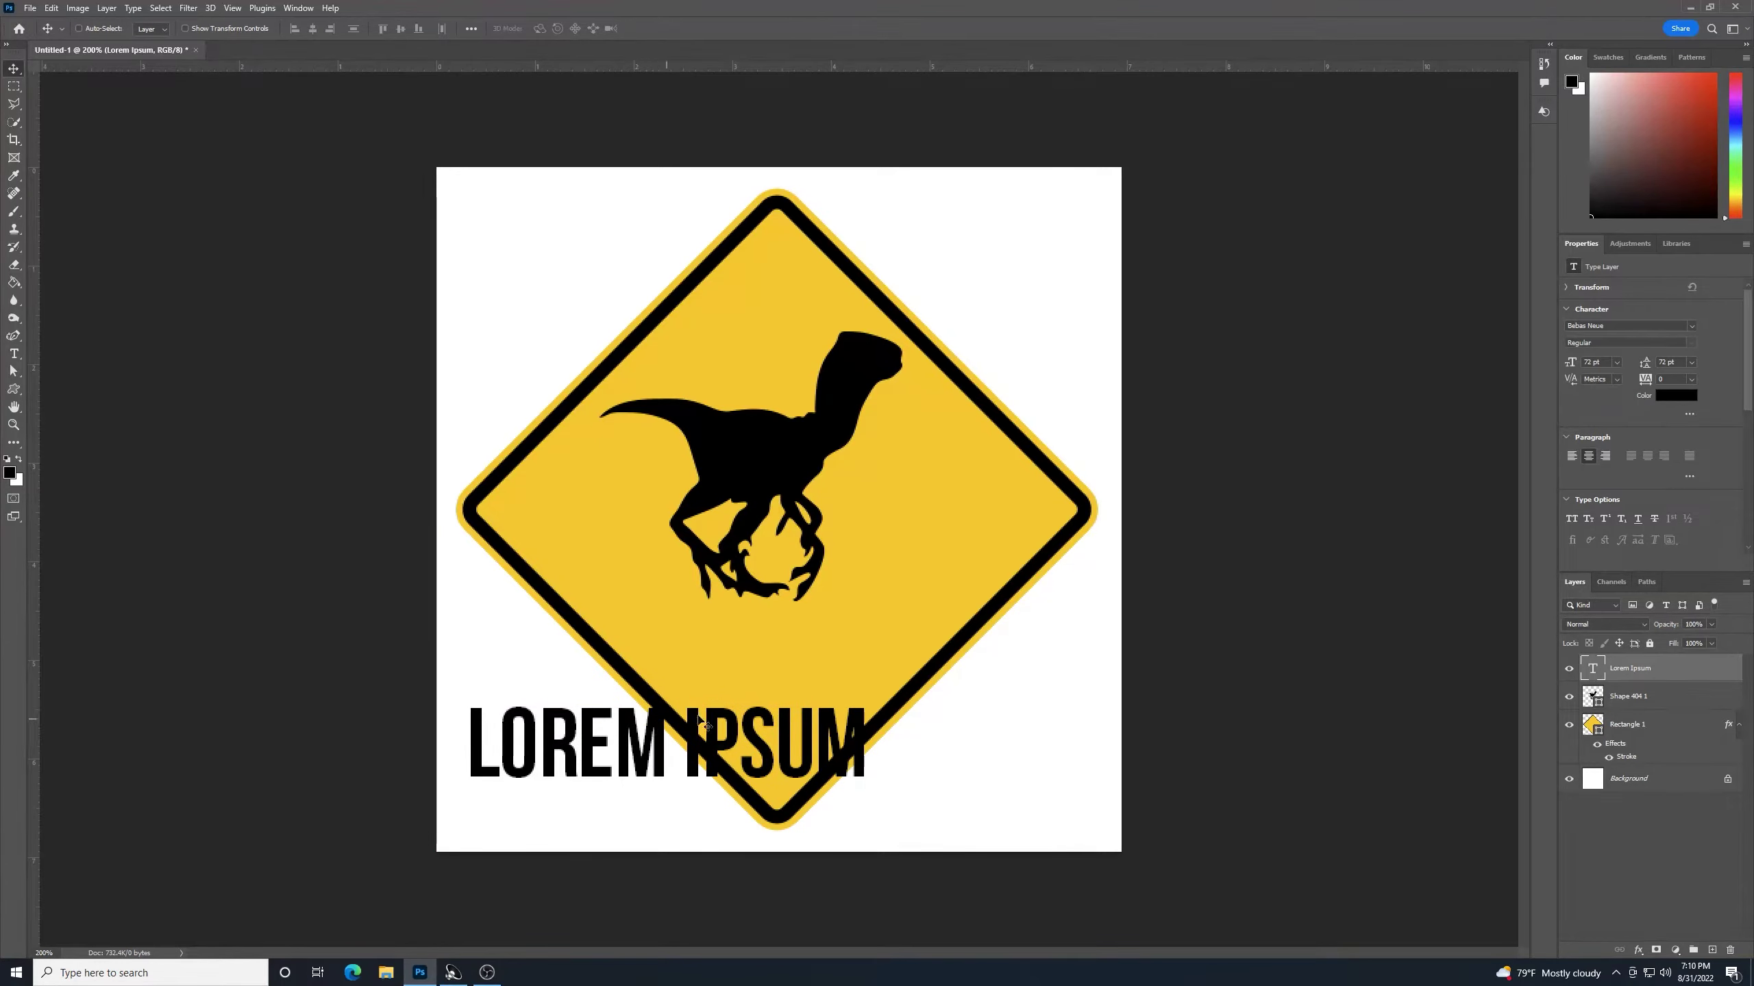
pyautogui.doubleClick(1593, 670)
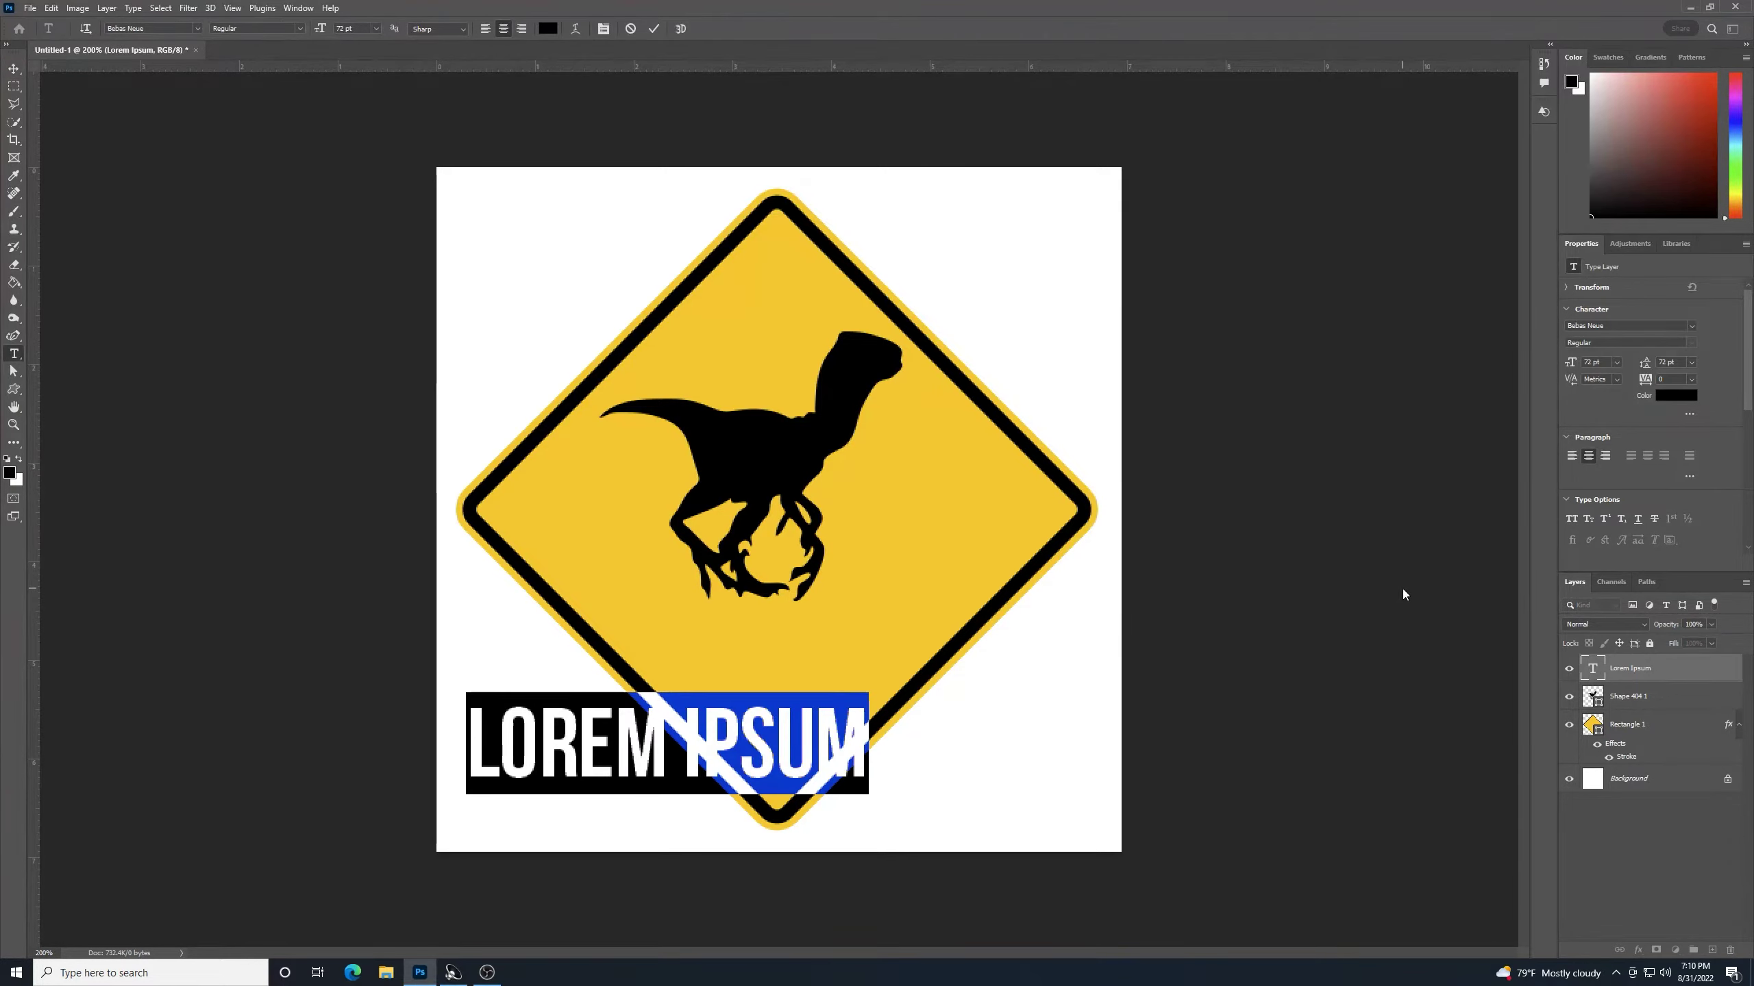
# Step: Retype the text as 'VELOCIRAPTOR' over 'CROSSING' and move it toward the sign's centre
pyautogui.write('VELOC')
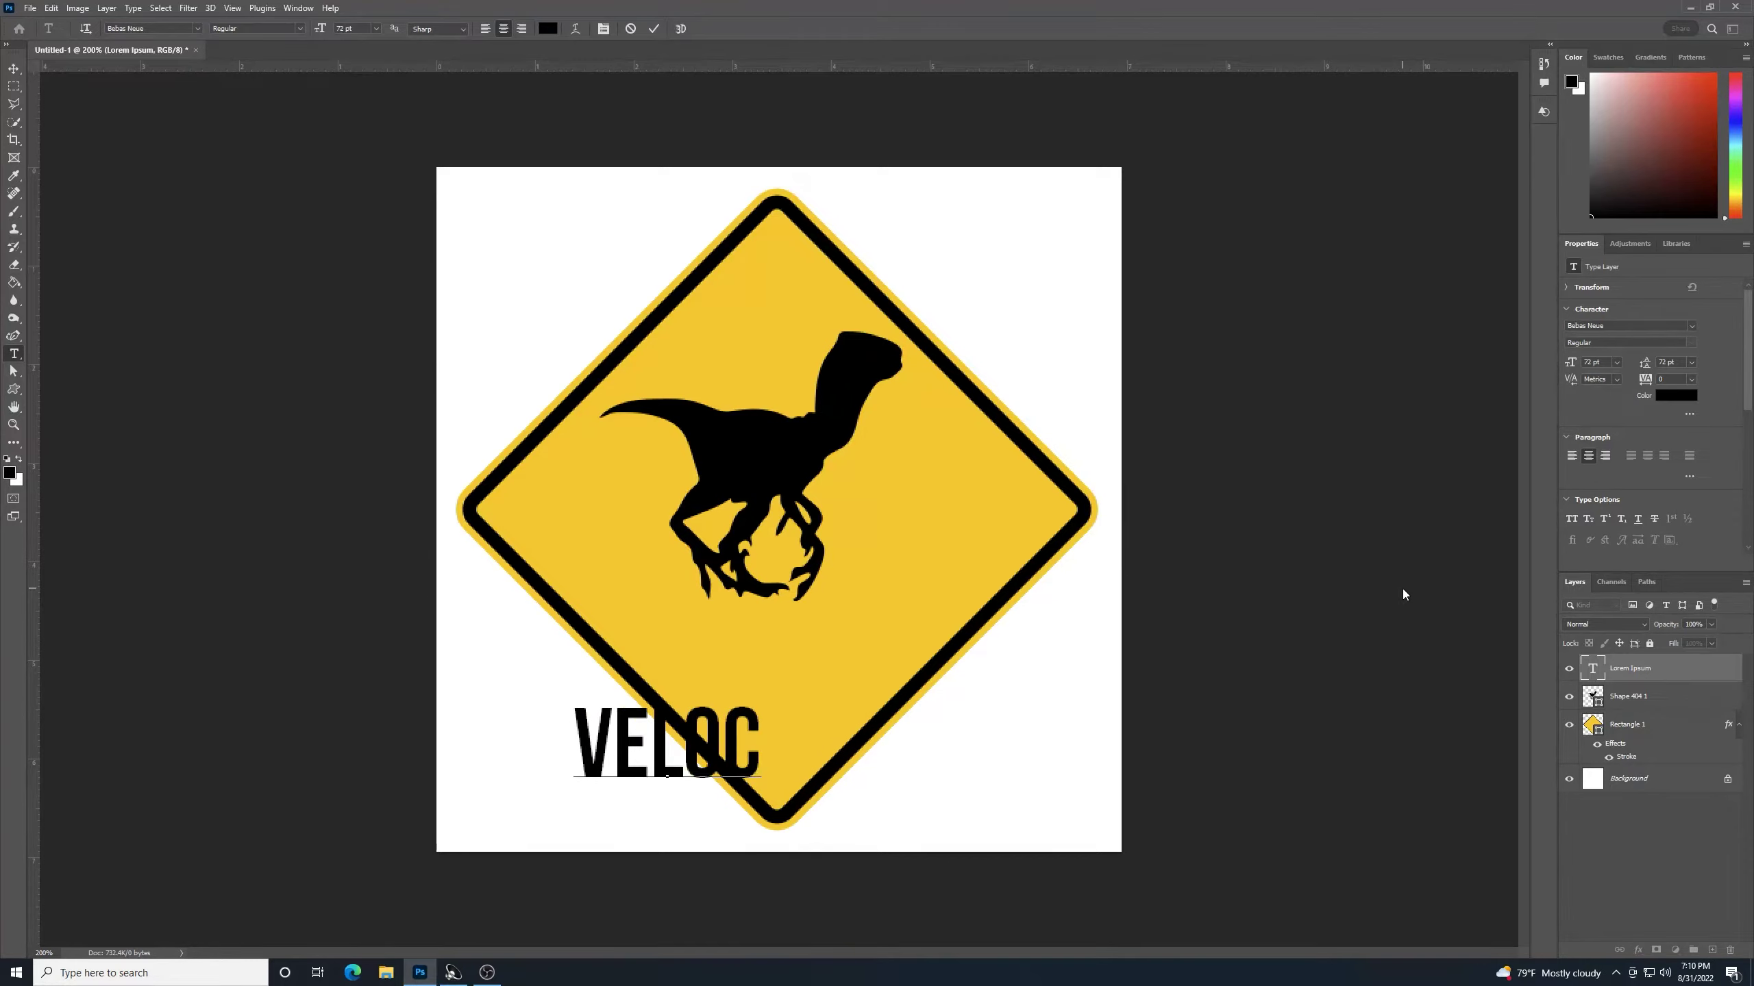
pyautogui.write('IRAP')
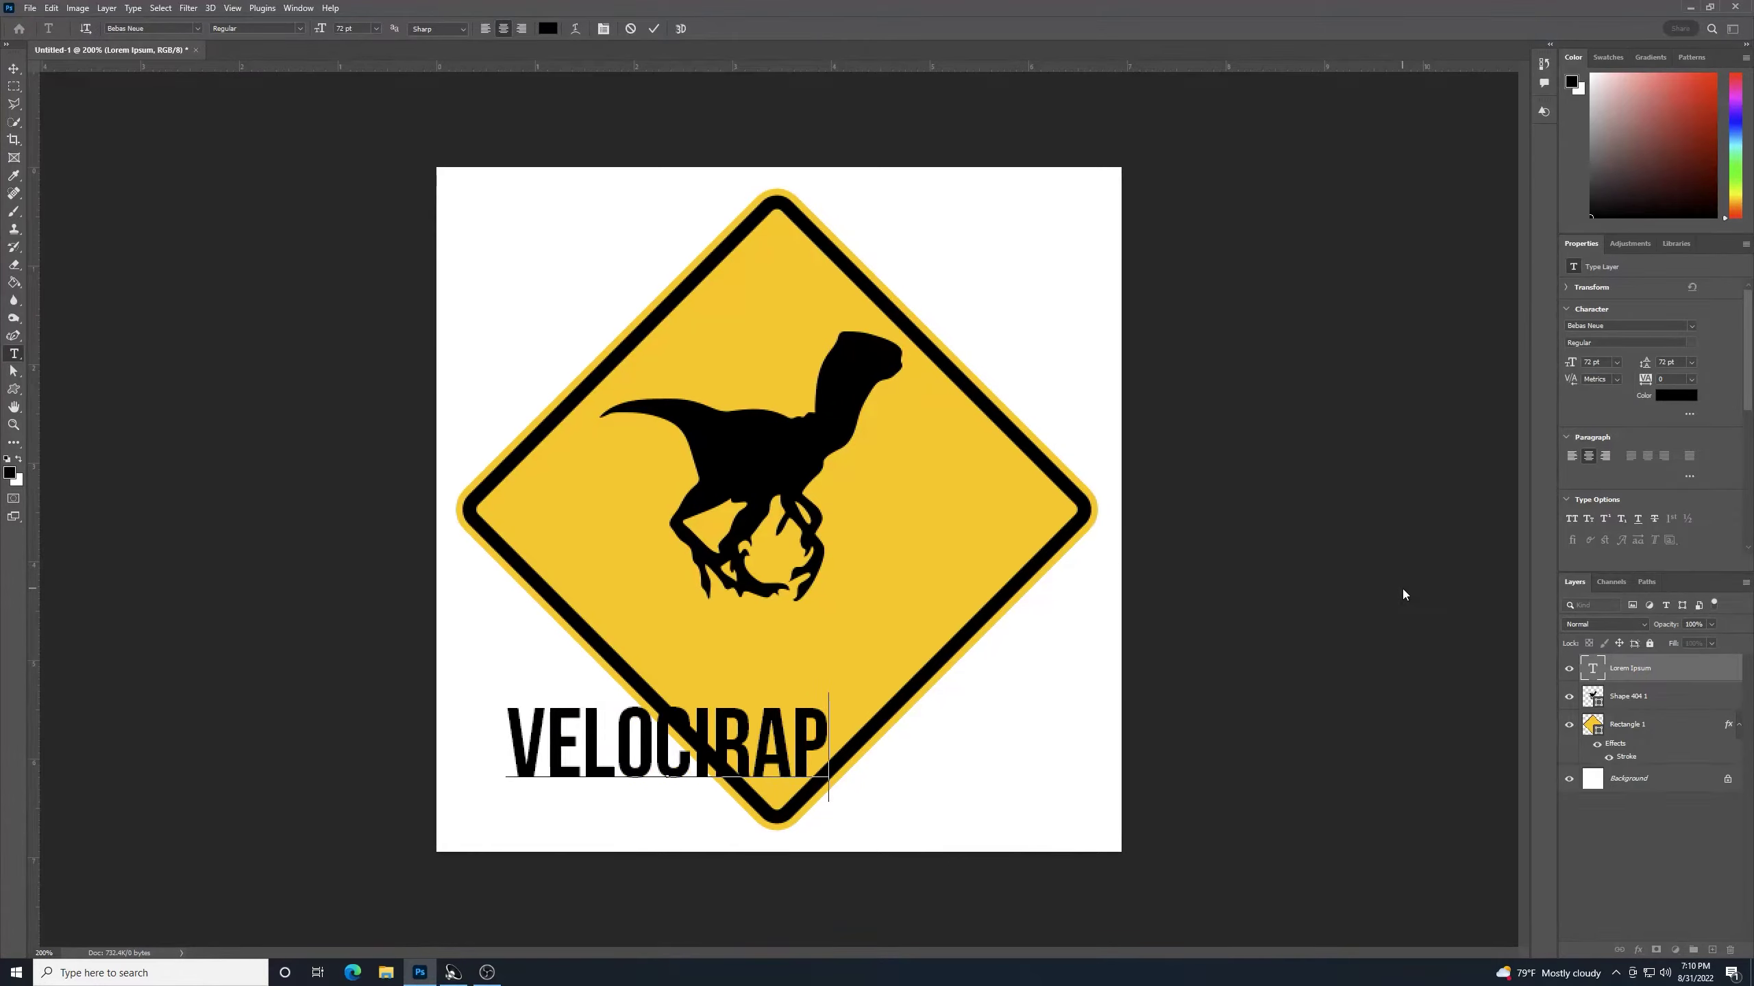
pyautogui.write('TOR')
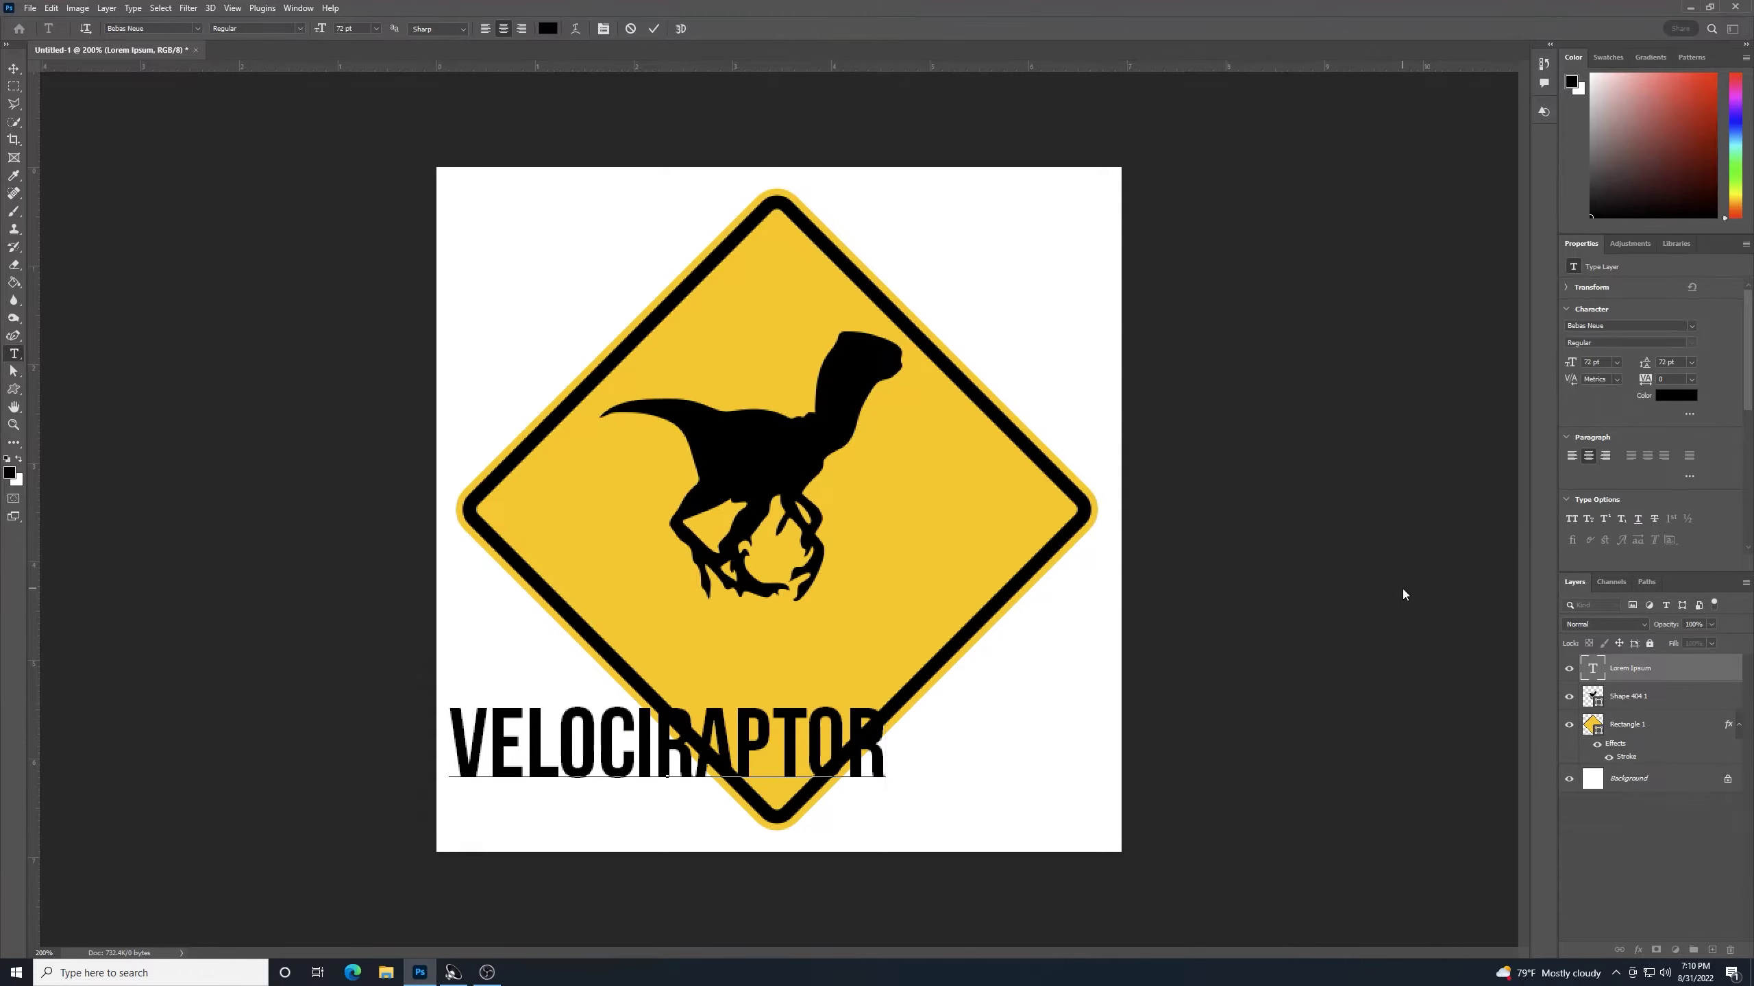
pyautogui.press('Return')
pyautogui.write('CROSS')
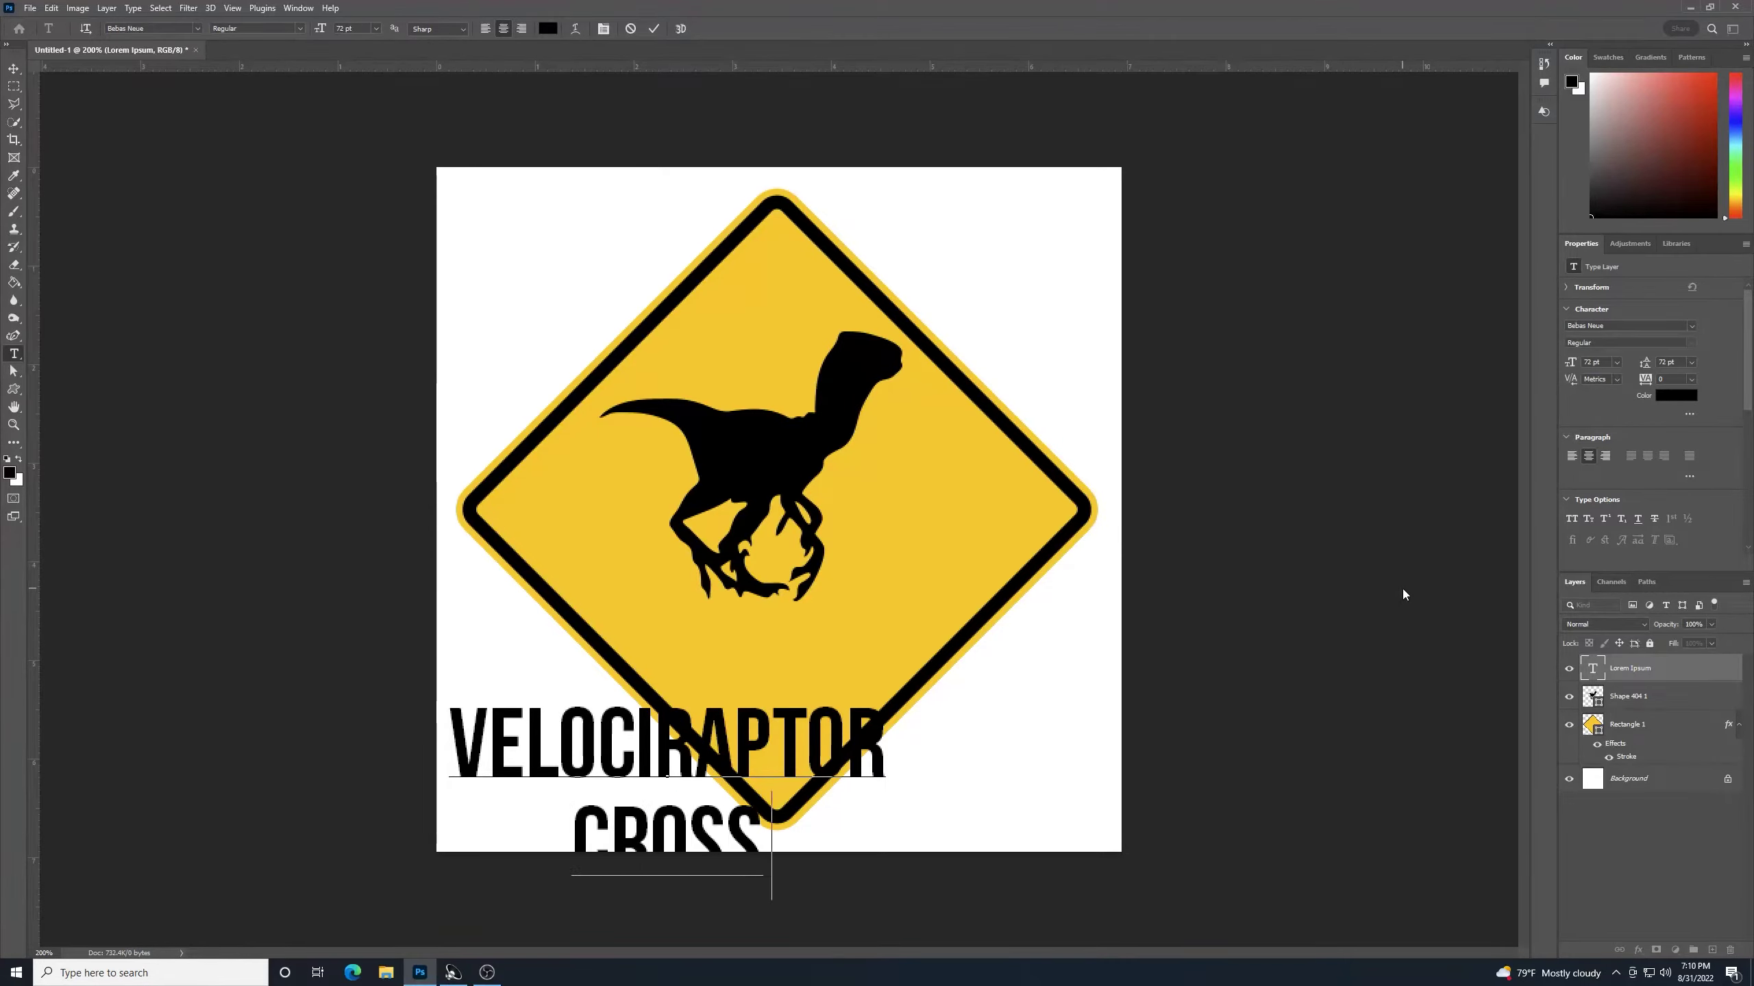
pyautogui.write('ING')
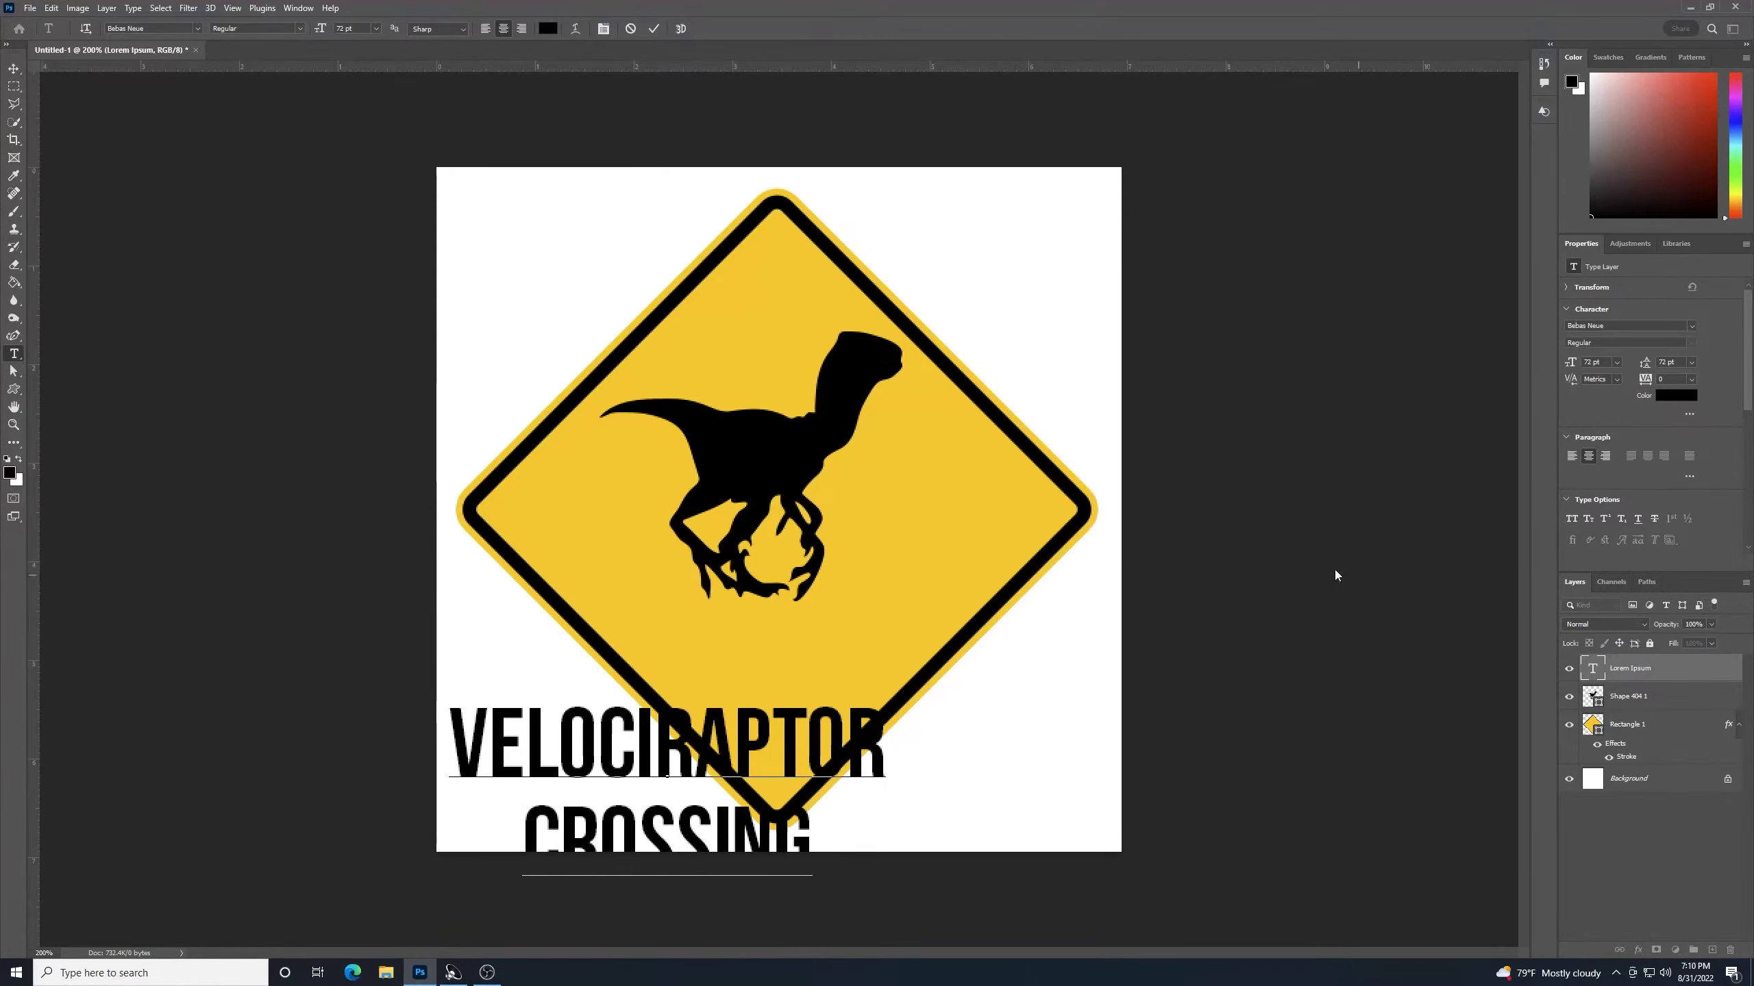
pyautogui.hotkey('ctrl', 'a')
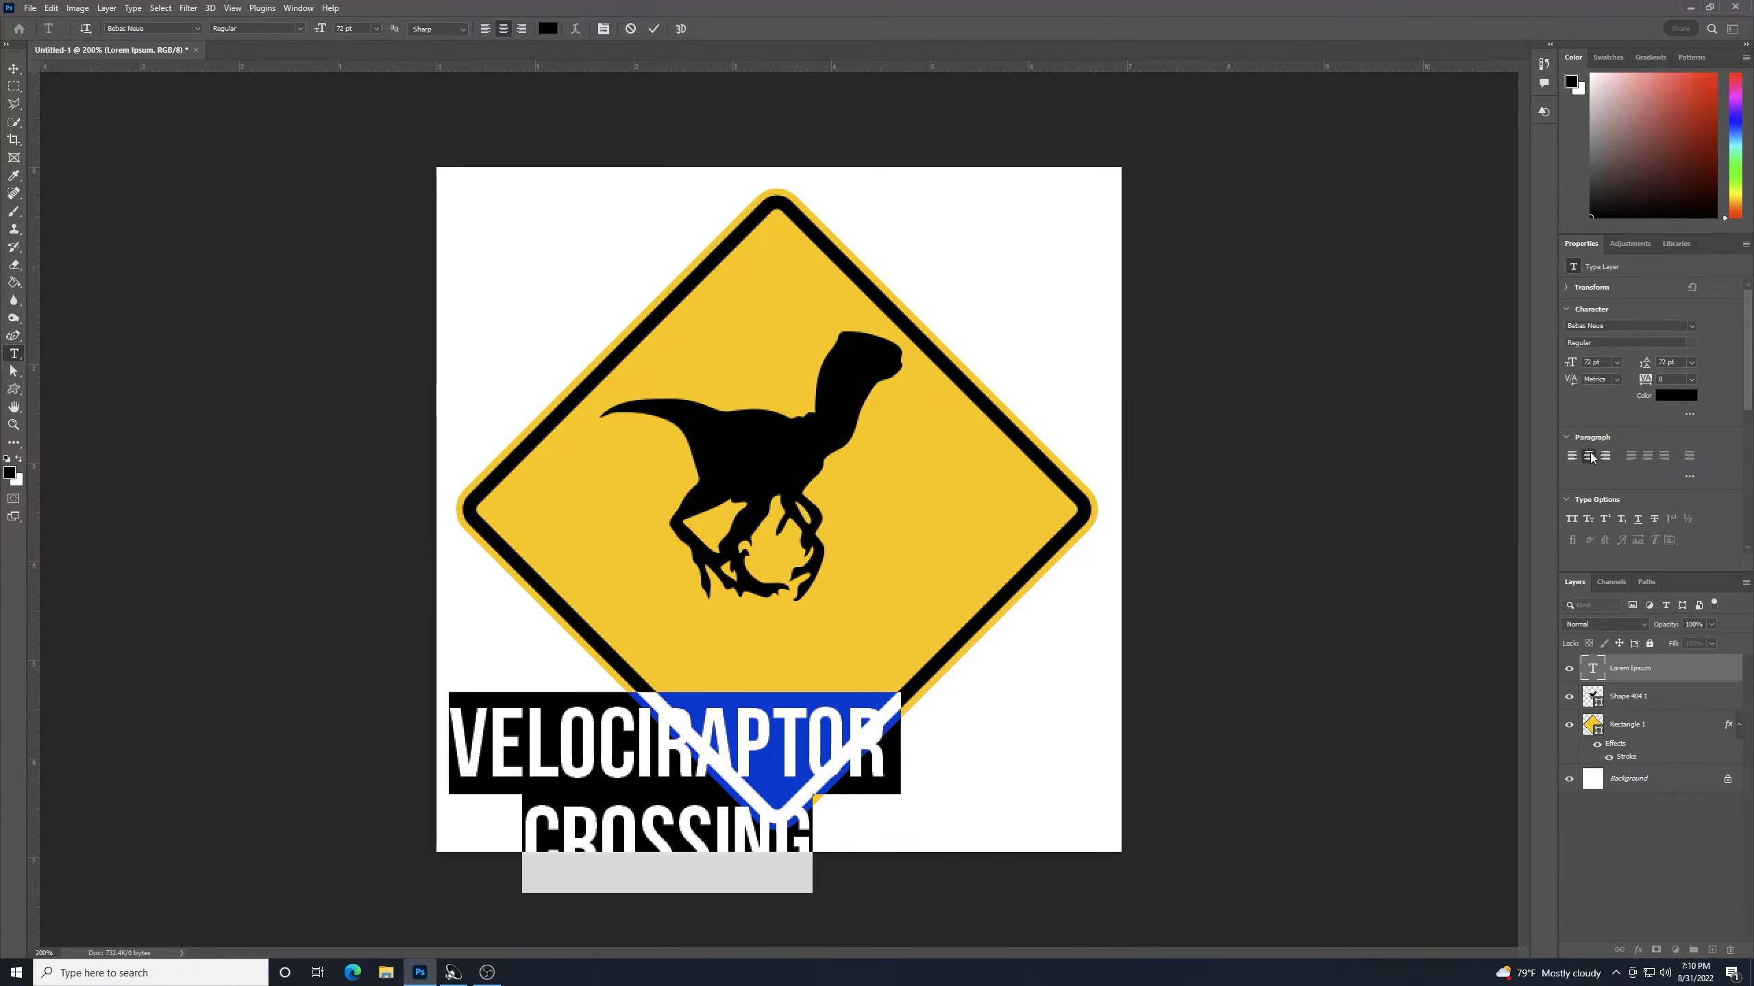
pyautogui.click(13, 69)
pyautogui.moveTo(544, 746); pyautogui.dragTo(646, 660)
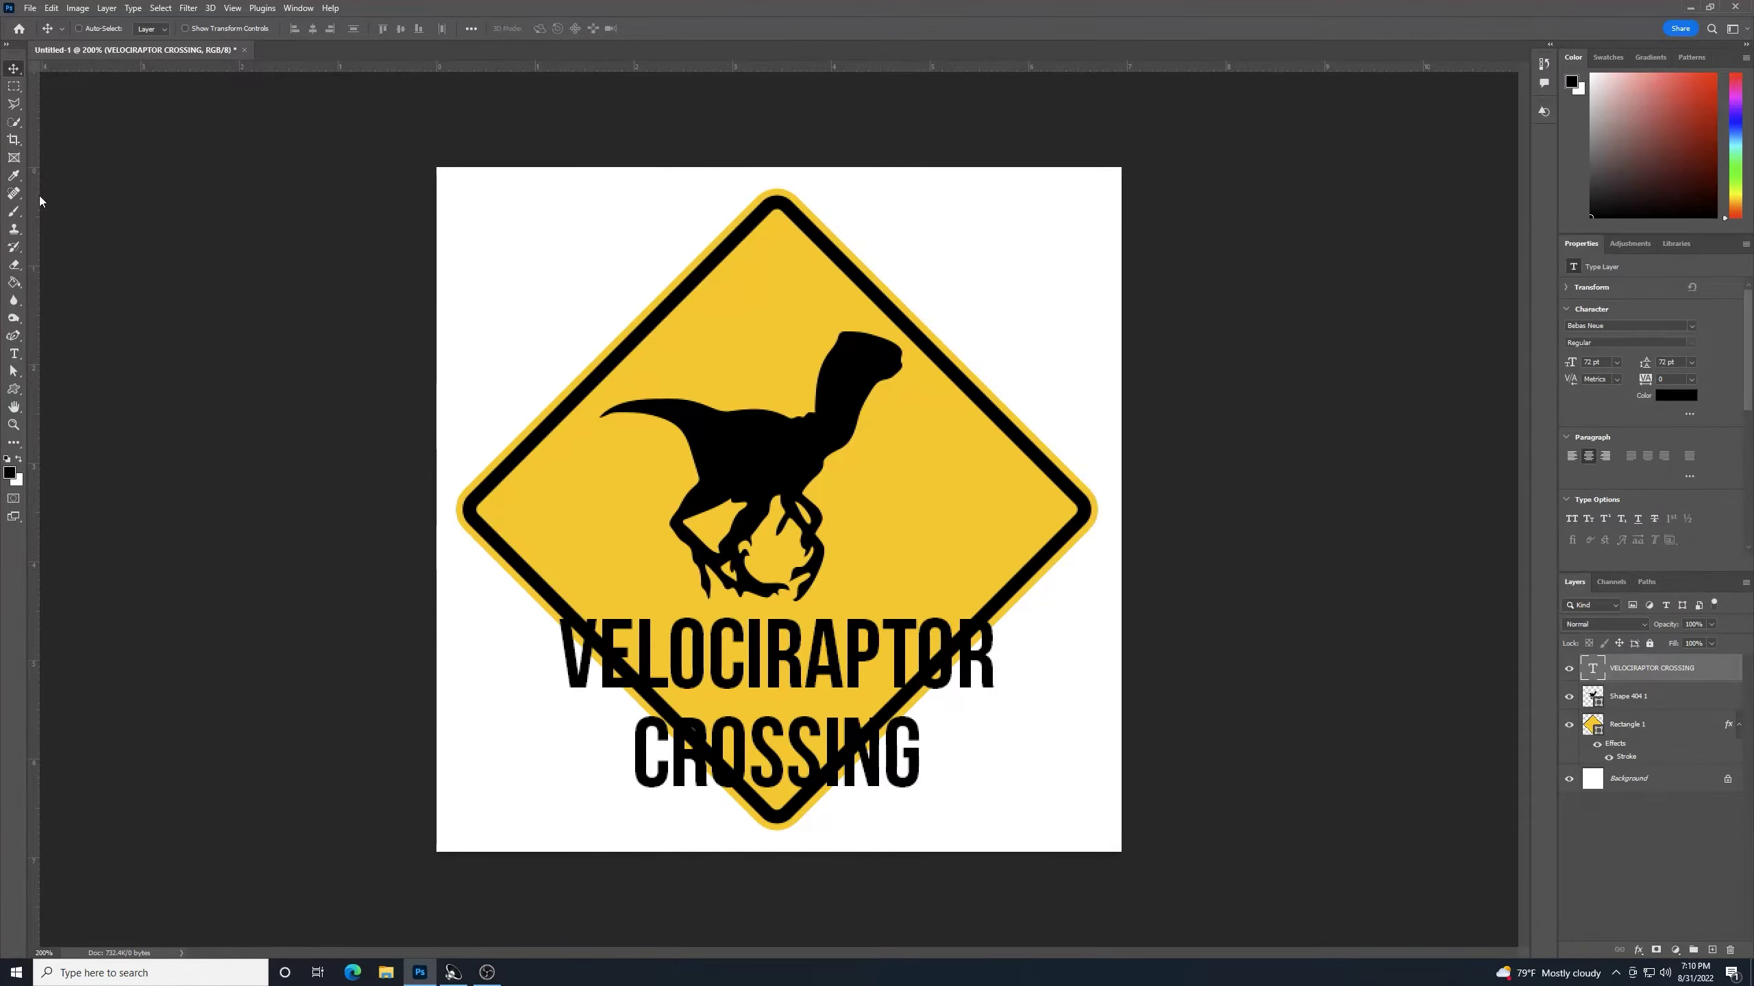
# Step: Scale the text down to about 42.33 pt and nudge it into place beneath the raptor
pyautogui.moveTo(14, 68); pyautogui.dragTo(50, 72)
pyautogui.hotkey('ctrl', 't')
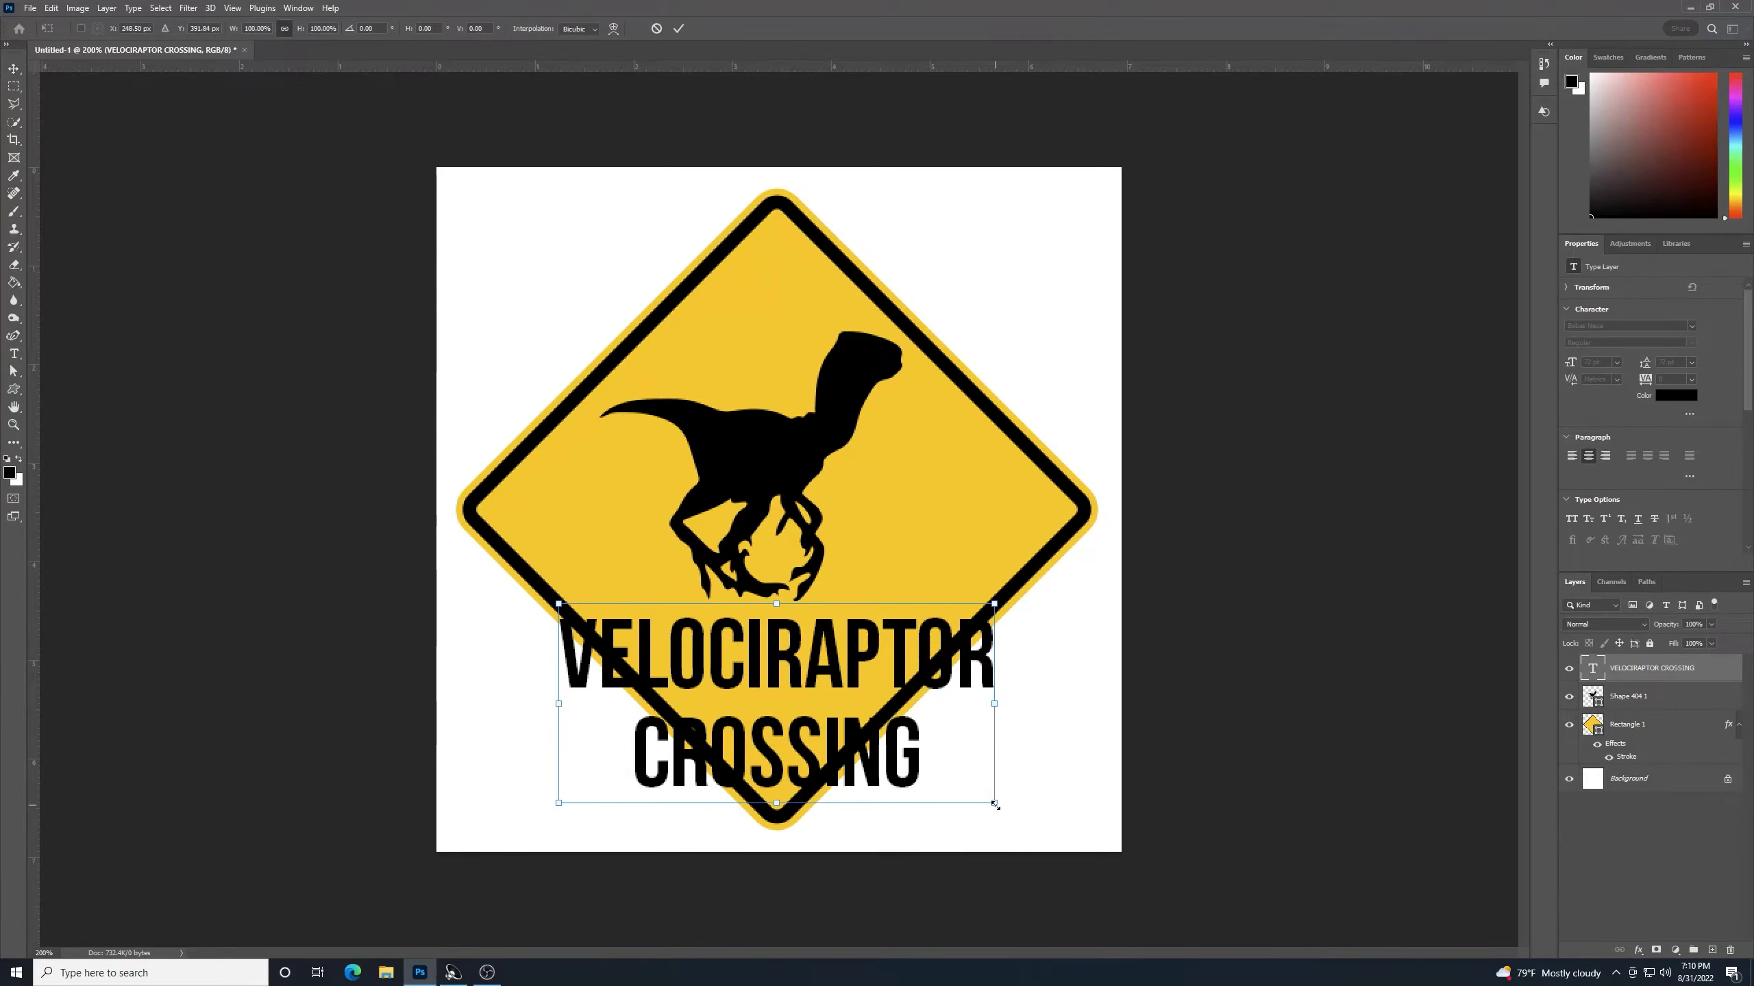
pyautogui.moveTo(994, 805); pyautogui.dragTo(847, 713)
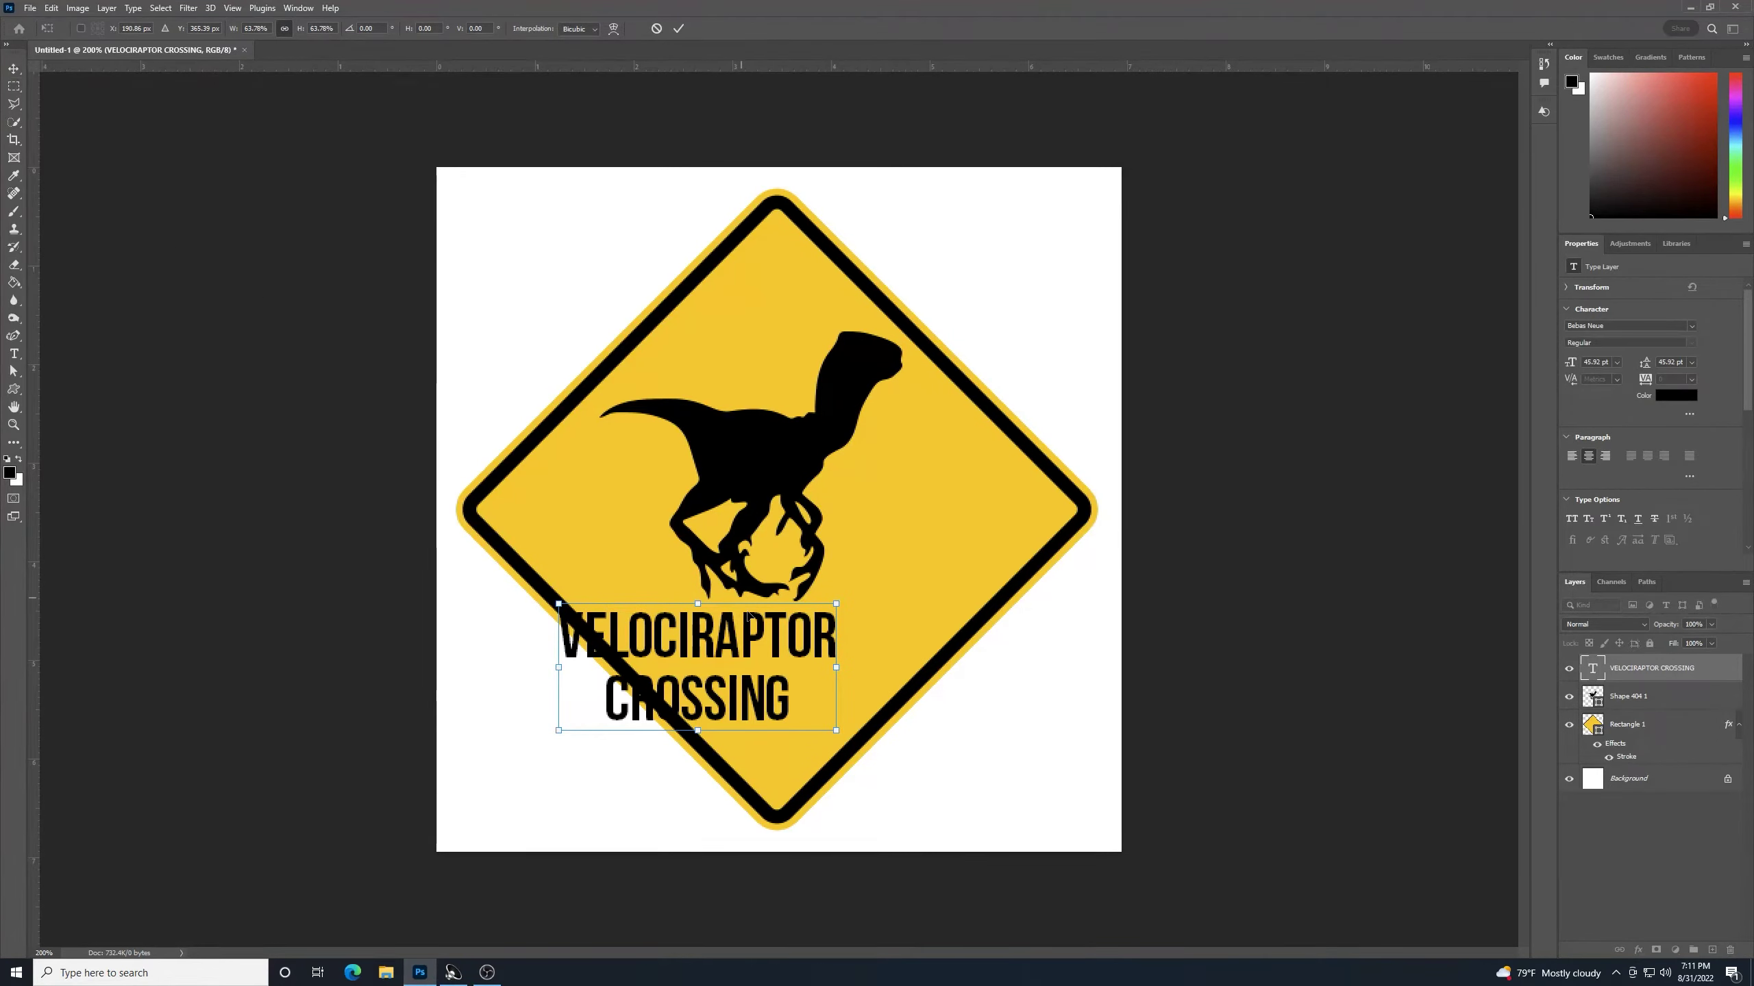
pyautogui.moveTo(758, 699); pyautogui.dragTo(837, 705)
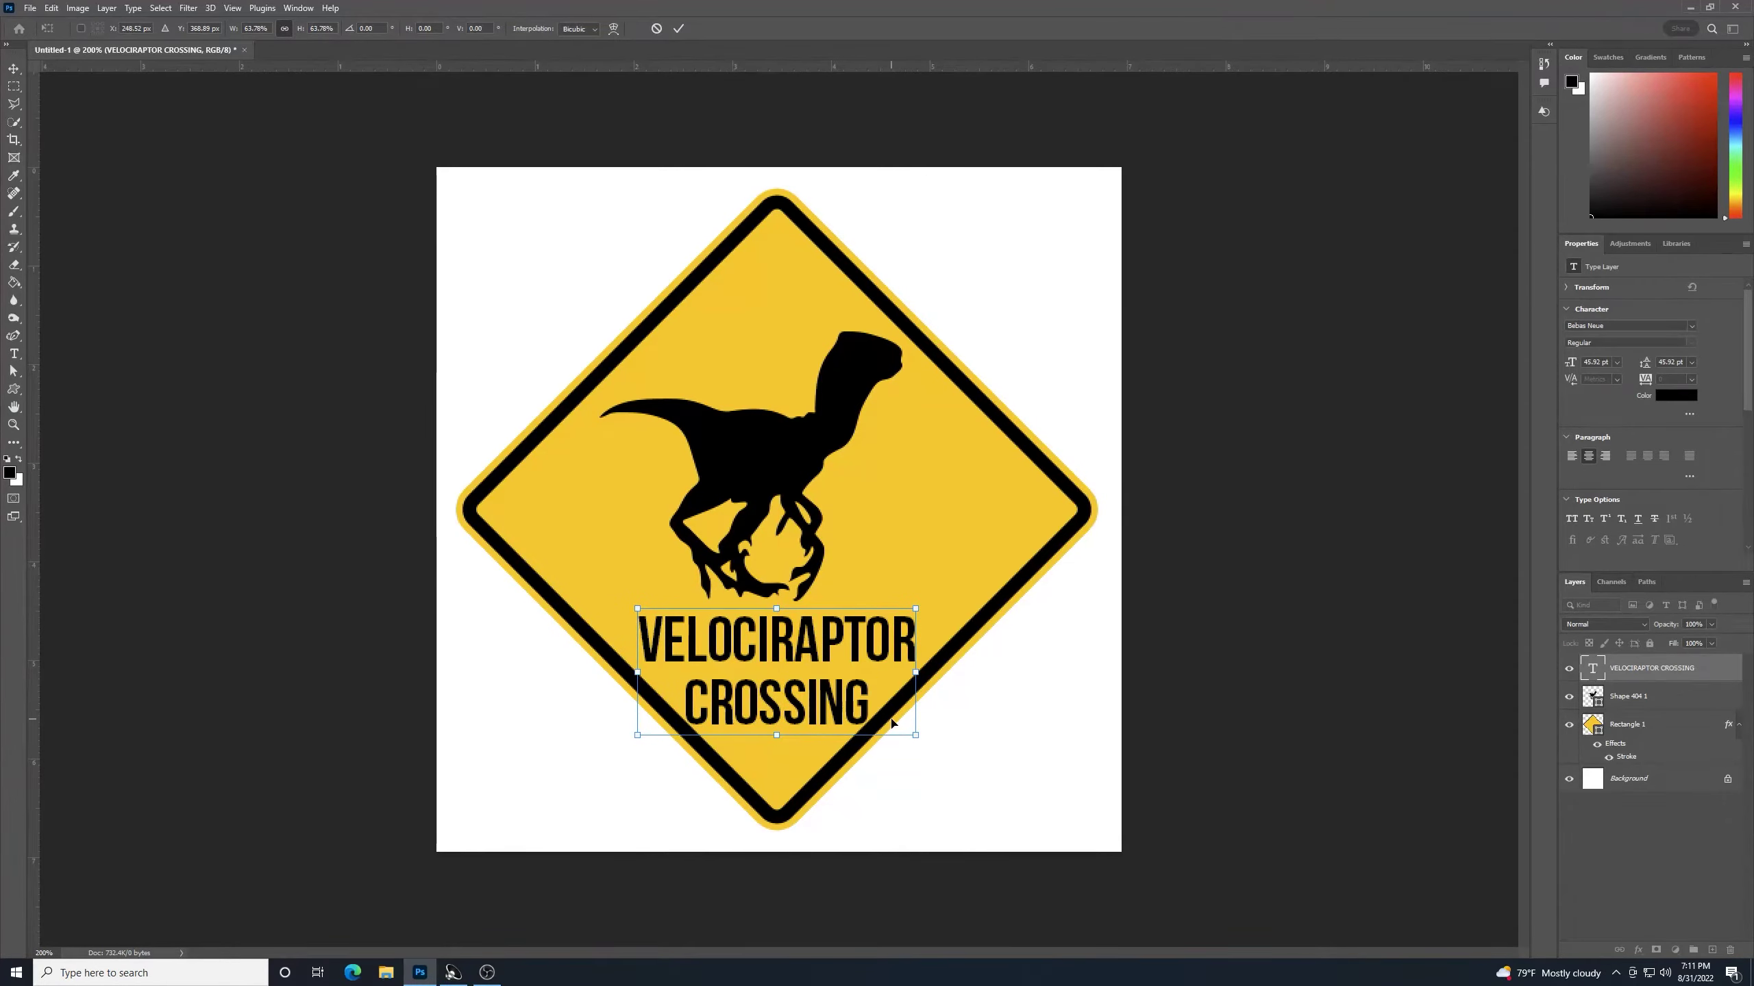
pyautogui.press('Up')
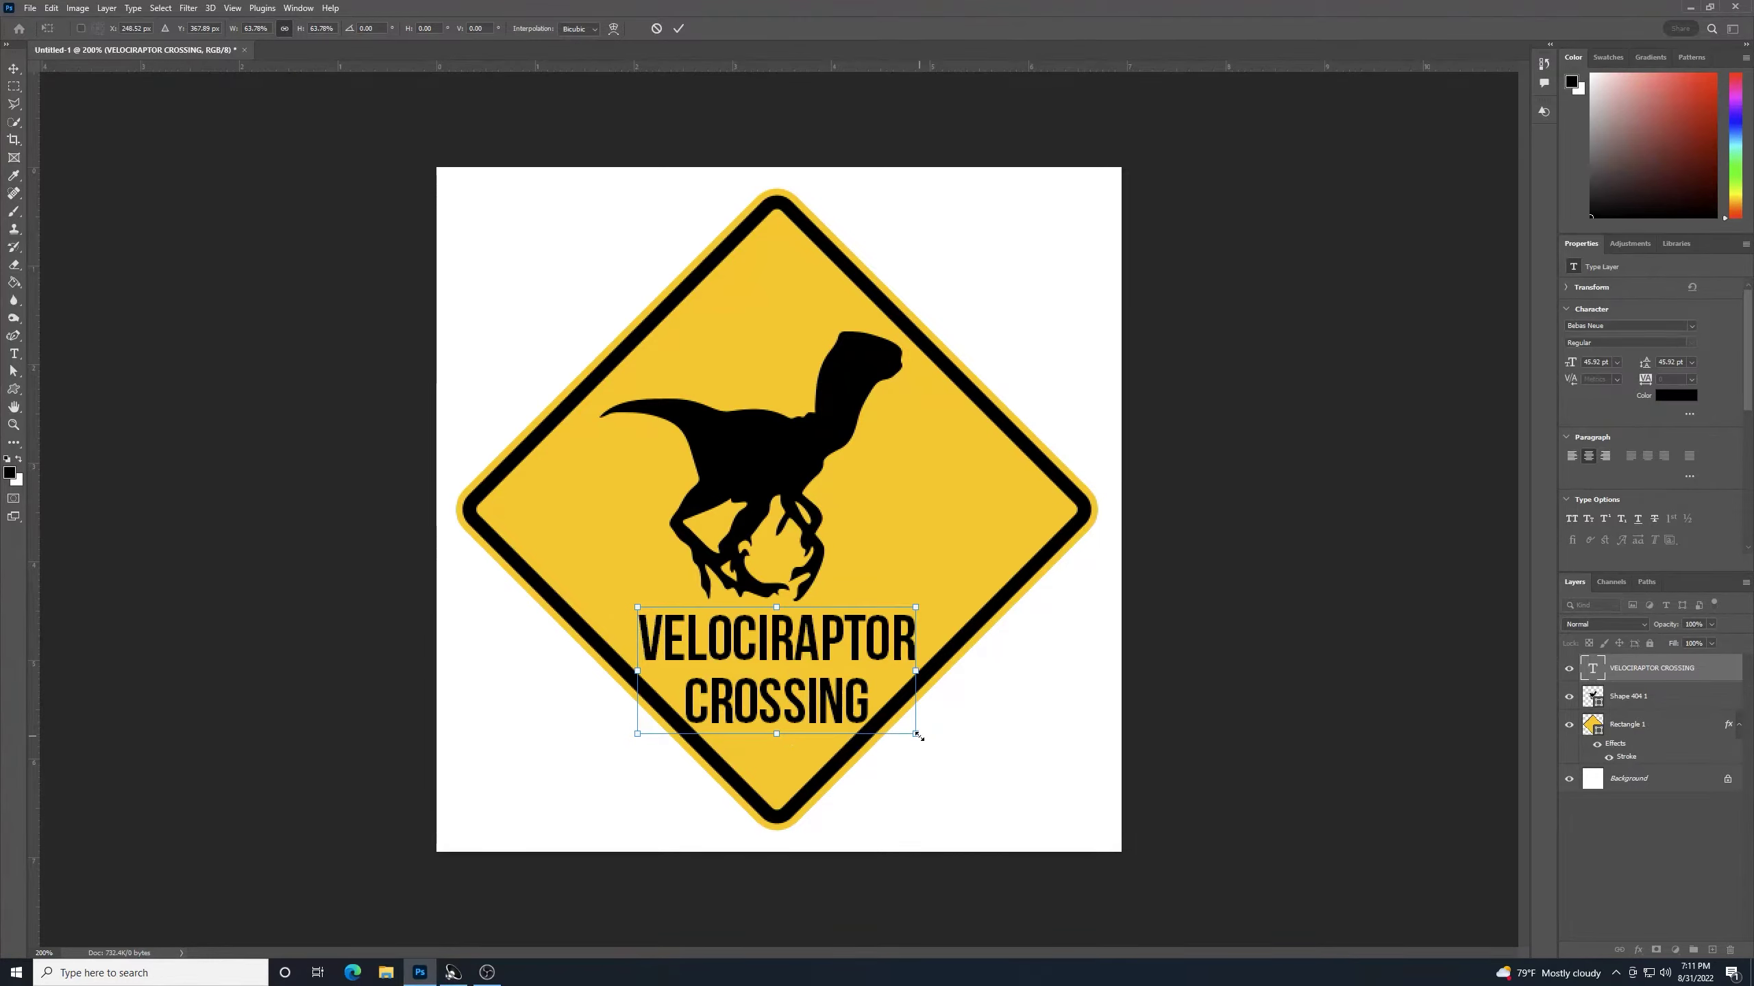
pyautogui.moveTo(918, 736); pyautogui.dragTo(896, 727)
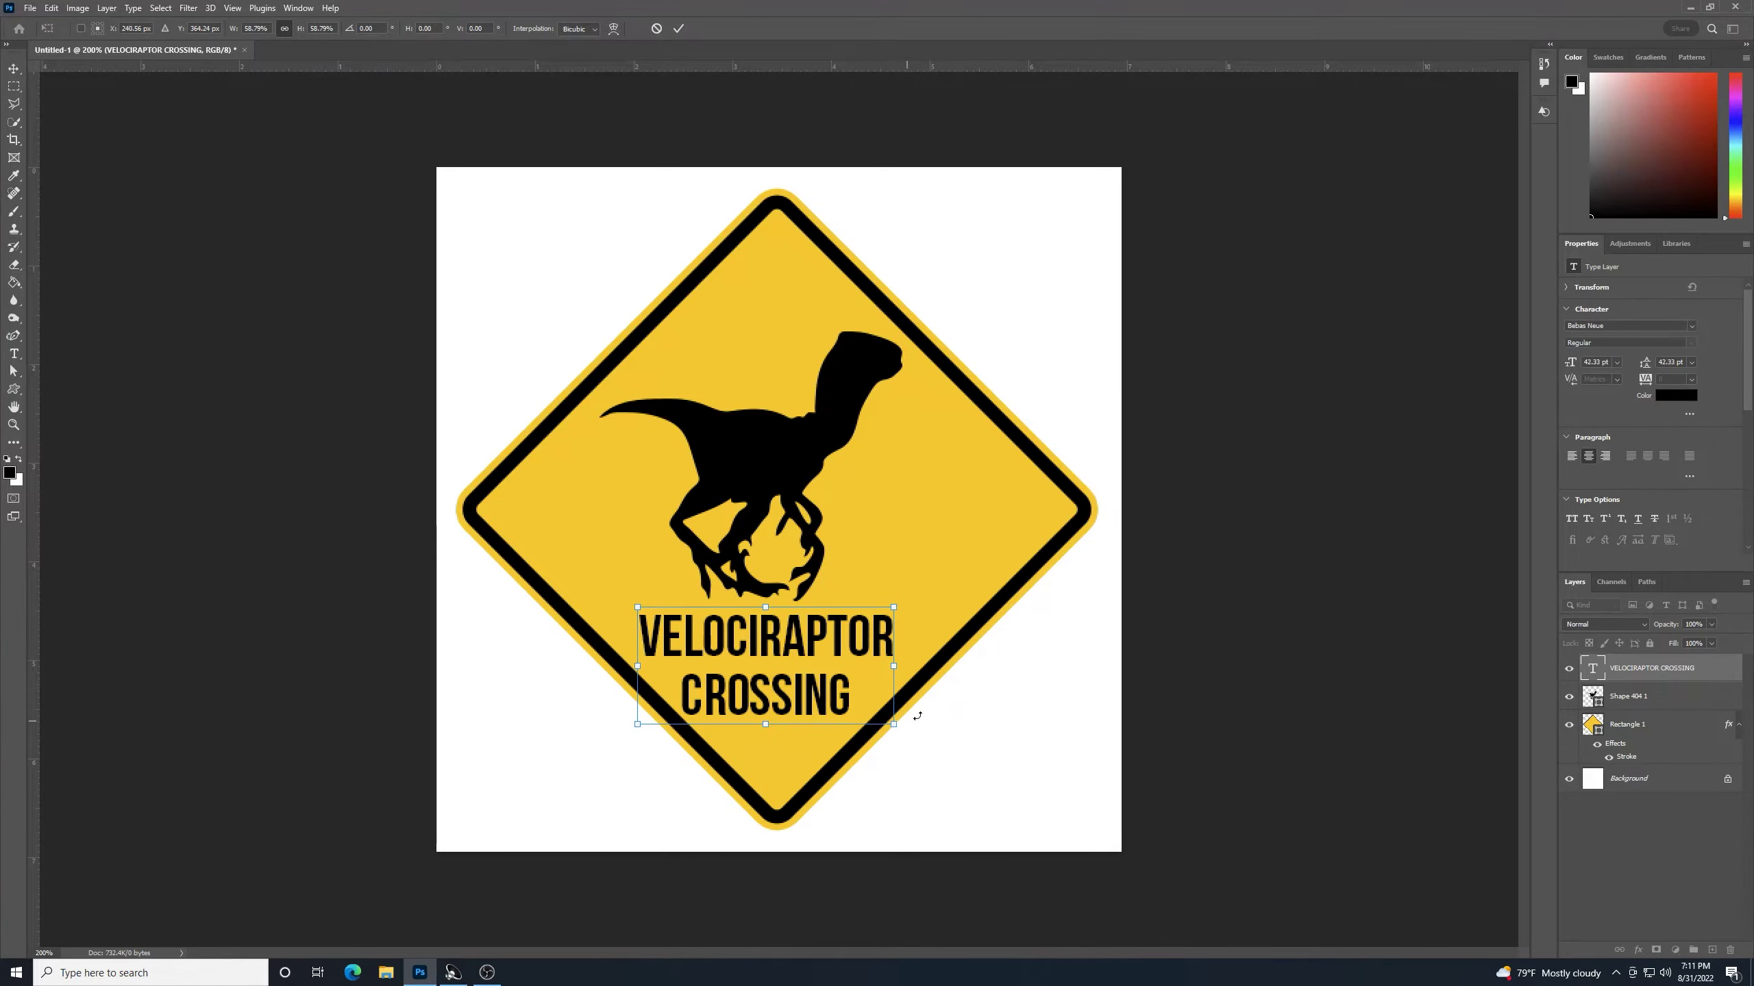
pyautogui.hotkey('shift', 'Right')
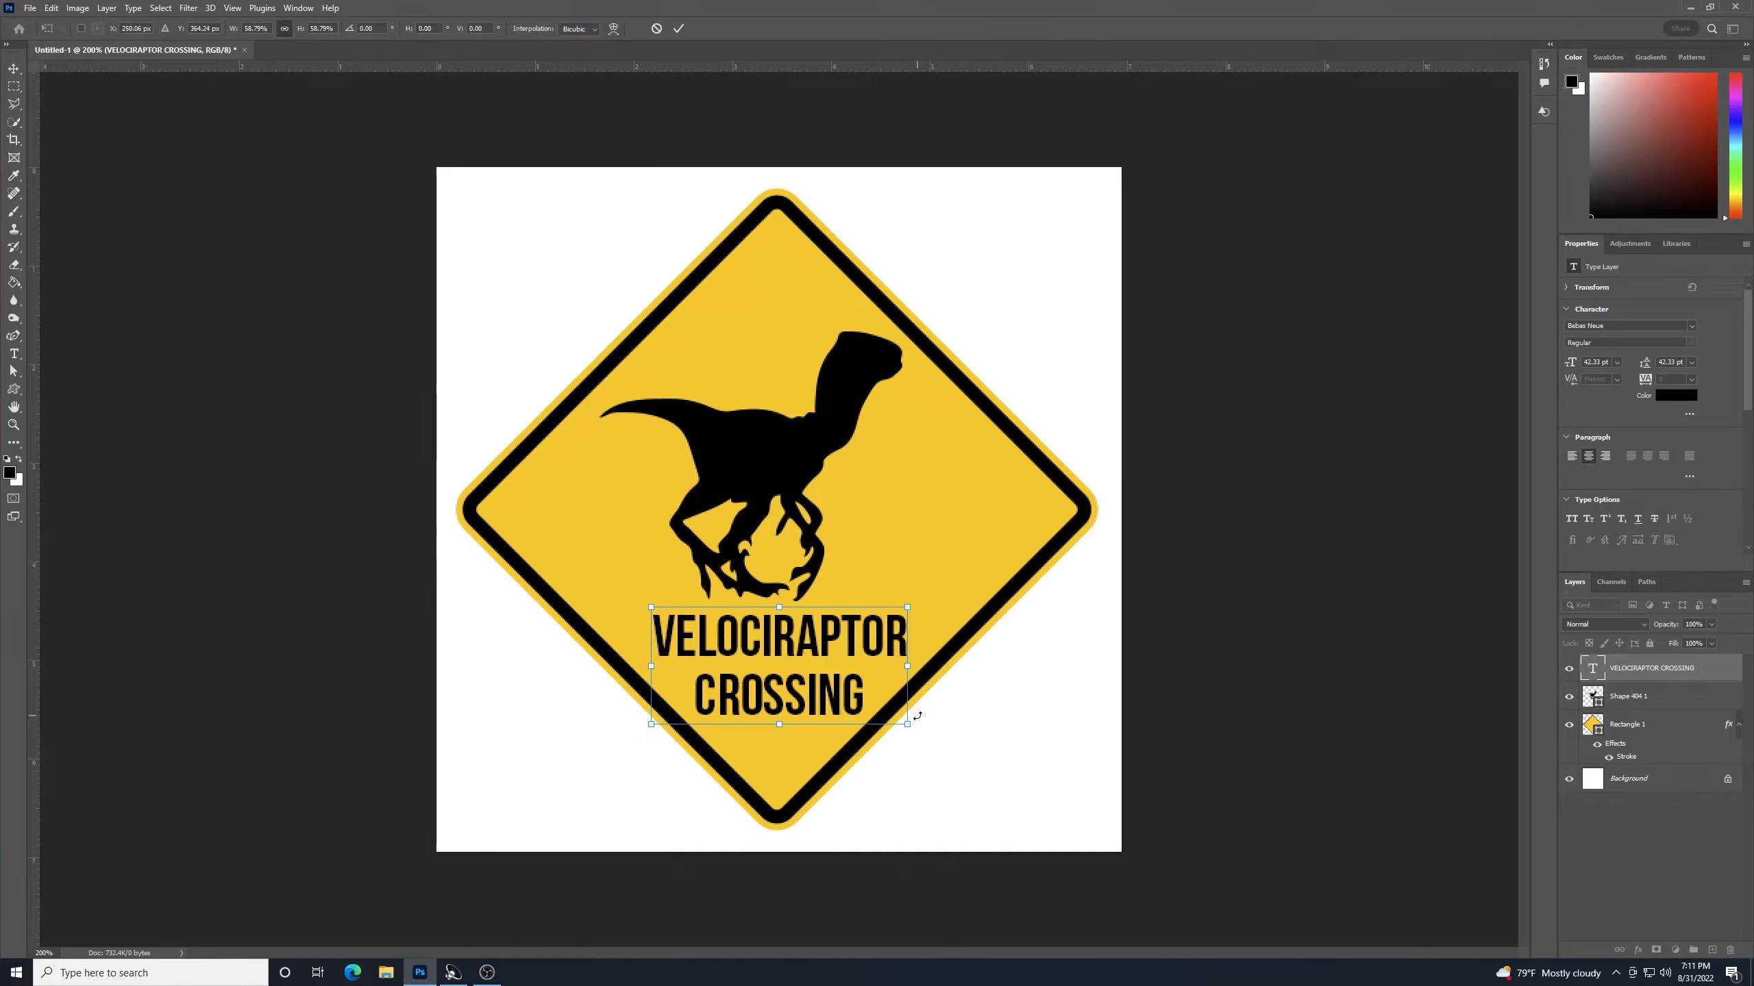
pyautogui.press('Left')
pyautogui.press('Up')
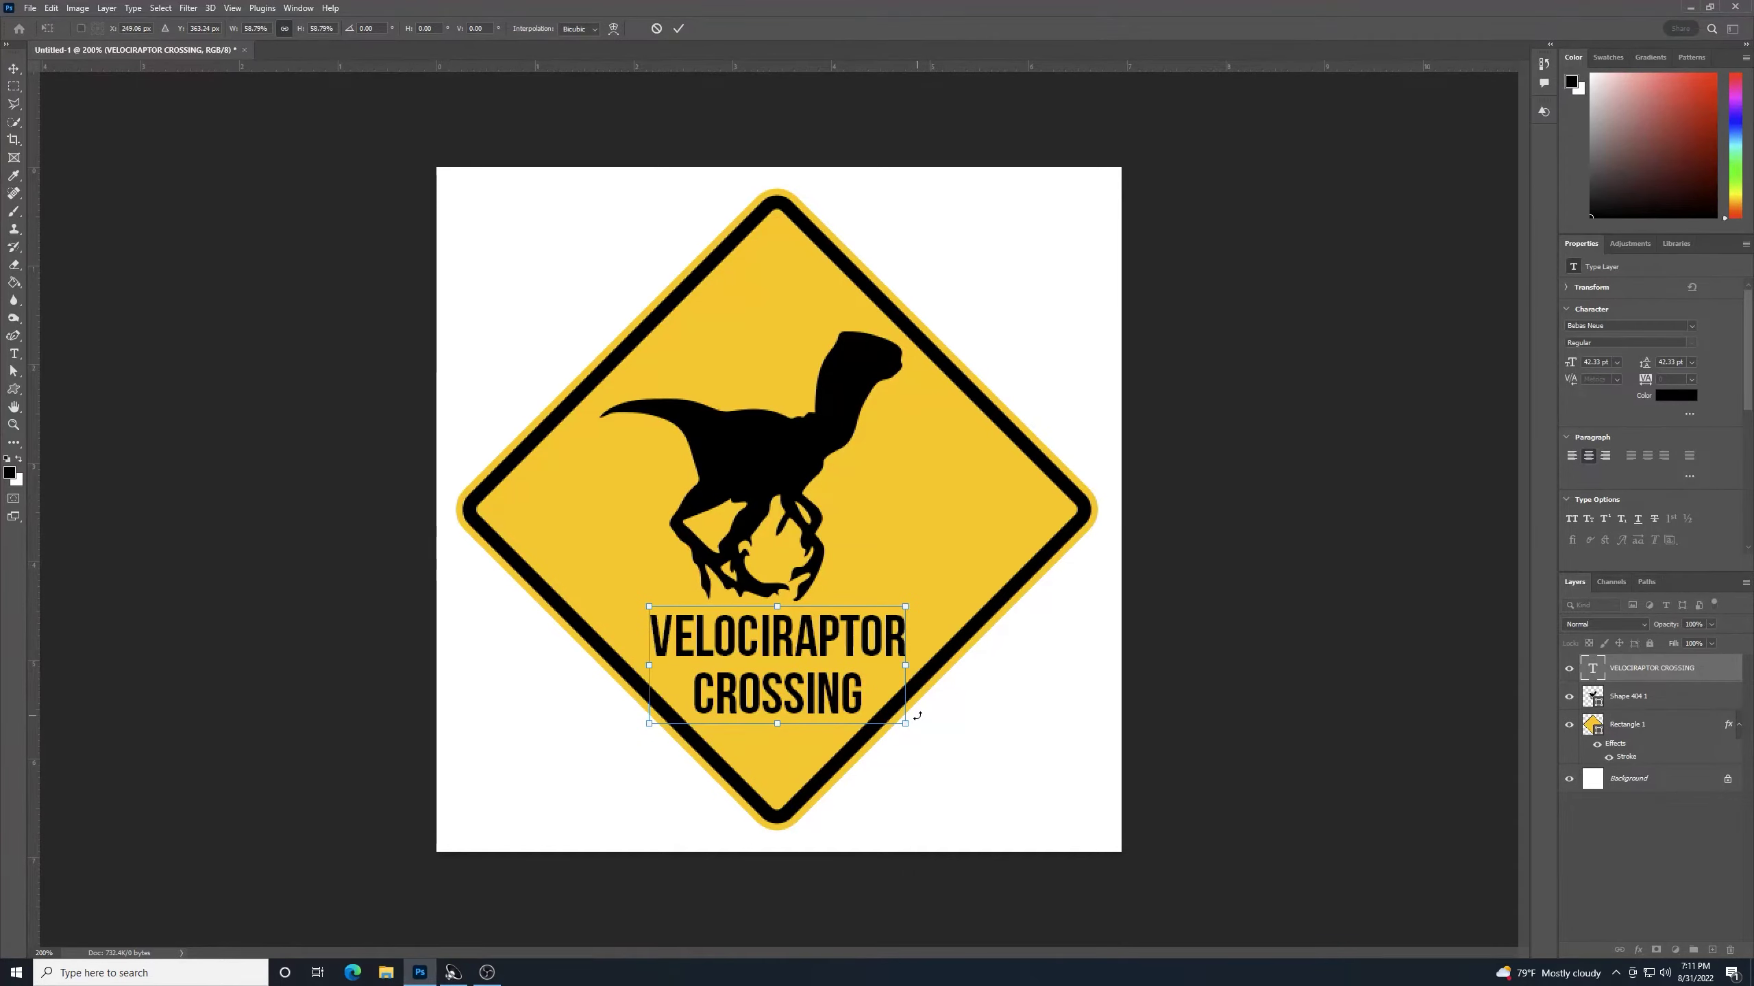
pyautogui.press('Return')
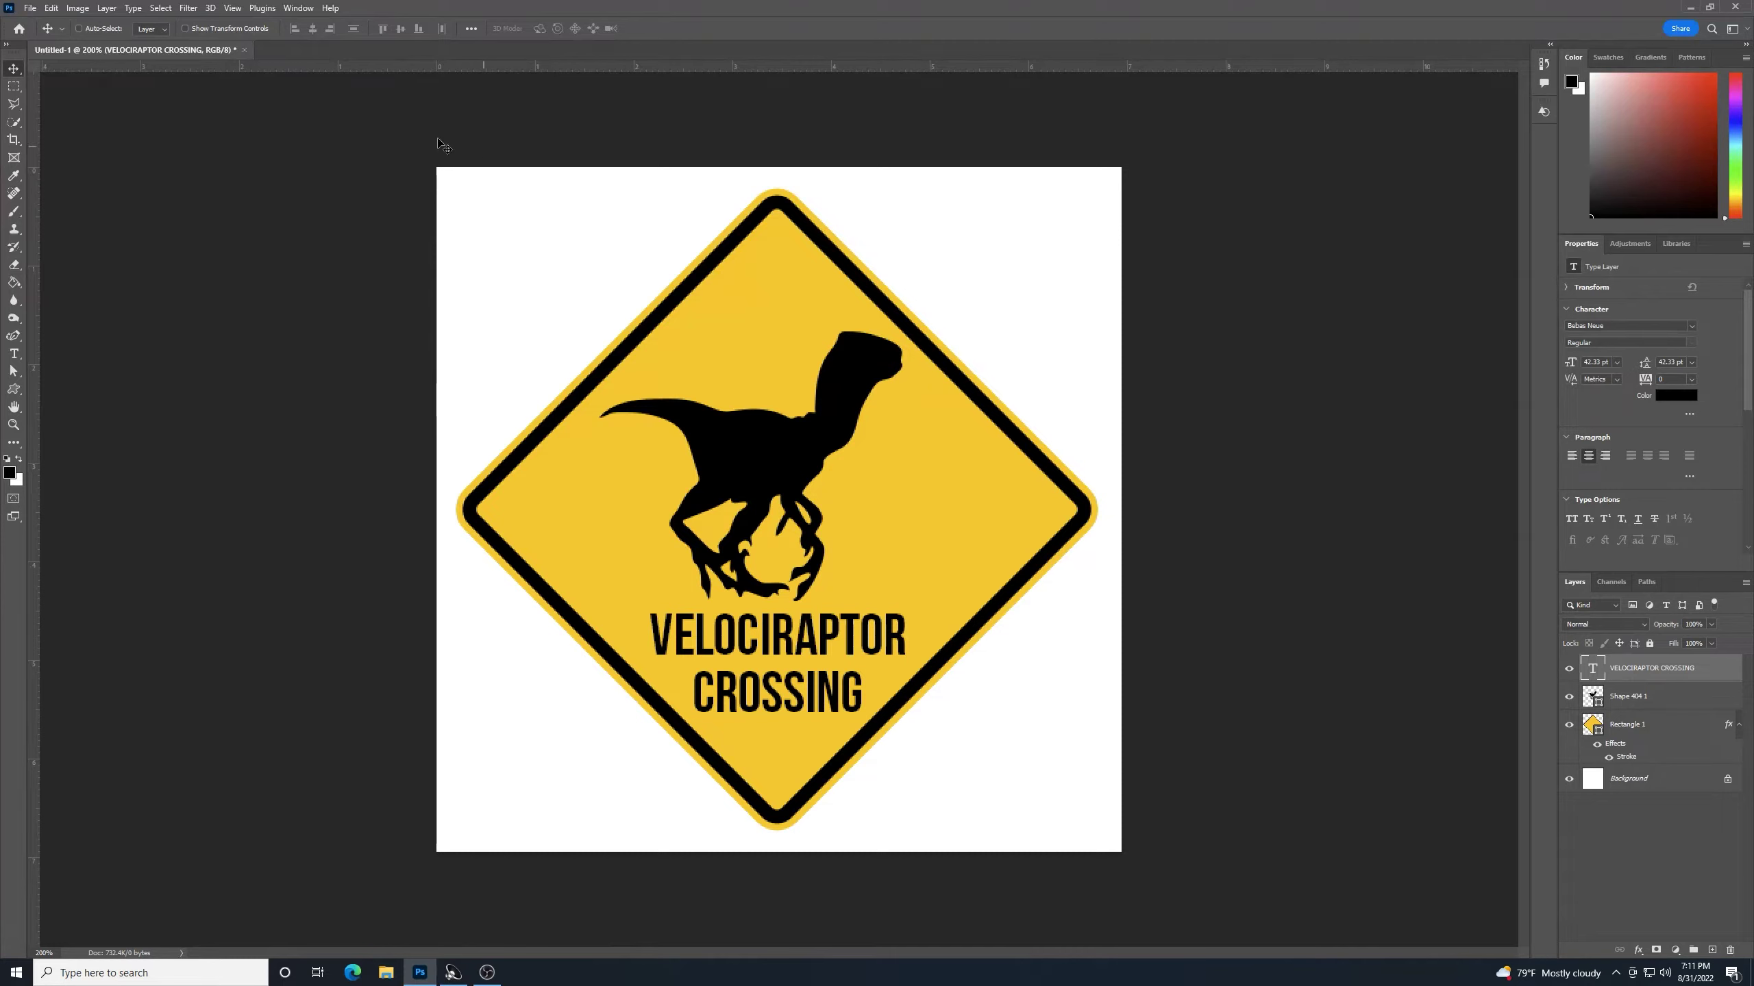
pyautogui.click(27, 8)
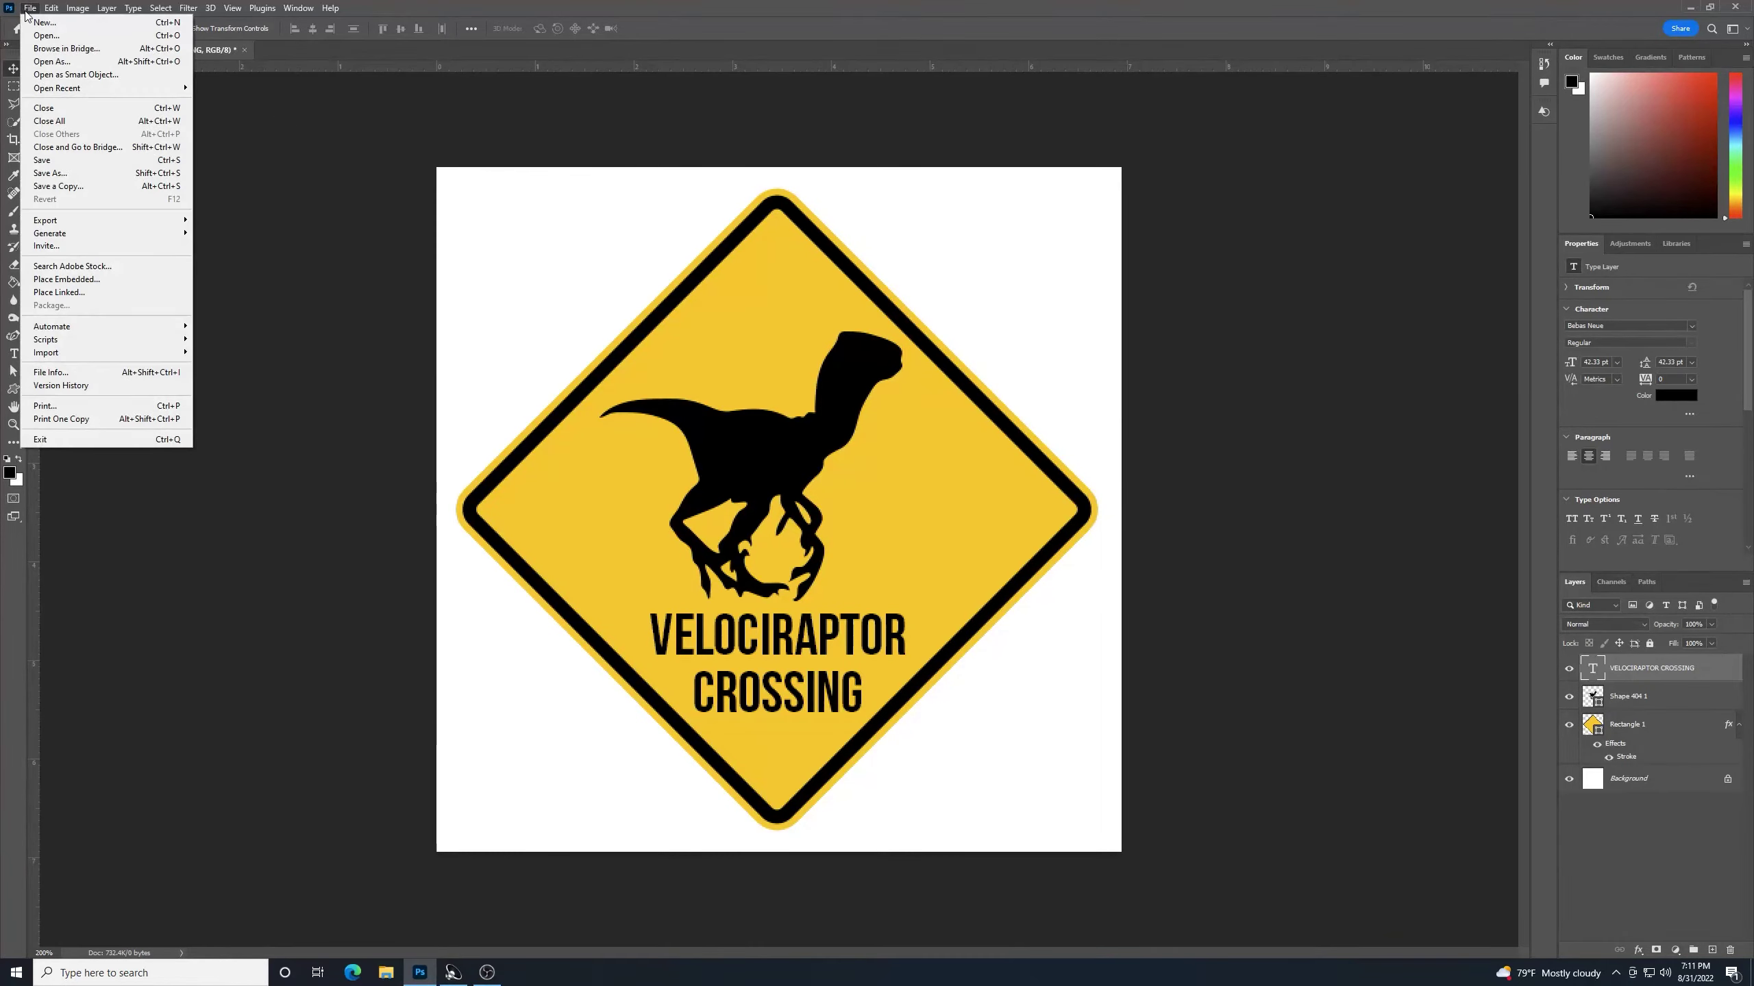
pyautogui.click(109, 173)
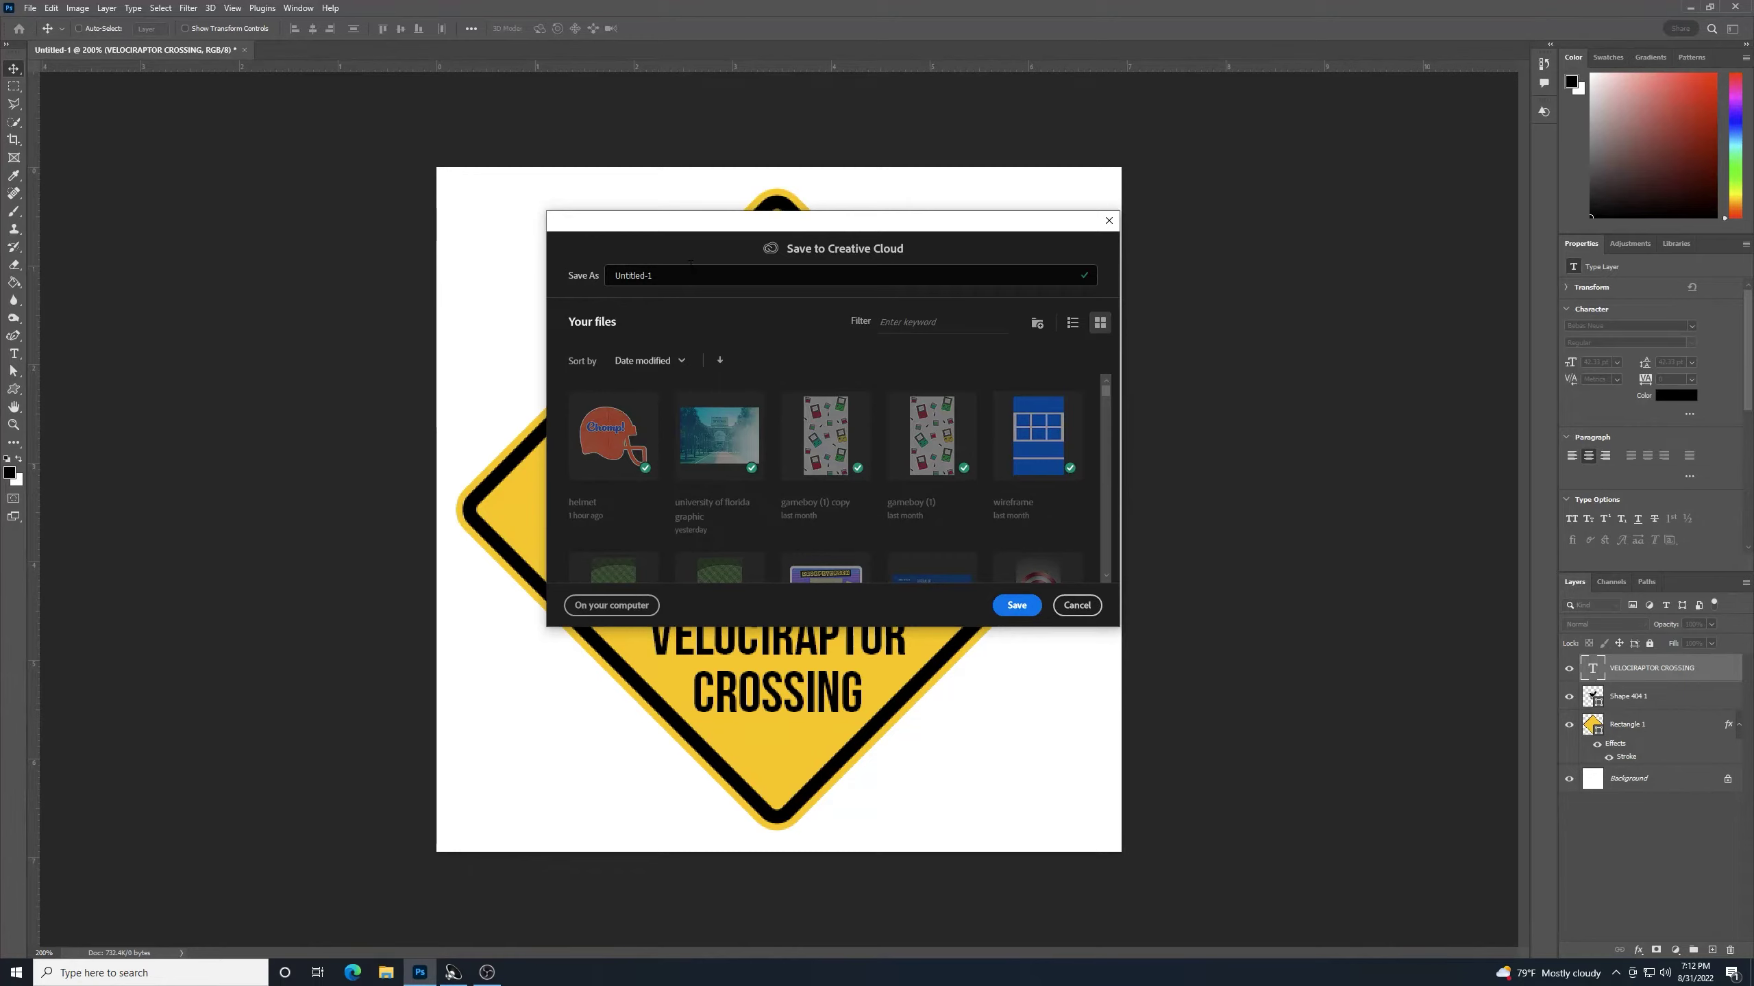
pyautogui.click(1077, 605)
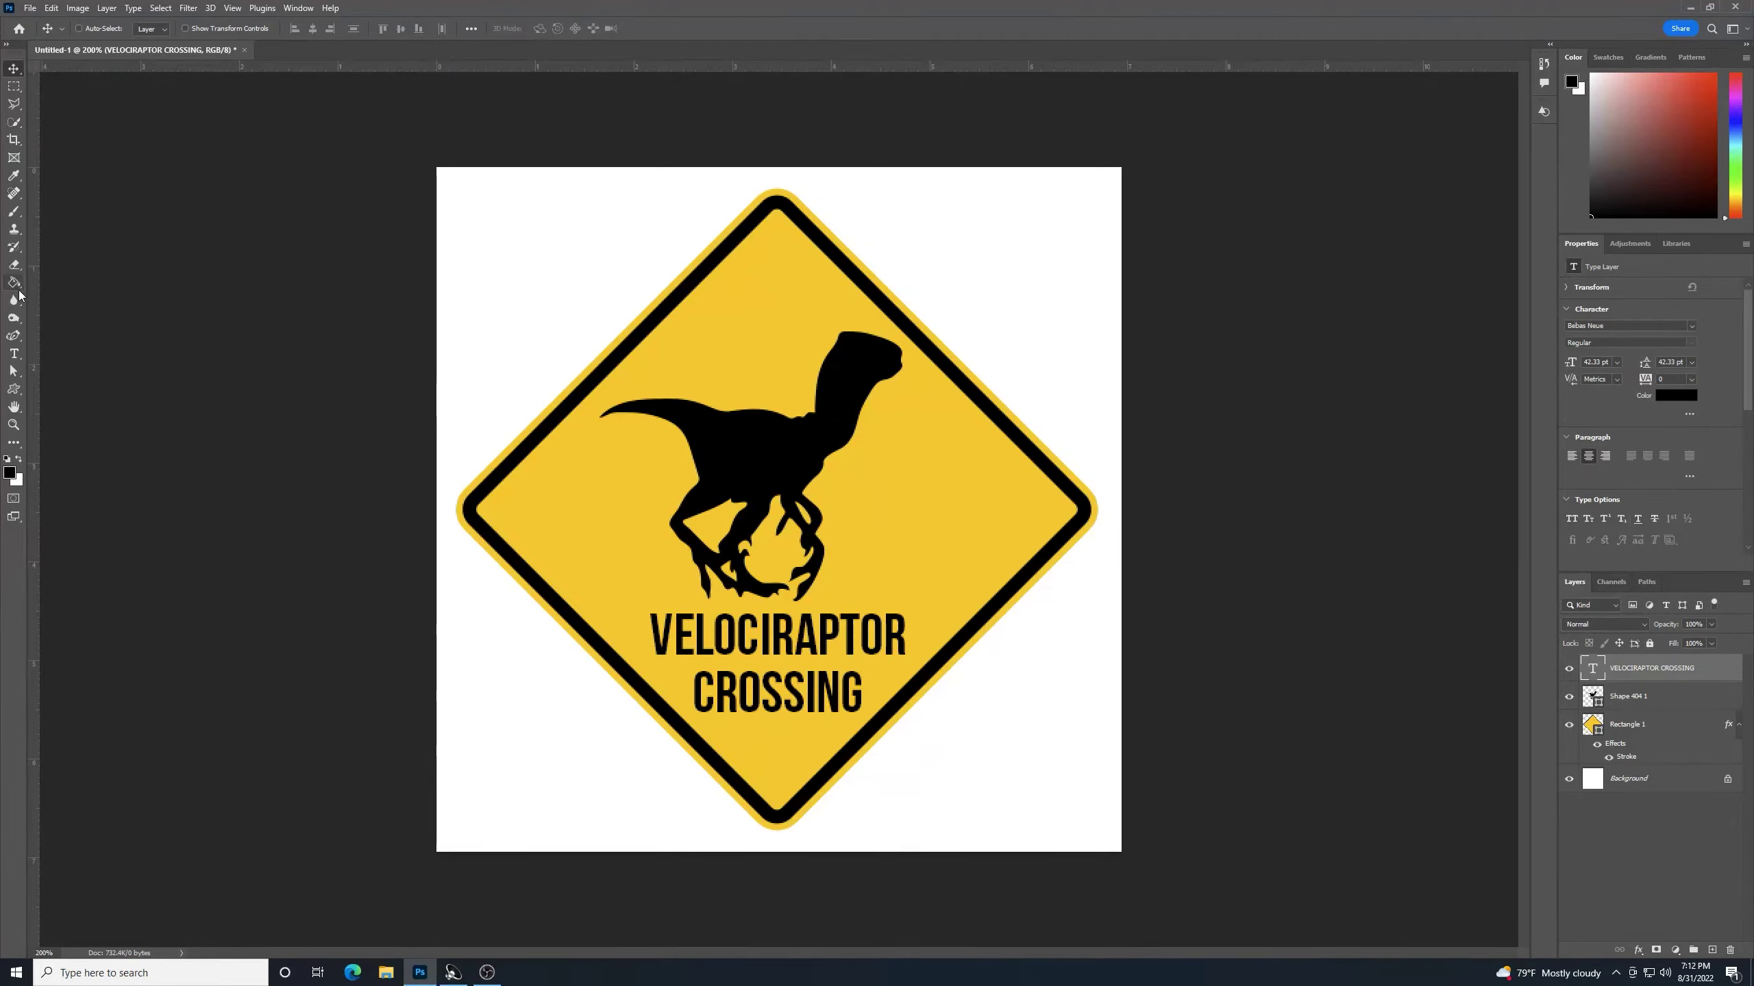
pyautogui.click(14, 353)
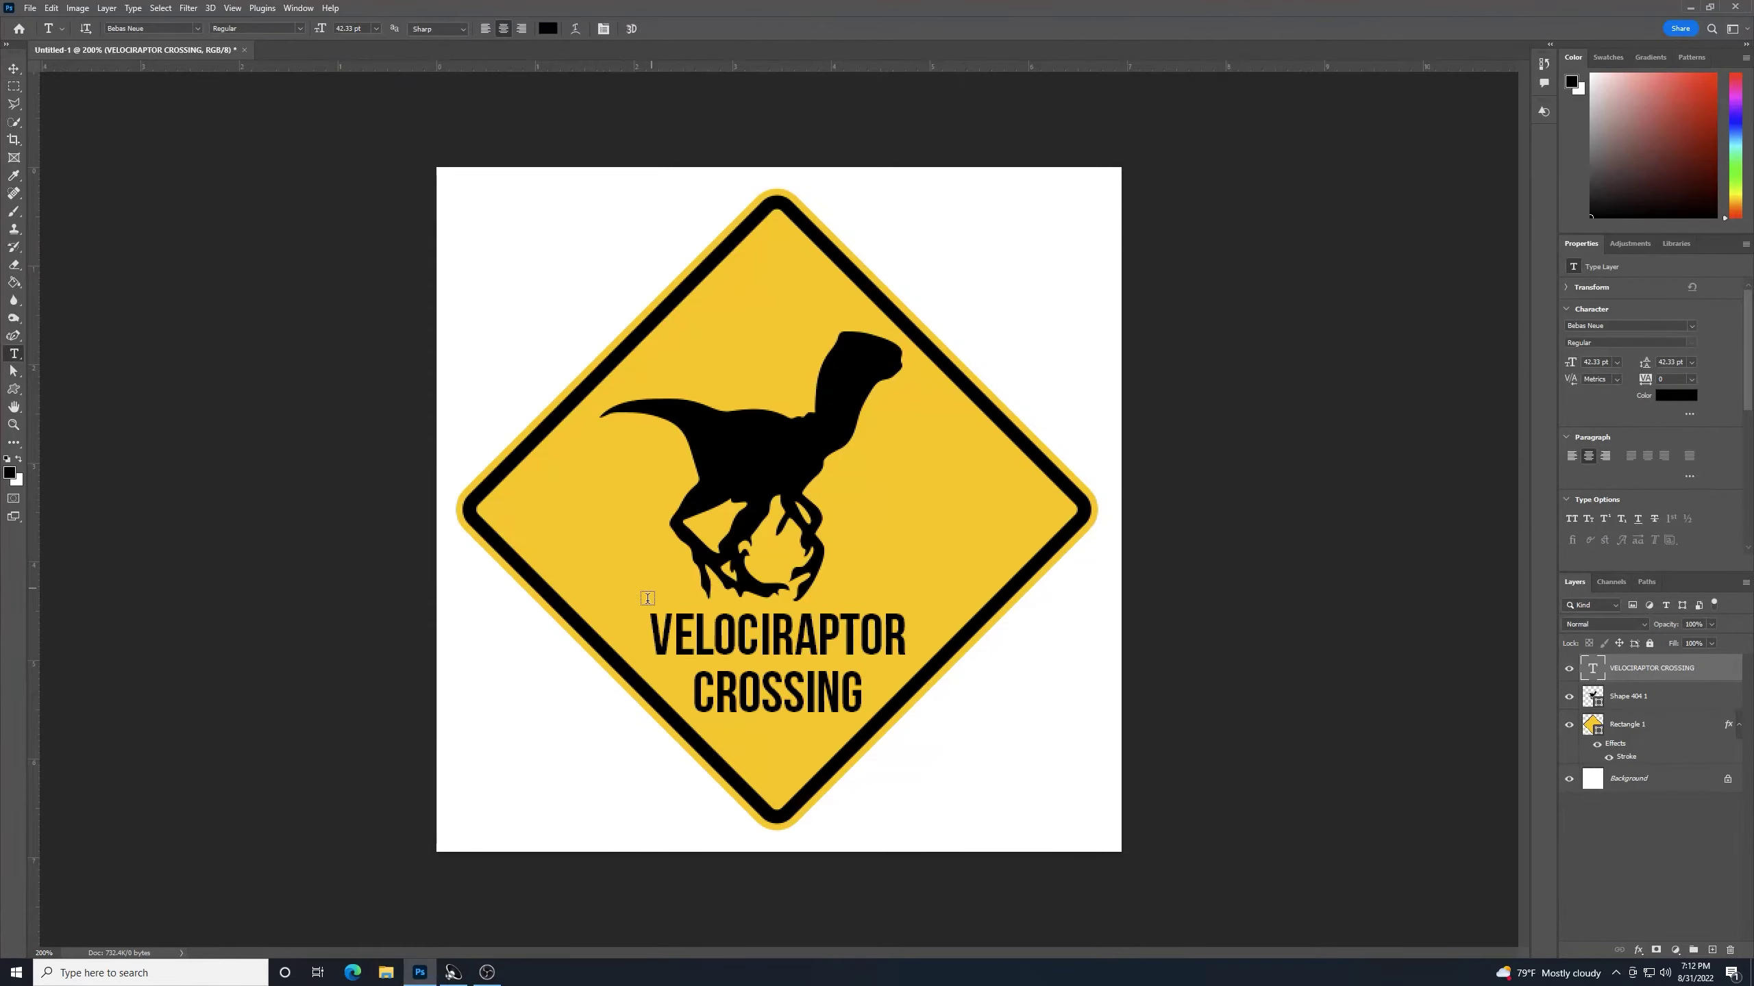
pyautogui.click(857, 682)
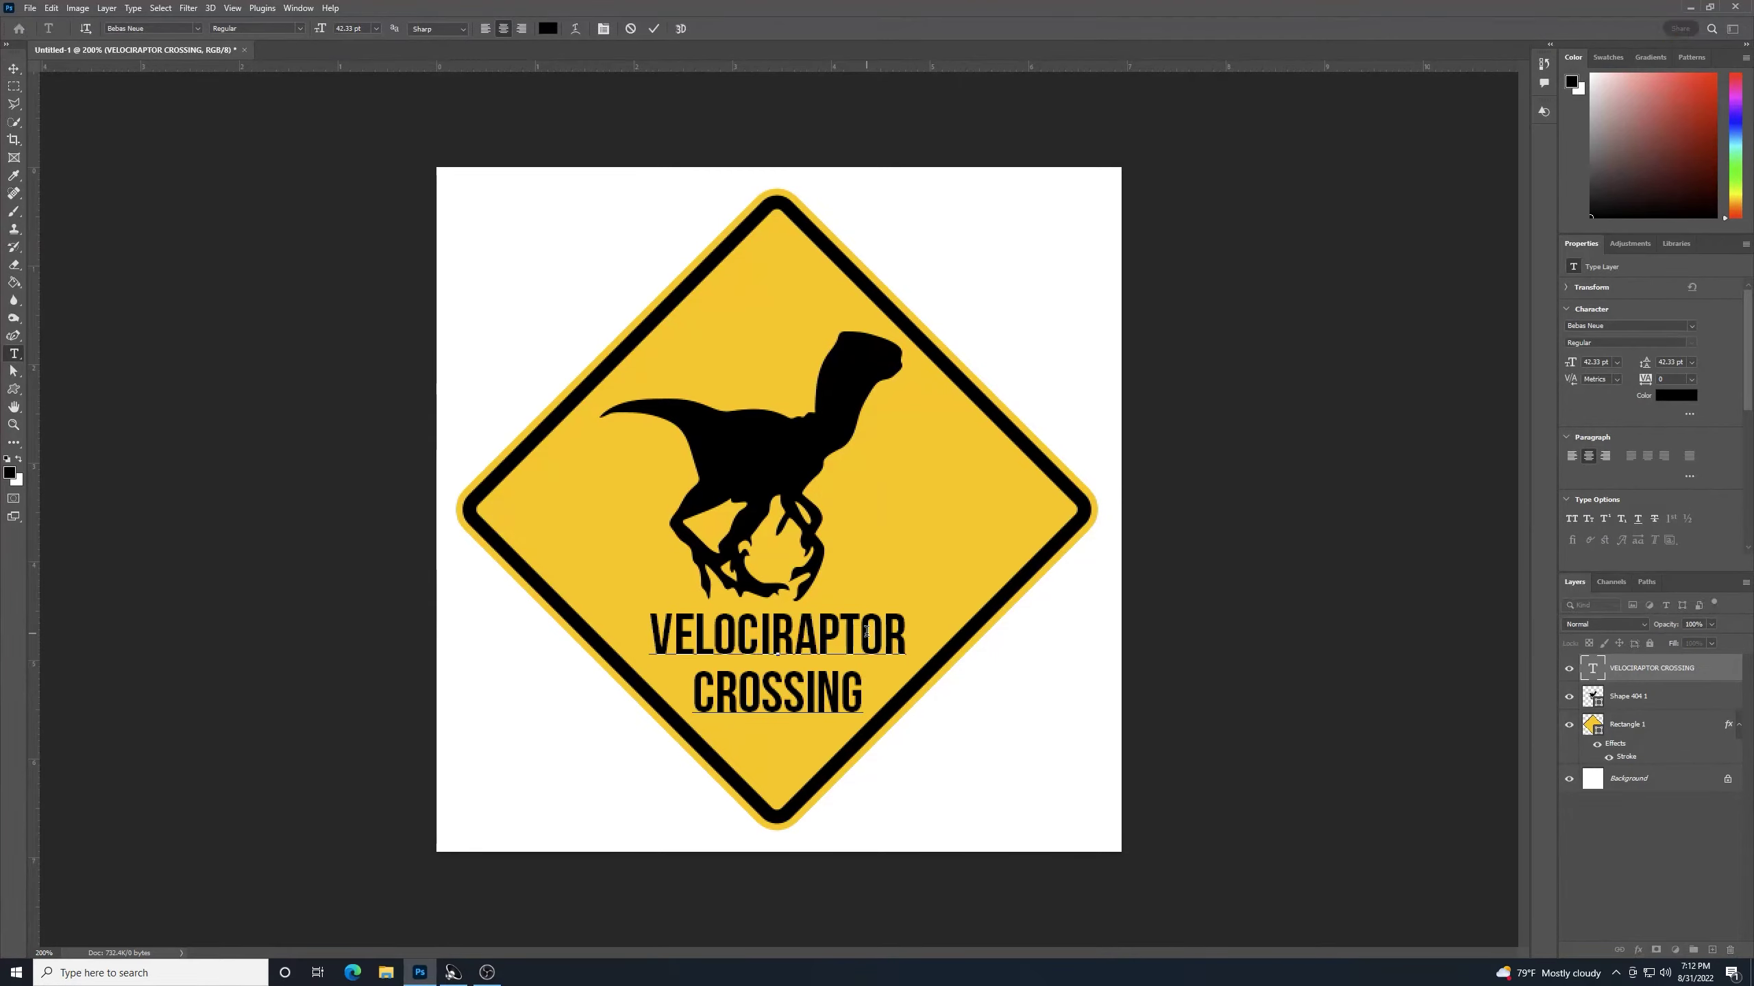
pyautogui.press('Left')
pyautogui.press('Left')
pyautogui.press('Left')
pyautogui.press('Left')
pyautogui.press('Left')
pyautogui.press('Left')
pyautogui.press('Left')
pyautogui.press('Left')
pyautogui.press('Left')
pyautogui.press('Left')
pyautogui.press('Left')
pyautogui.press('Left')
pyautogui.press('Left')
pyautogui.press('Left')
pyautogui.press('Left')
pyautogui.press('Left')
pyautogui.press('Left')
pyautogui.press('Left')
pyautogui.click(13, 68)
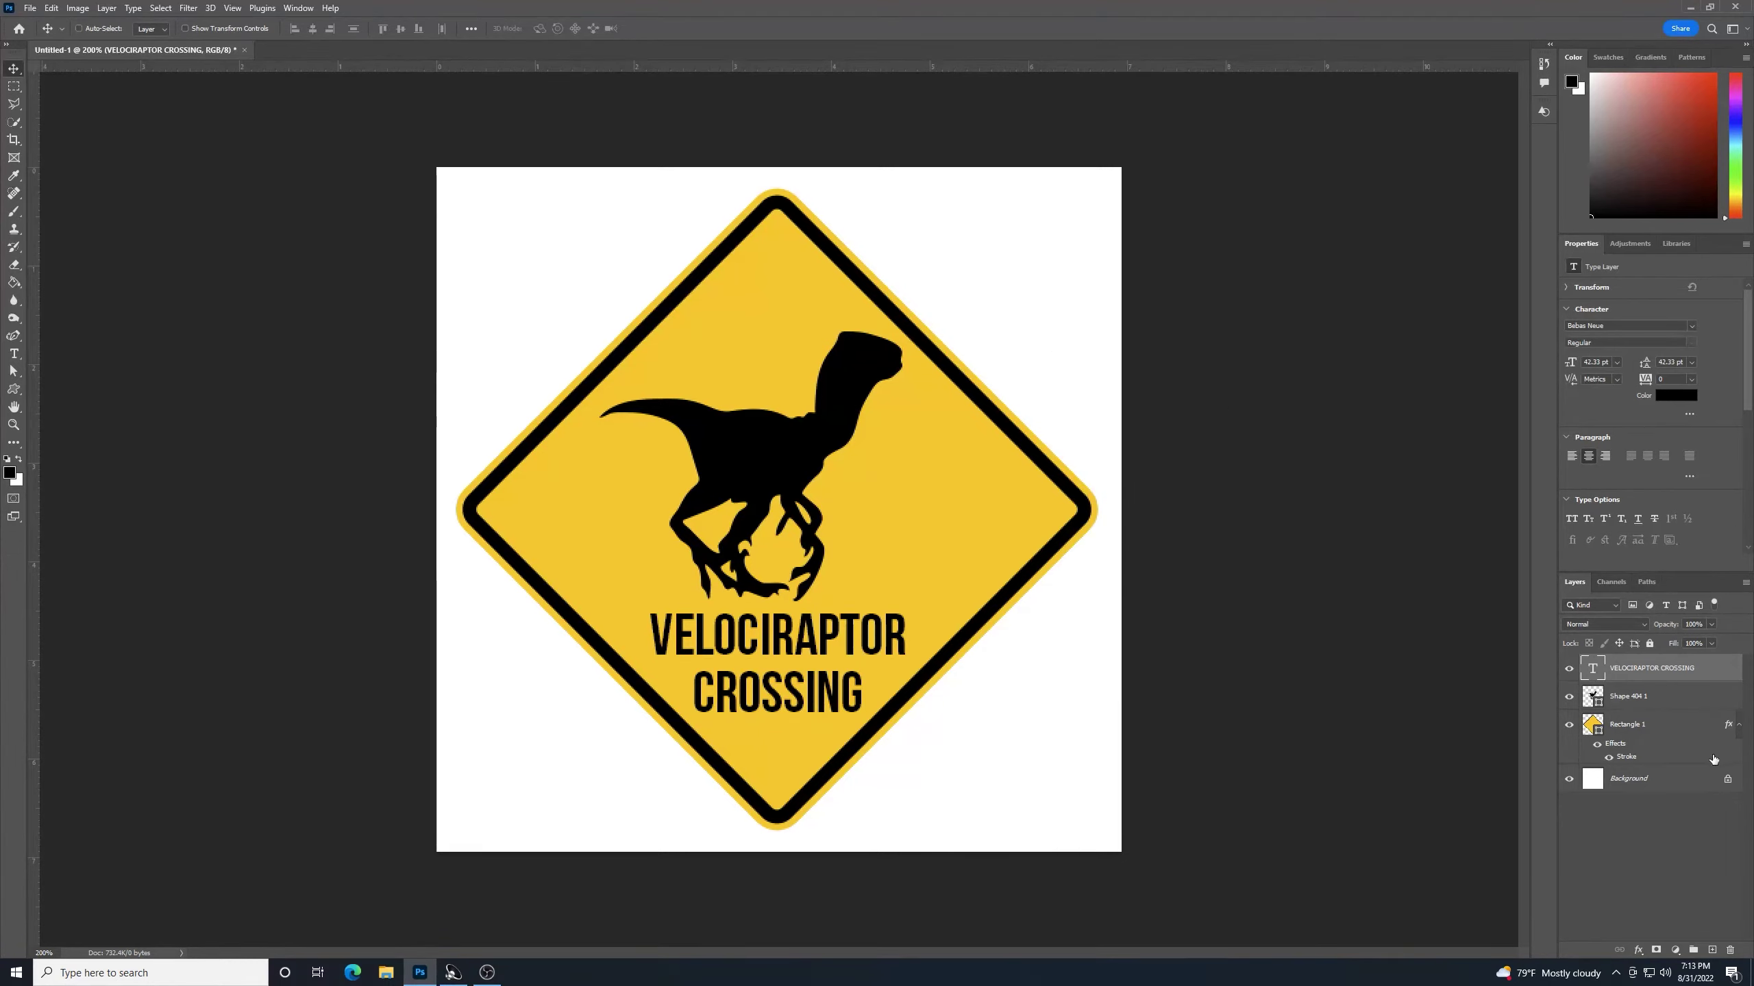
# Step: Hide the white Background layer so the sign sits on a transparent canvas
pyautogui.click(1569, 780)
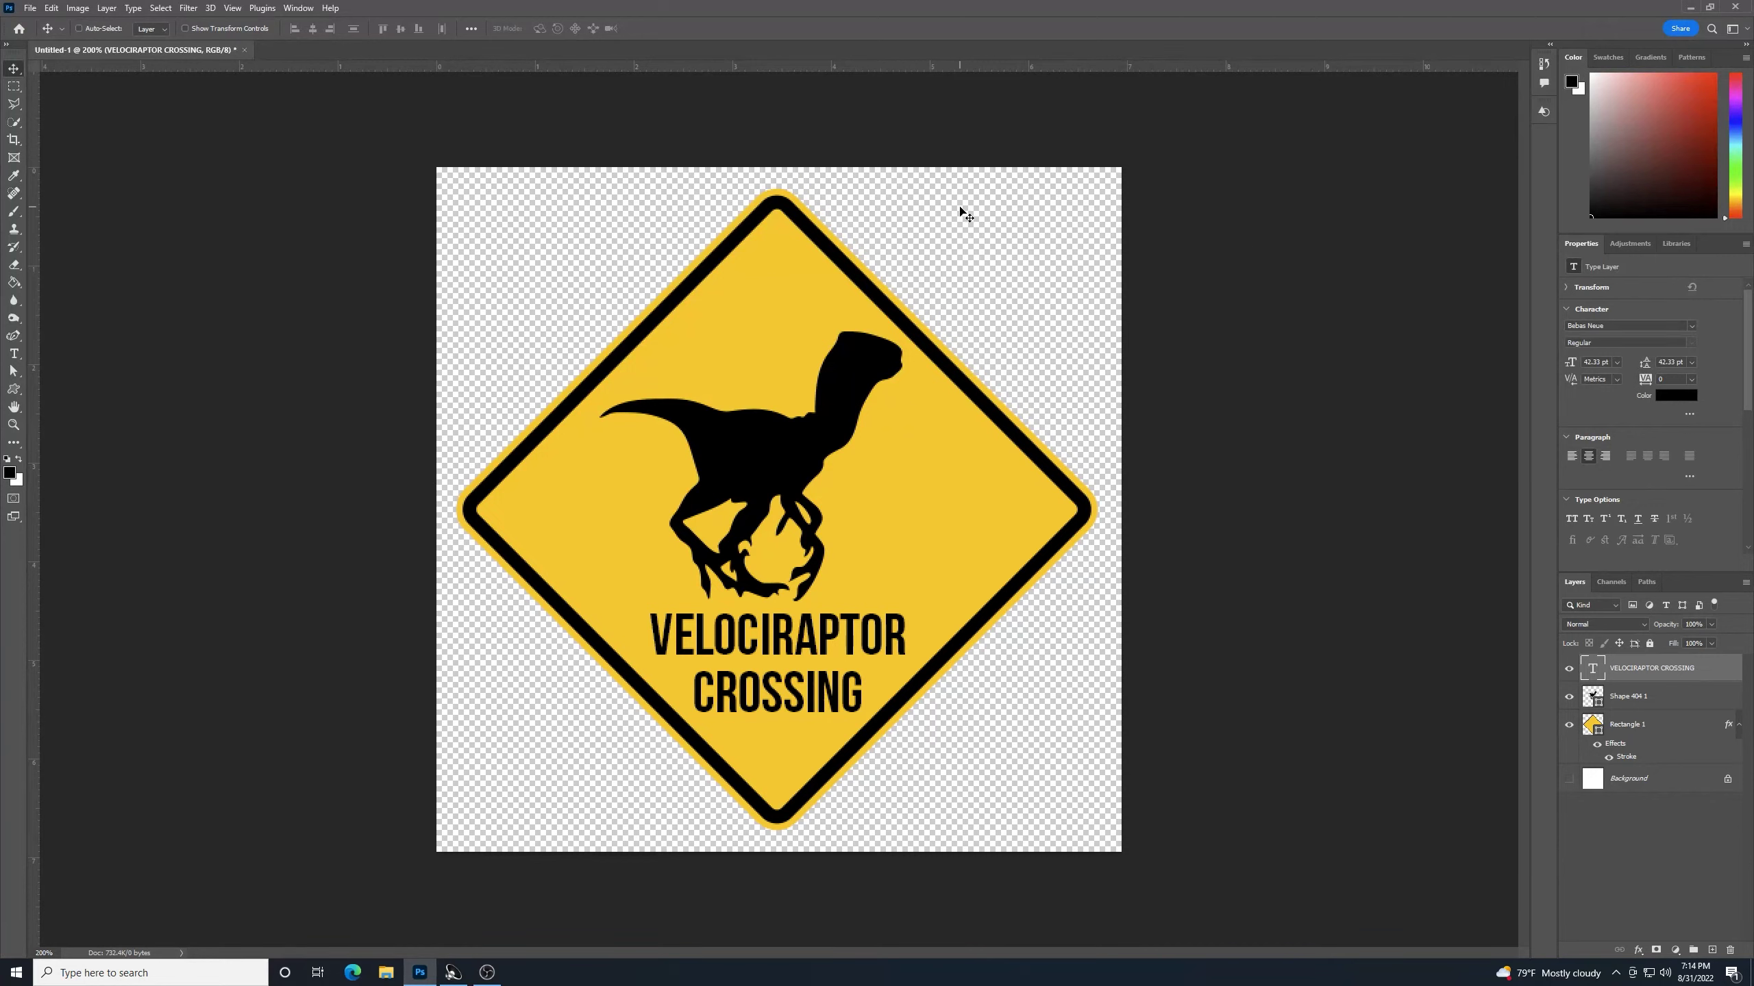
pyautogui.click(28, 8)
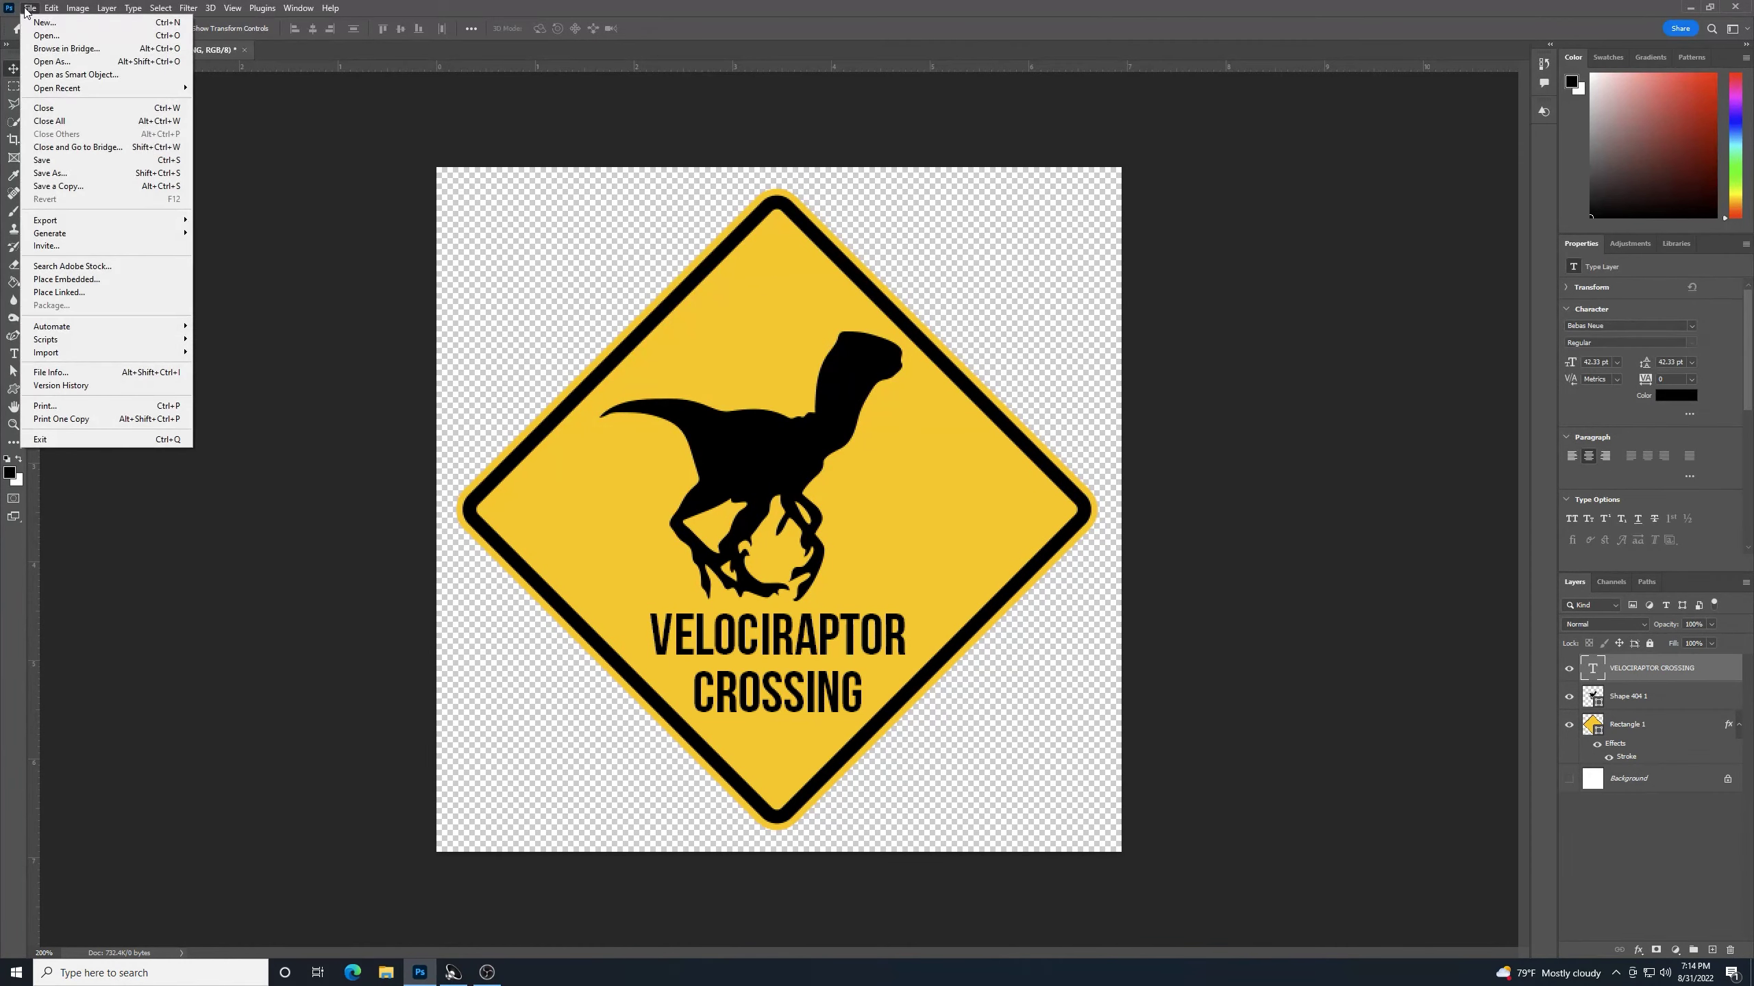
pyautogui.click(58, 186)
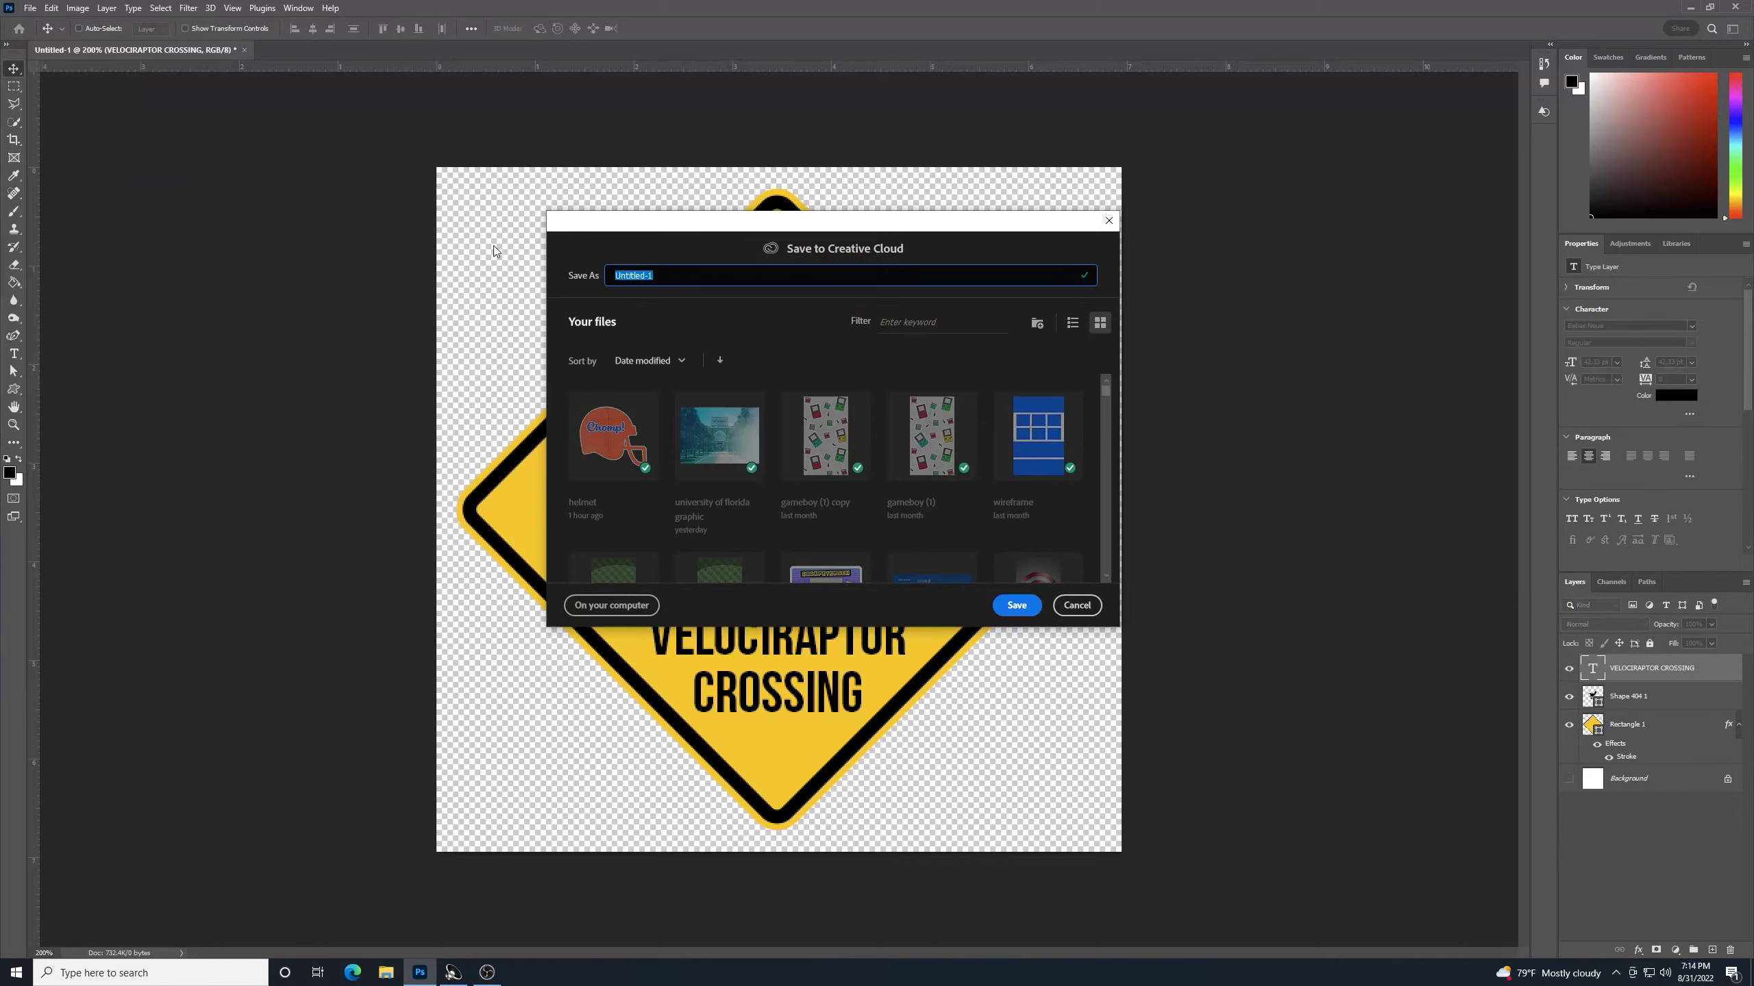
pyautogui.click(617, 608)
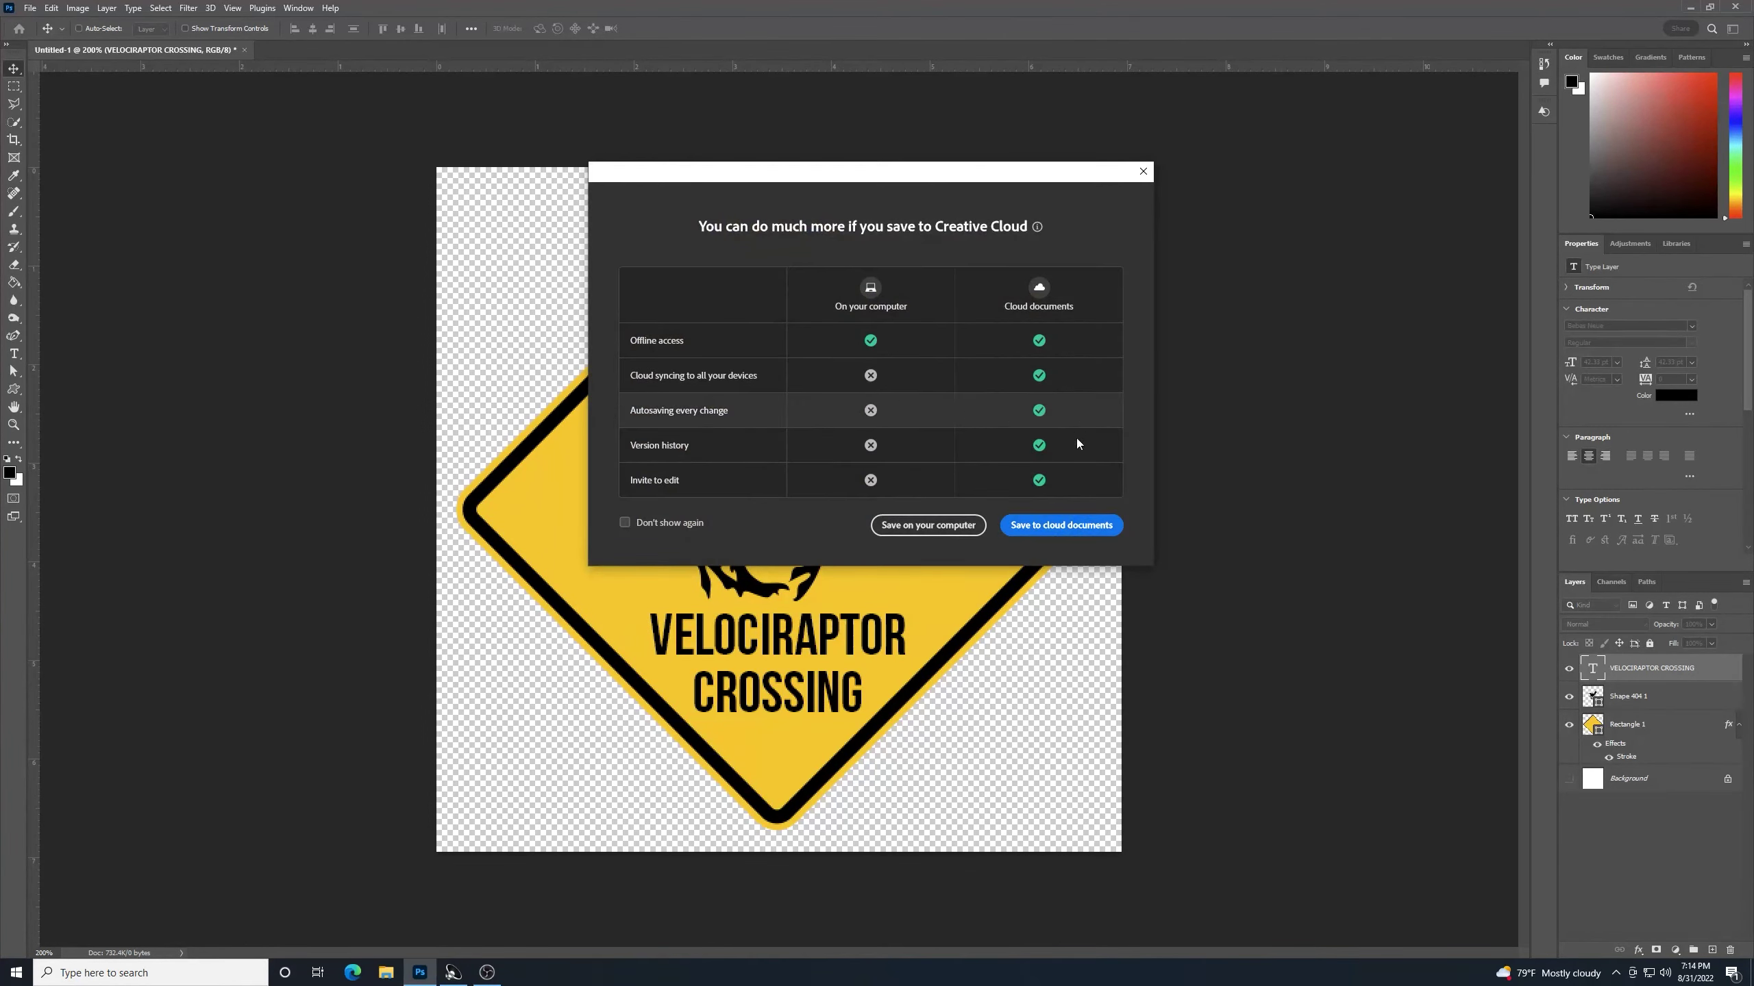
pyautogui.click(955, 533)
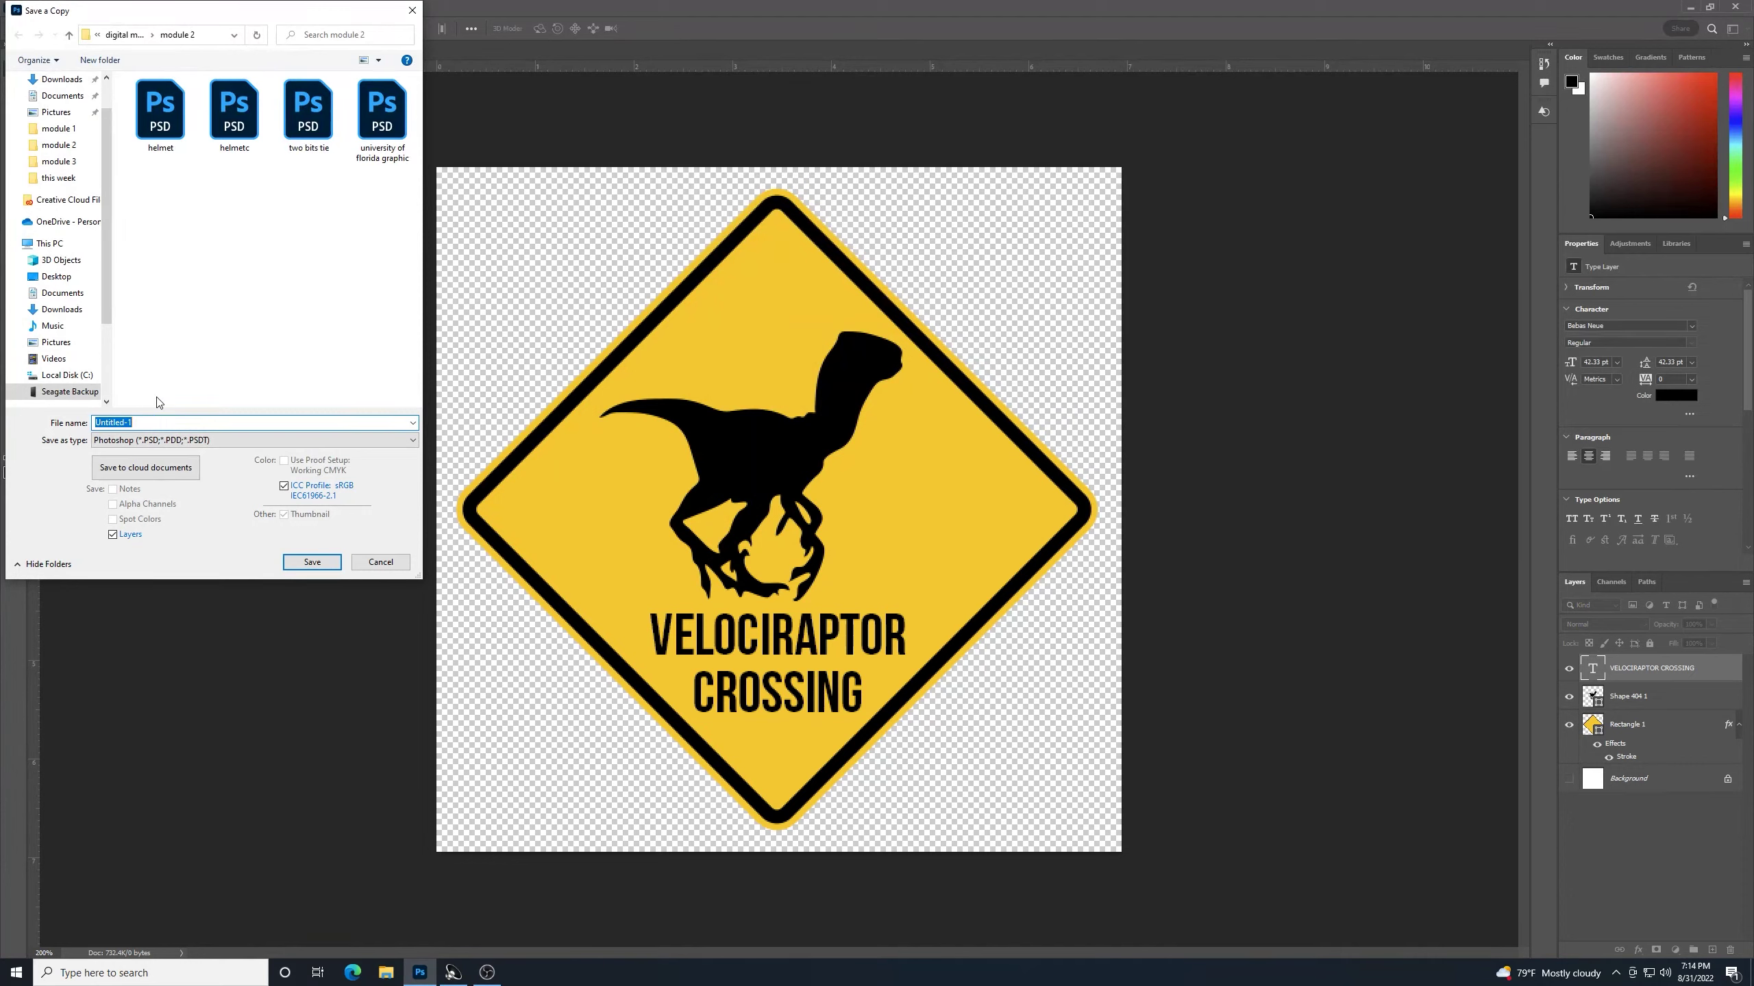
pyautogui.click(211, 442)
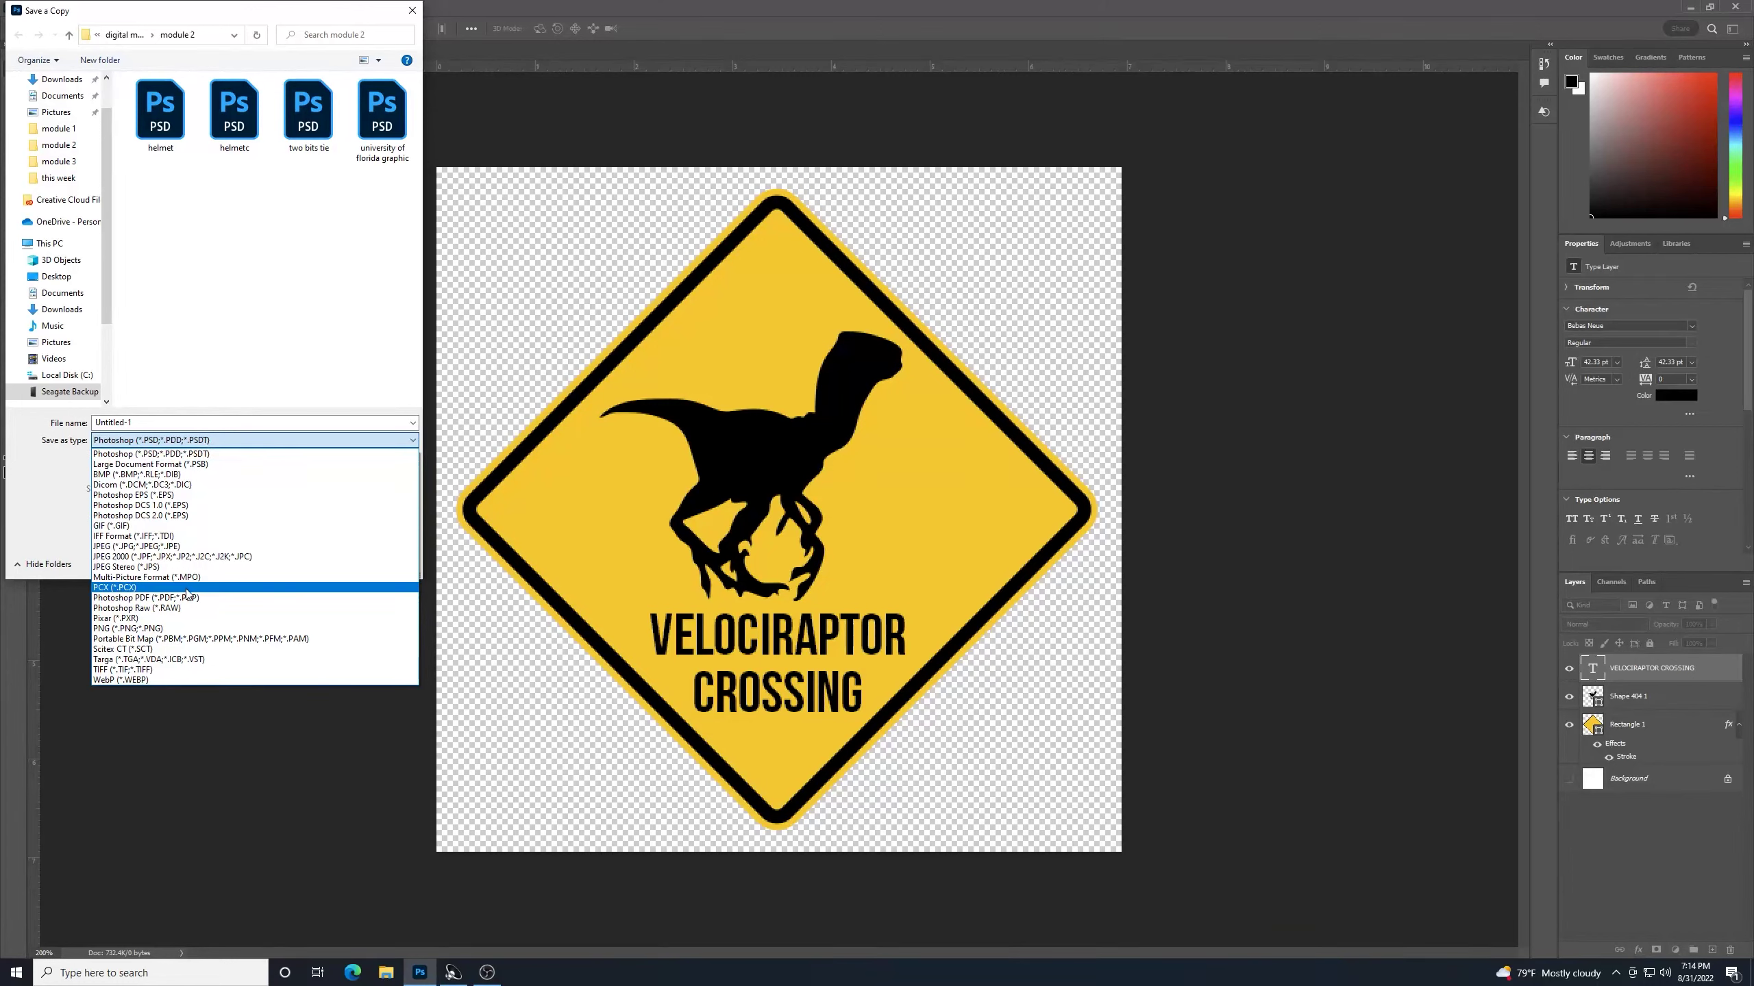
pyautogui.click(178, 629)
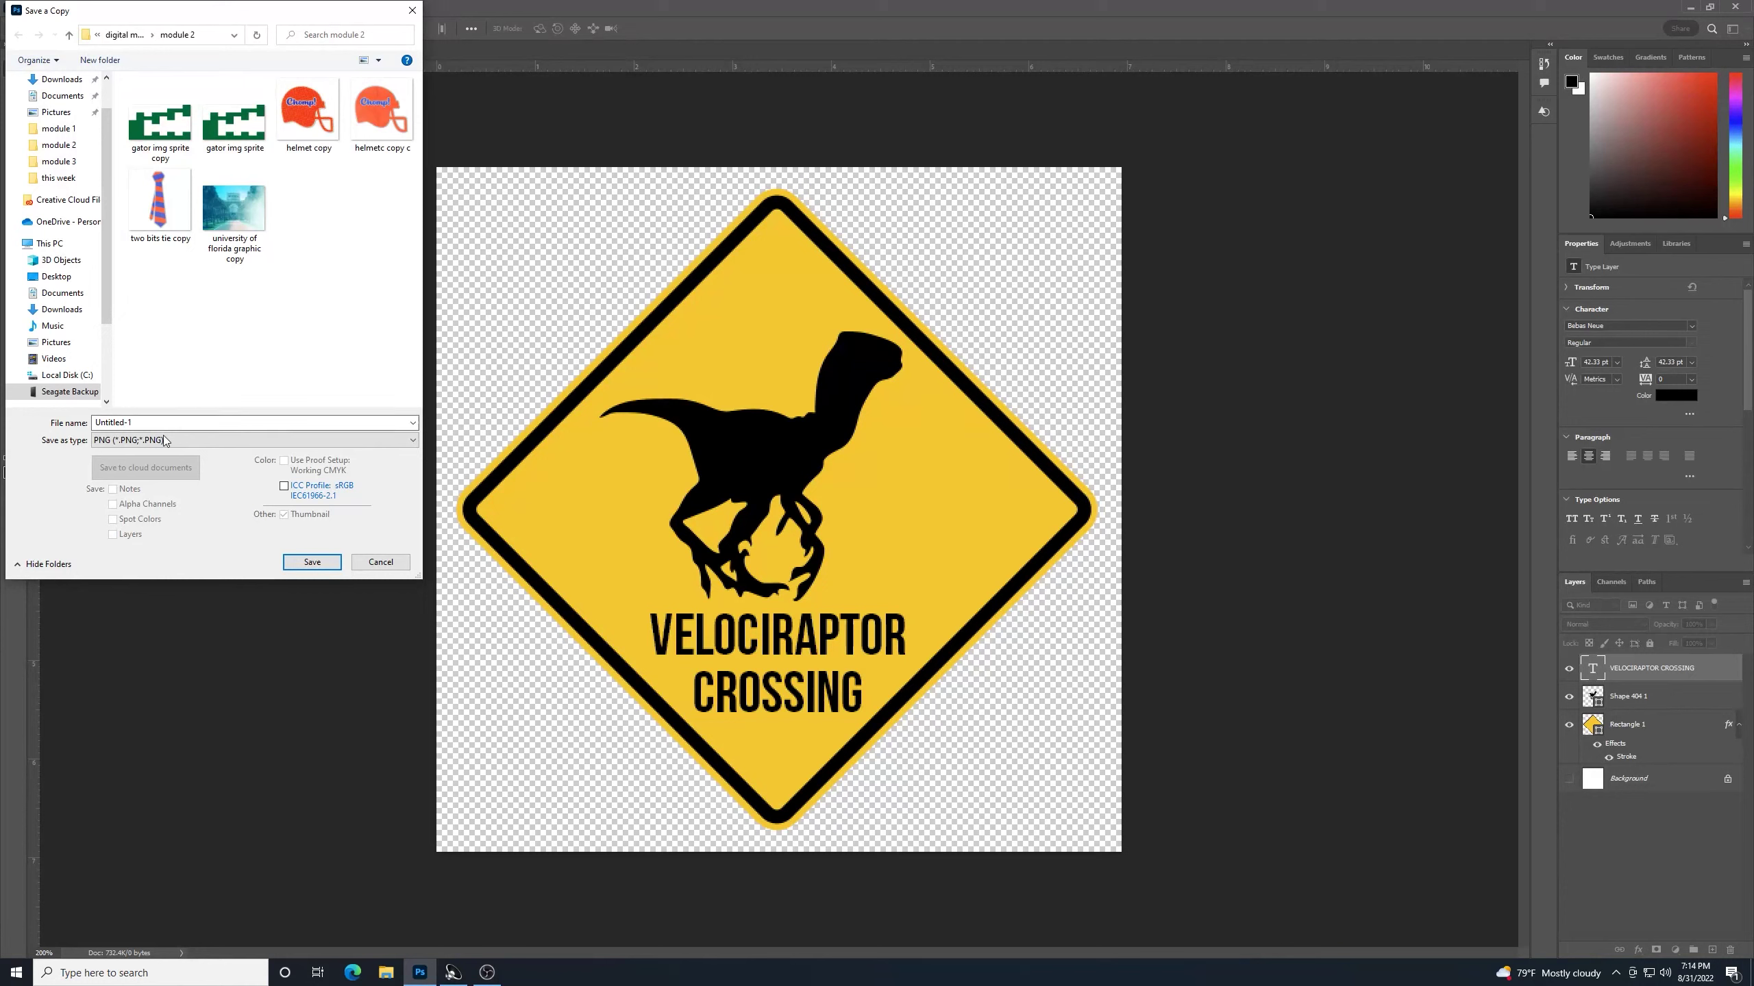
pyautogui.hotkey('shift', 'Tab')
pyautogui.write('DINOSAUR SIGN')
pyautogui.click(413, 9)
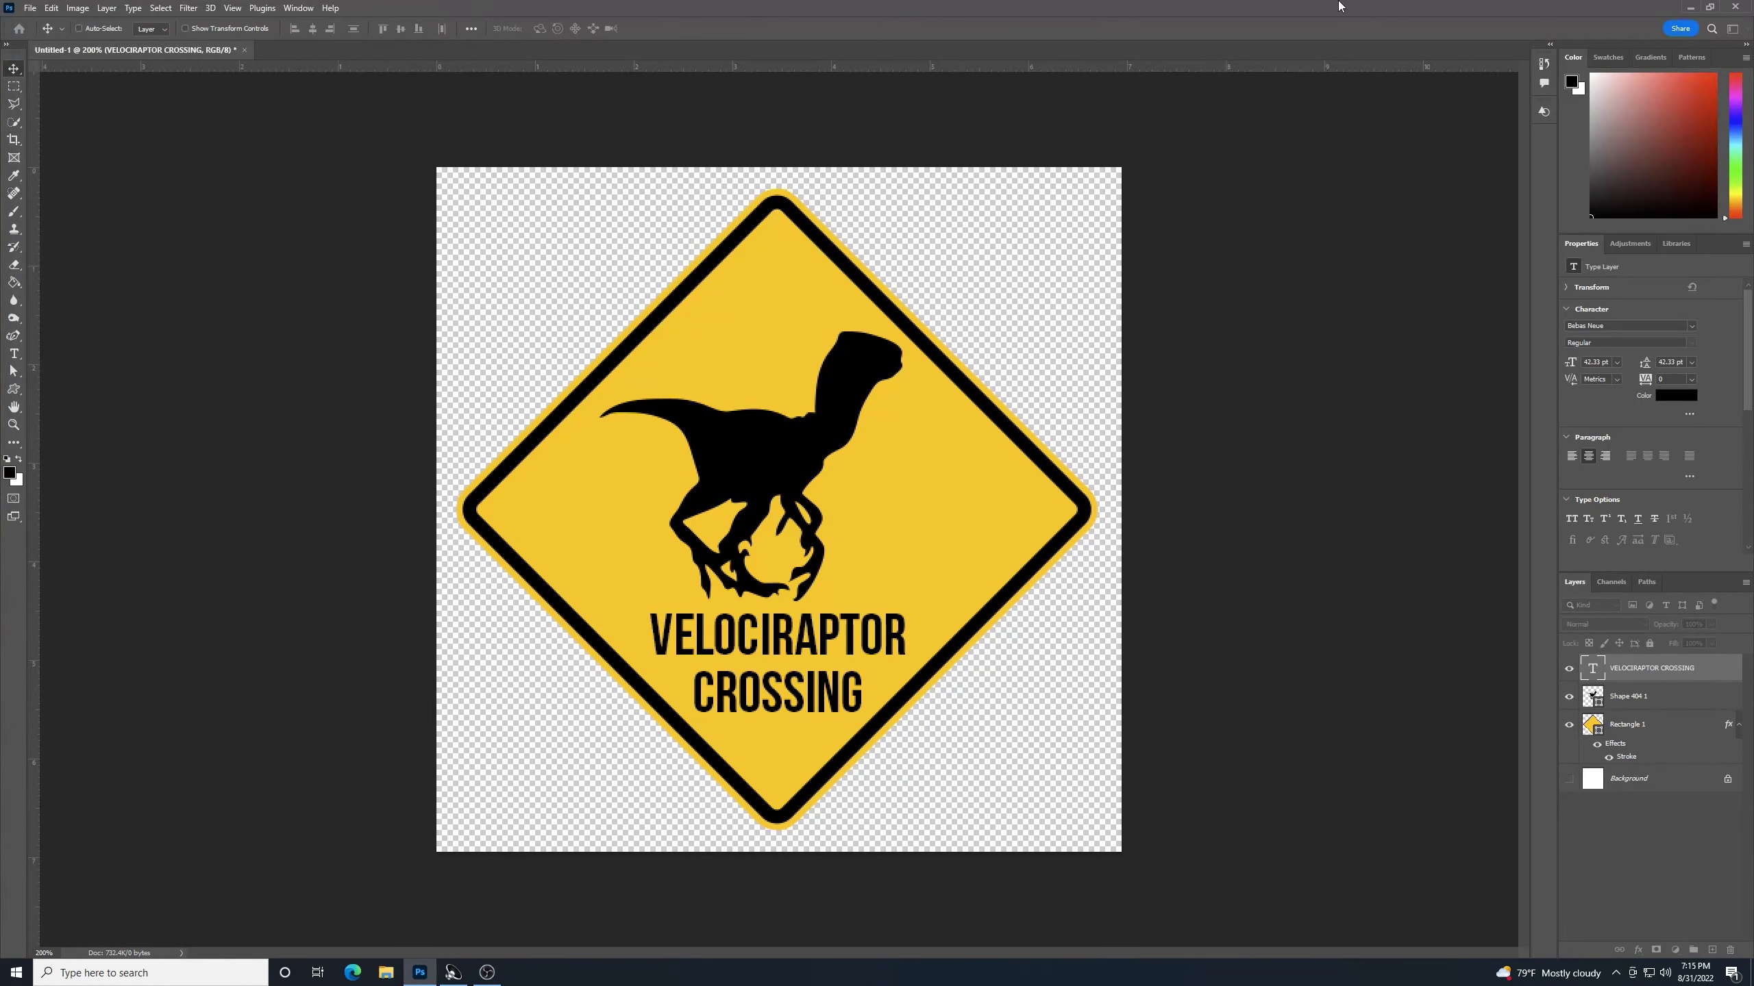